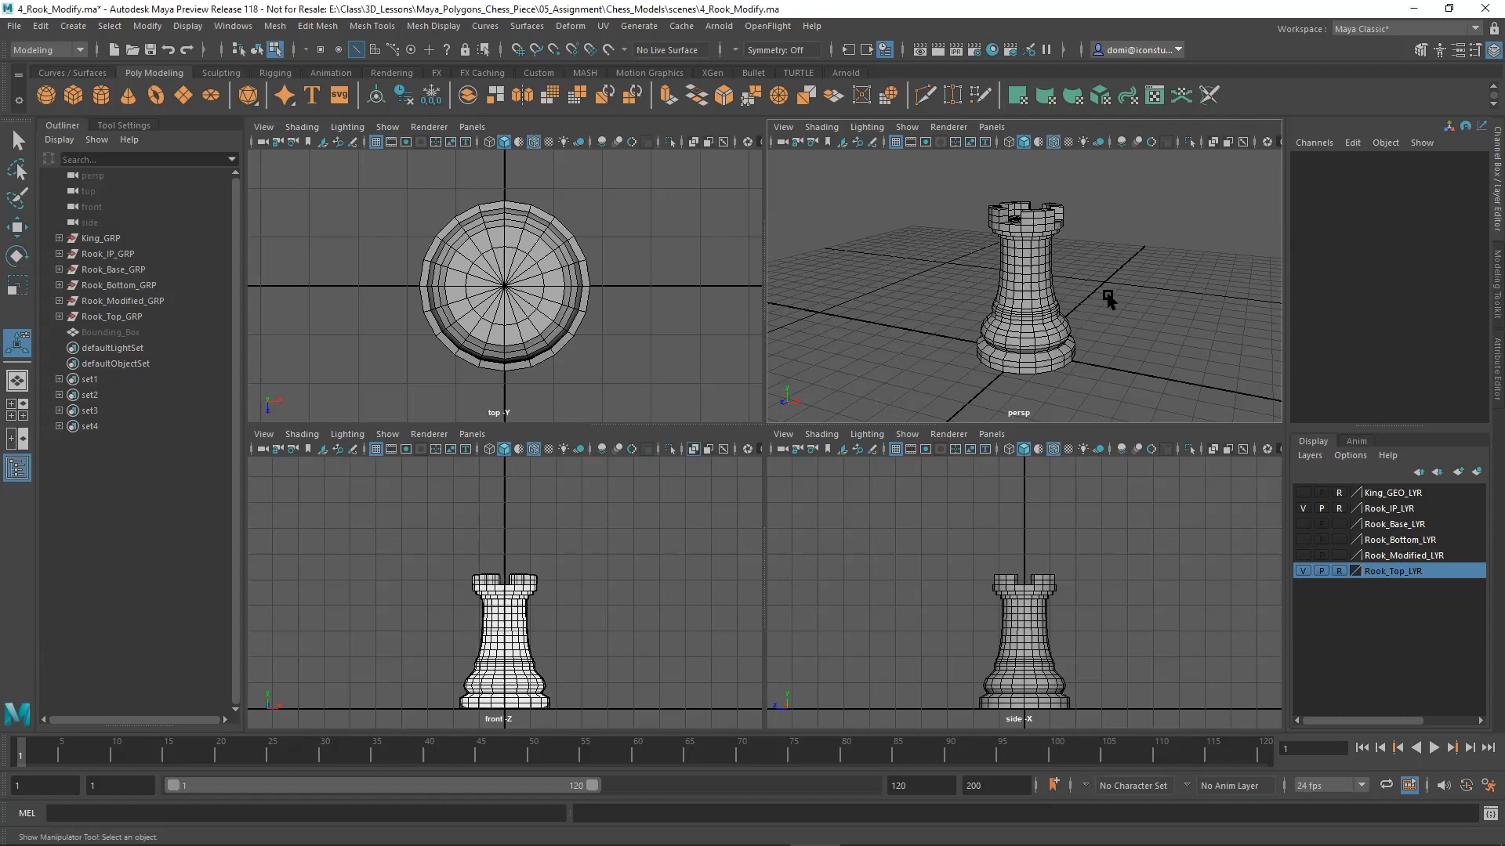
Step: Inspect the finished rook model from the side and from above in the perspective view
key("space")
left_click_drag(894, 418, 768, 431, "alt")
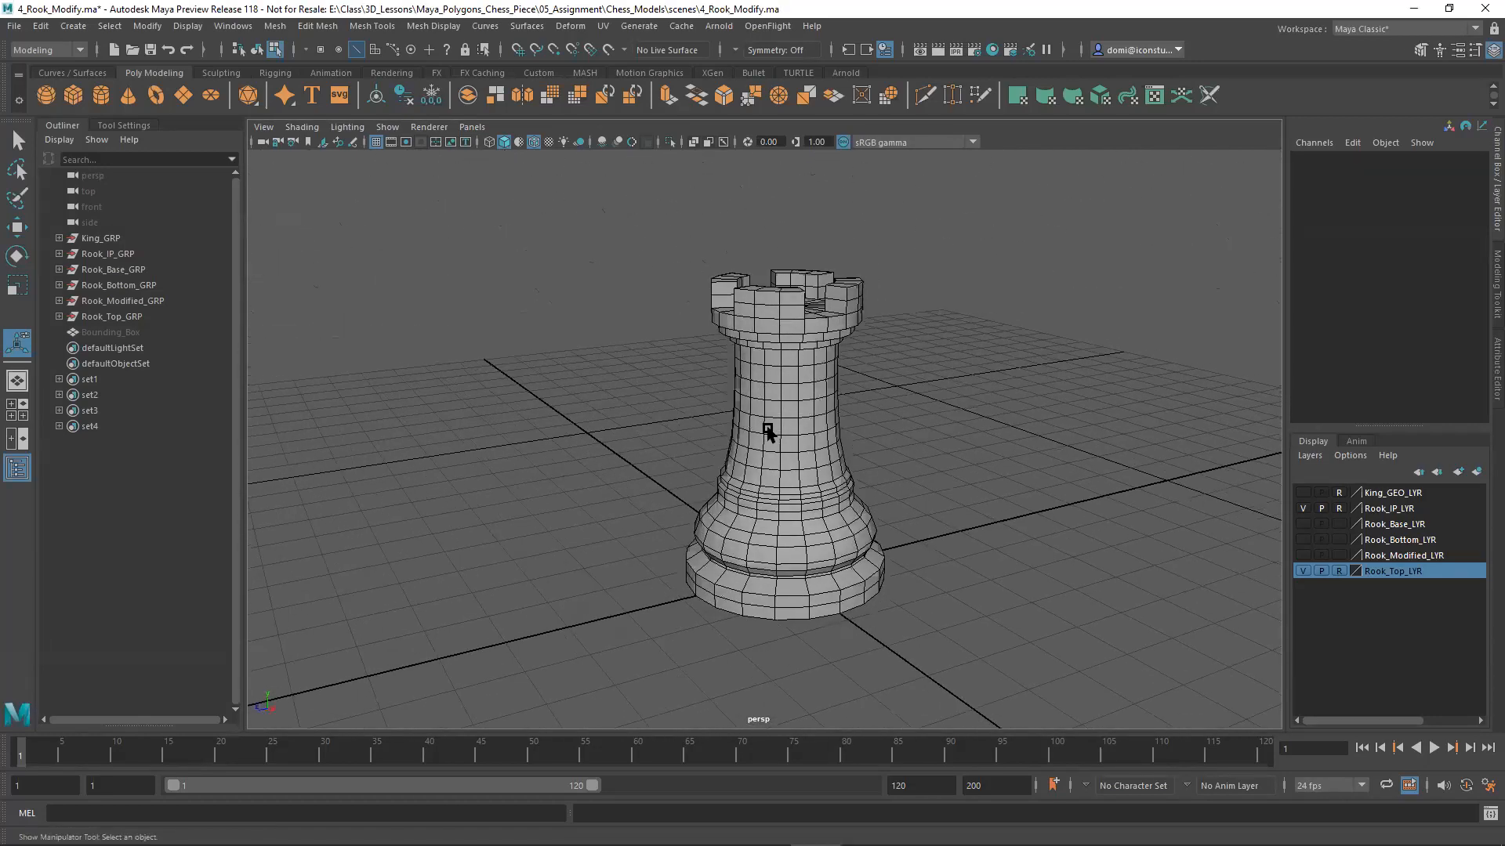
mouse_move(939, 368)
left_mouse_down("alt")
mouse_move(961, 426)
mouse_move(917, 369)
left_mouse_up("alt")
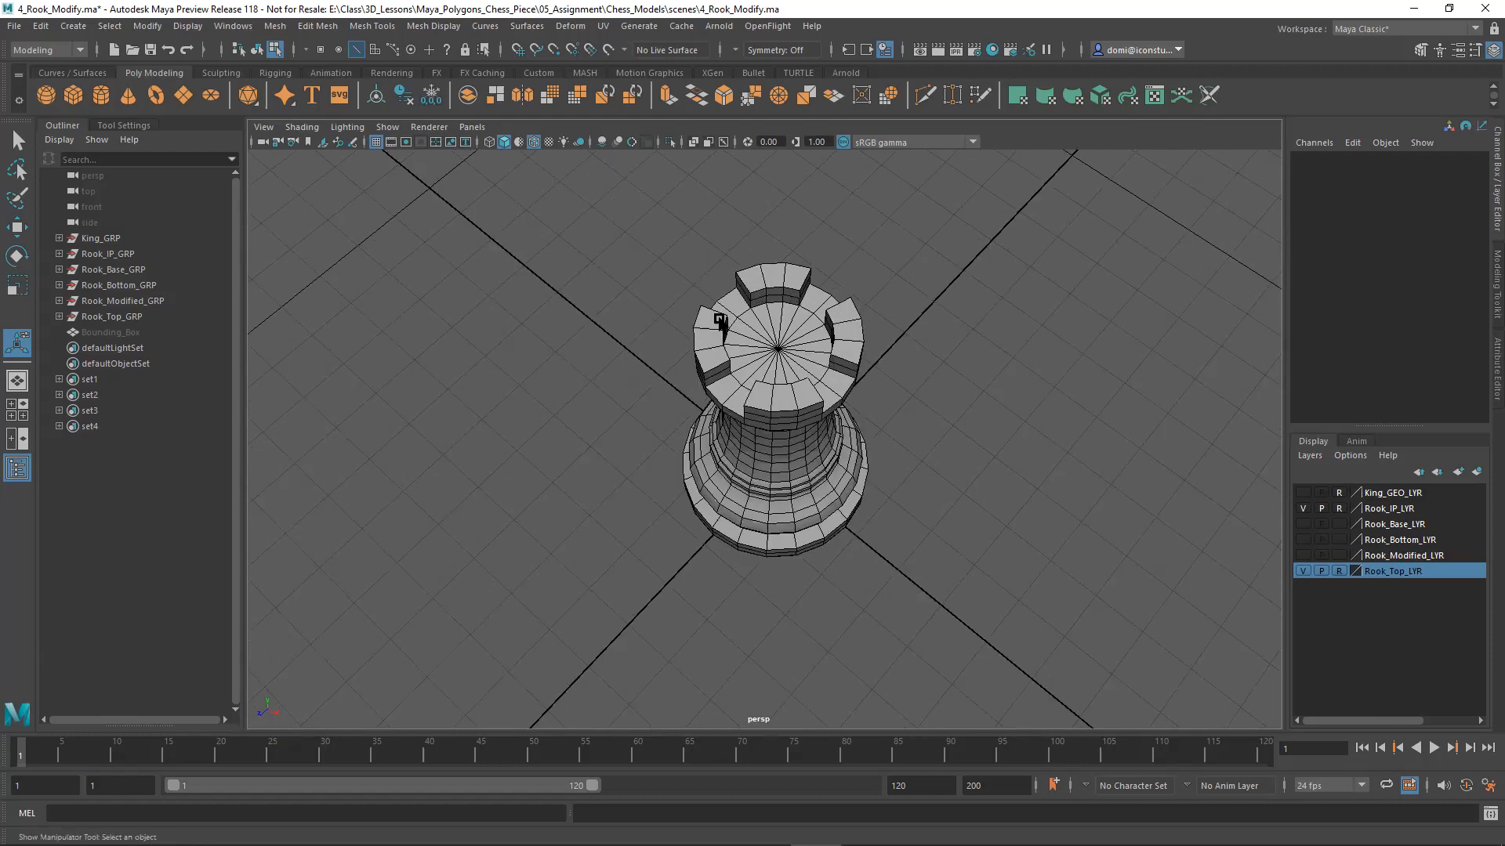
left_click_drag(956, 450, 1014, 370, "alt")
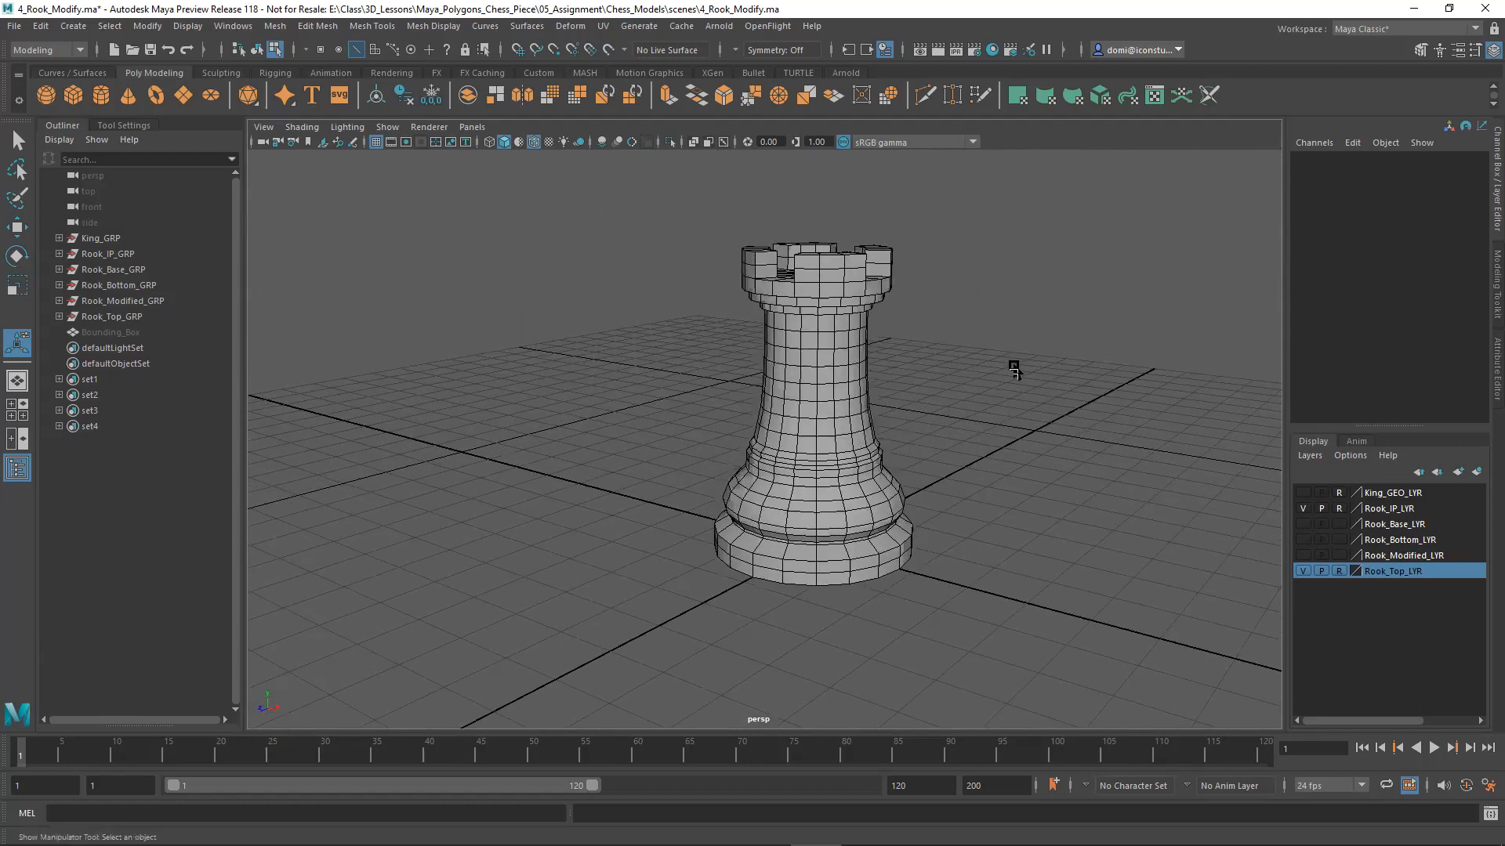
key("space")
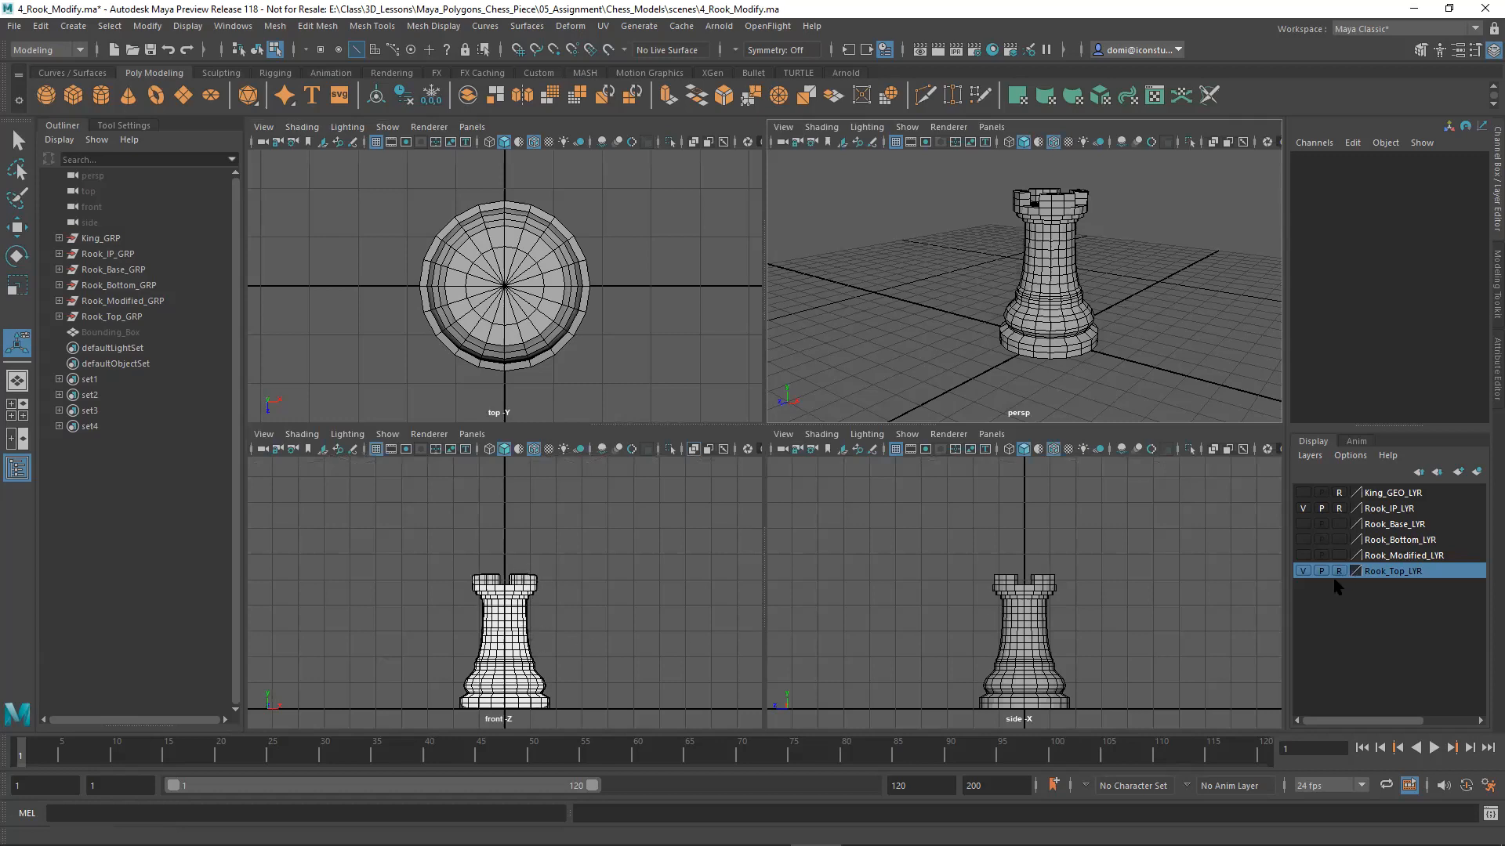
Step: Hide the Rook_Top_LYR layer and show the King_GEO_LYR layer in the views
left_click(1302, 572)
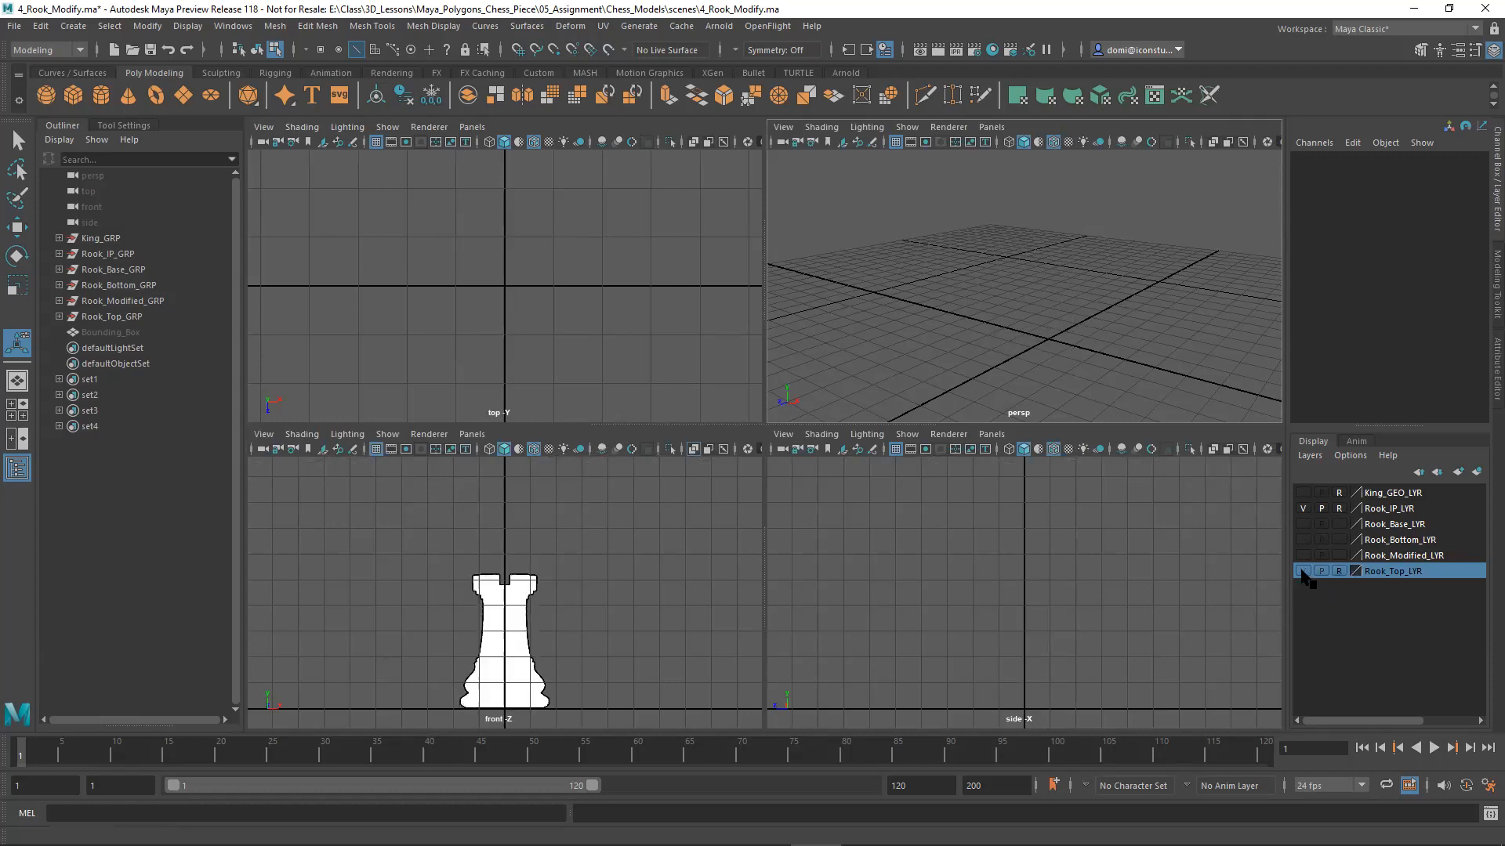
left_click(1301, 489)
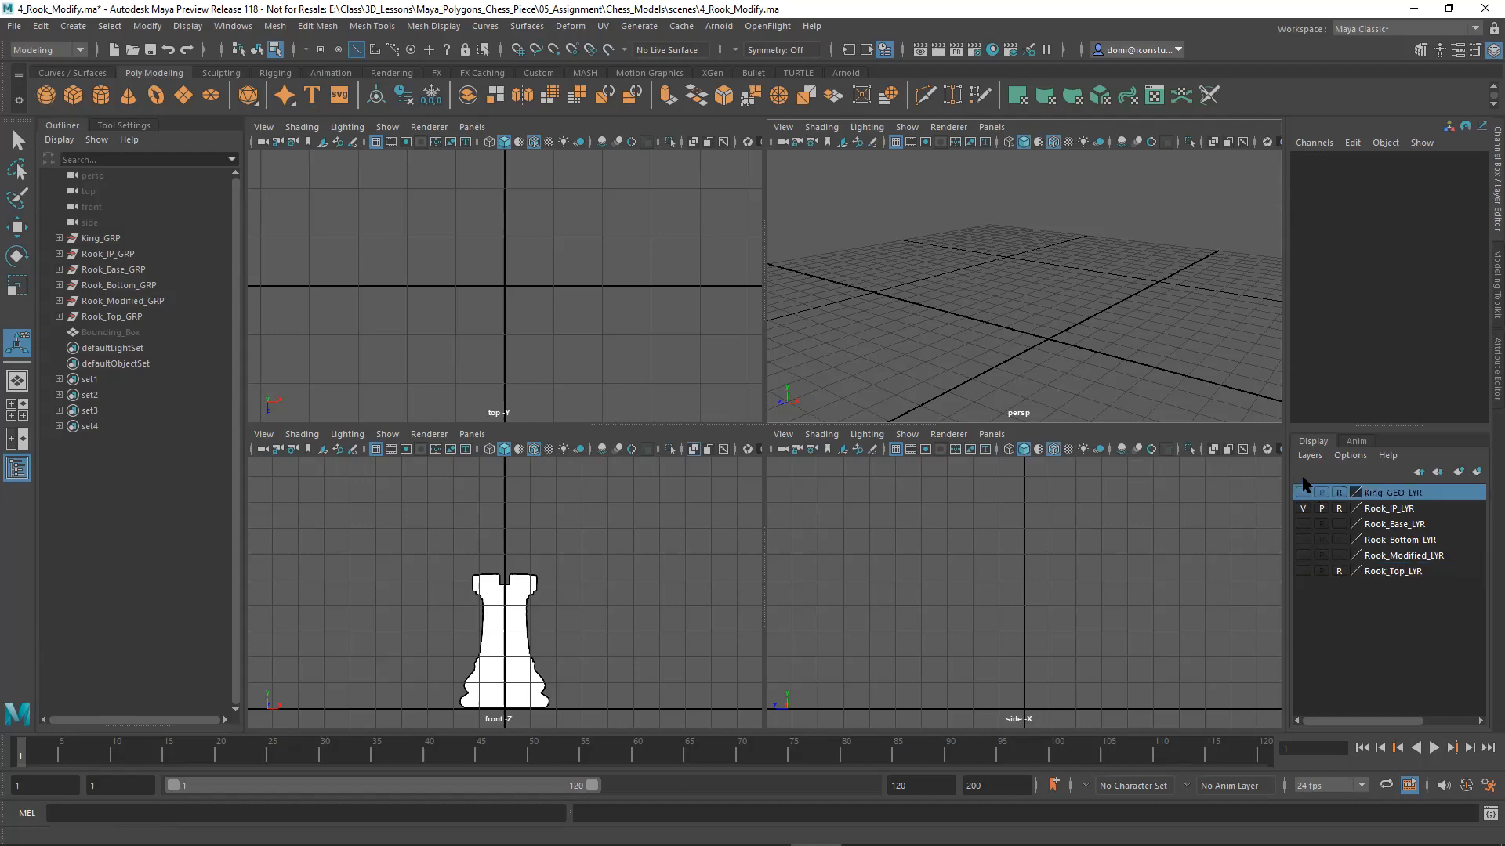
left_click(1303, 494)
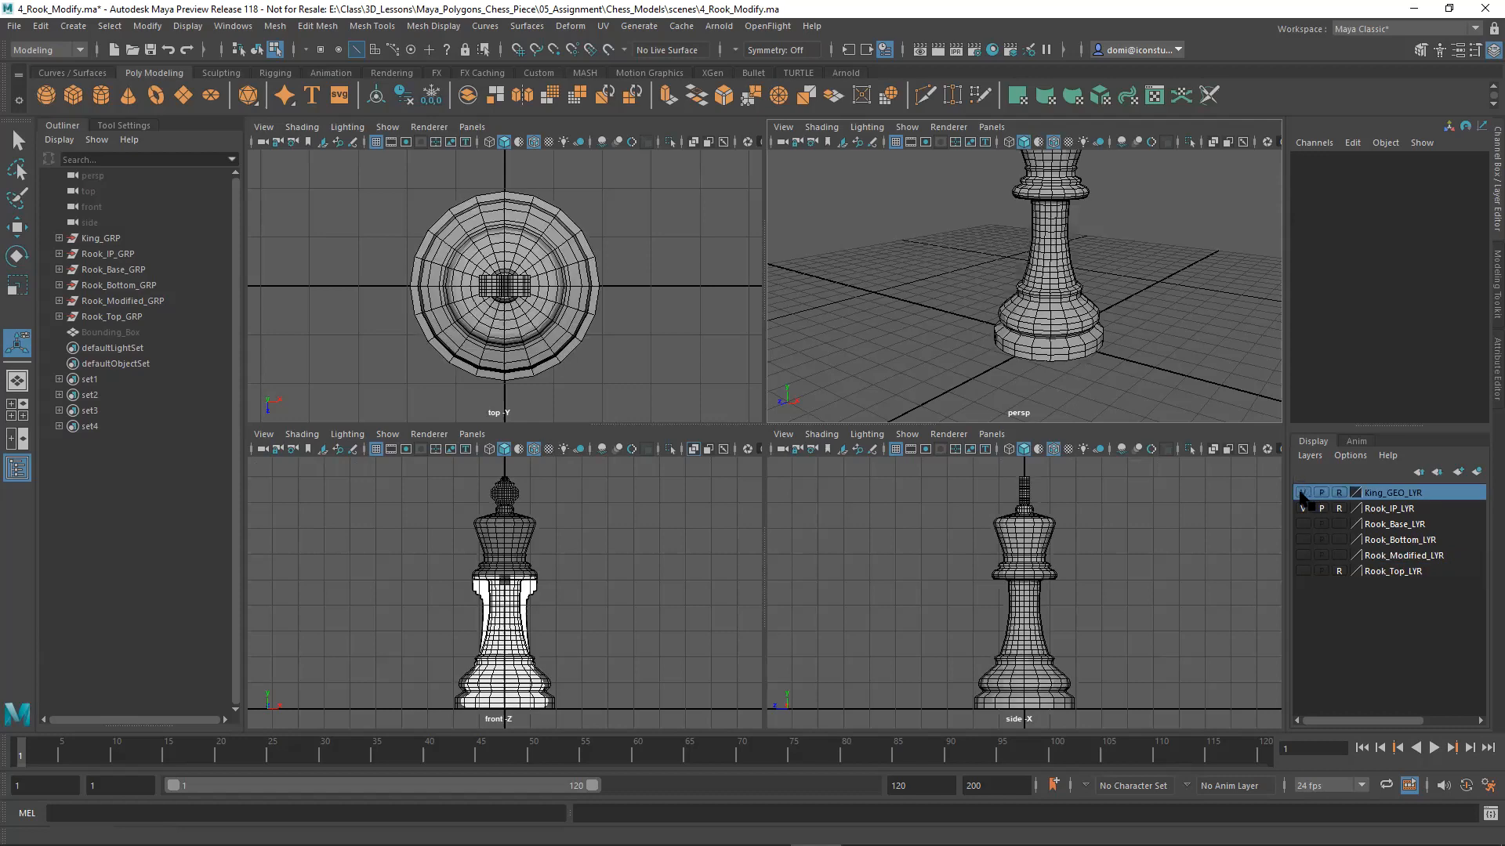
key("shift+a")
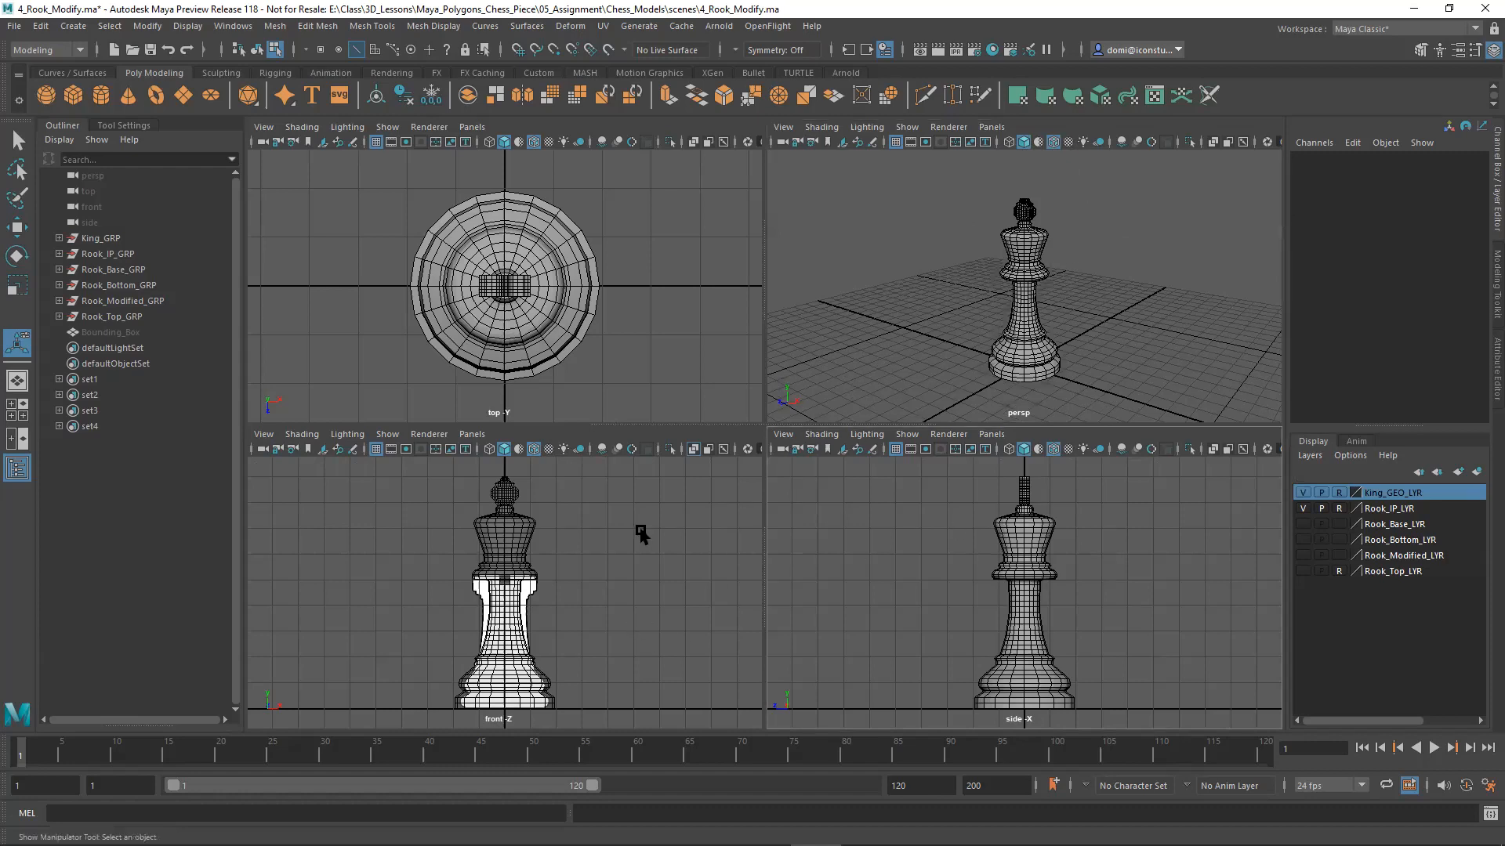
Step: Compare the king mesh with the rook reference image in the front view, checking the base profile and overall height
key("space")
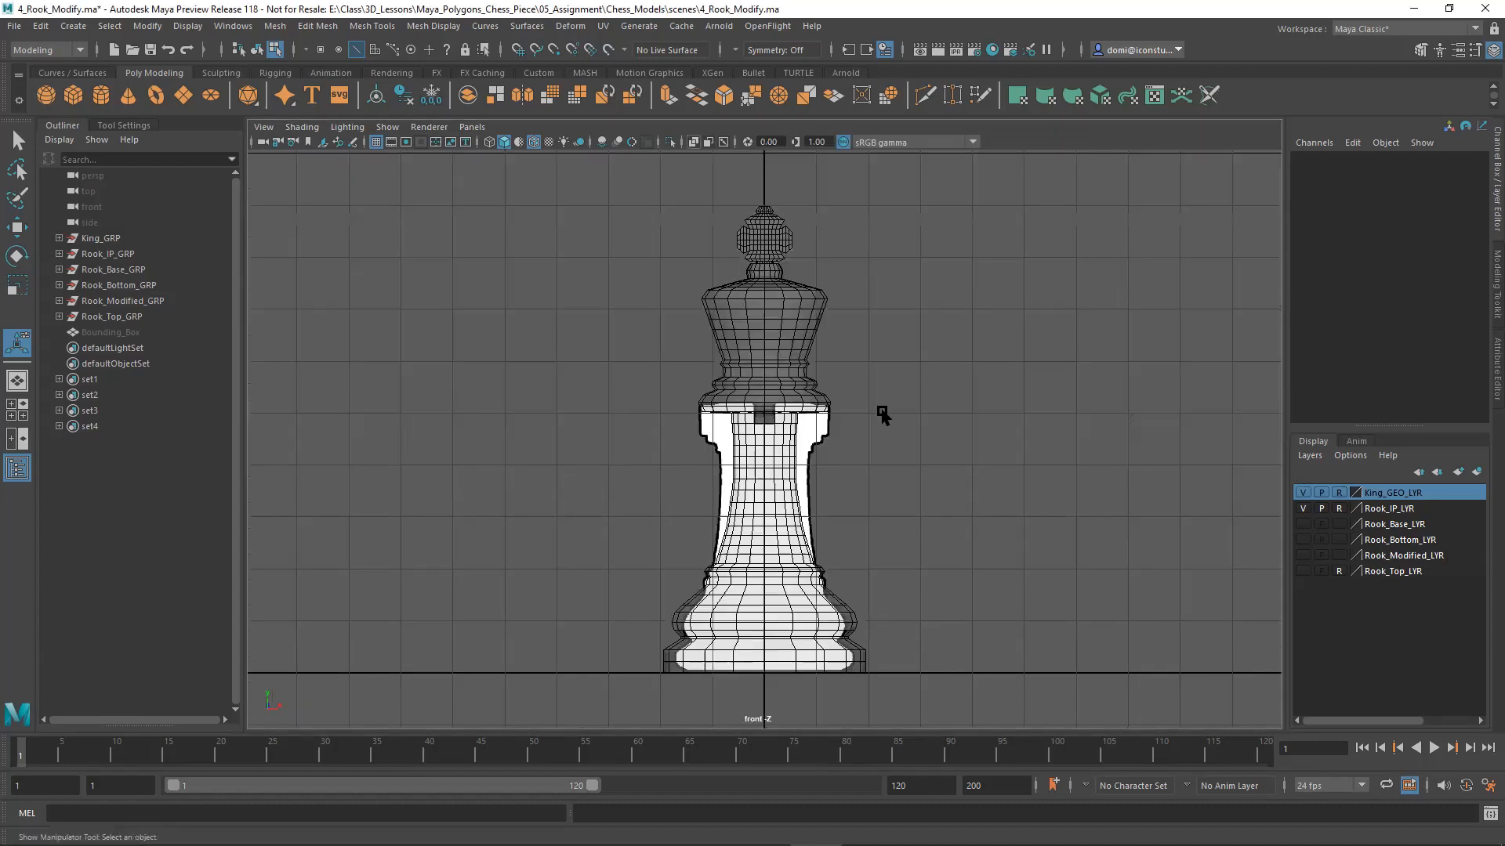
middle_click_drag(886, 443, 862, 329, "alt")
right_click_drag(867, 342, 1205, 357, "alt")
middle_click_drag(950, 420, 984, 493, "alt")
middle_click_drag(845, 458, 867, 299, "alt")
right_click_drag(838, 351, 1198, 337, "alt")
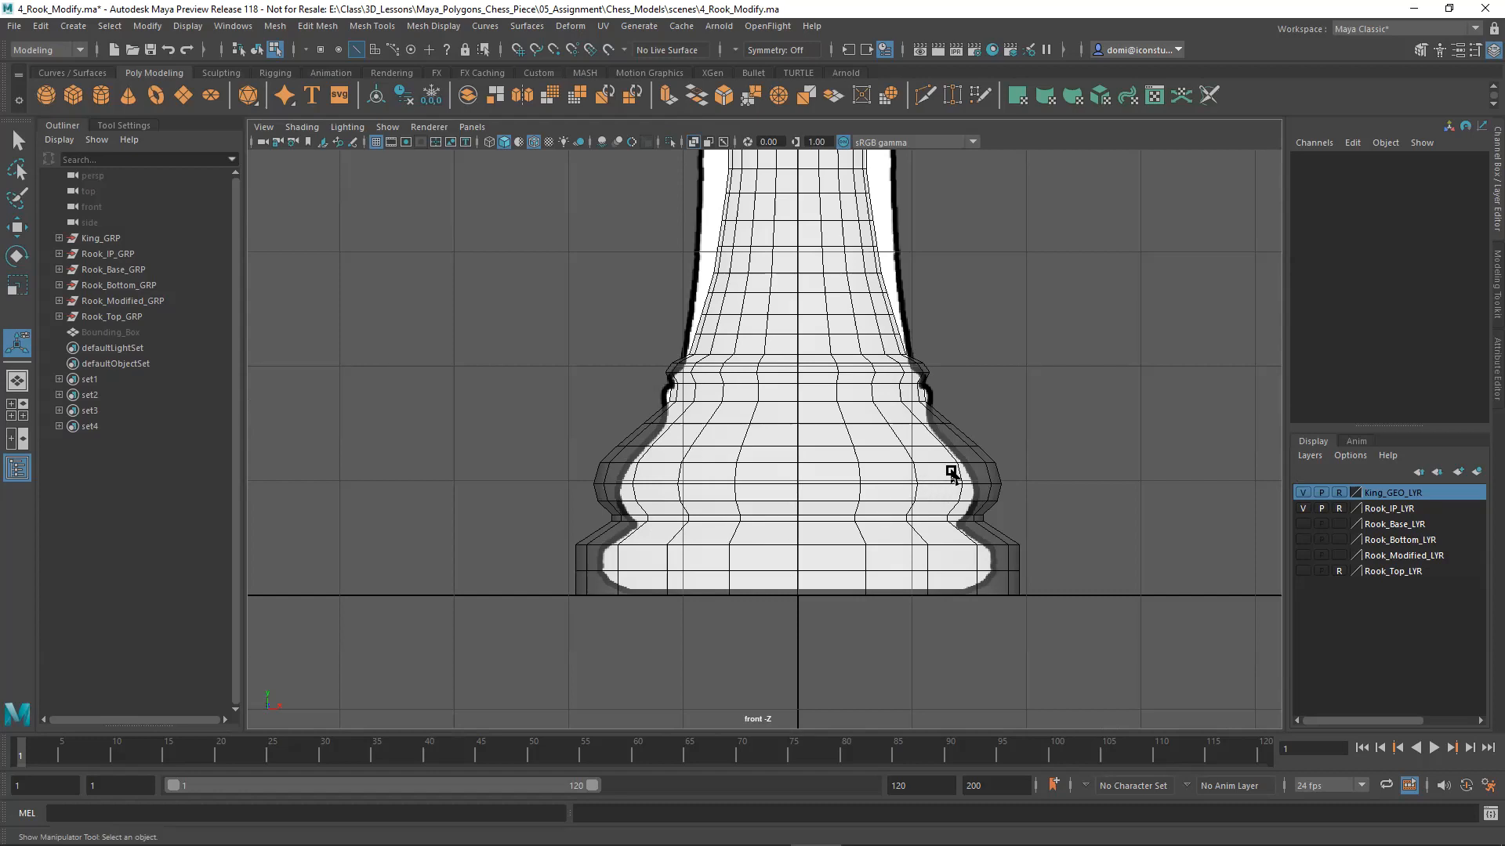
right_click_drag(1058, 326, 927, 333, "alt")
middle_click_drag(927, 332, 926, 493, "alt")
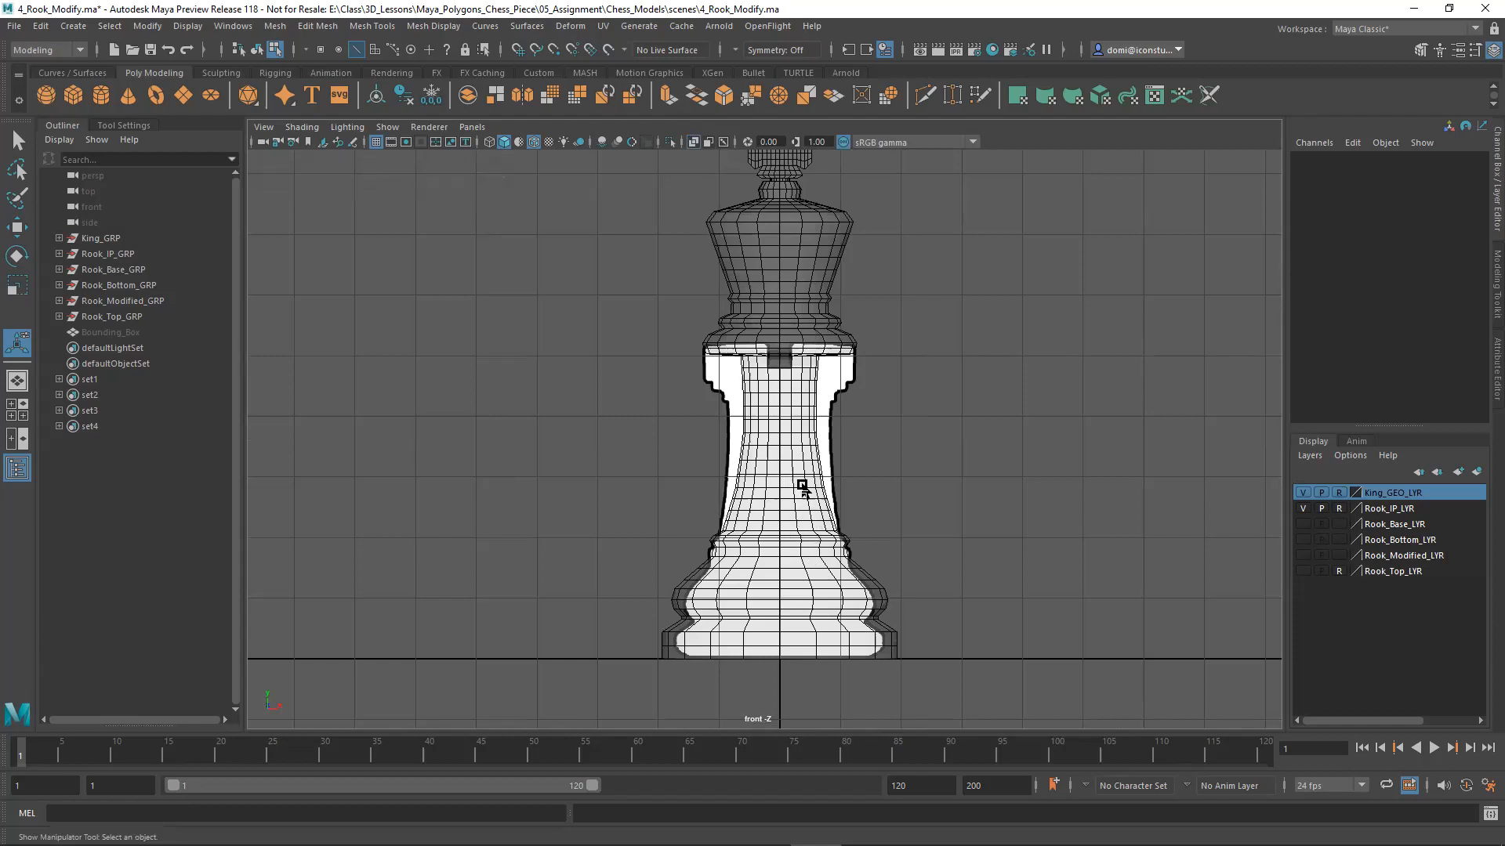
middle_click_drag(955, 267, 956, 311, "alt")
right_click_drag(955, 311, 930, 312, "alt")
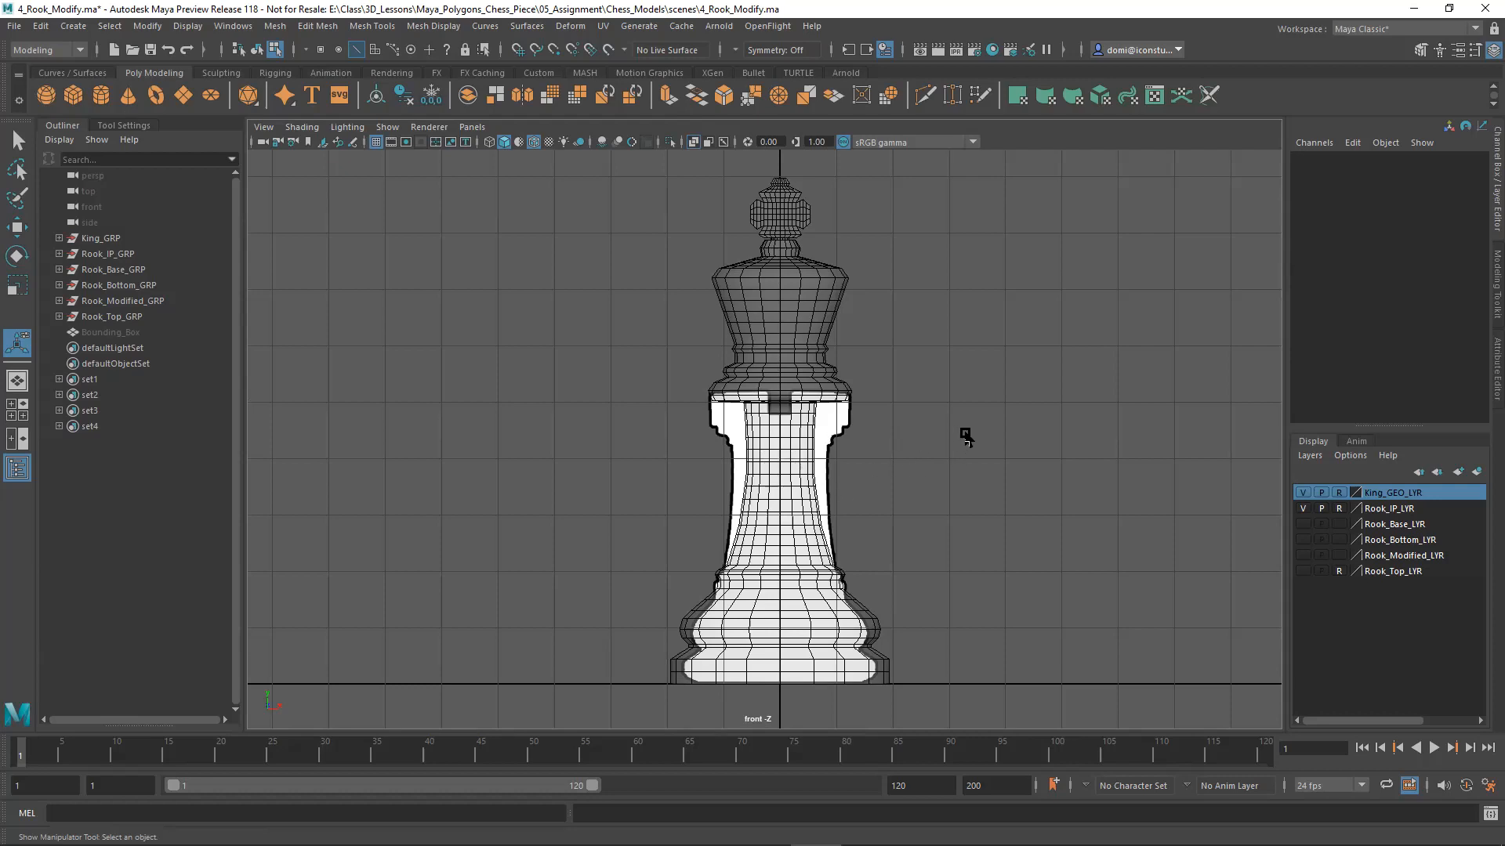
key("space")
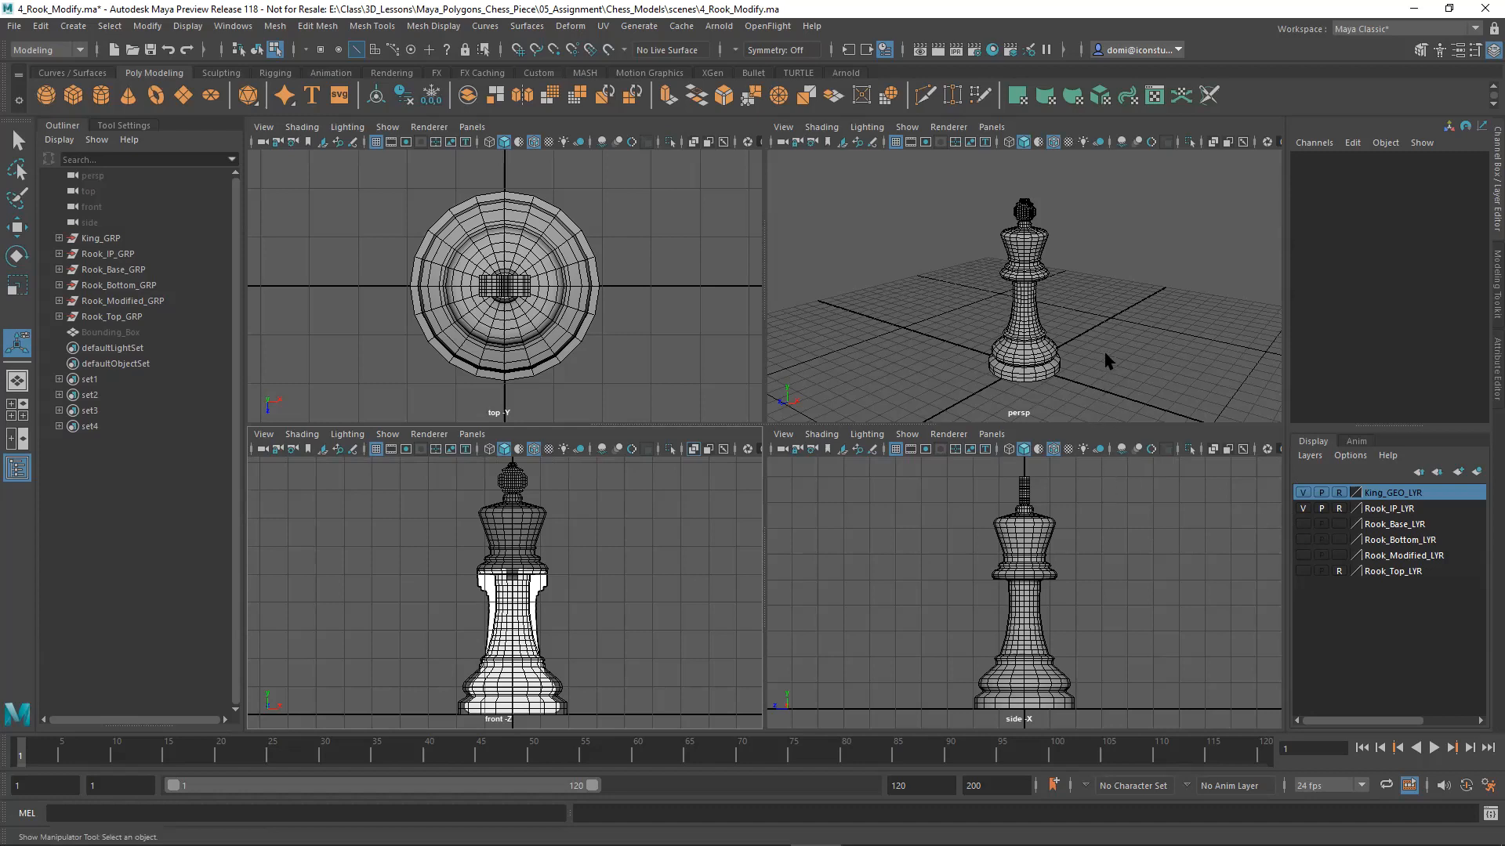
Step: Hide the King_GEO_LYR layer and show Rook_Base_LYR over the rook reference image in the front view
left_click(1303, 509)
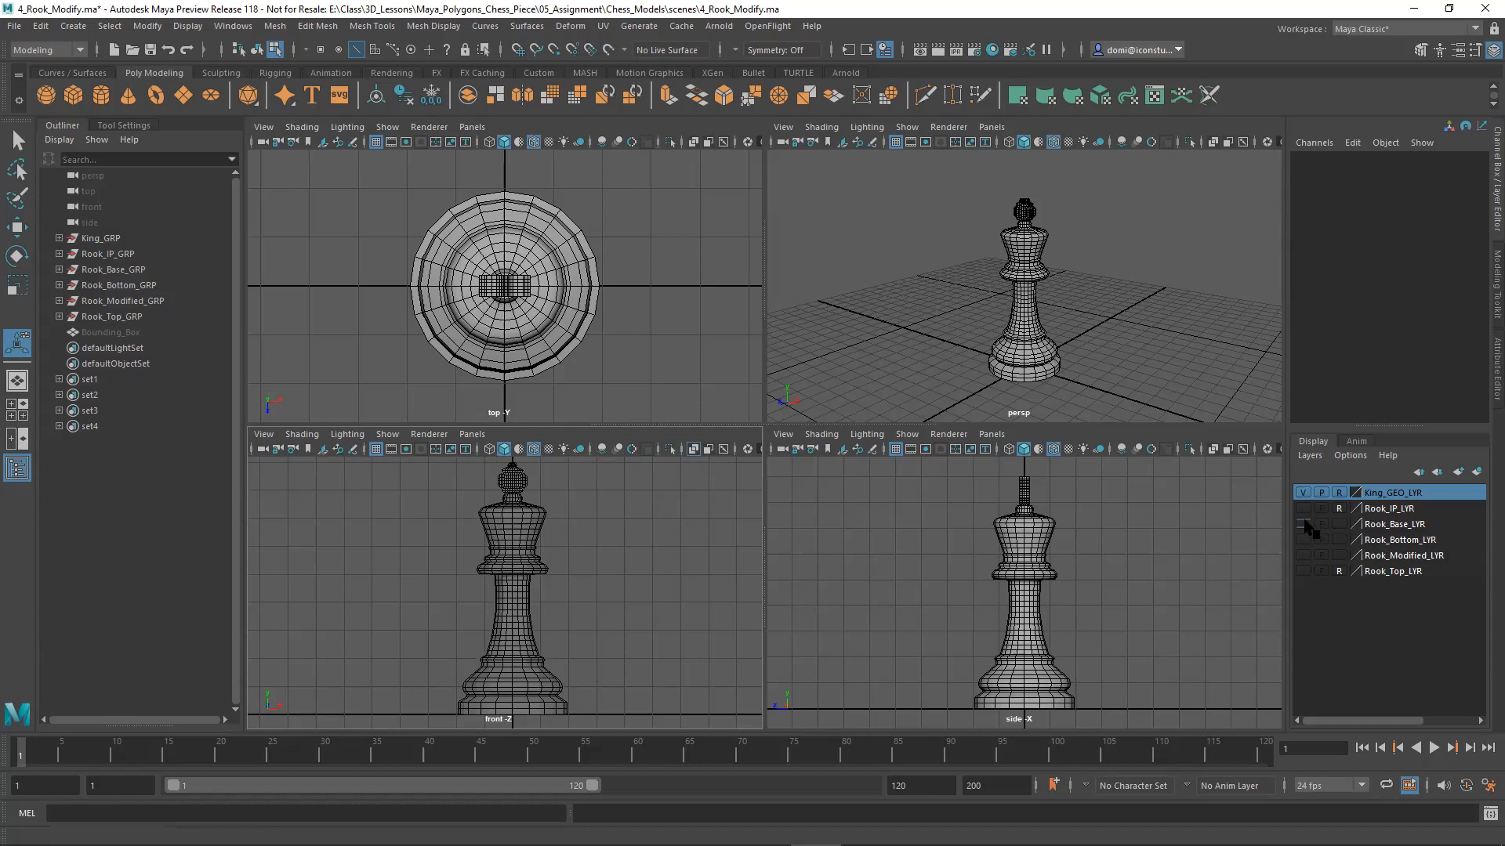
left_click(1304, 525)
left_click(1303, 524)
left_click(1304, 493)
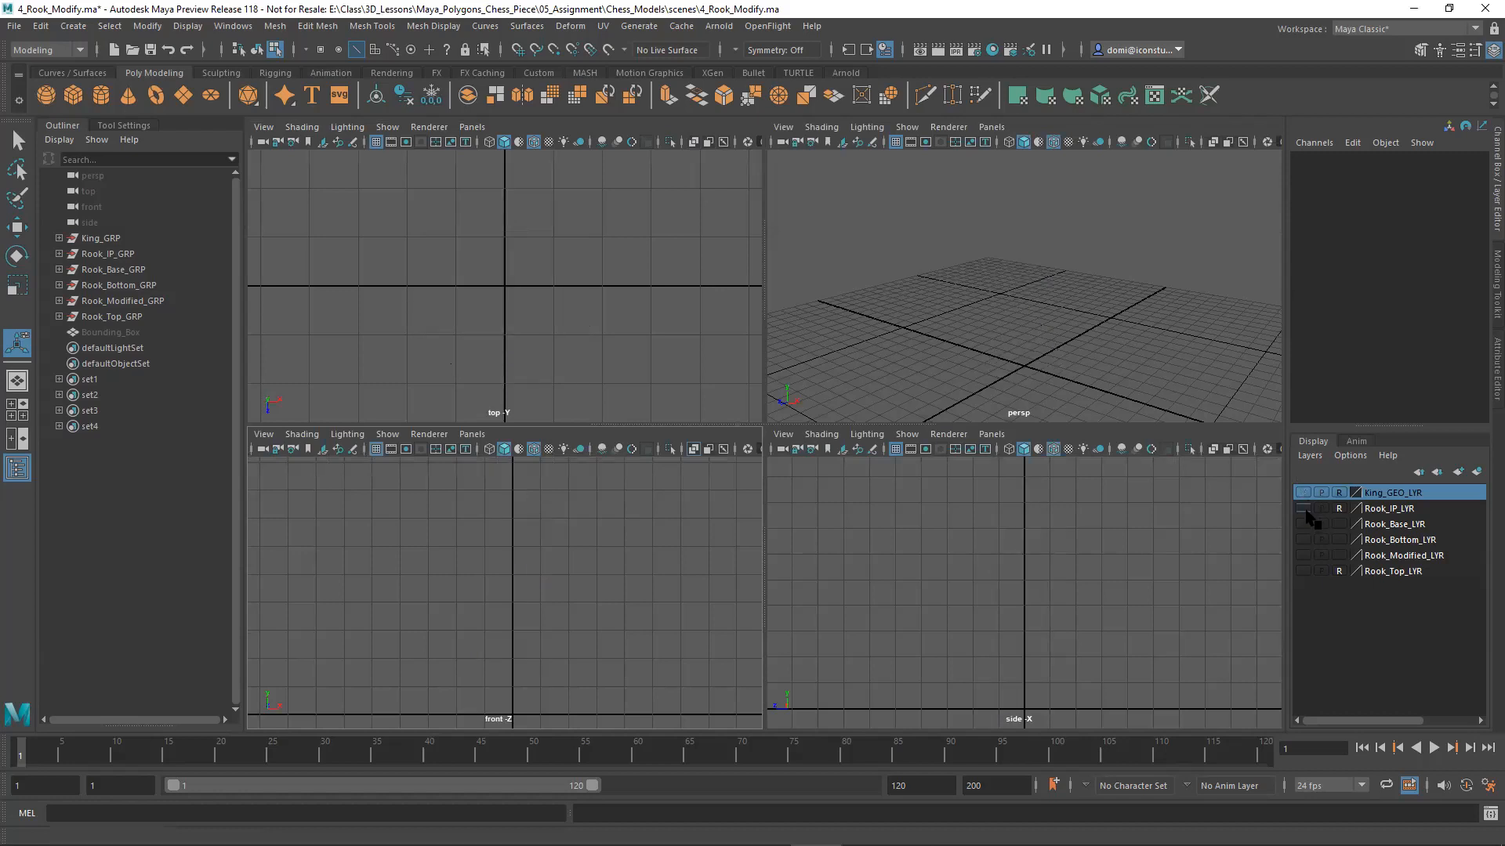
left_click(1303, 508)
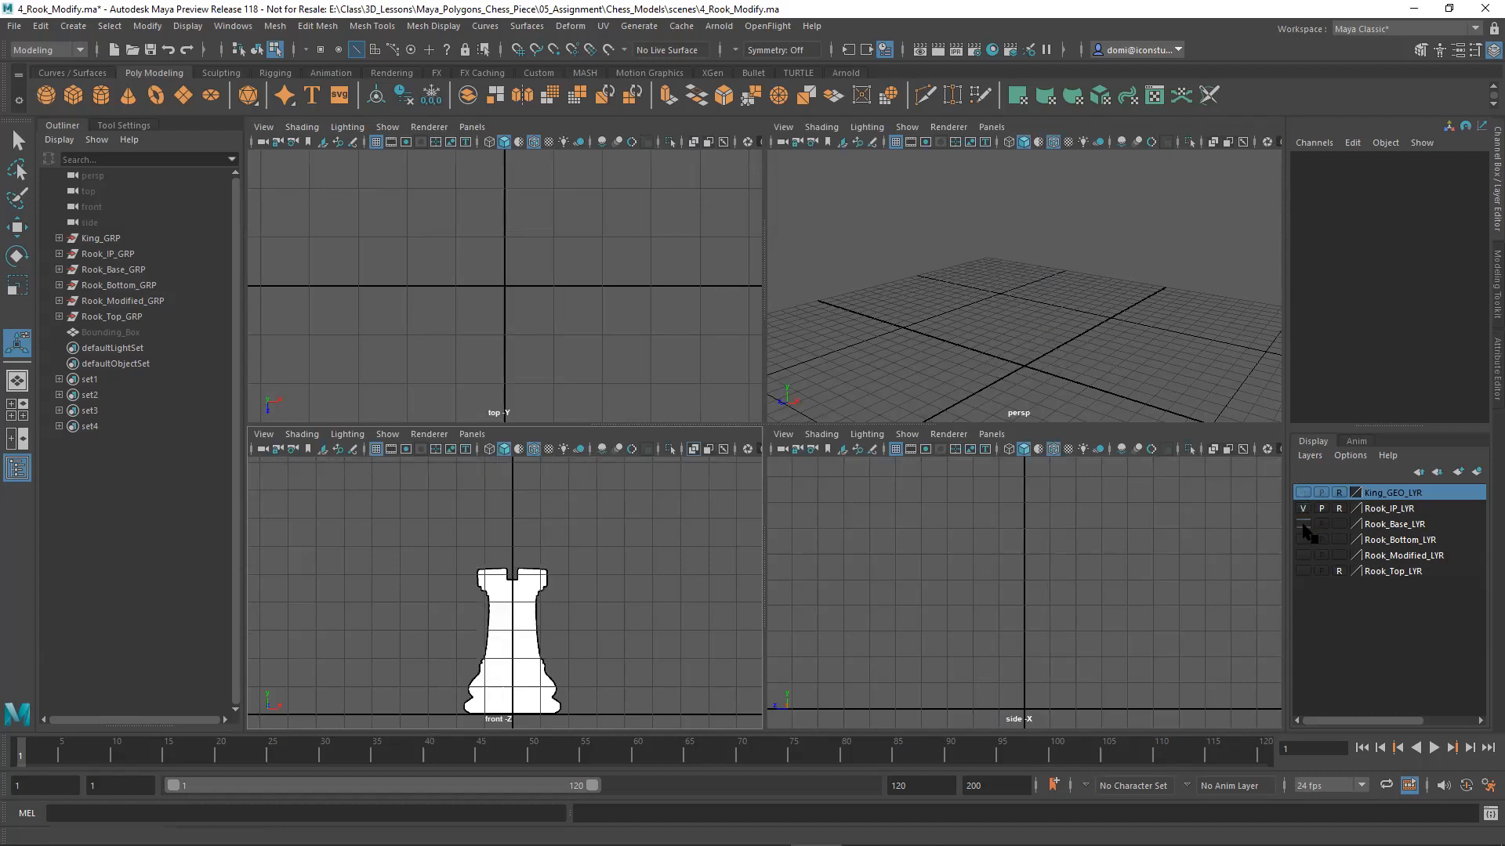
left_click(1303, 524)
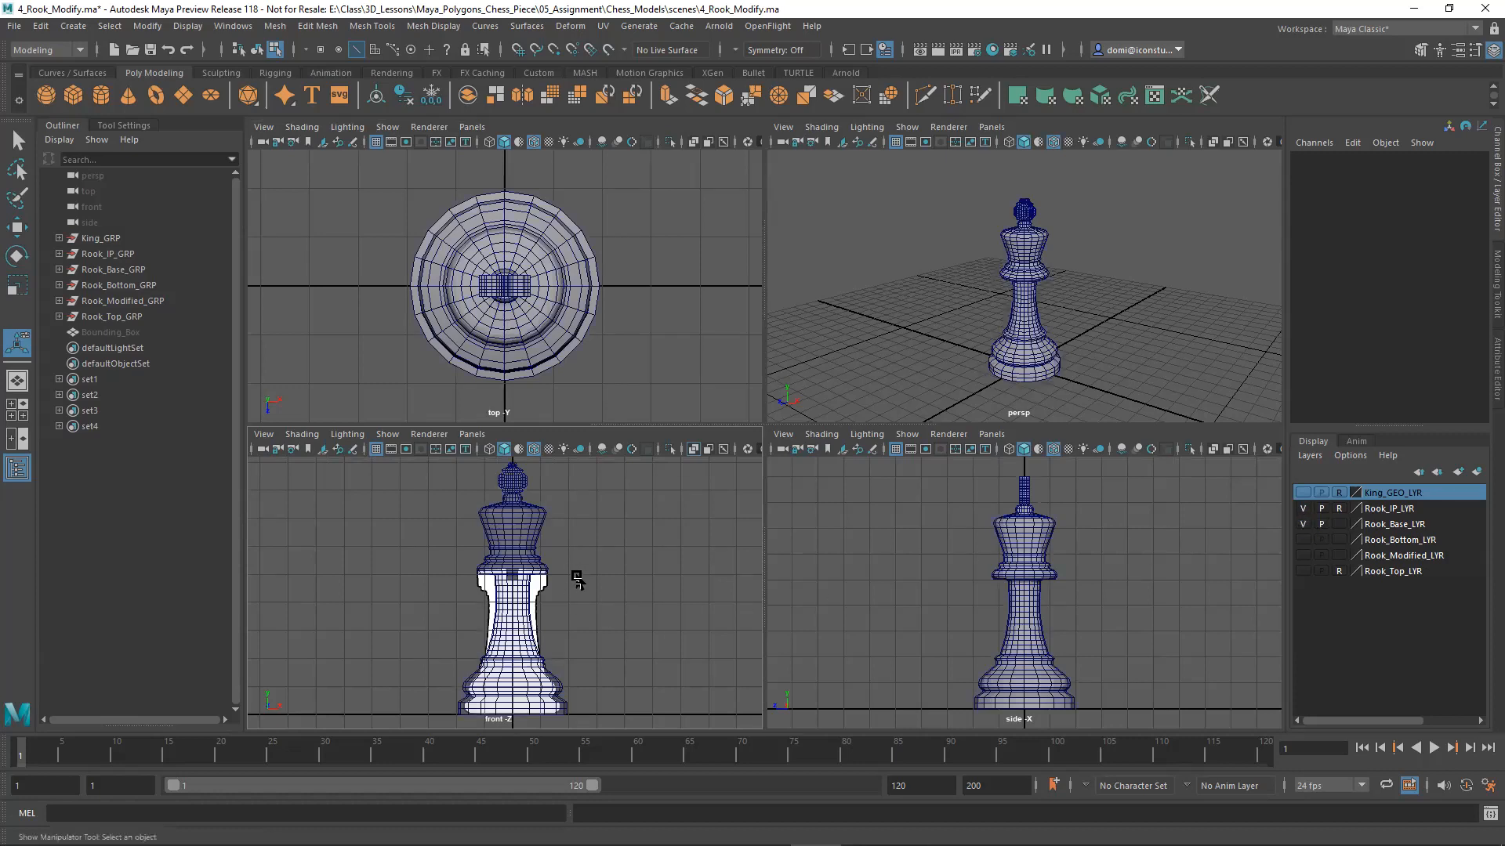
key("space")
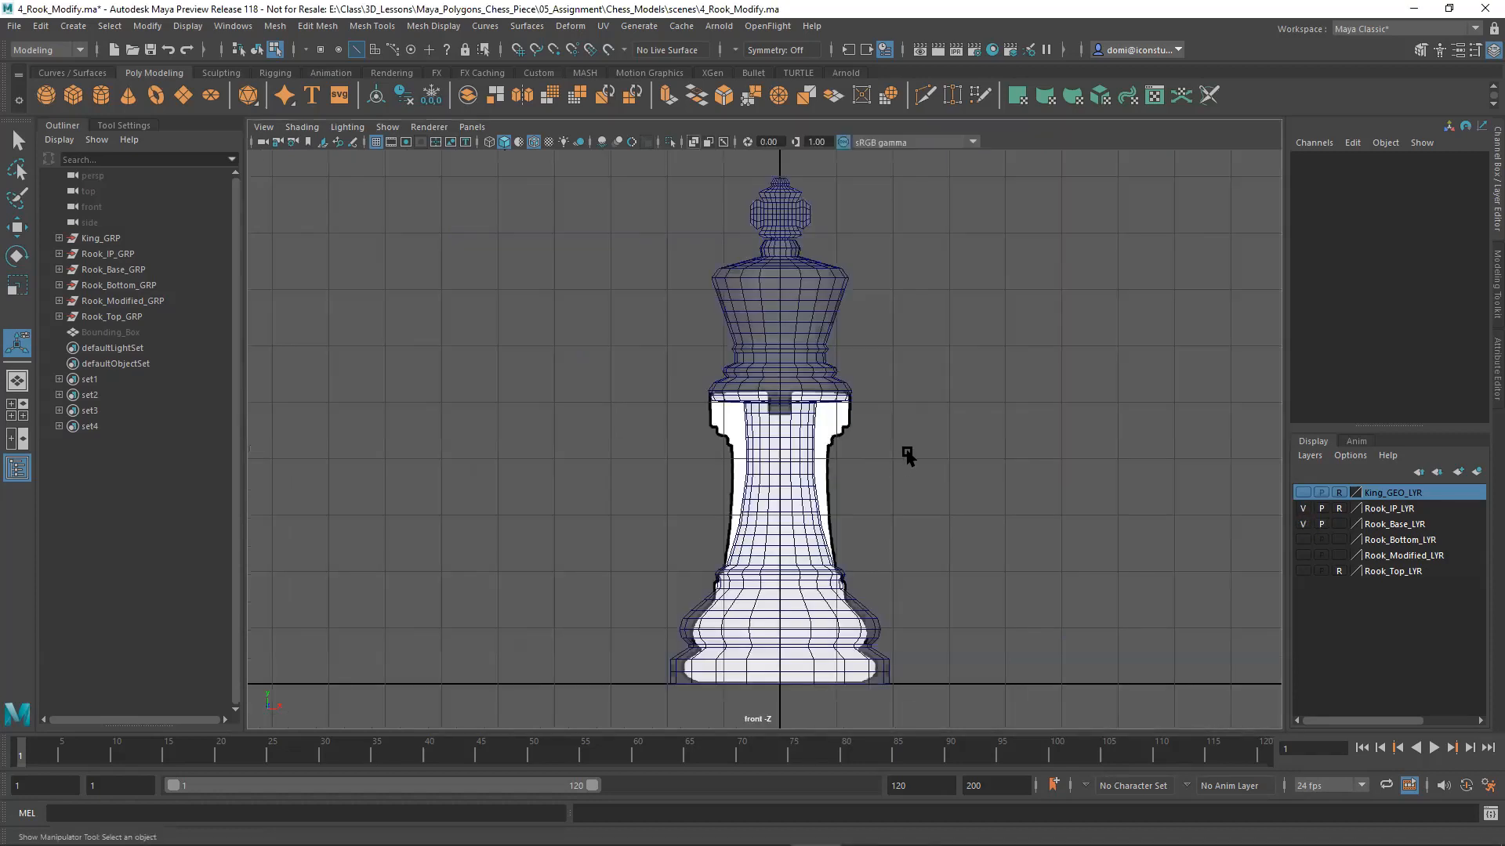
mouse_move(915, 431)
middle_mouse_down("alt")
mouse_move(906, 461)
mouse_move(906, 426)
middle_mouse_up("alt")
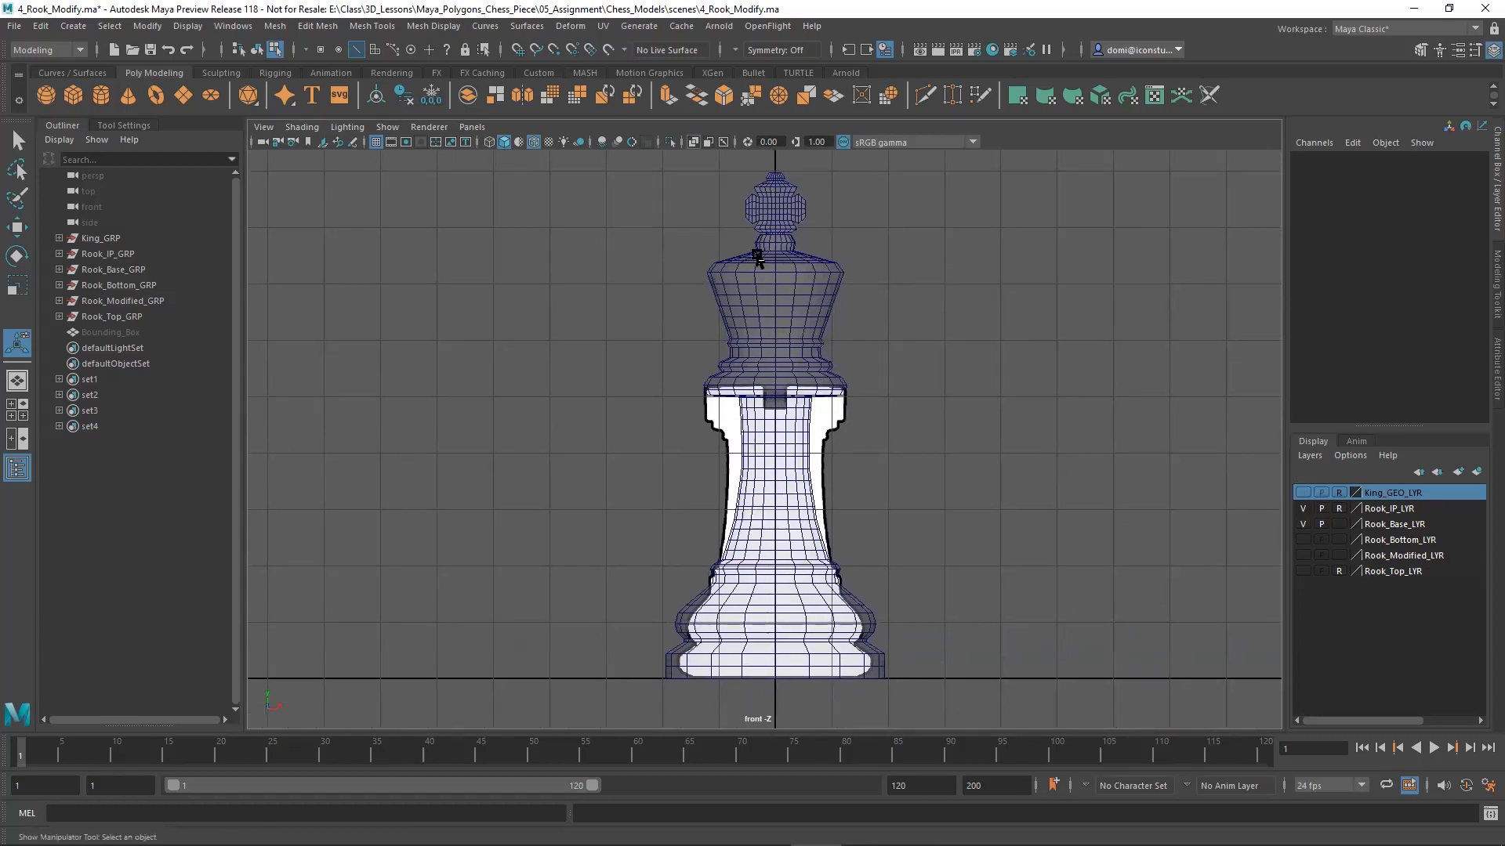
middle_click_drag(951, 297, 929, 289, "alt")
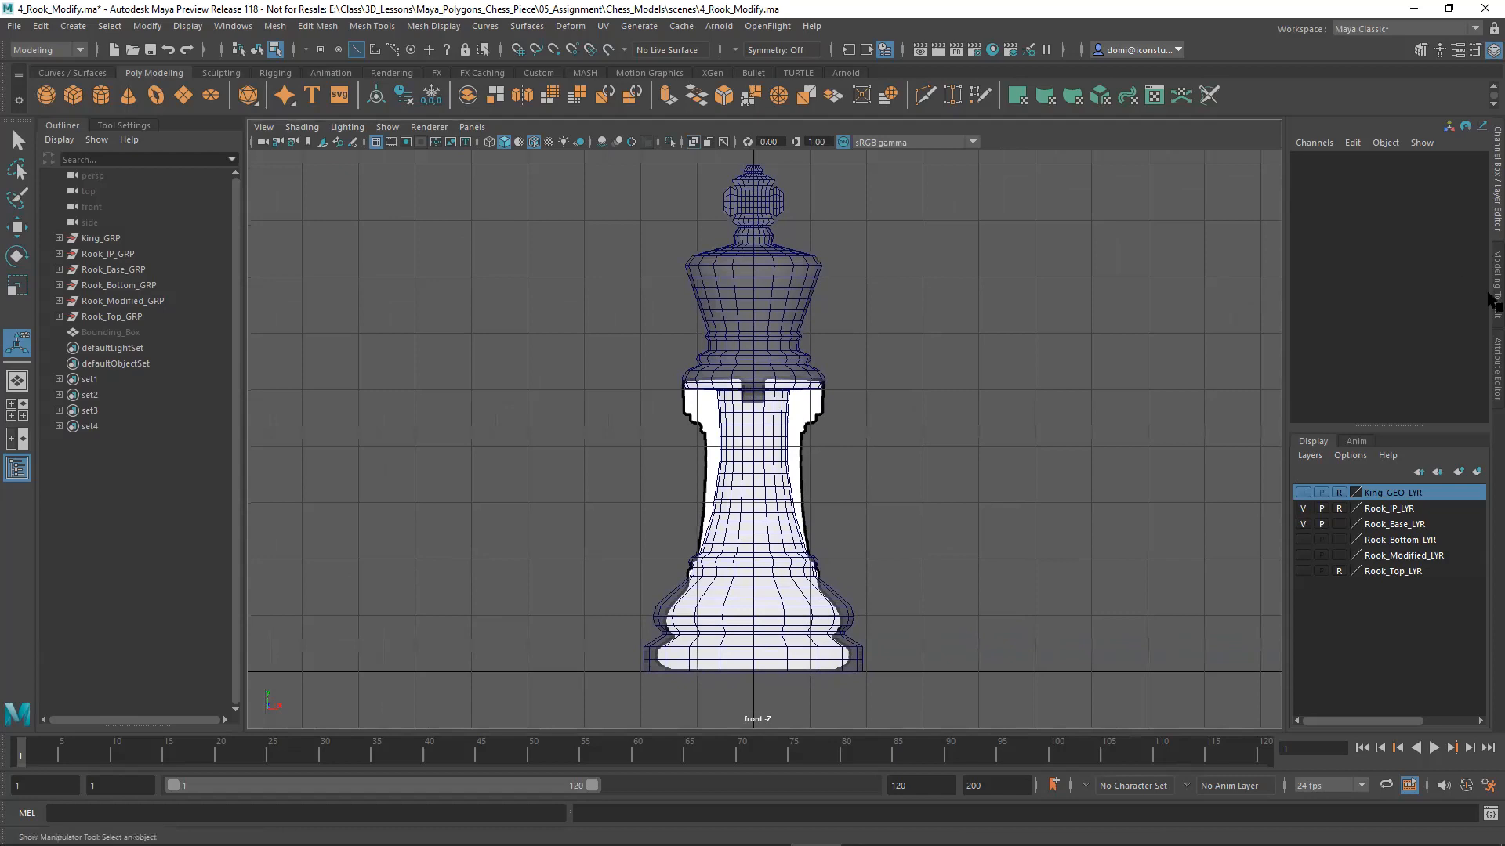
Step: Hide Rook_Base_LYR, briefly preview Rook_Modified_LYR, and show Rook_Bottom_LYR over the rook reference image instead
left_click(1303, 524)
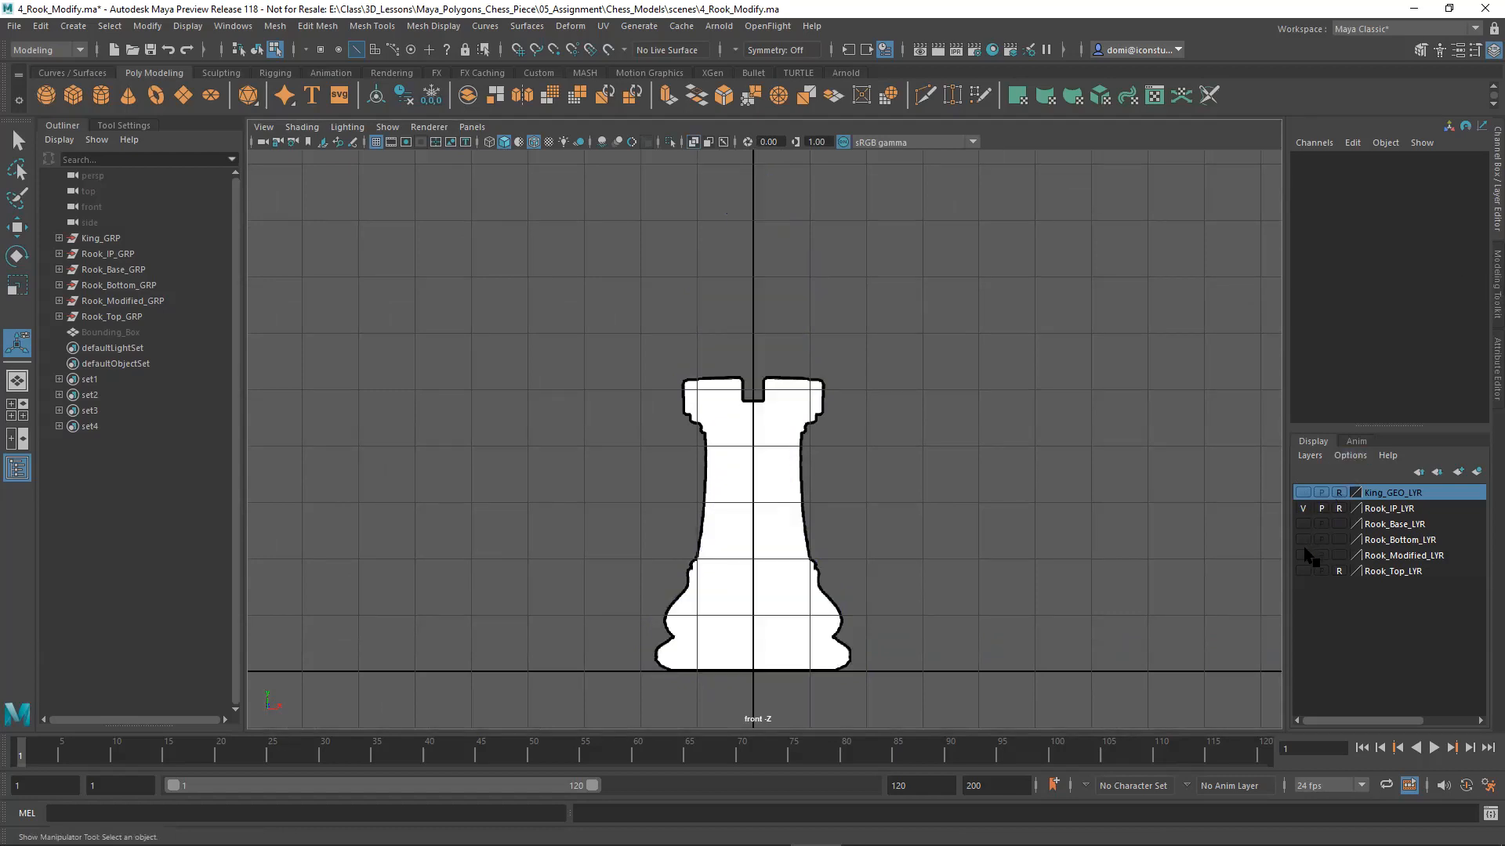
left_click(1302, 555)
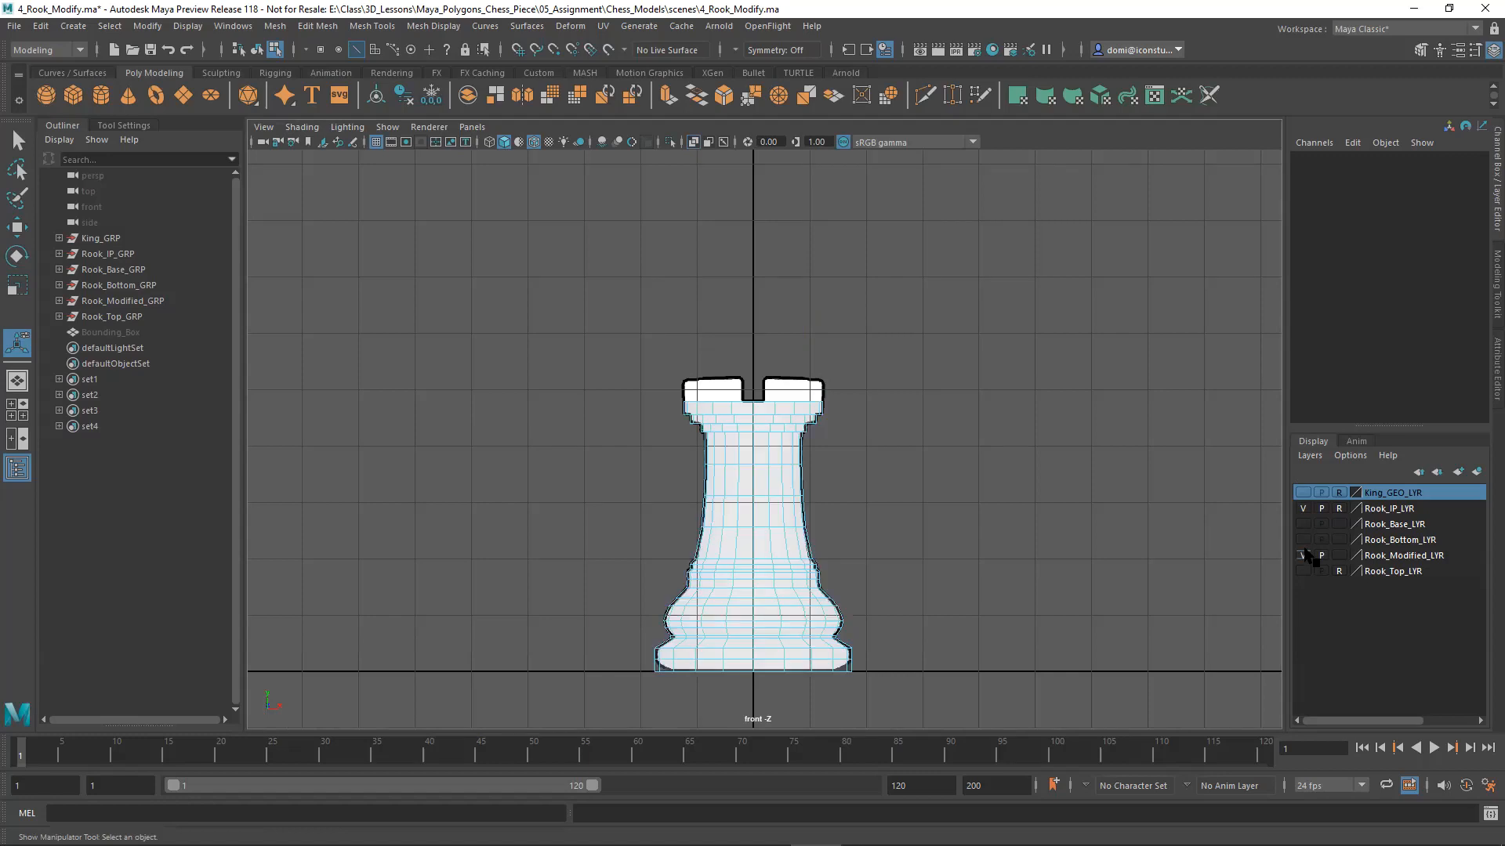
left_click(1302, 555)
left_click(1302, 540)
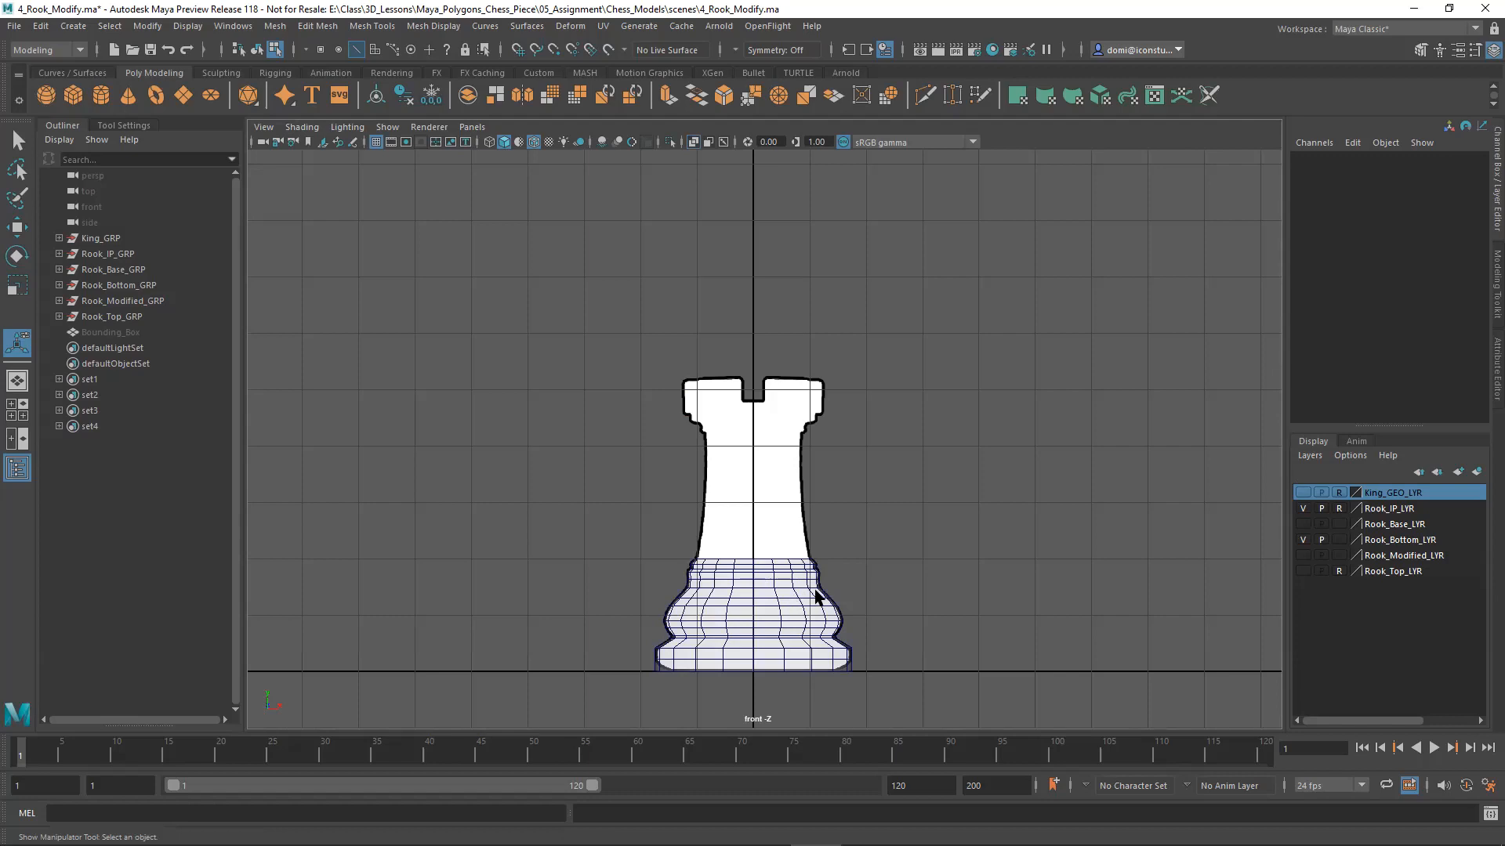
middle_click_drag(904, 574, 904, 530, "alt")
key("space")
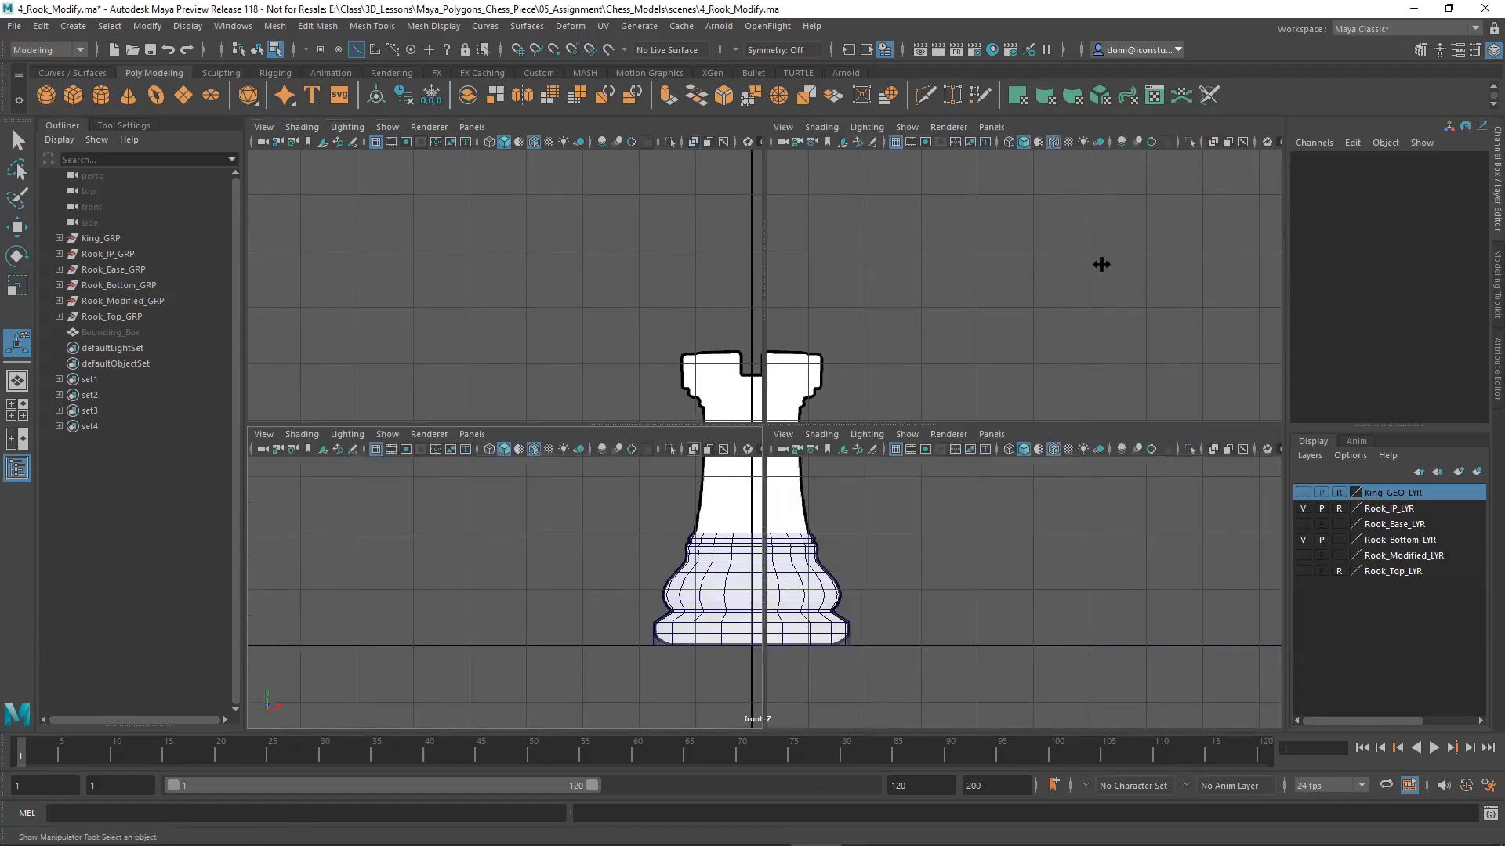
Step: Show Rook_Base_LYR together with Rook_Bottom_LYR, compare both profiles close up by selecting Rook_Base_GRP, and leave Rook_Bottom_GRP selected
left_click(1304, 525)
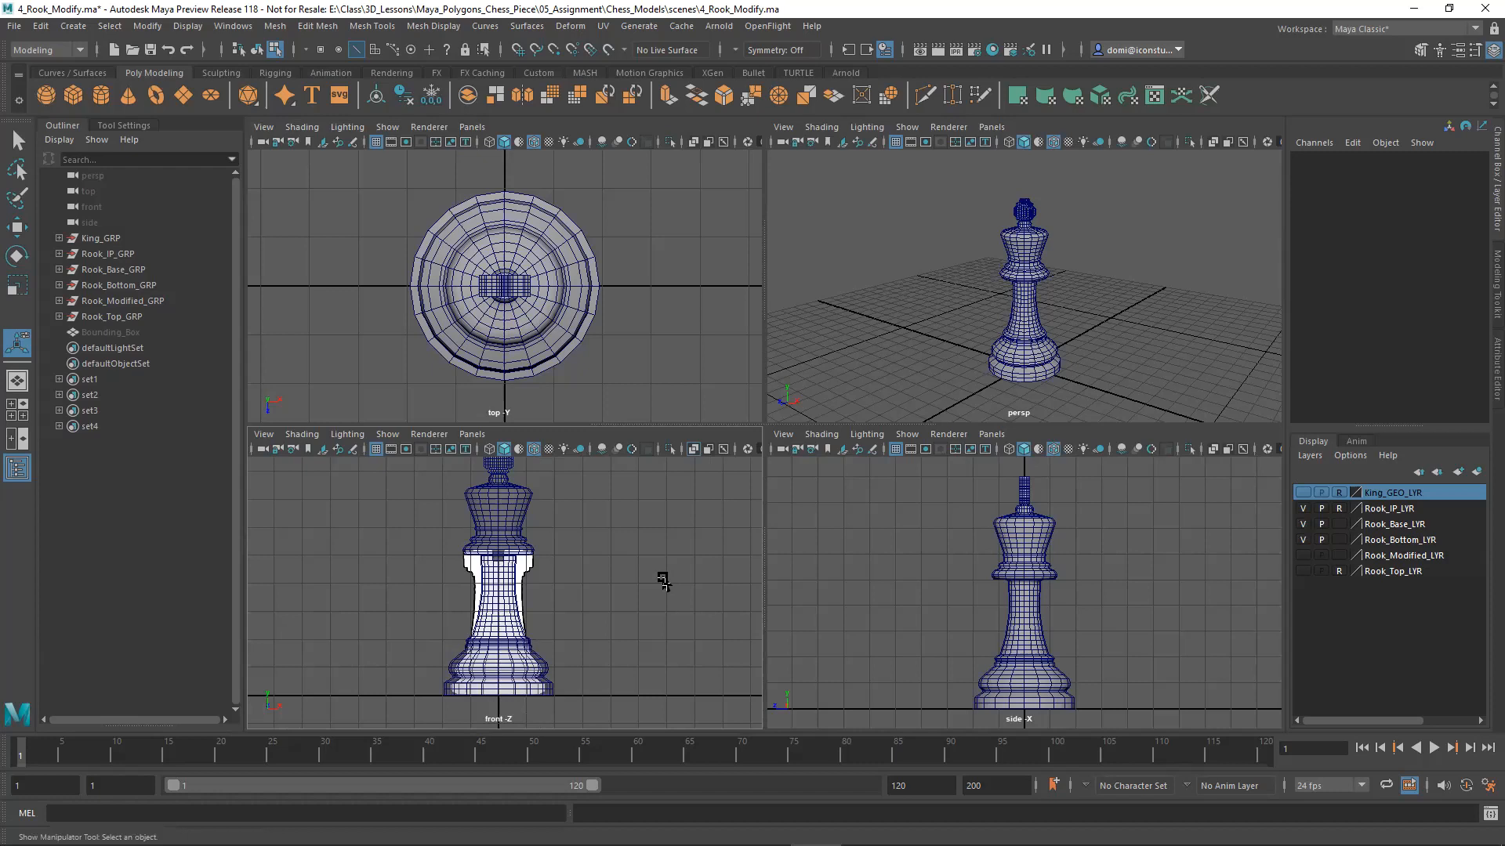
key("space")
middle_click_drag(809, 541, 833, 419, "alt")
right_click_drag(799, 440, 1220, 460, "alt")
middle_click_drag(986, 447, 950, 385, "alt")
right_click_drag(945, 436, 1113, 451, "alt")
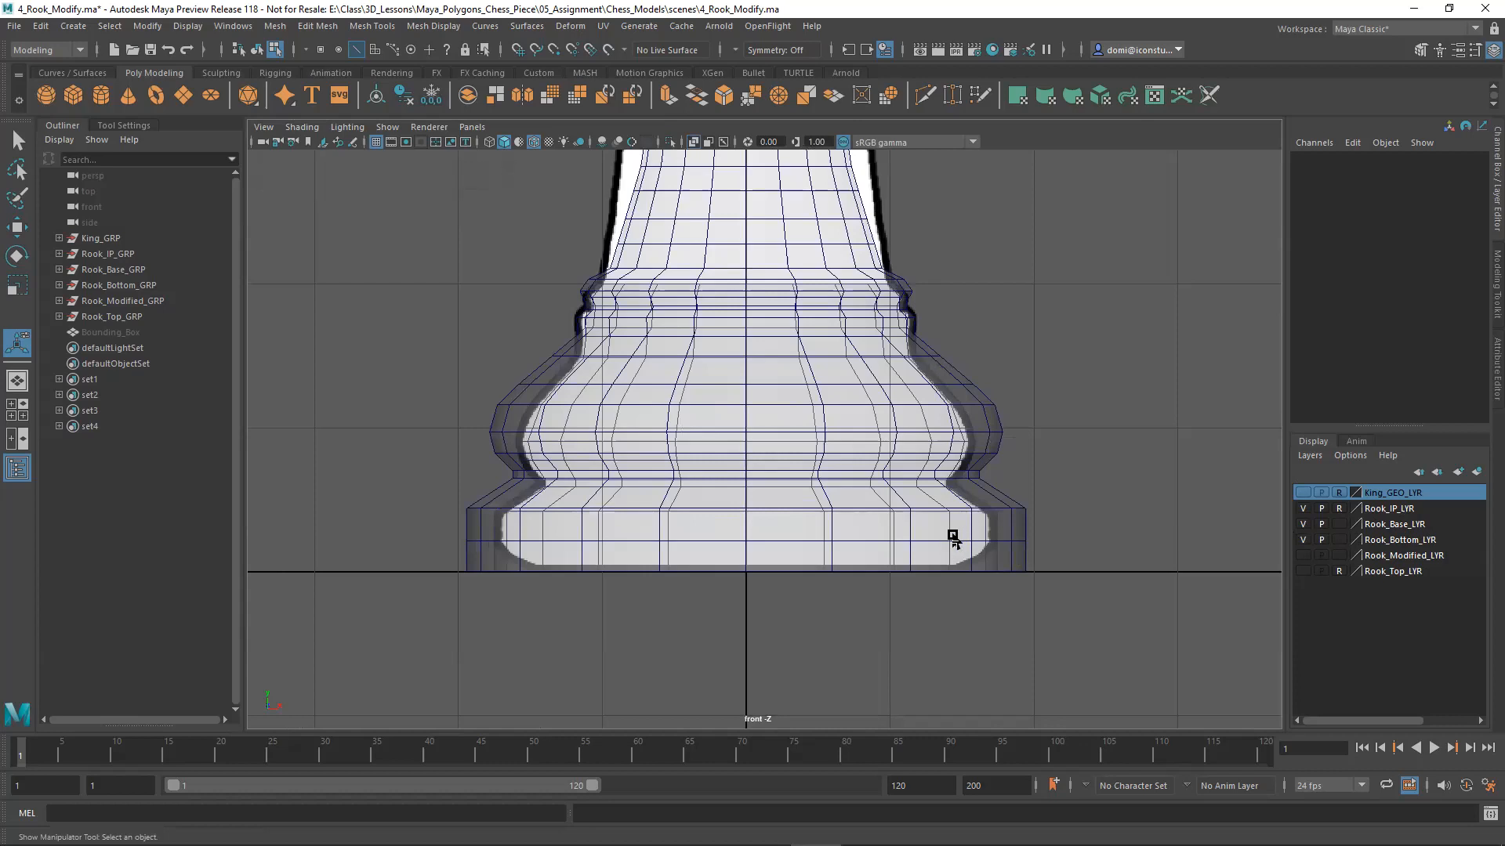
left_click(117, 269)
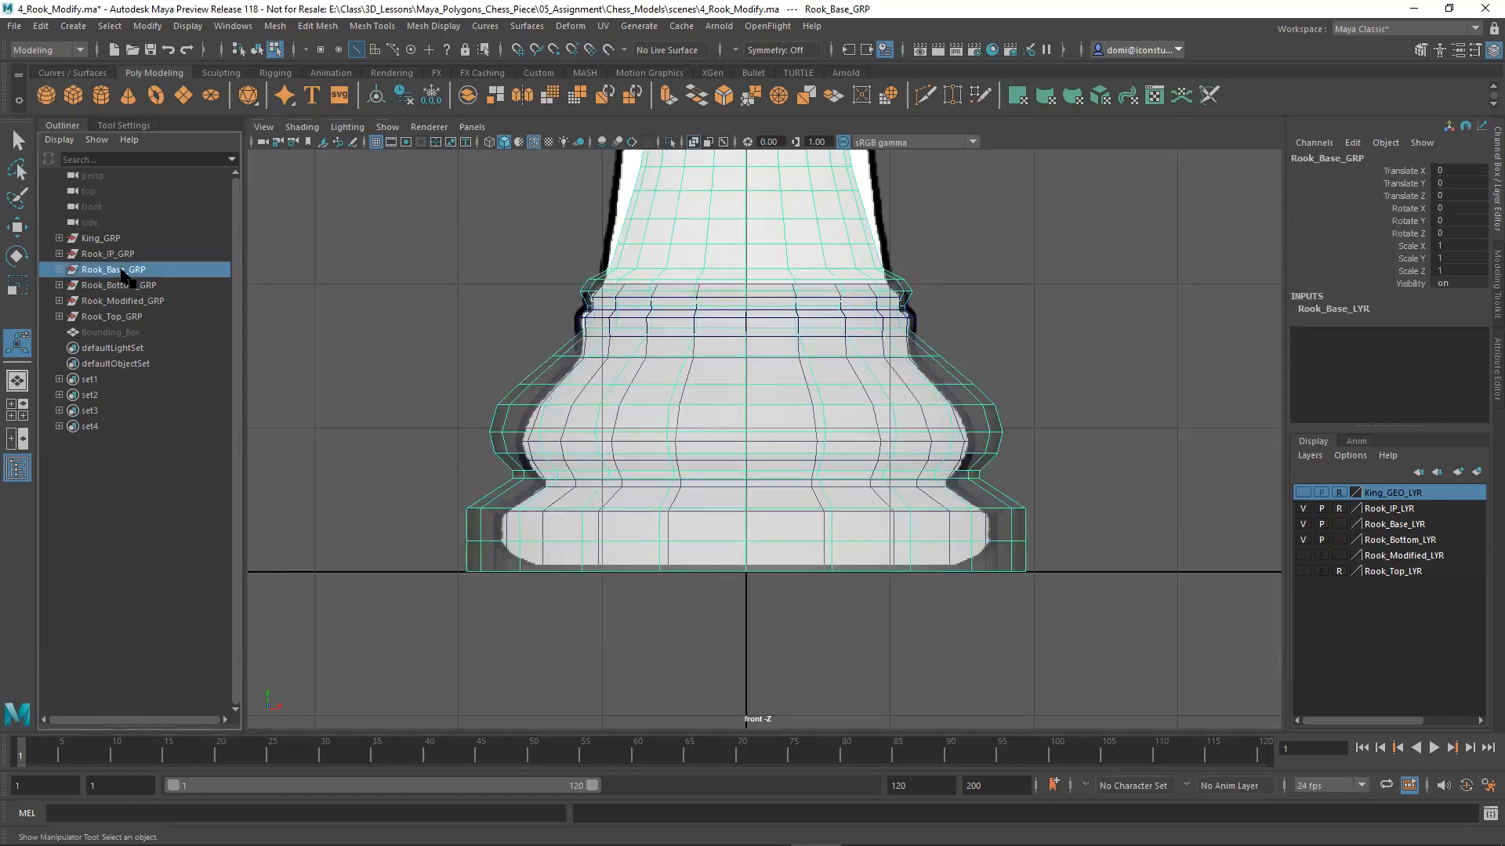
left_click(128, 287)
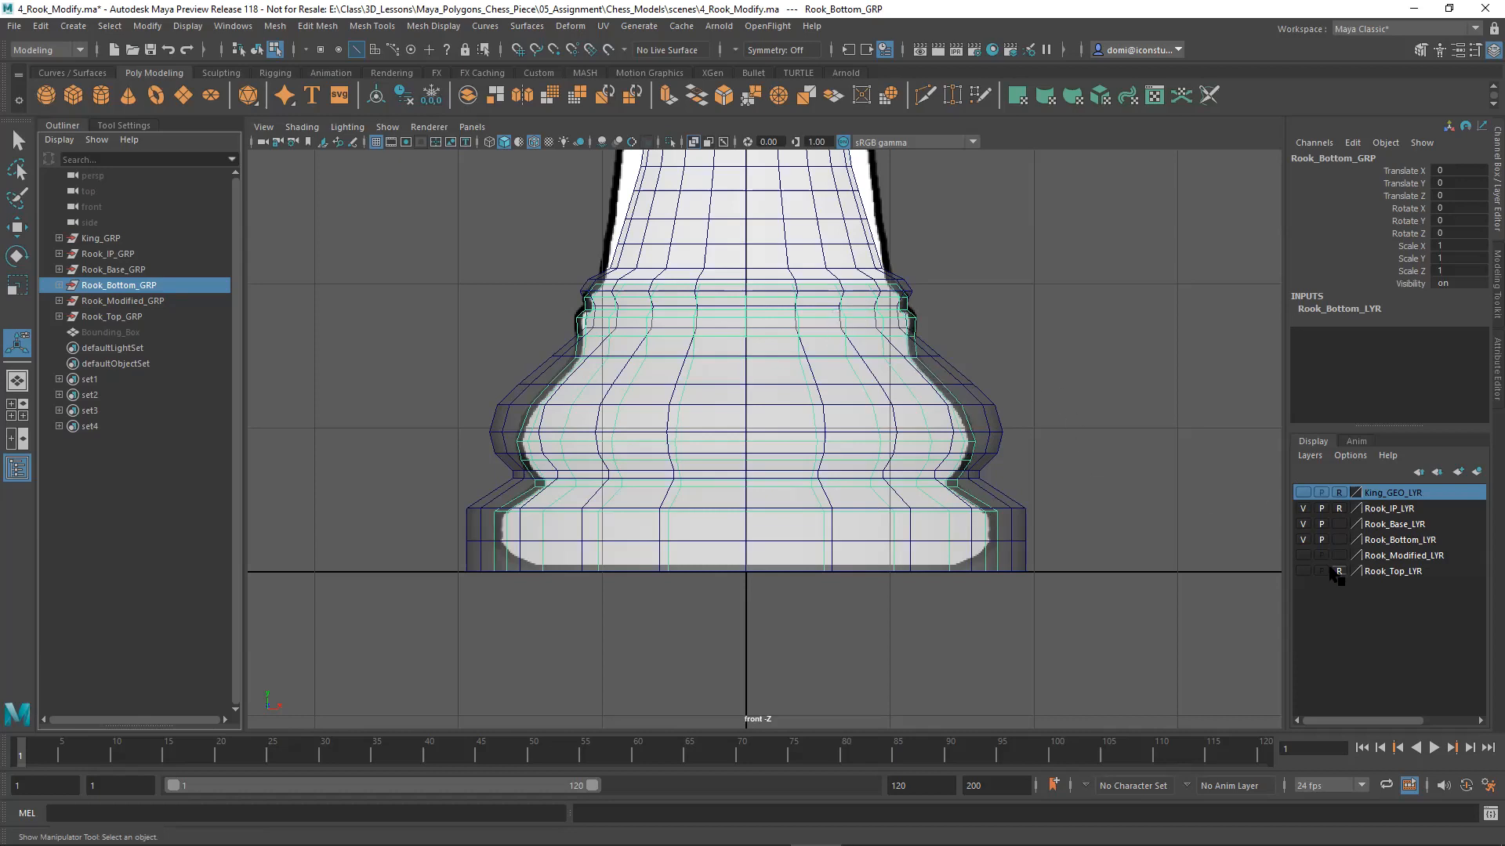
Step: Hide Rook_Base_LYR and inspect the selected Rook_Bottom_GRP mesh in the perspective view
left_click(1302, 524)
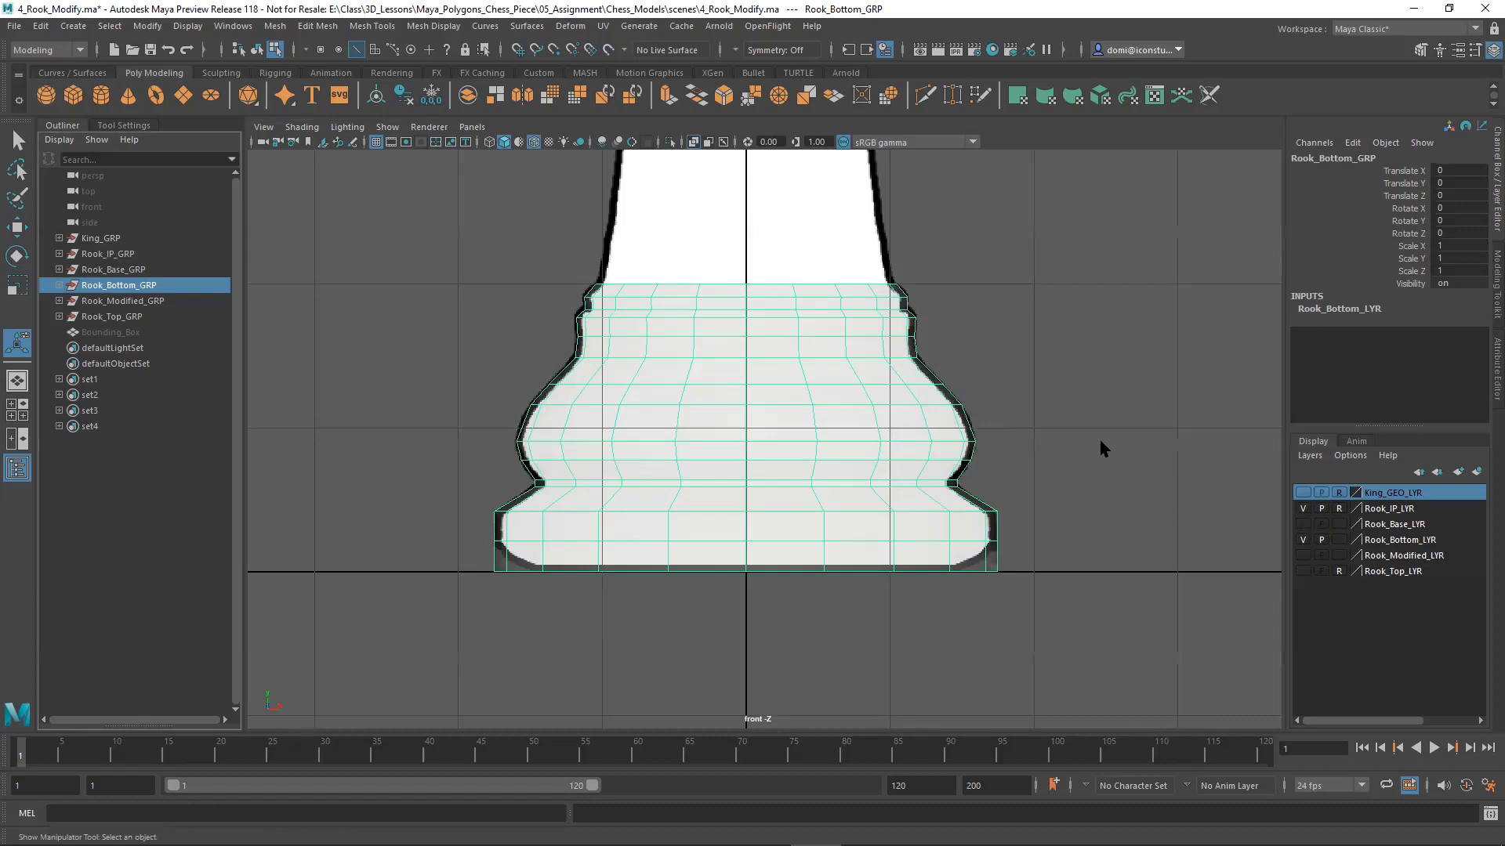
right_click_drag(1106, 438, 1027, 426, "alt")
key("space")
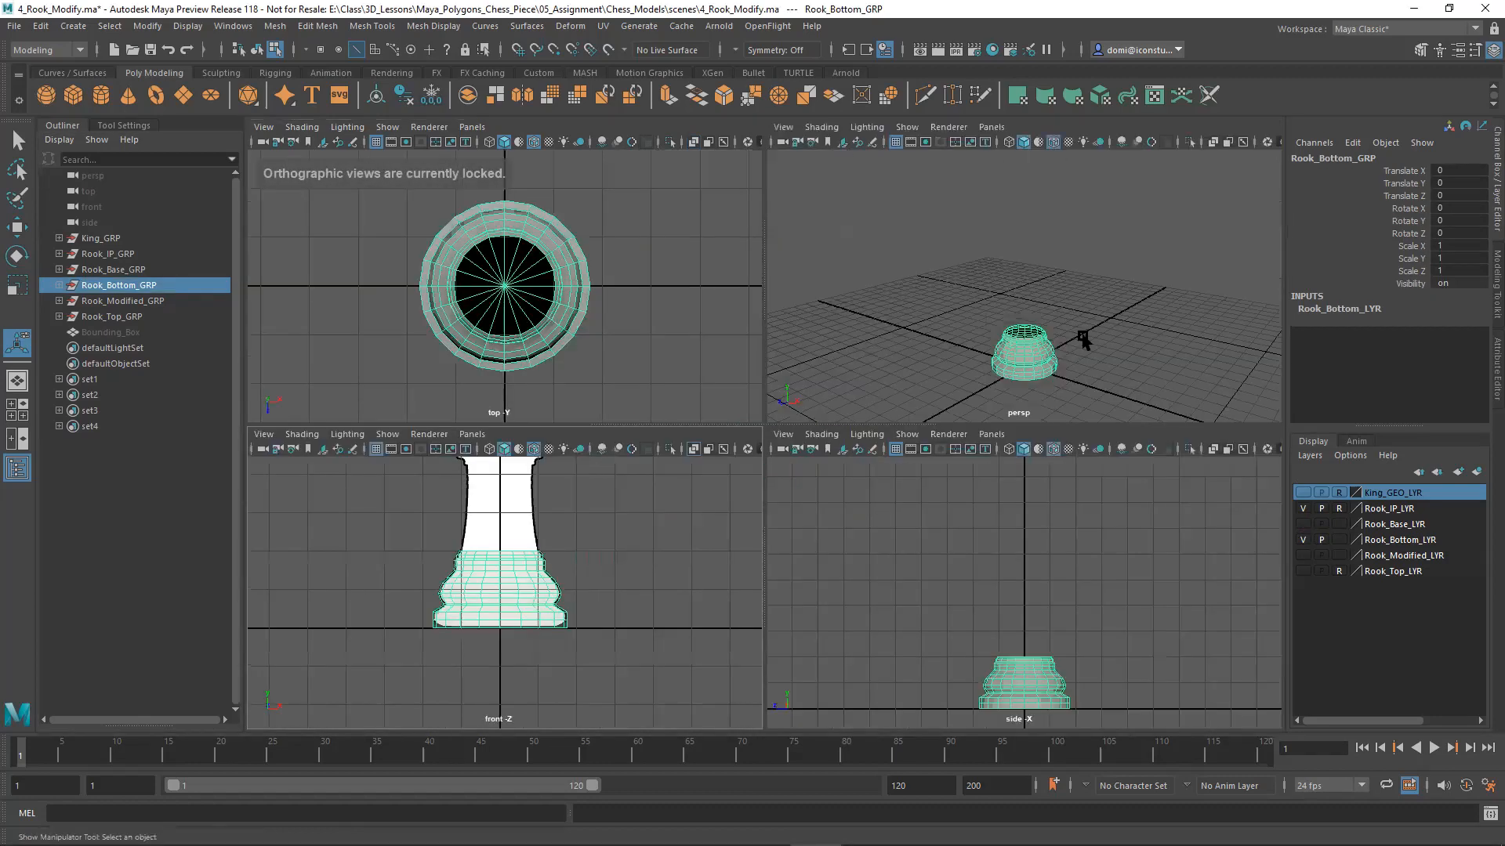
middle_click_drag(1113, 340, 1115, 295, "alt")
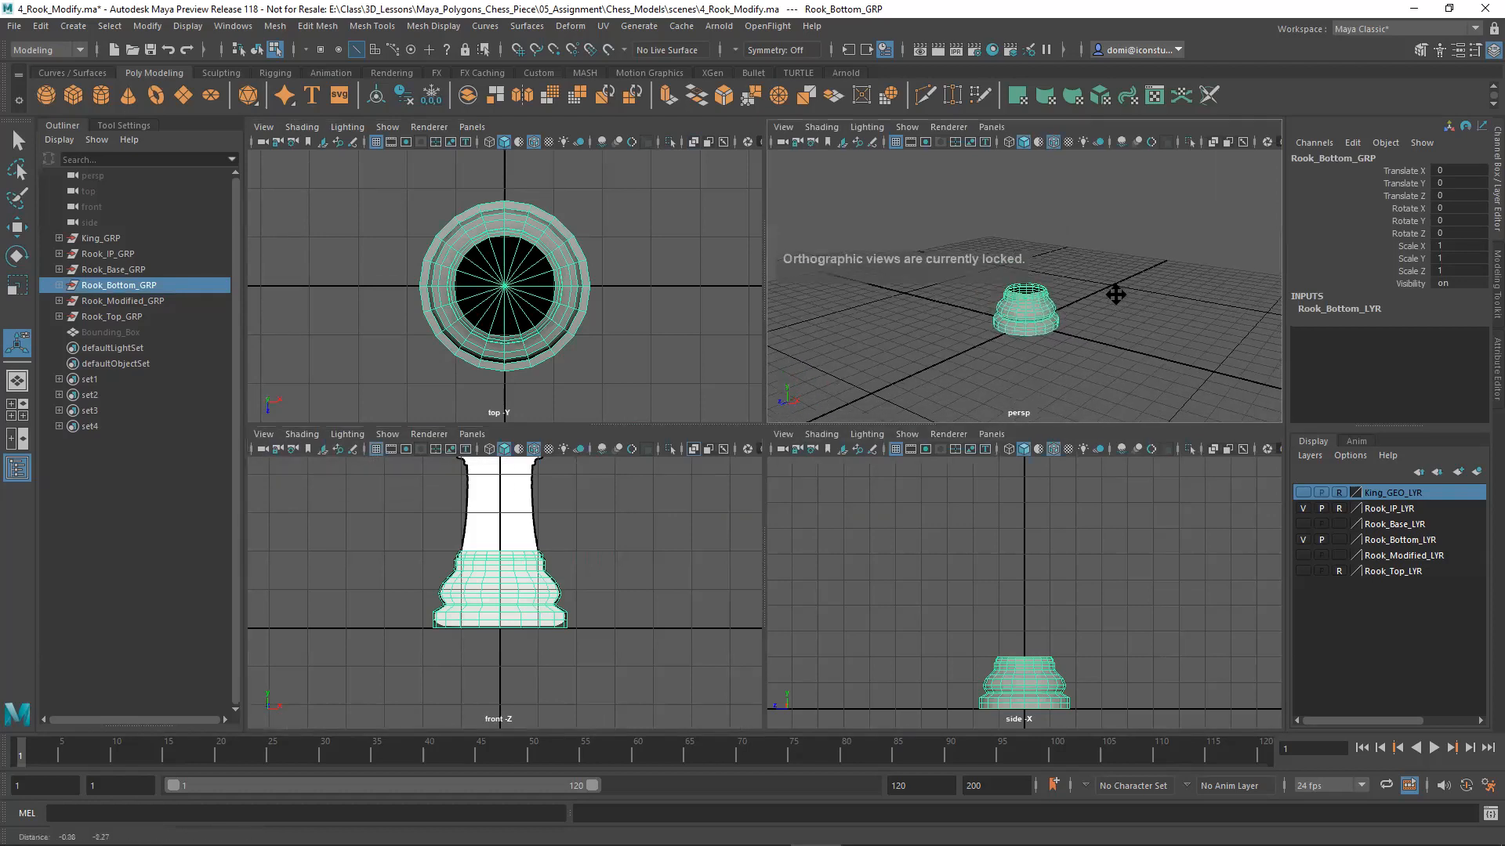
right_click_drag(1087, 302, 1267, 297, "alt")
middle_click_drag(1150, 347, 1147, 309, "alt")
left_click_drag(1146, 308, 1175, 302, "alt")
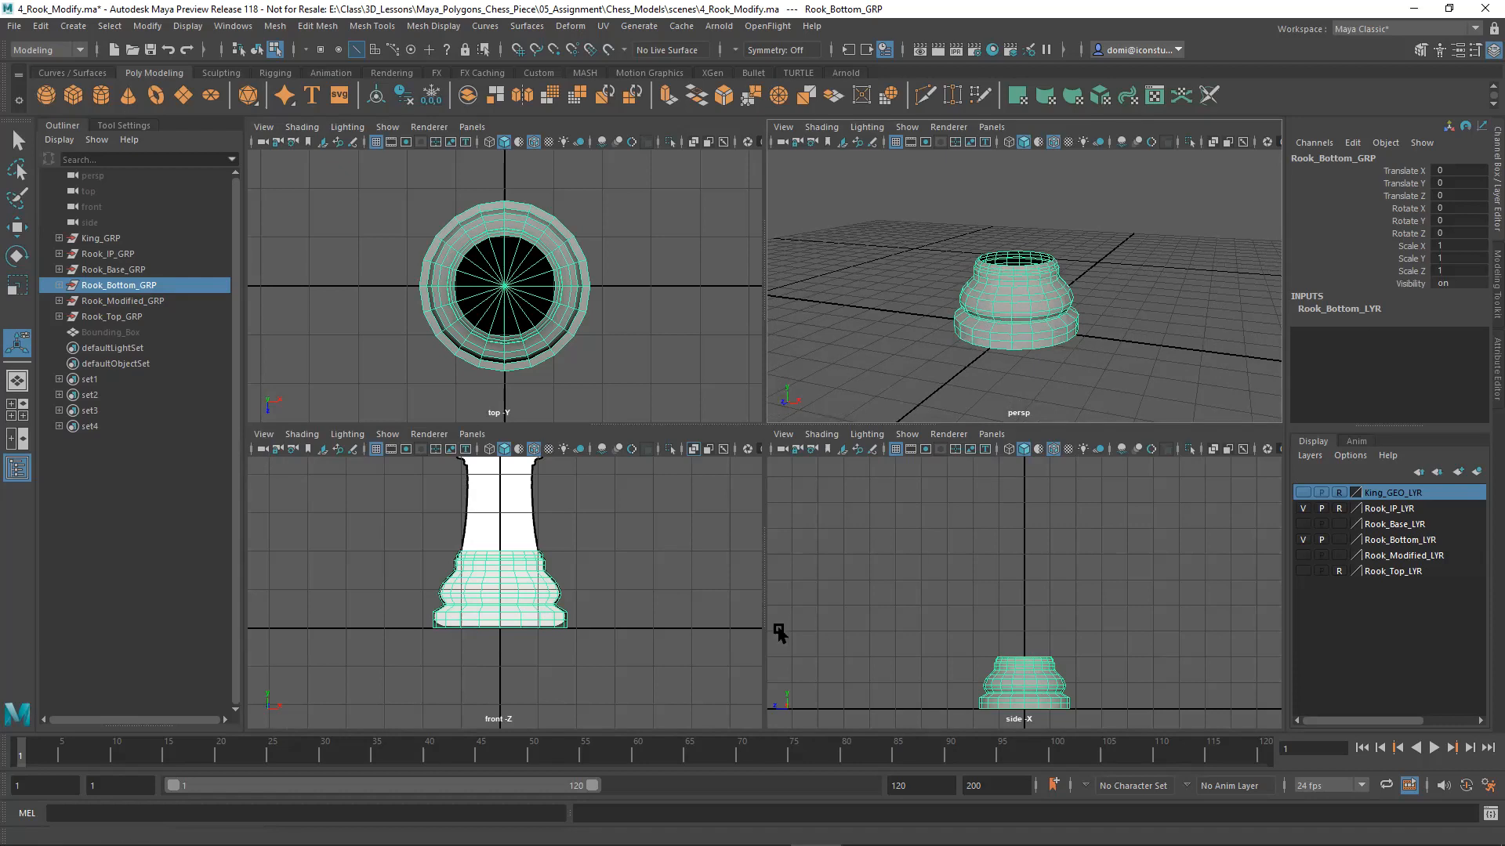
middle_click_drag(645, 530, 645, 608, "alt")
key("space")
left_click_drag(1053, 419, 887, 492, "alt")
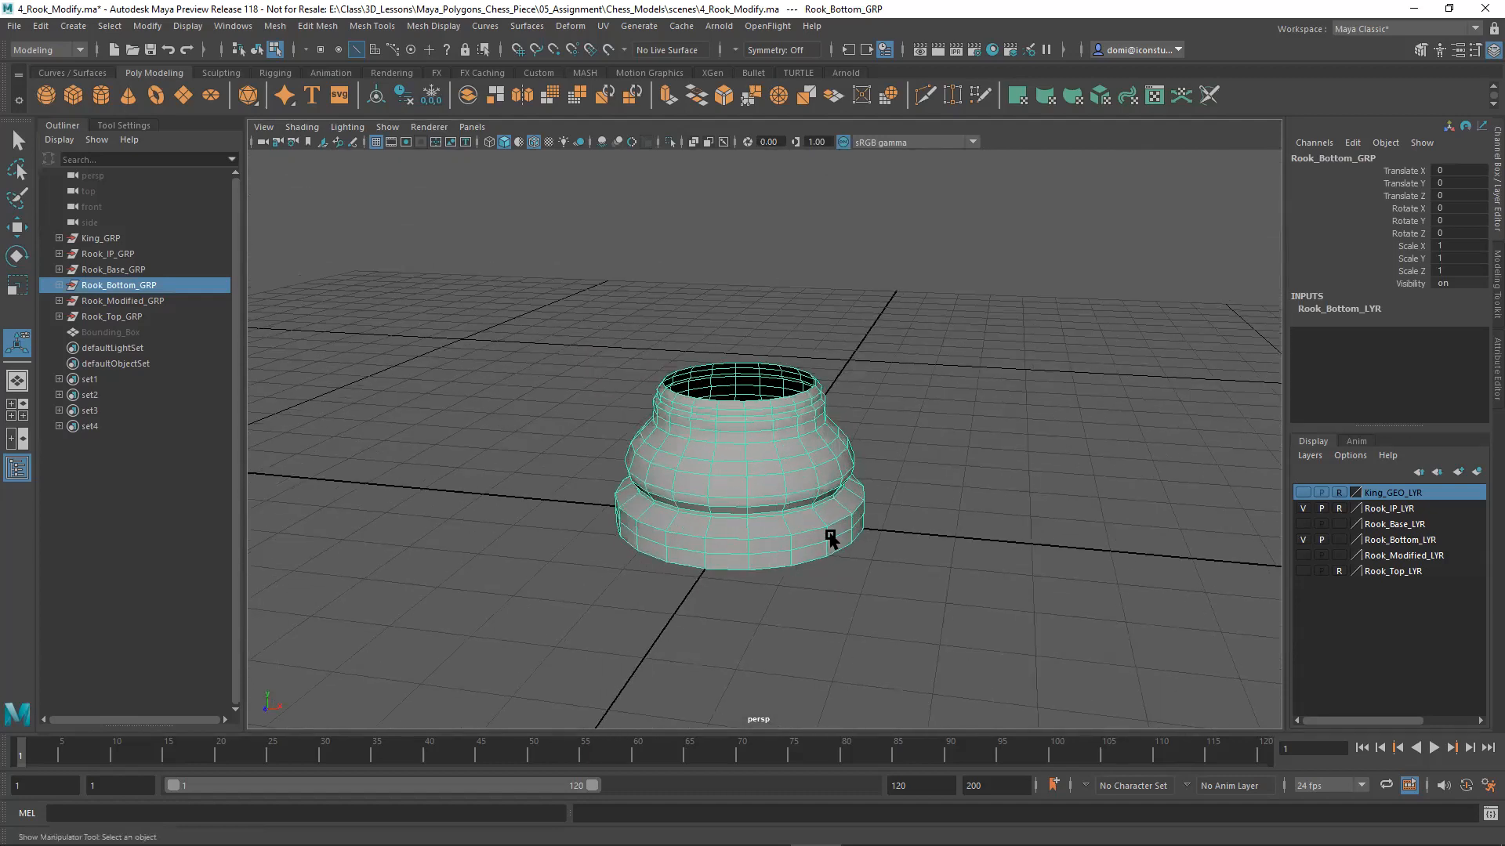
middle_click_drag(930, 464, 963, 437, "alt")
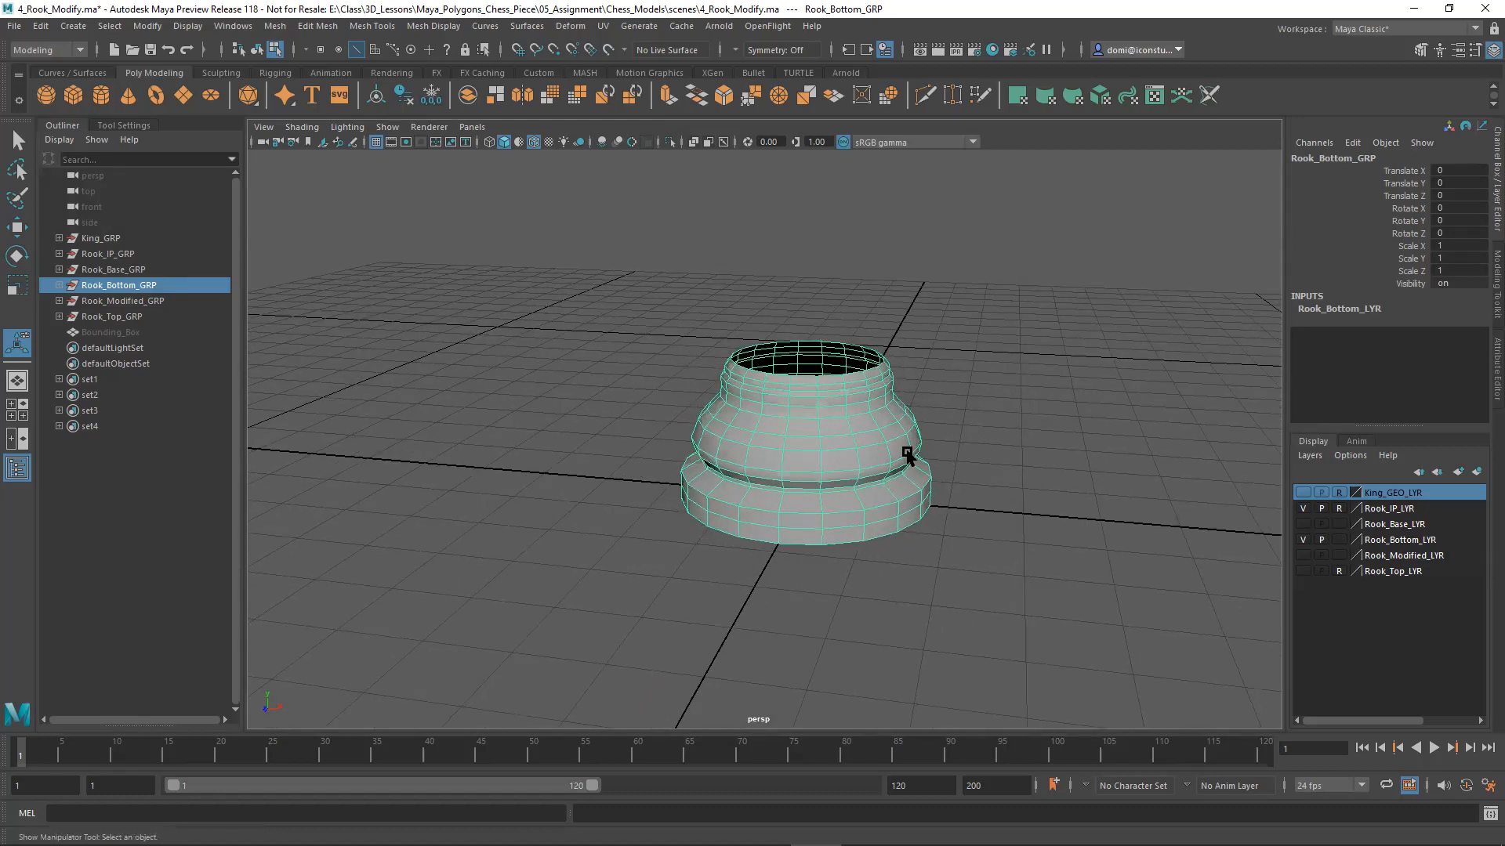
Step: Review the file types available in the Export Selection options for Rook_Bottom_GRP, cancel the export and clear the selection
left_click(15, 28)
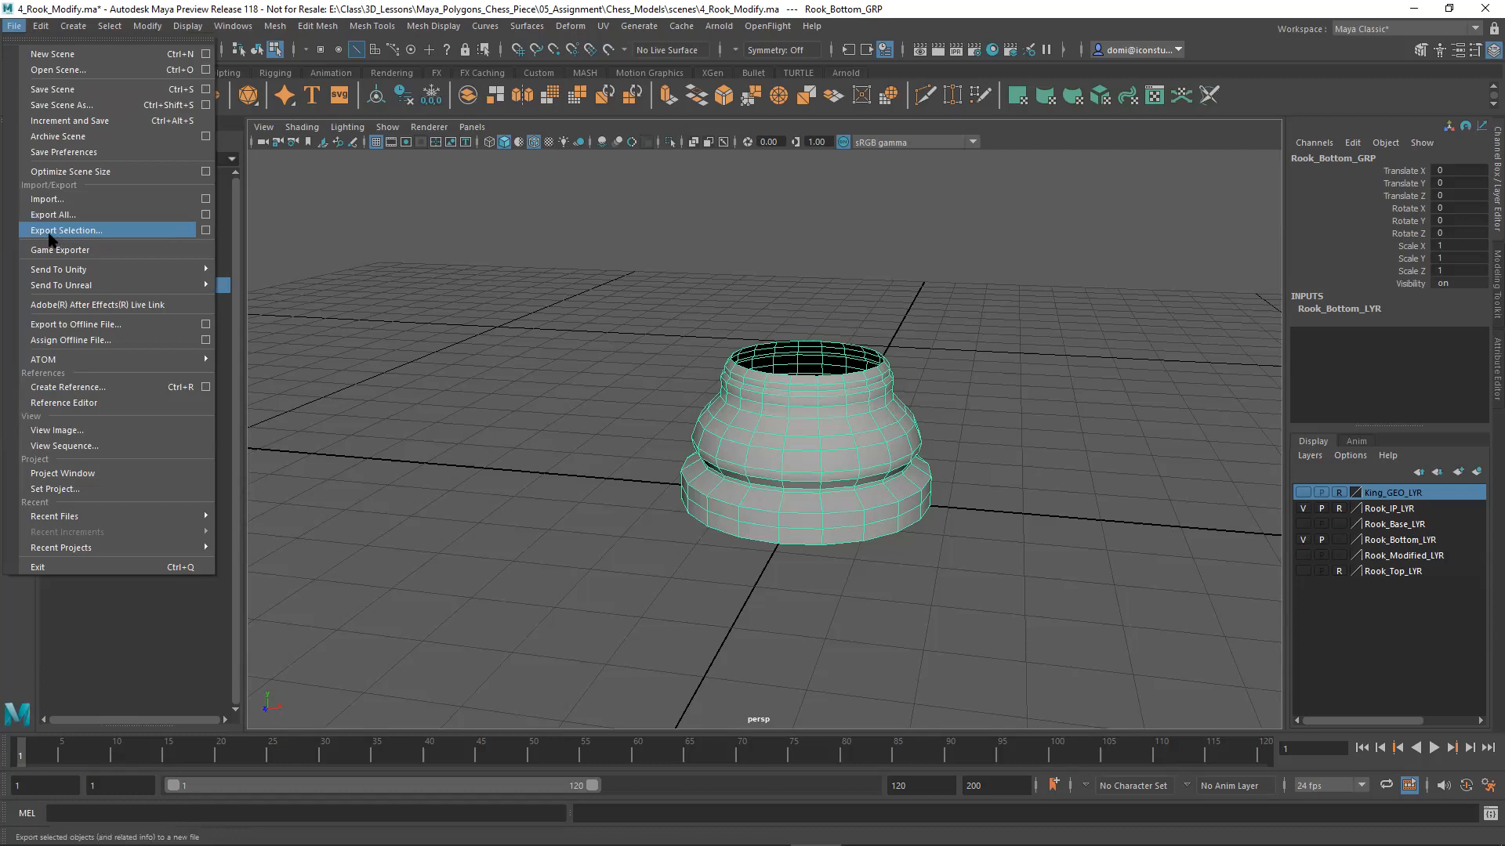
left_click(206, 230)
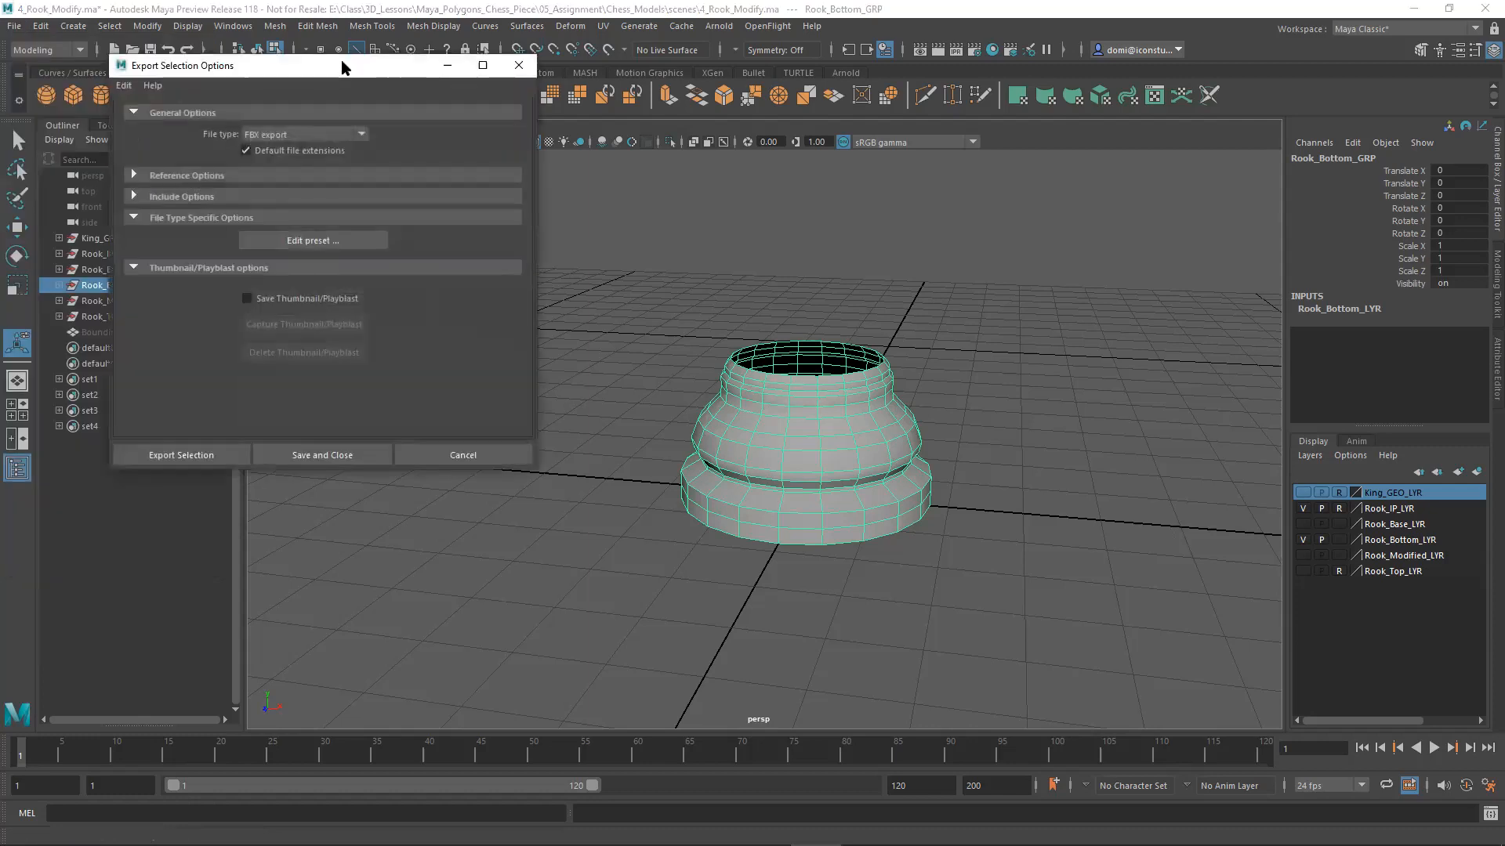
left_click_drag(348, 67, 640, 153)
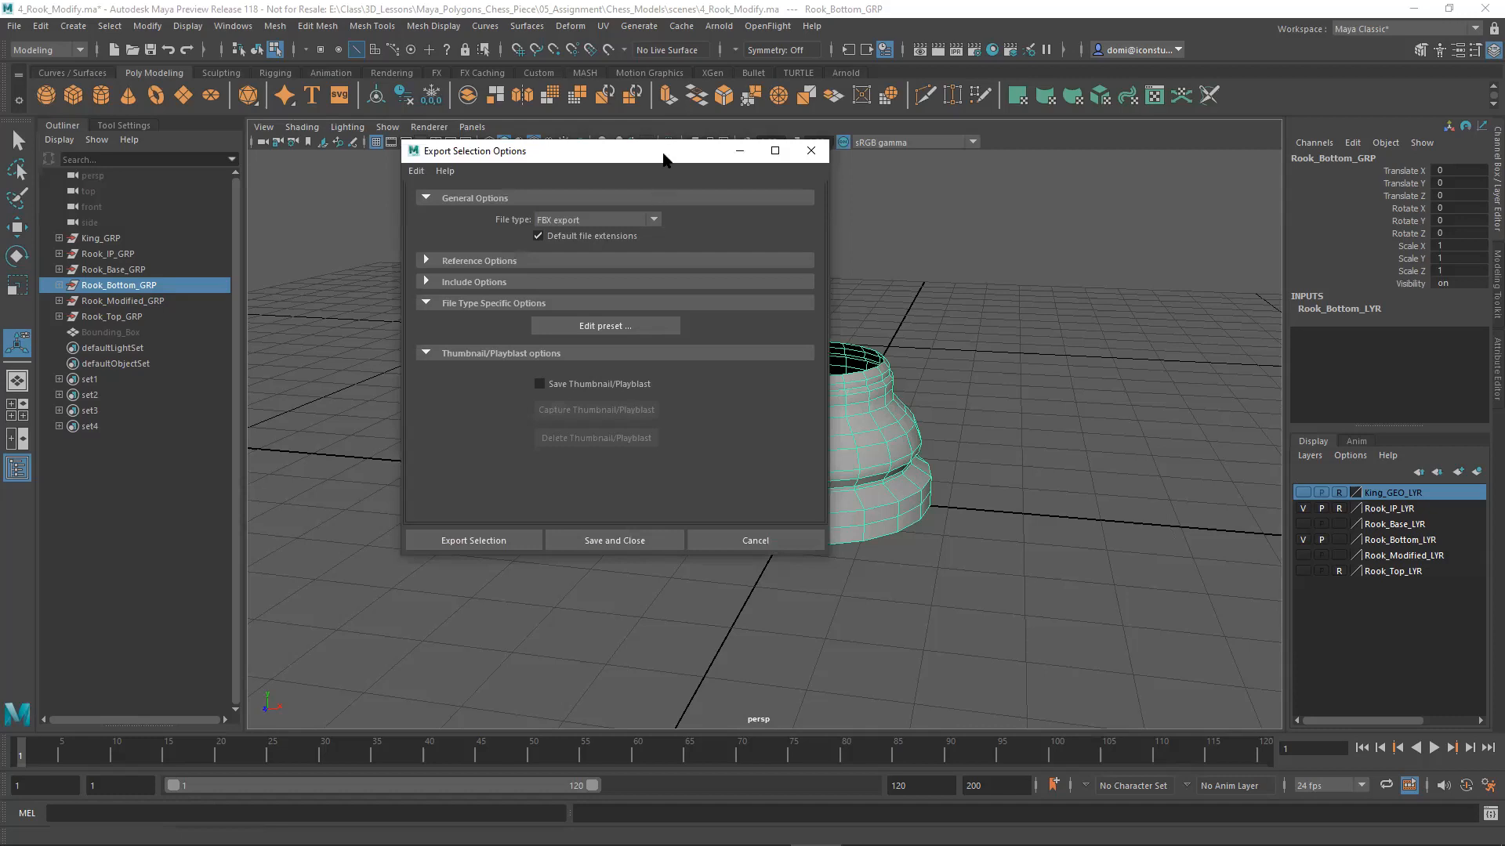
left_click_drag(663, 159, 625, 209)
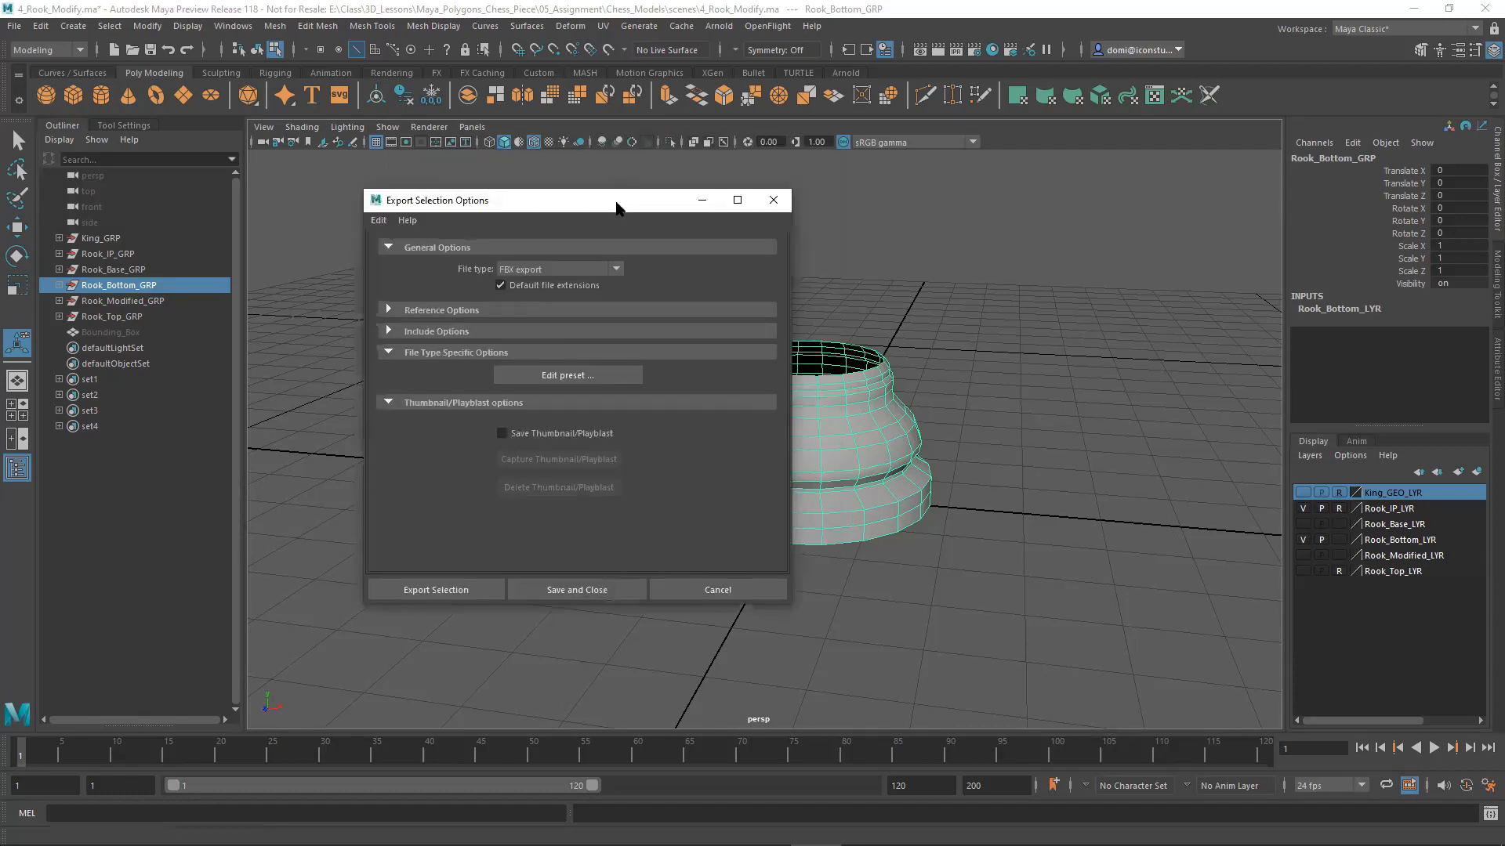
left_click(617, 269)
scroll(619, 298, "up", 5)
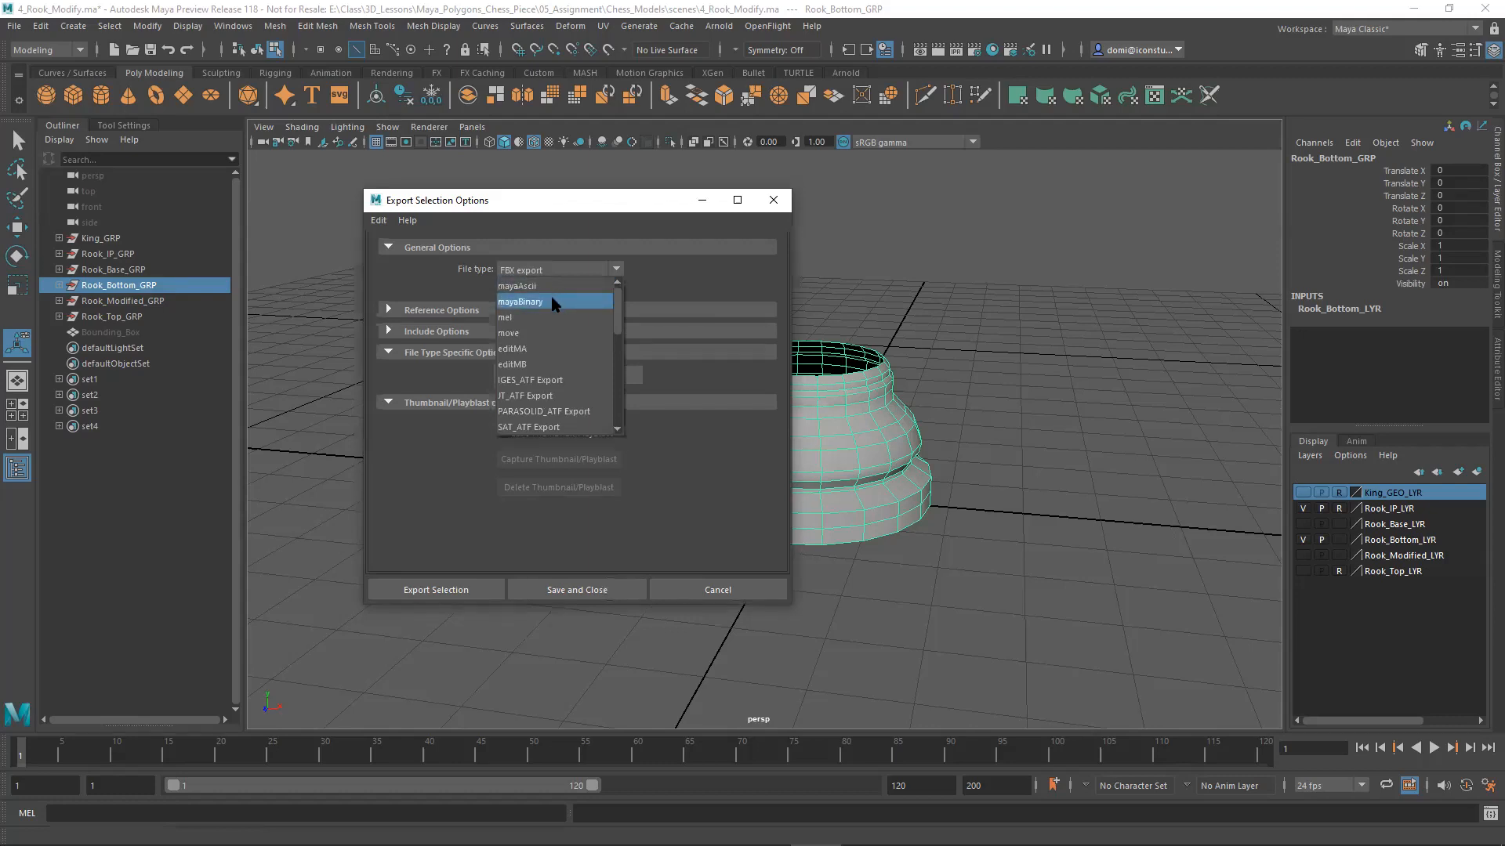
scroll(623, 339, "down", 1)
scroll(625, 341, "down", 1)
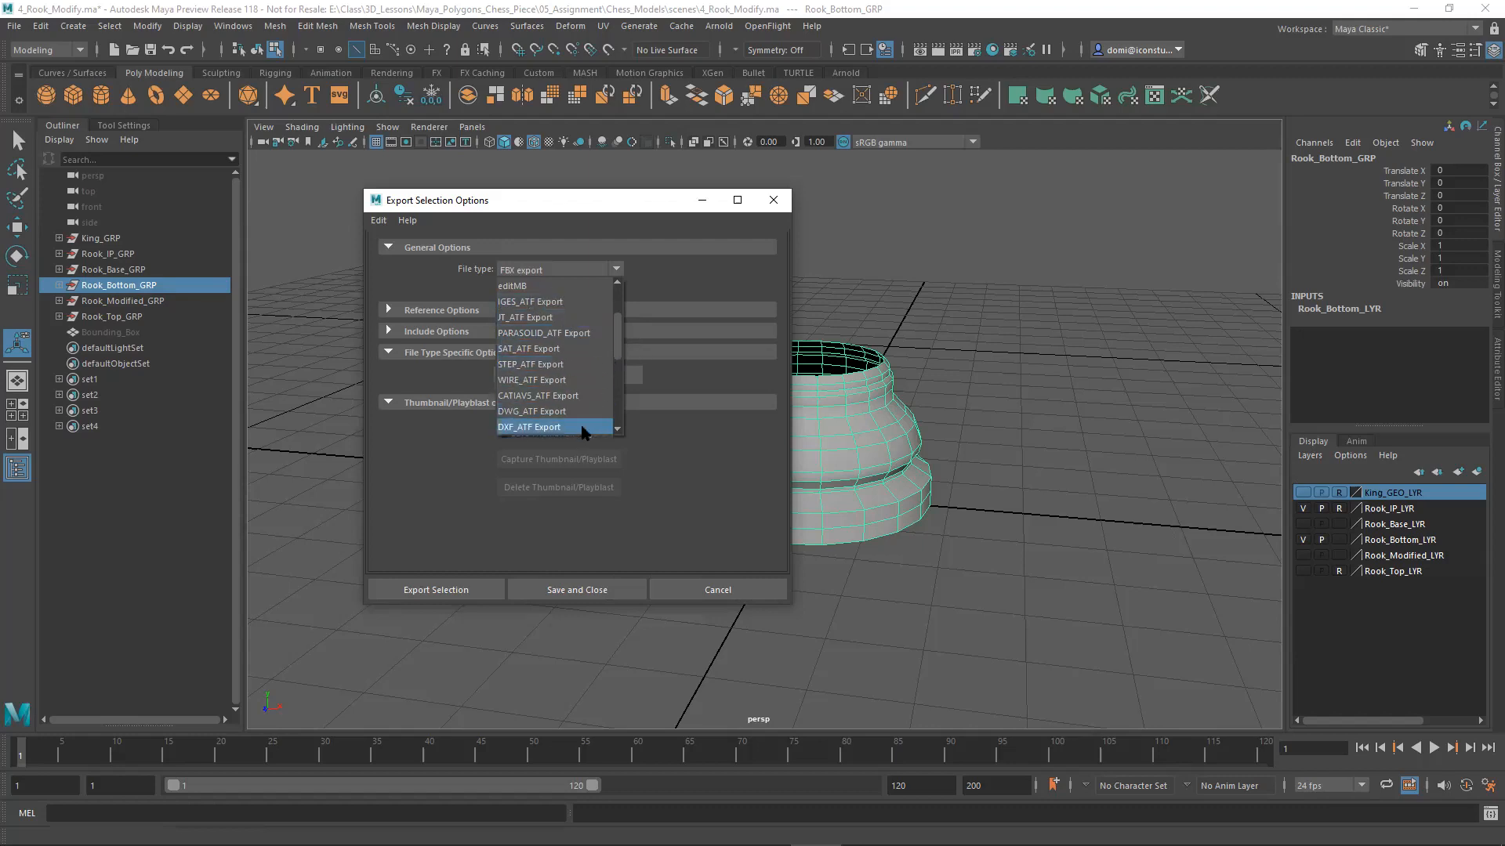
left_click_drag(619, 338, 621, 400)
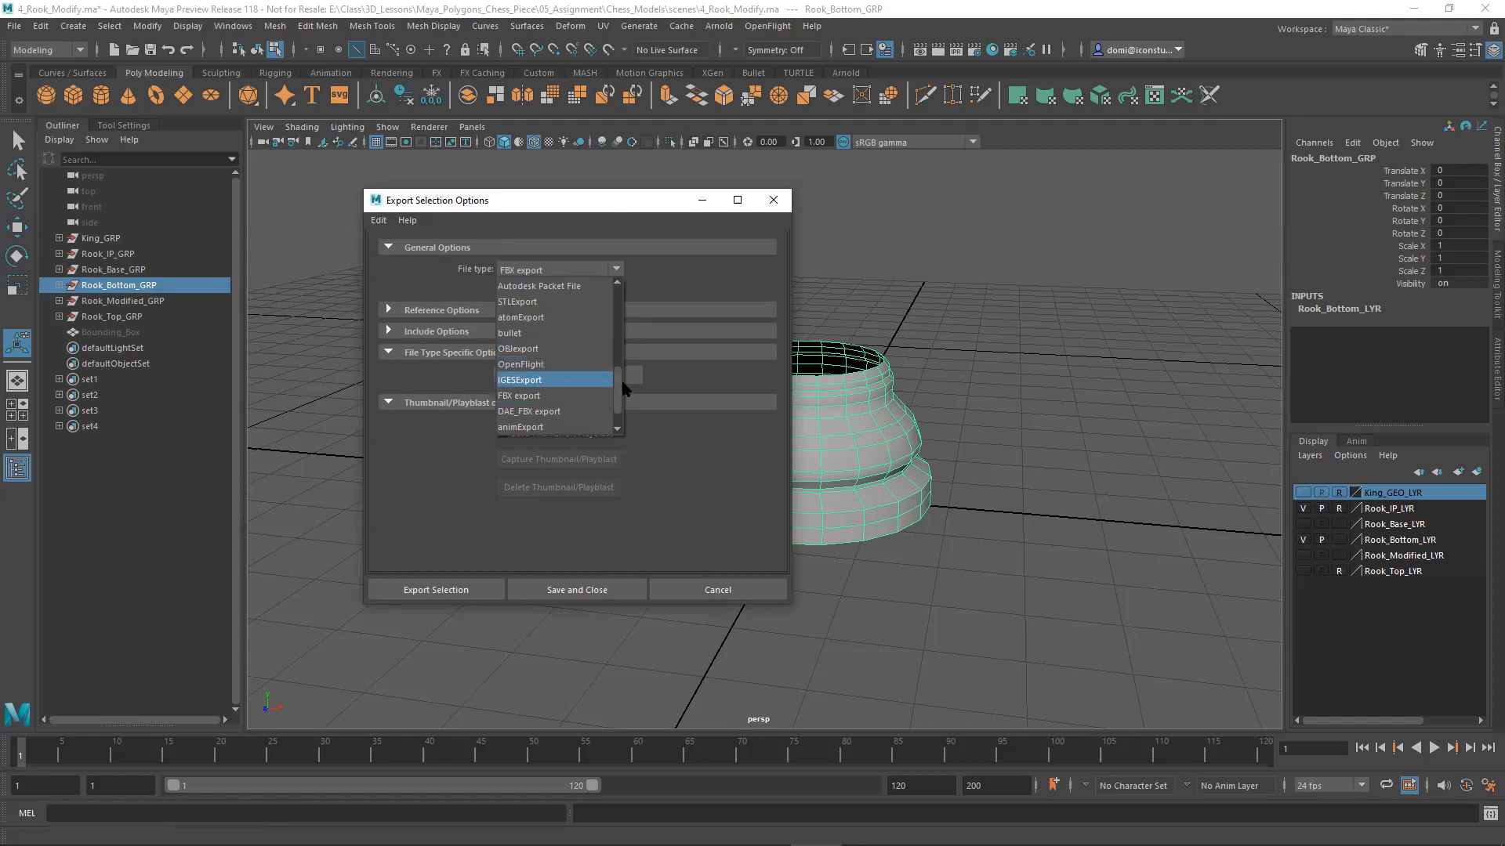
left_click_drag(619, 389, 614, 243)
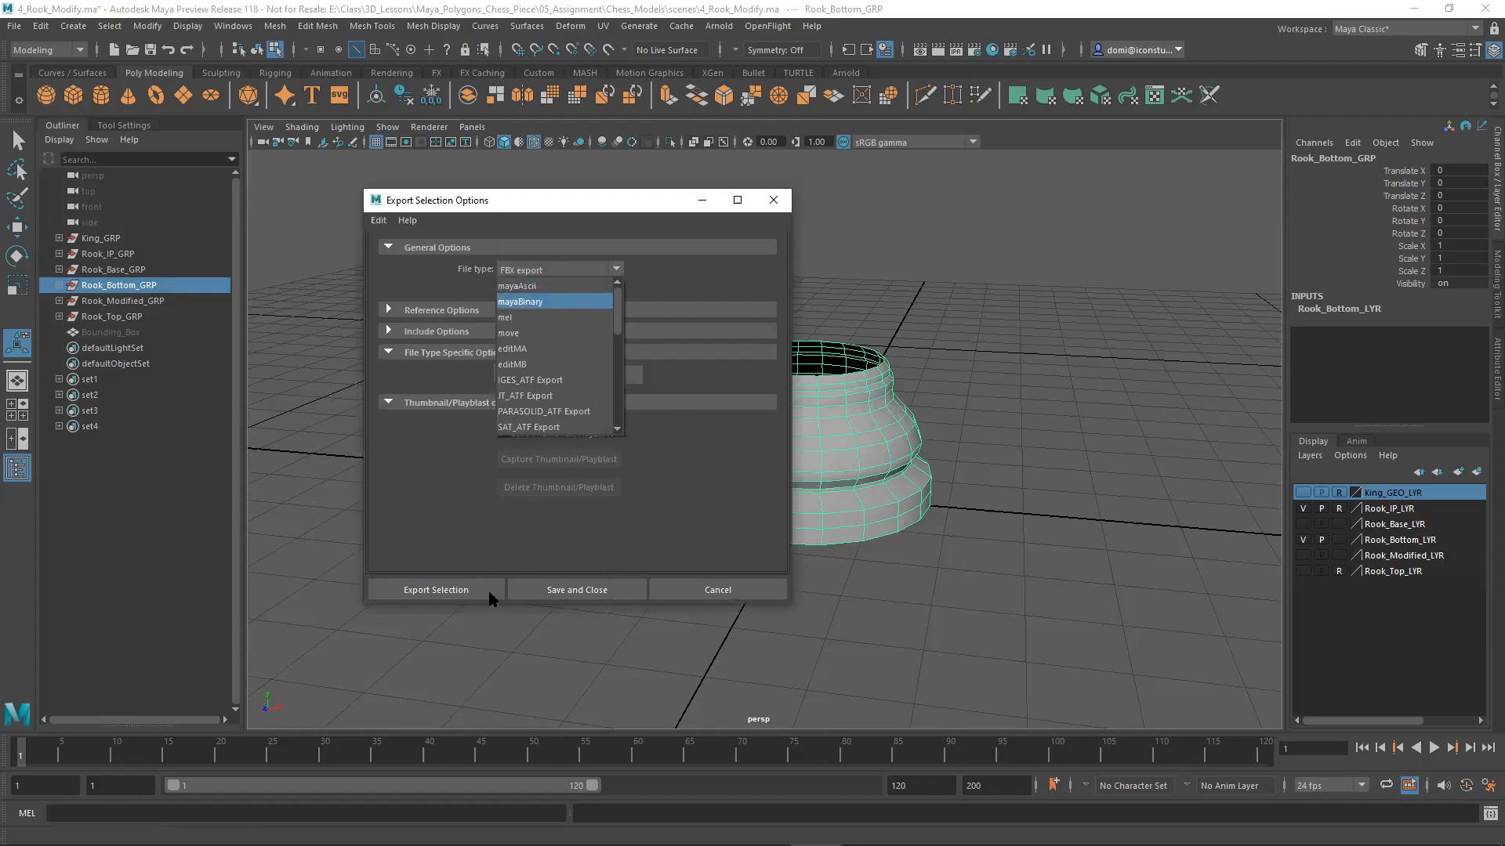
left_click(438, 566)
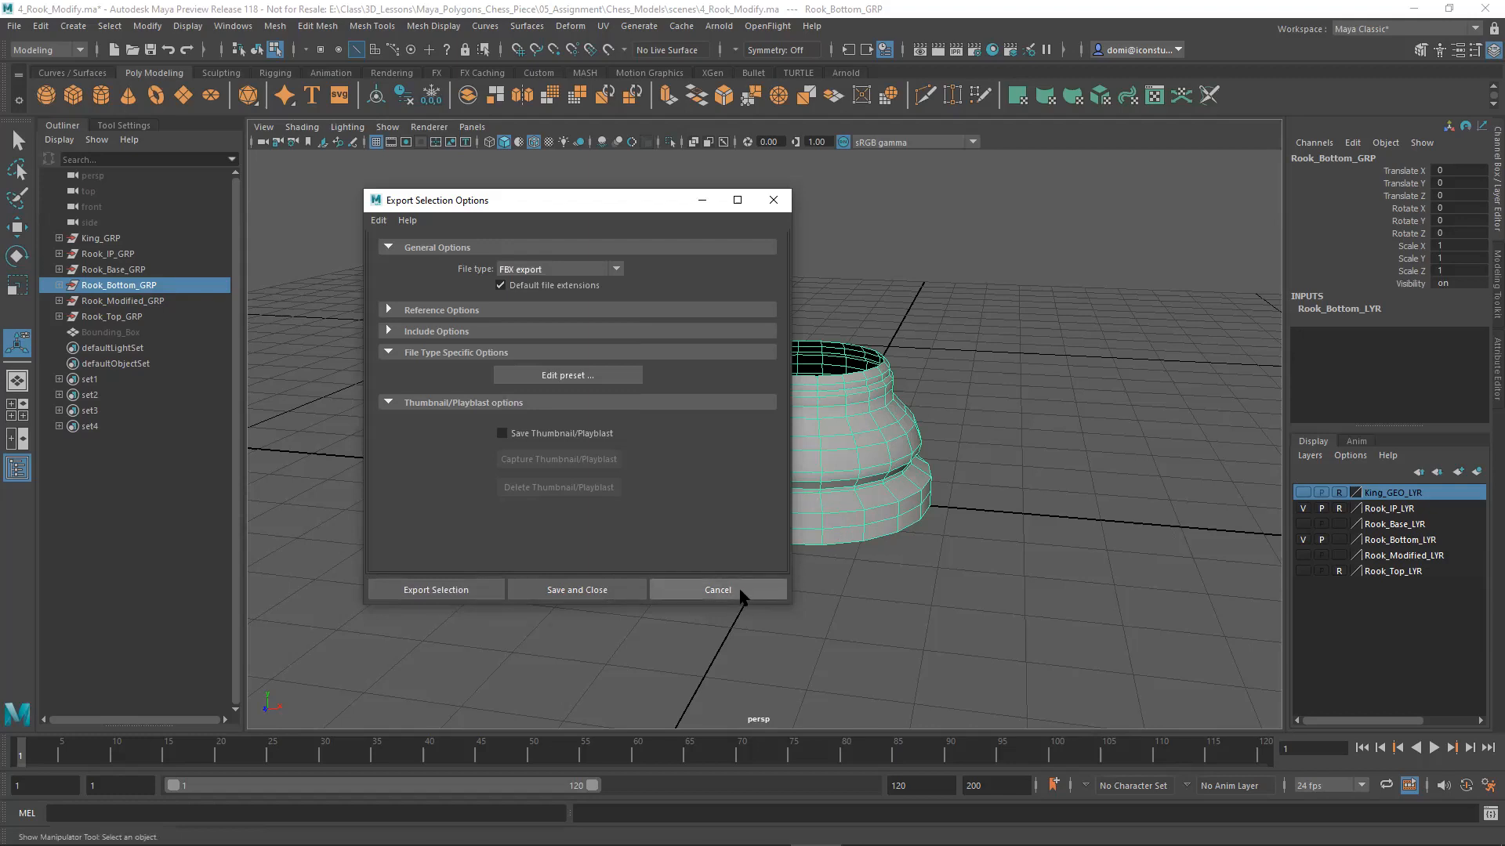
left_click(718, 590)
left_click(1011, 387)
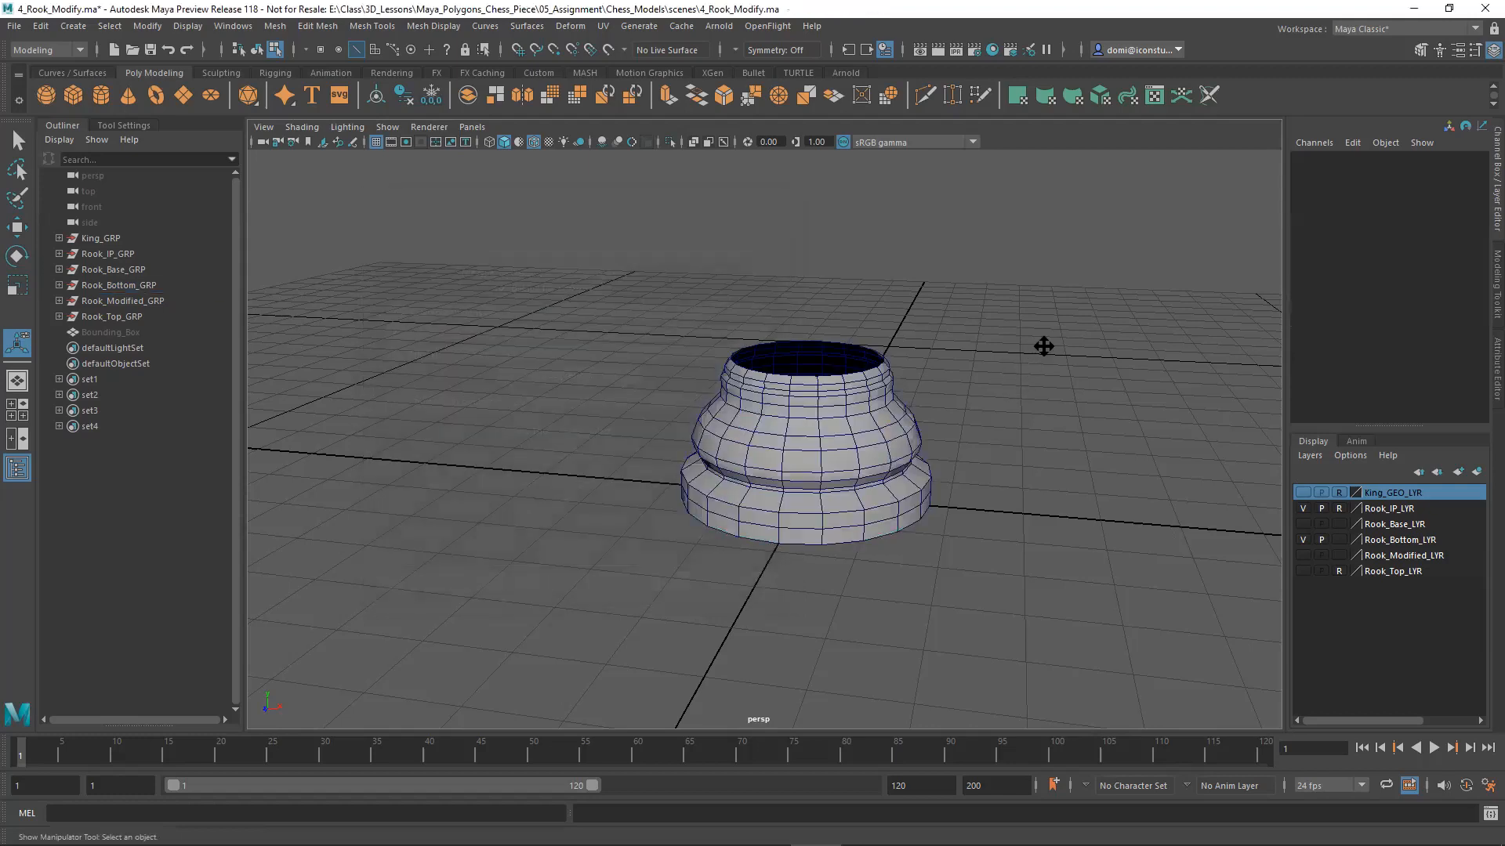
Step: Hide Rook_Bottom_LYR and show Rook_Base_LYR over the rook reference image in the enlarged front view
middle_click_drag(1044, 346, 1021, 366, "alt")
right_click_drag(1021, 366, 886, 413, "alt")
left_click_drag(886, 413, 895, 401, "alt")
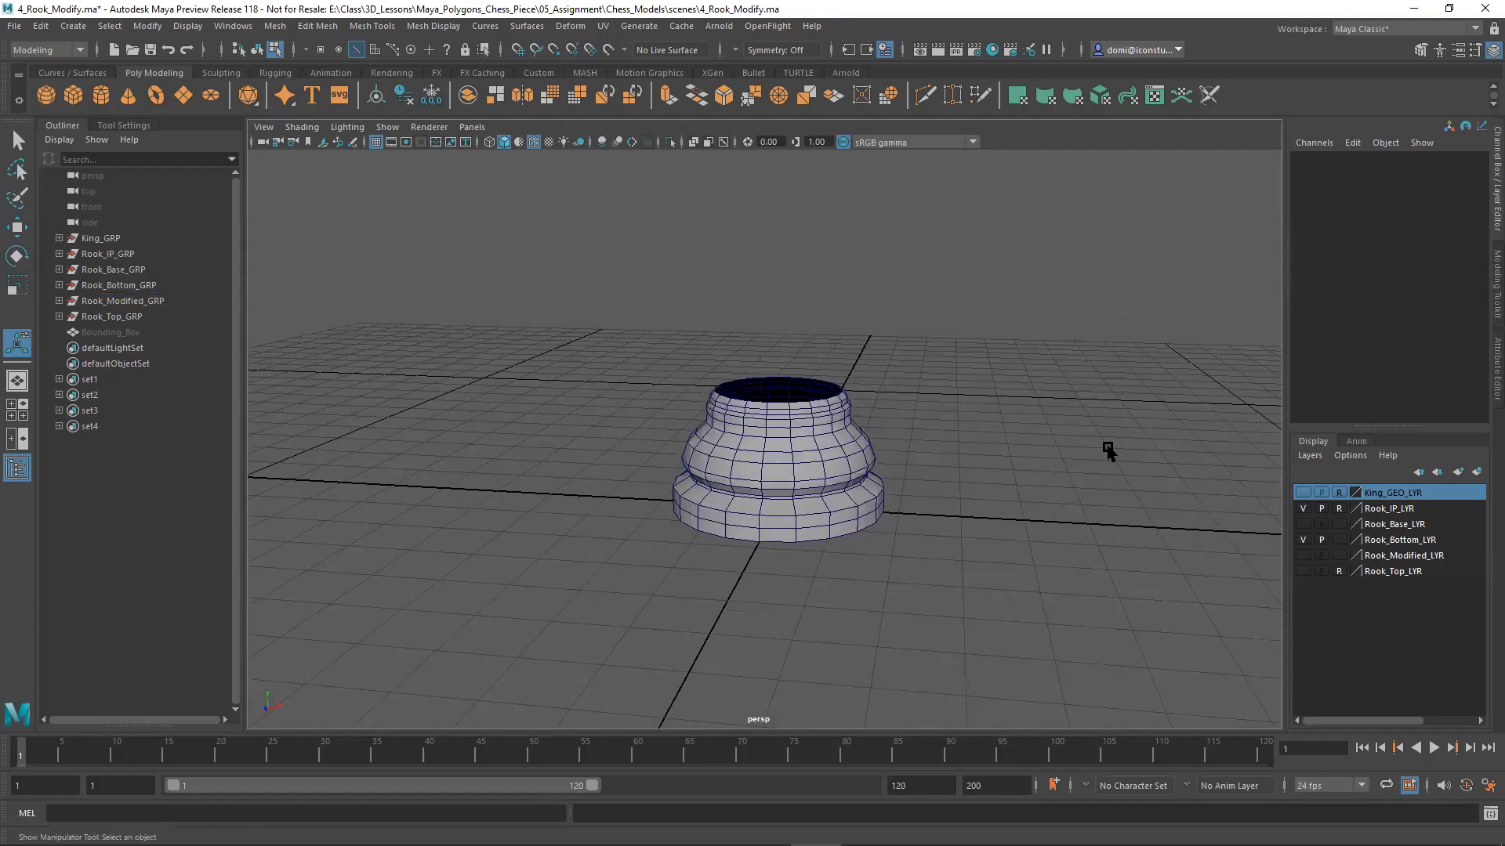
key("space")
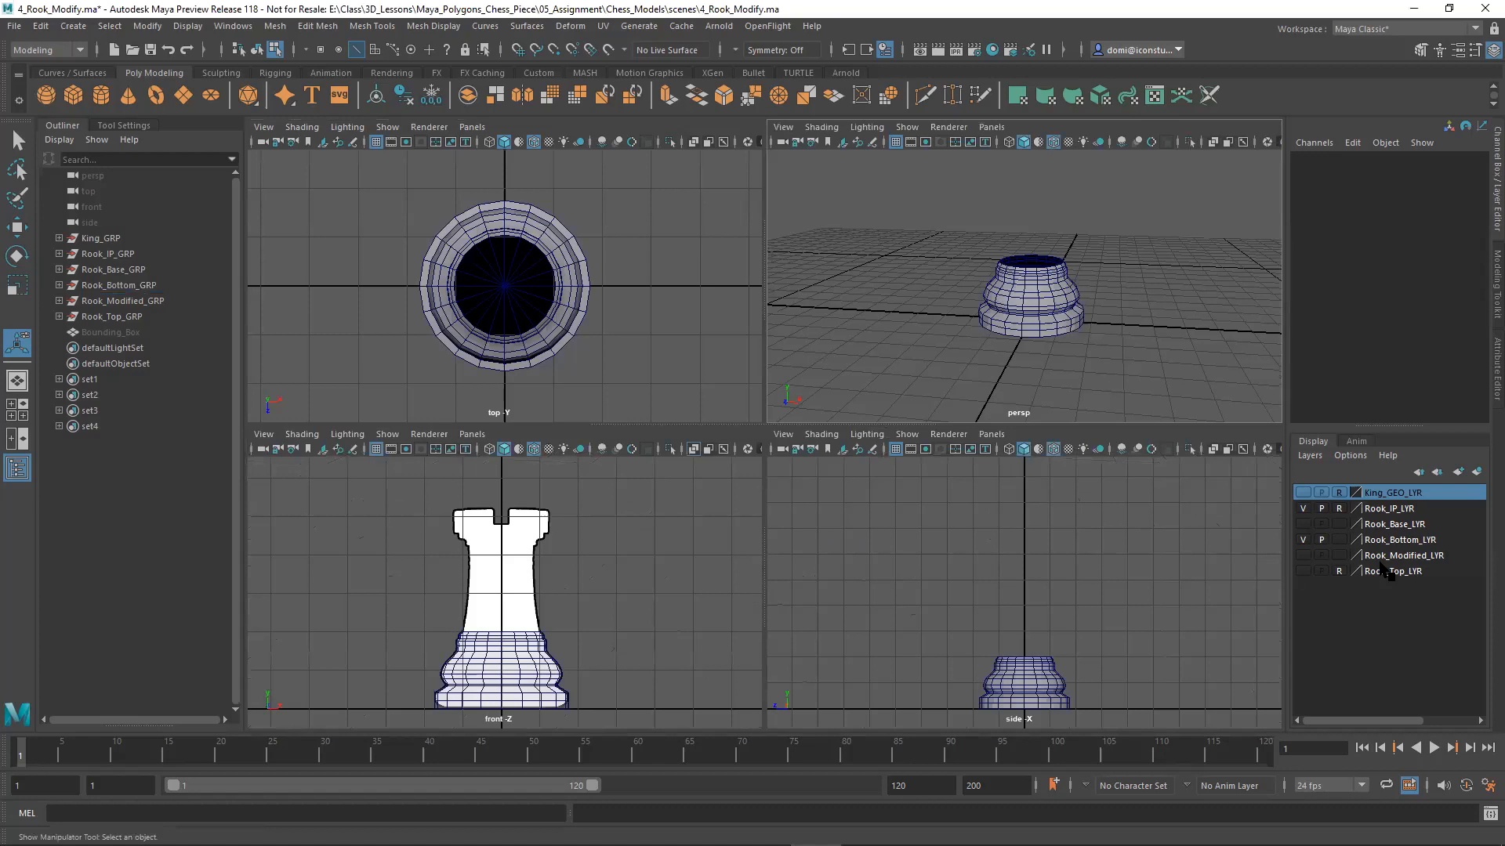
left_click(1303, 540)
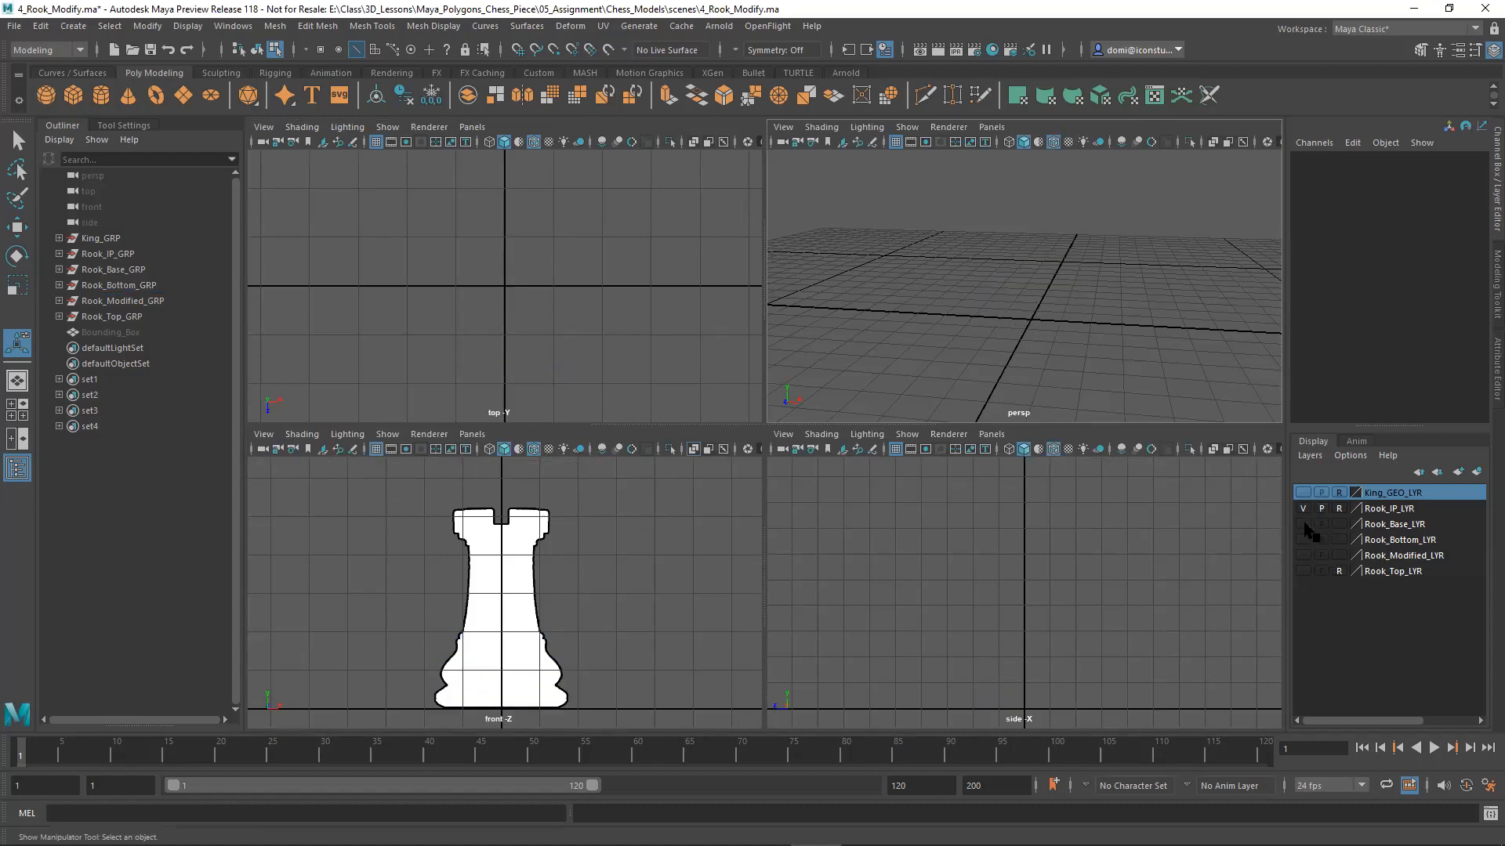
left_click(1303, 524)
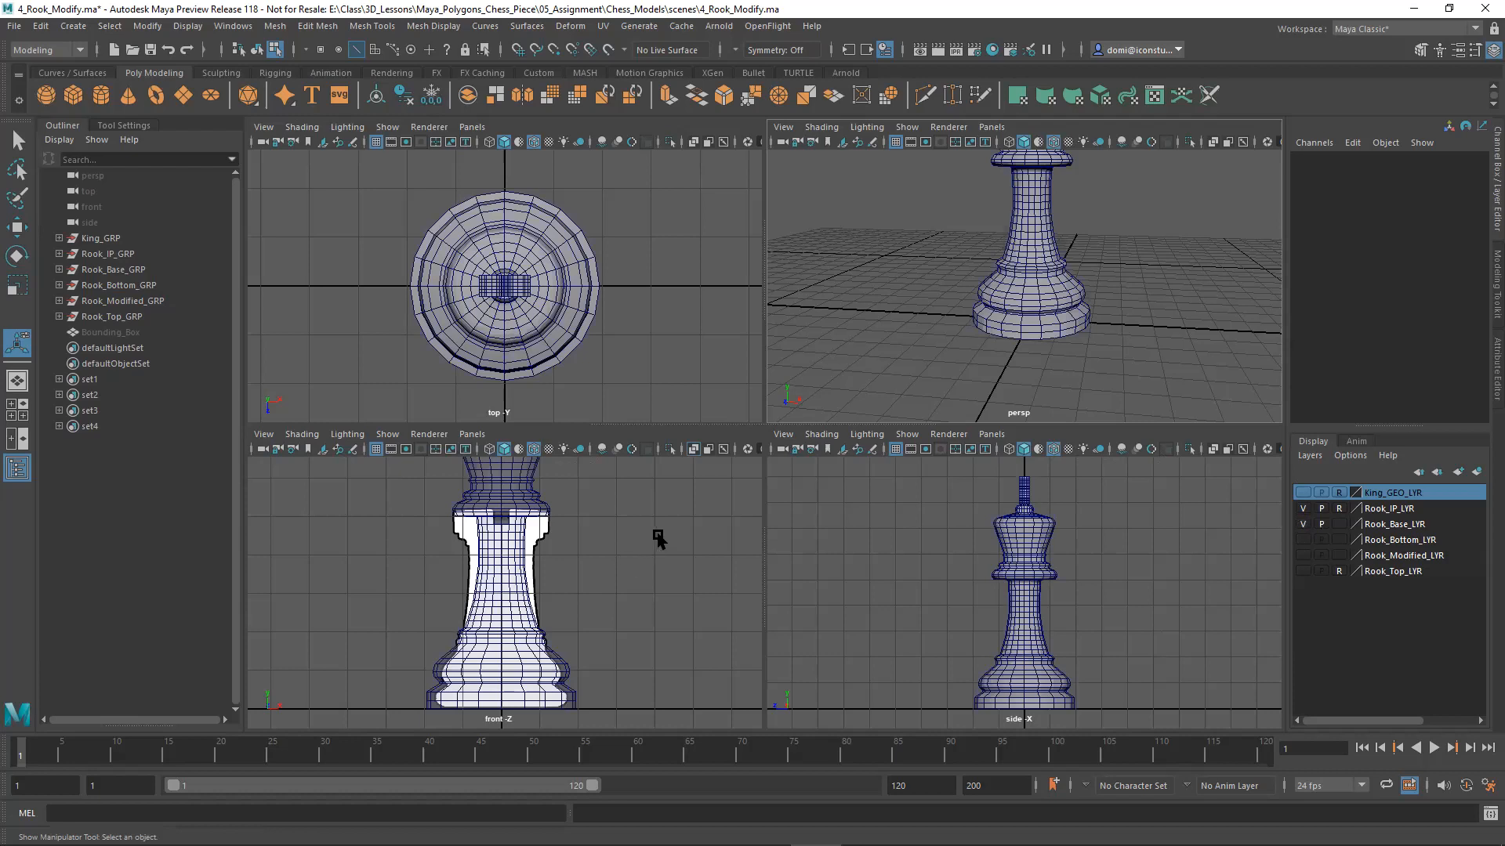
key("space")
right_click_drag(987, 407, 867, 410, "alt")
middle_click_drag(864, 412, 850, 472, "alt")
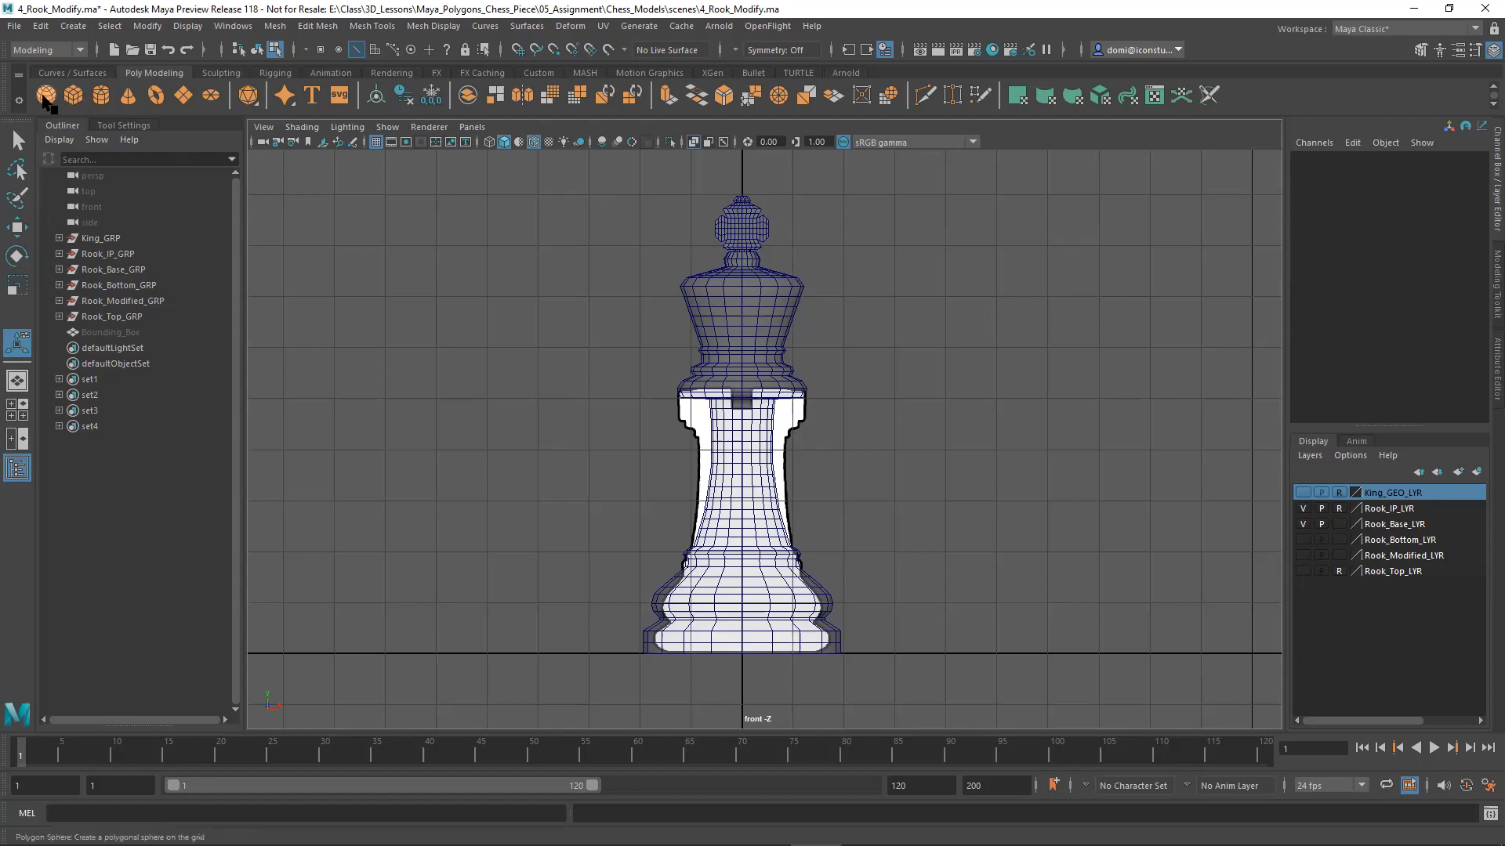
Step: Open the Modeling Toolkit, select the whole king-shaped Rook_GEO mesh in object selection mode, and clear the selection
left_click(1493, 302)
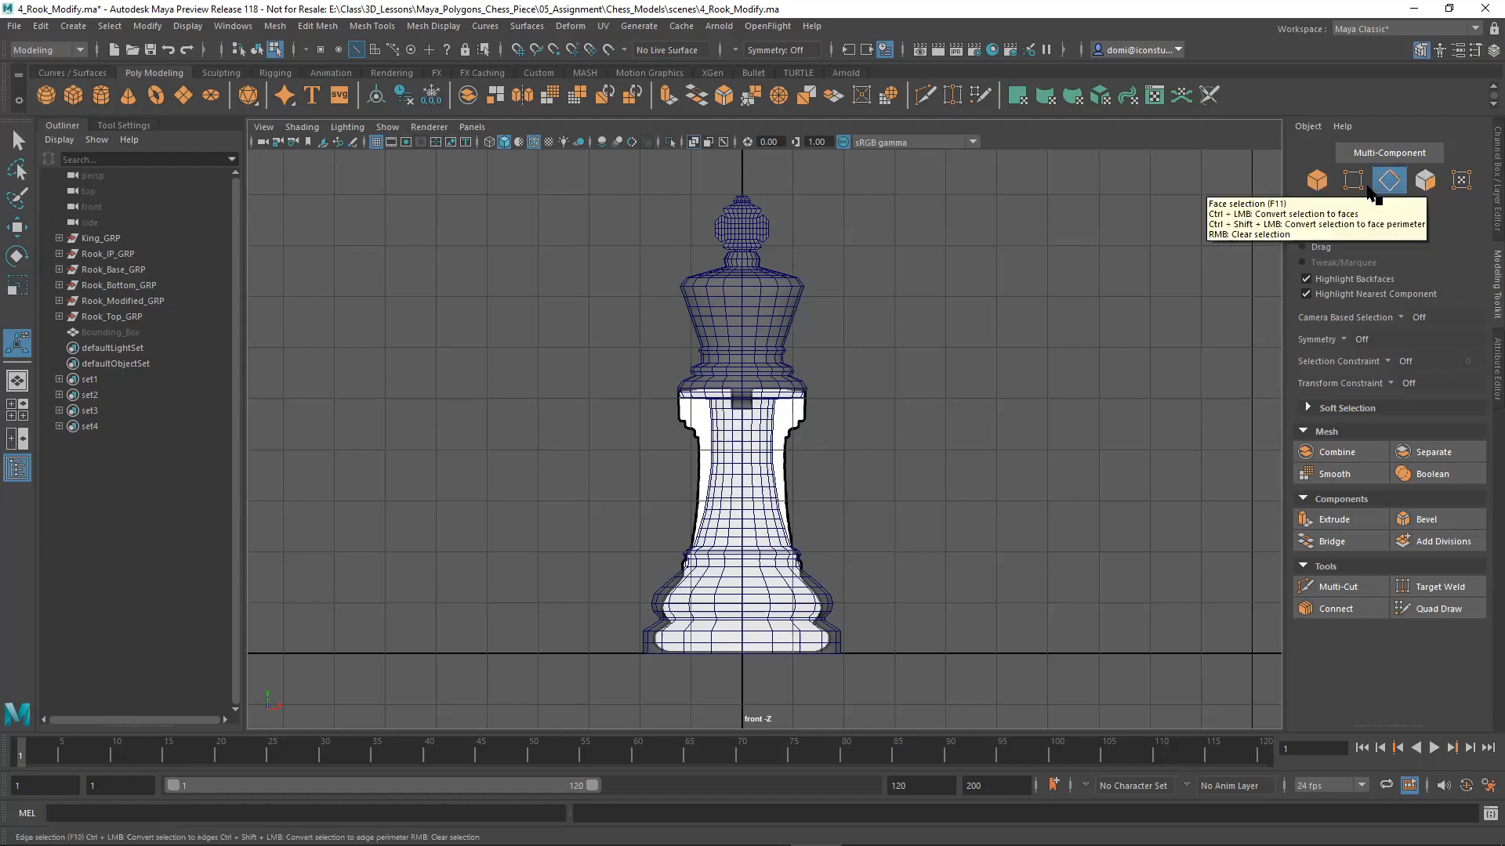
left_click(1317, 182)
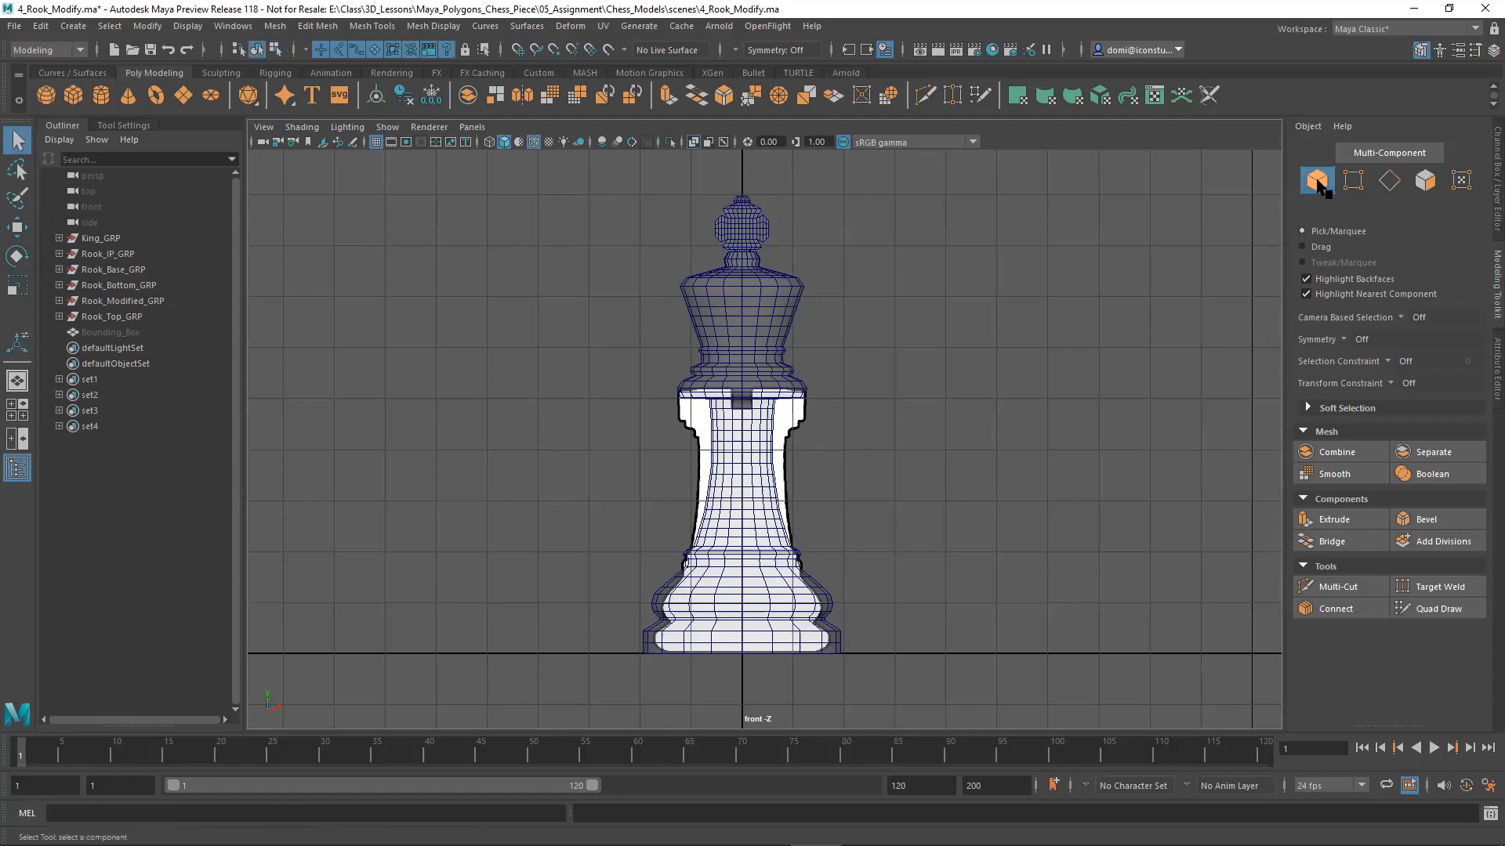
left_click(737, 492)
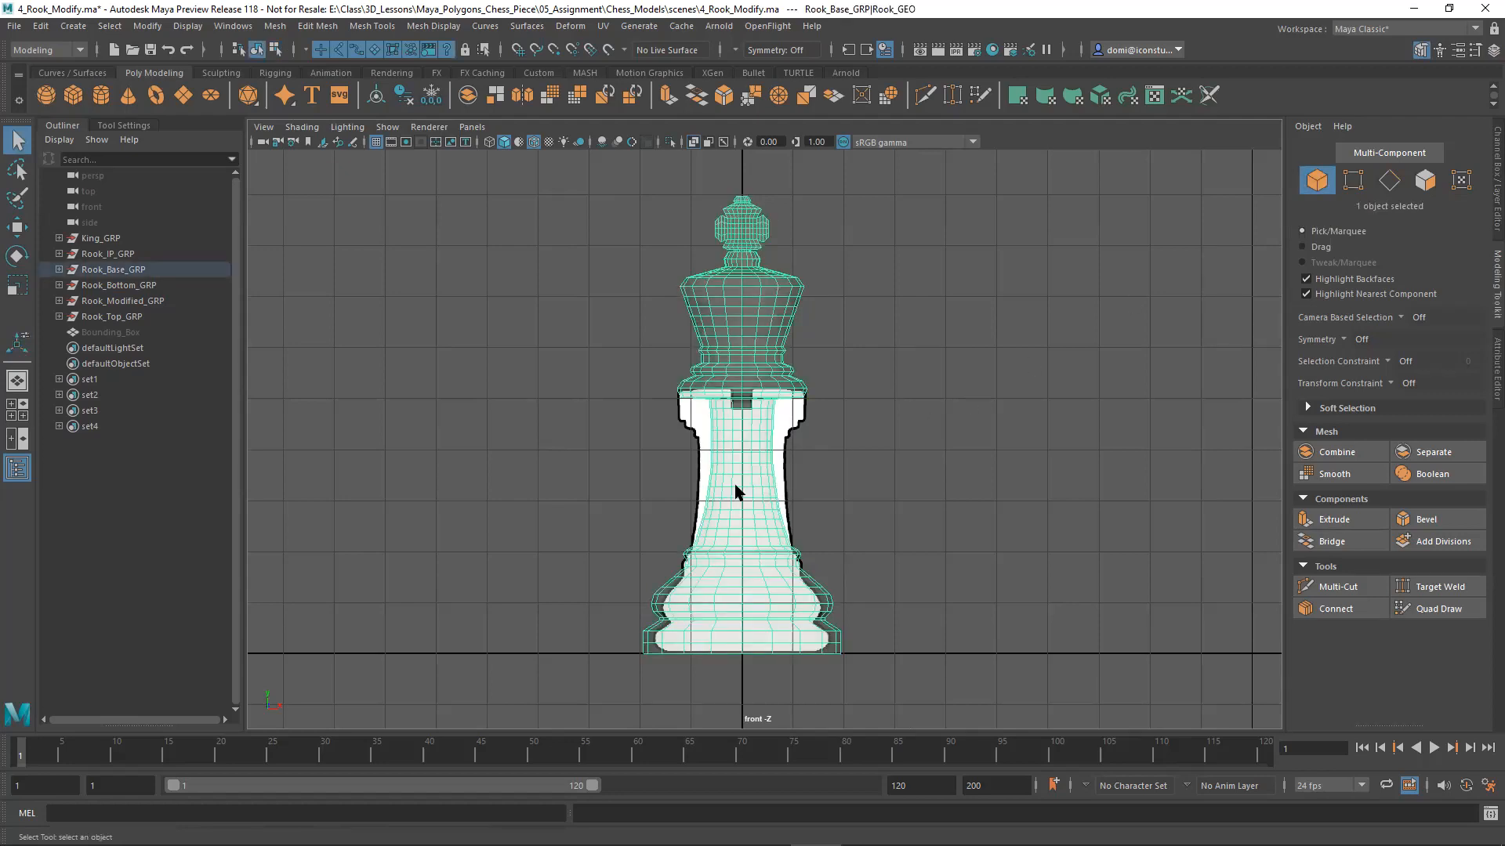
left_click(971, 394)
Step: Try vertex selection mode on Rook_GEO by selecting all vertices of the king's head, and clear the selection
left_click(1353, 180)
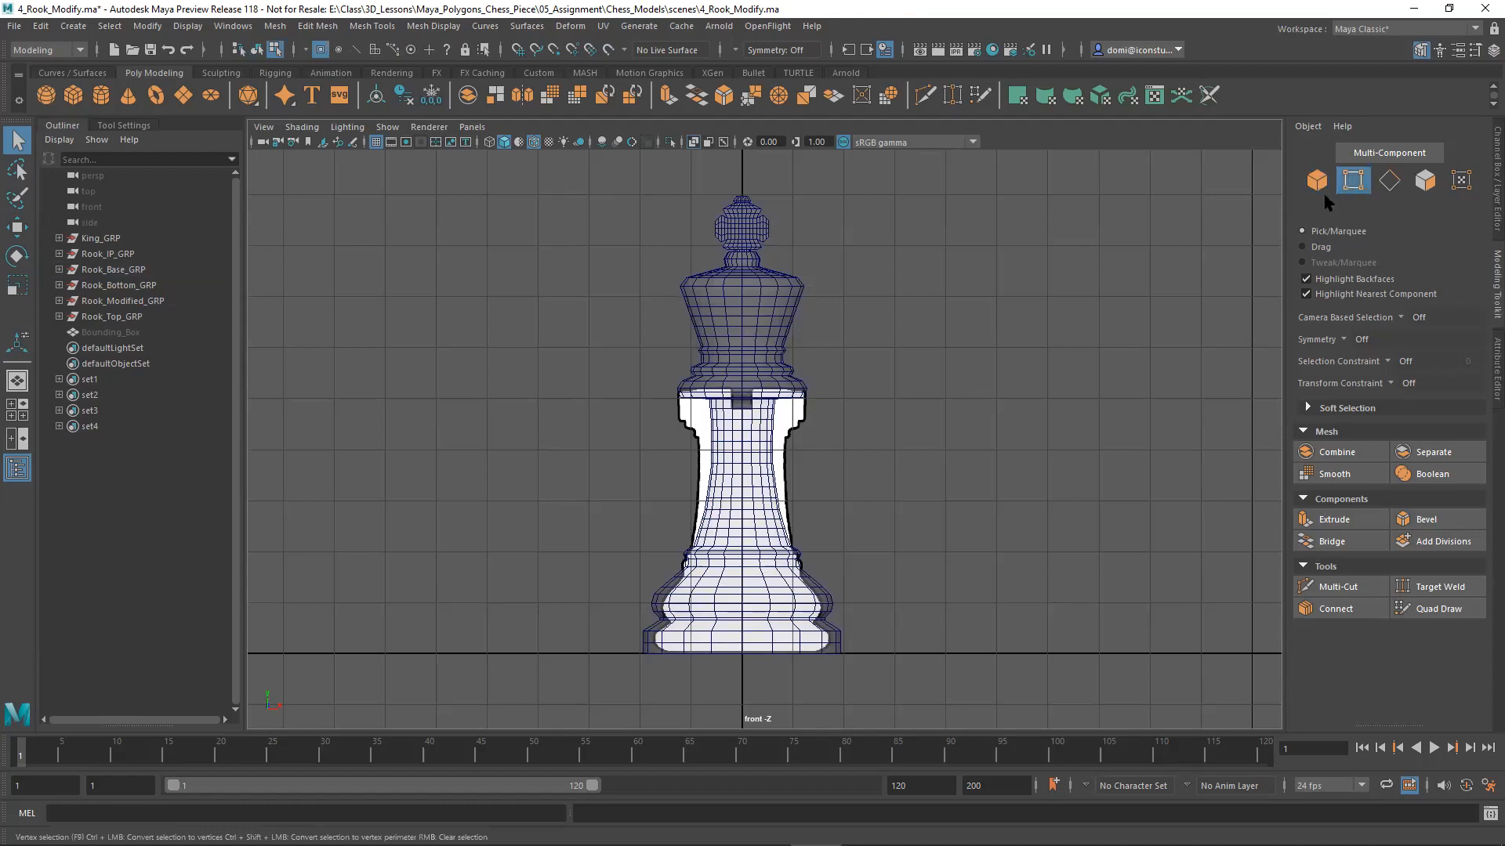
left_click(747, 526)
left_click_drag(584, 188, 886, 357)
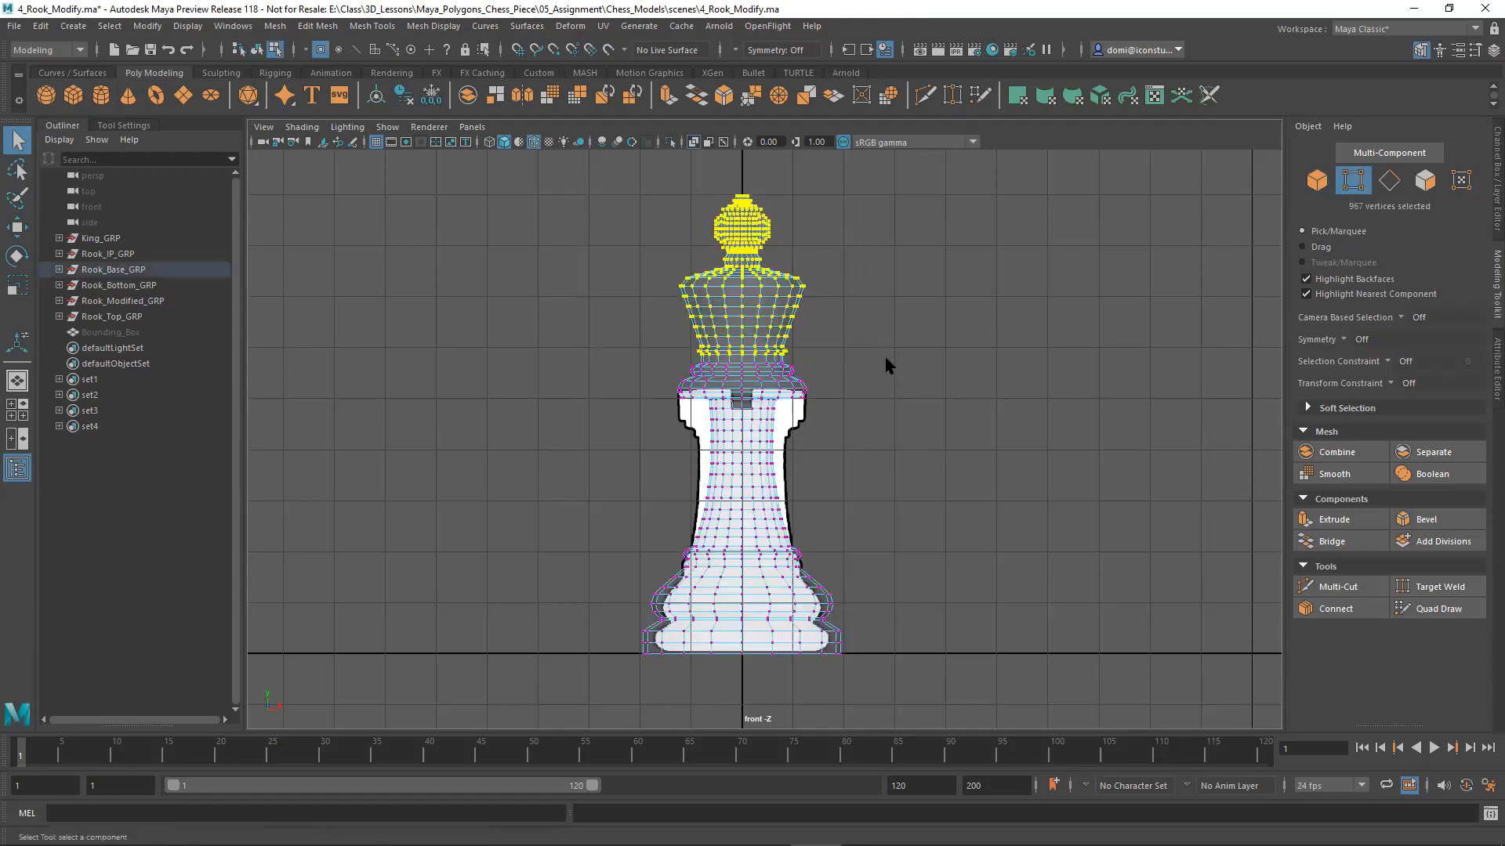
left_click(935, 347)
Step: Try edge selection mode by selecting a horizontal edge loop on the lower shaft of Rook_GEO, and clear the selection
left_click(1390, 180)
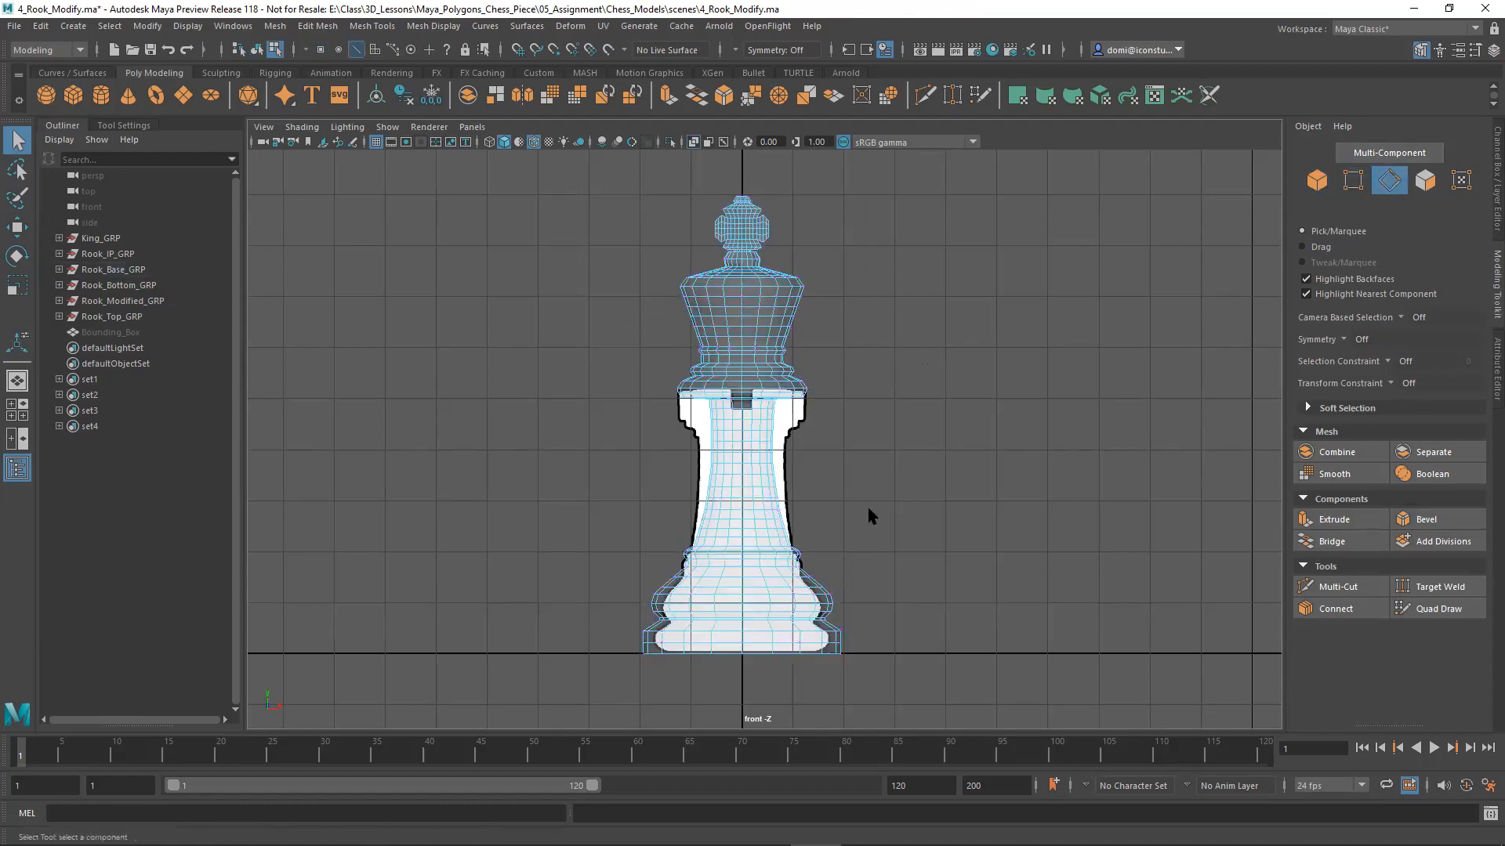
double_click(761, 539)
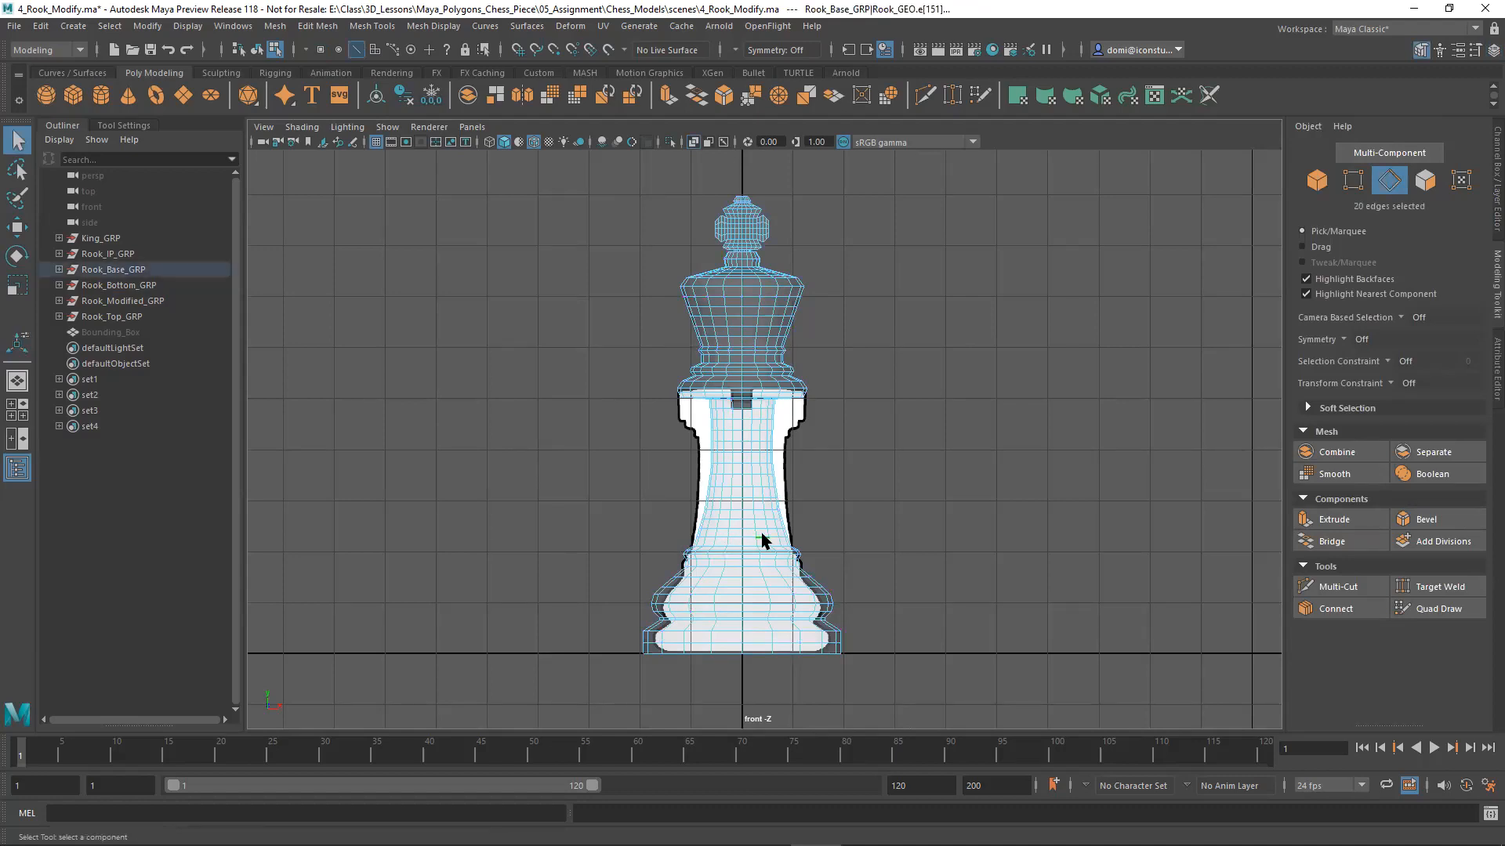
left_click(1046, 418)
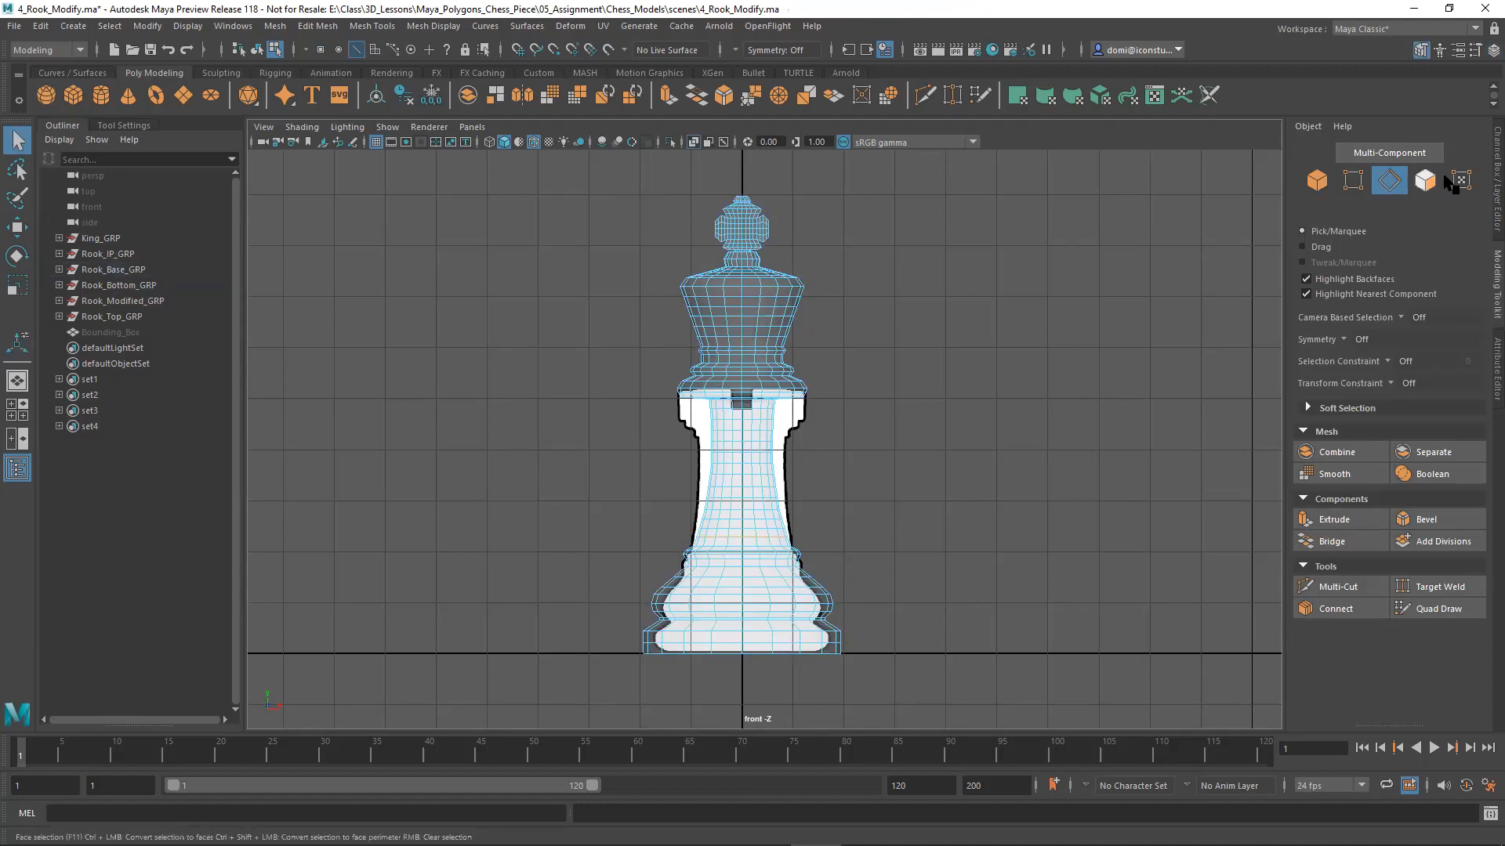
Step: In face selection mode, select all faces of Rook_GEO from the king's top down to the collar above the base and delete them
left_click(1428, 182)
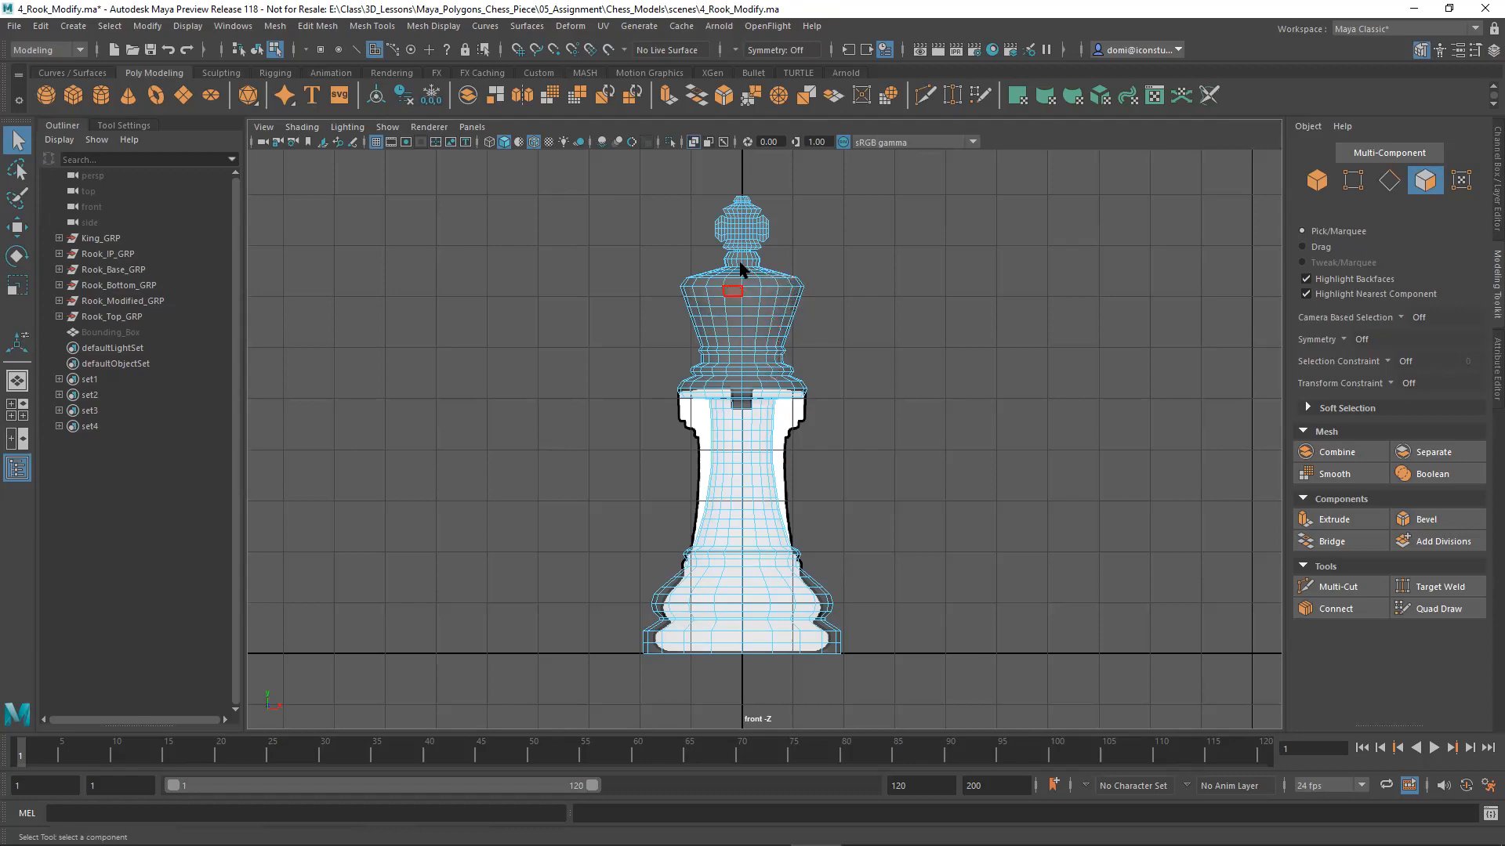
left_click_drag(593, 161, 839, 558)
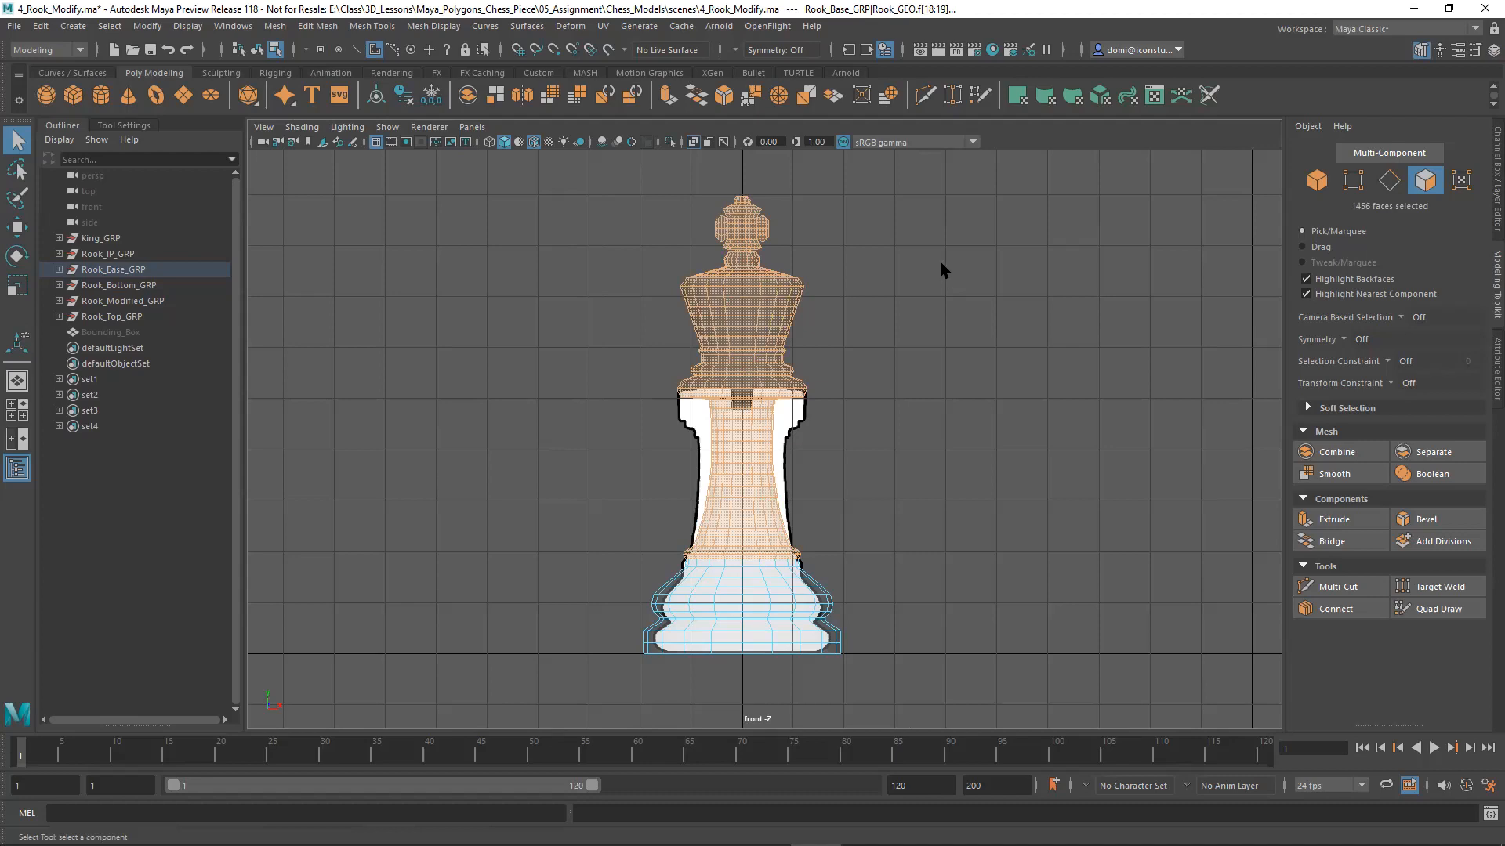
key("Delete")
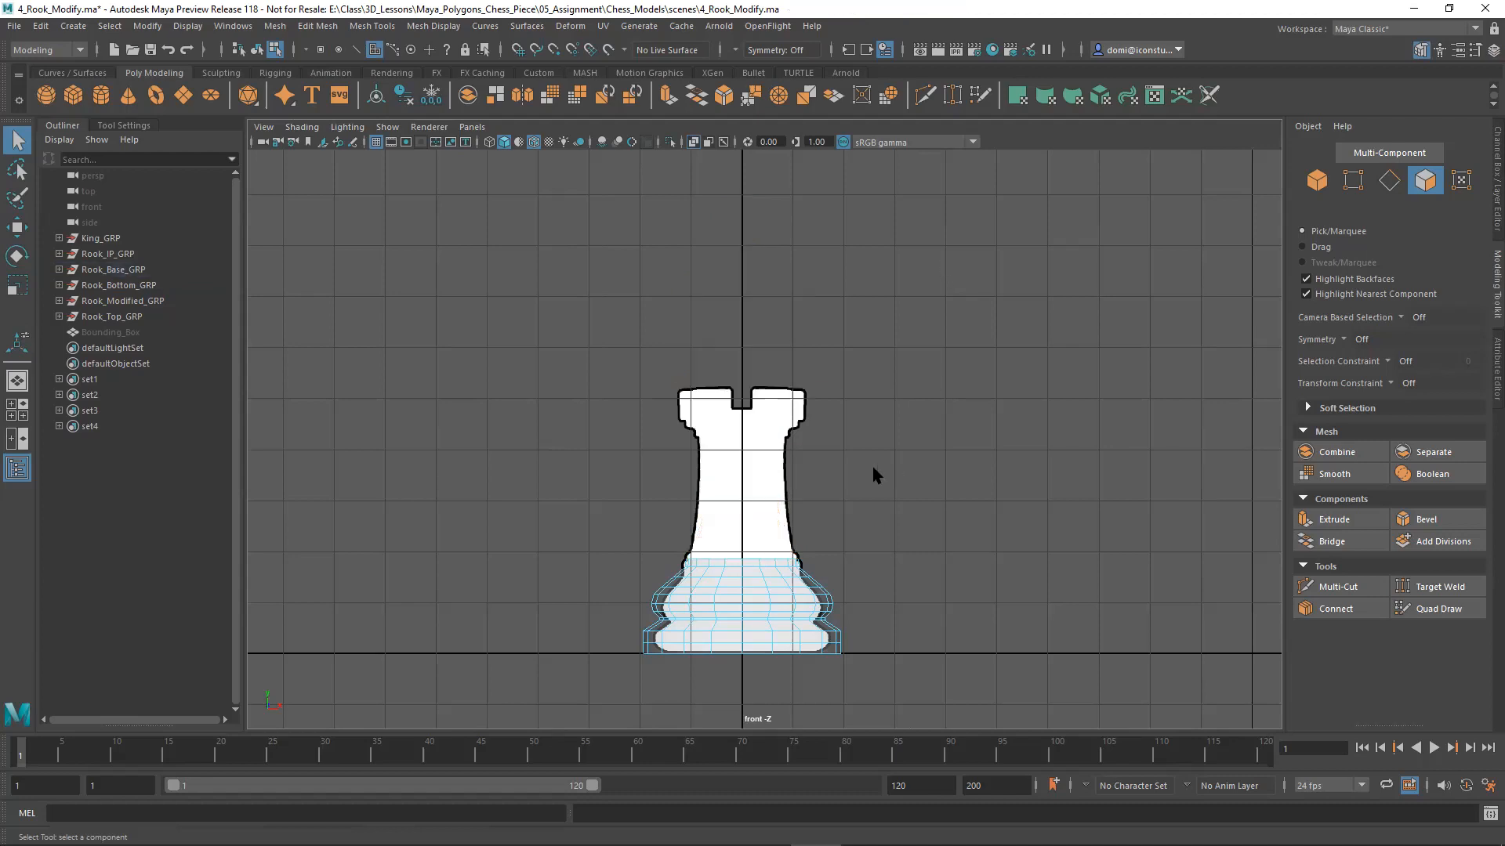
Step: Examine close up in the front view how the remaining base mesh compares with the rook reference outline
middle_click_drag(934, 412, 927, 274, "alt")
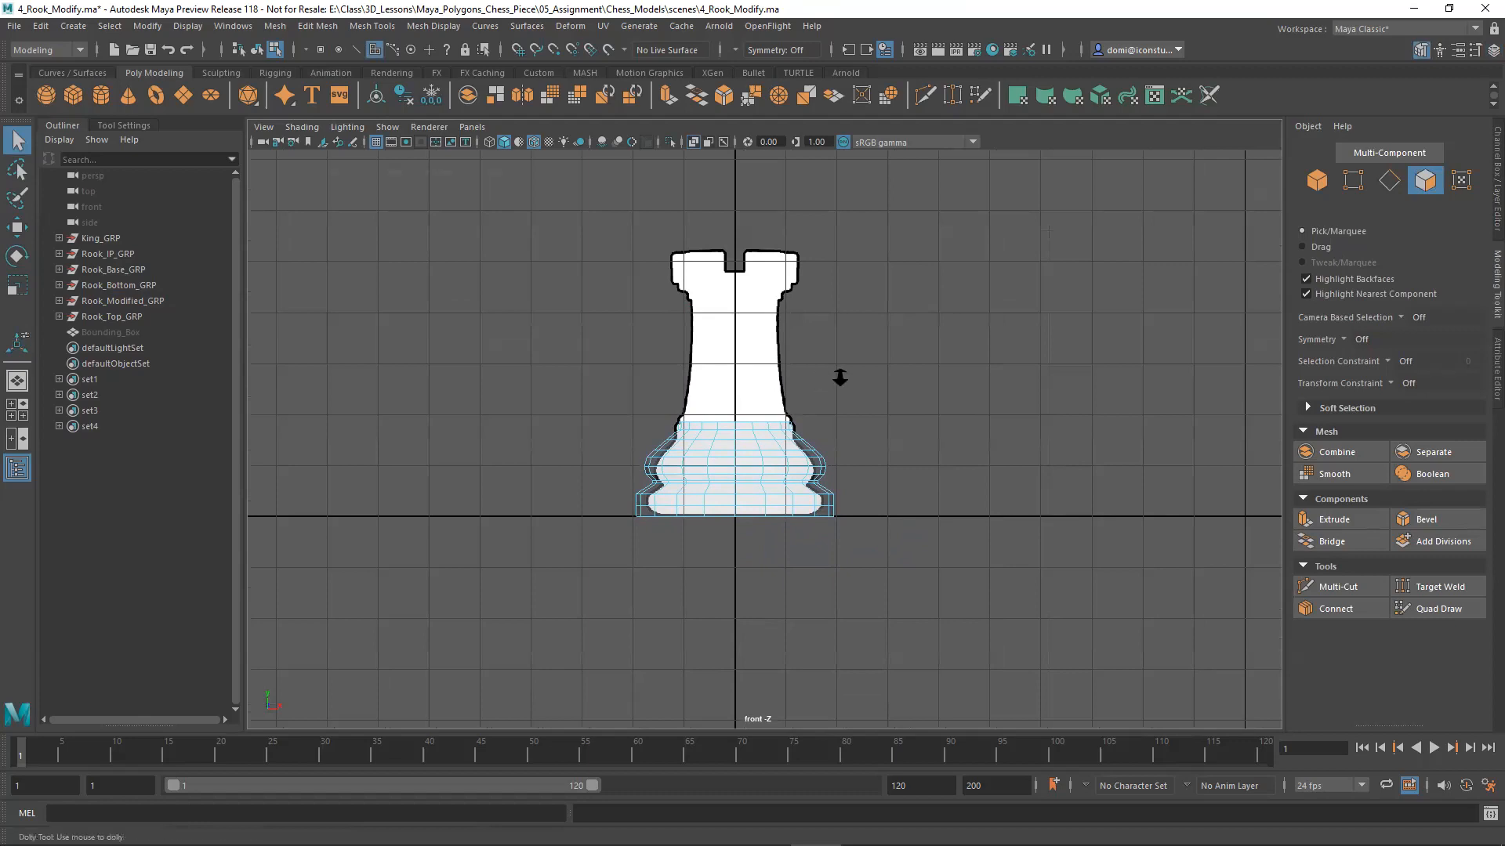
right_click_drag(839, 378, 962, 435, "alt")
left_click(961, 436, "alt")
middle_click_drag(840, 475, 892, 428, "alt")
right_click_drag(892, 428, 830, 417, "alt")
middle_click_drag(1045, 418, 1018, 511, "alt")
right_click_drag(966, 493, 1252, 467, "alt")
middle_click_drag(1075, 487, 1089, 344, "alt")
right_click_drag(966, 356, 1212, 326, "alt")
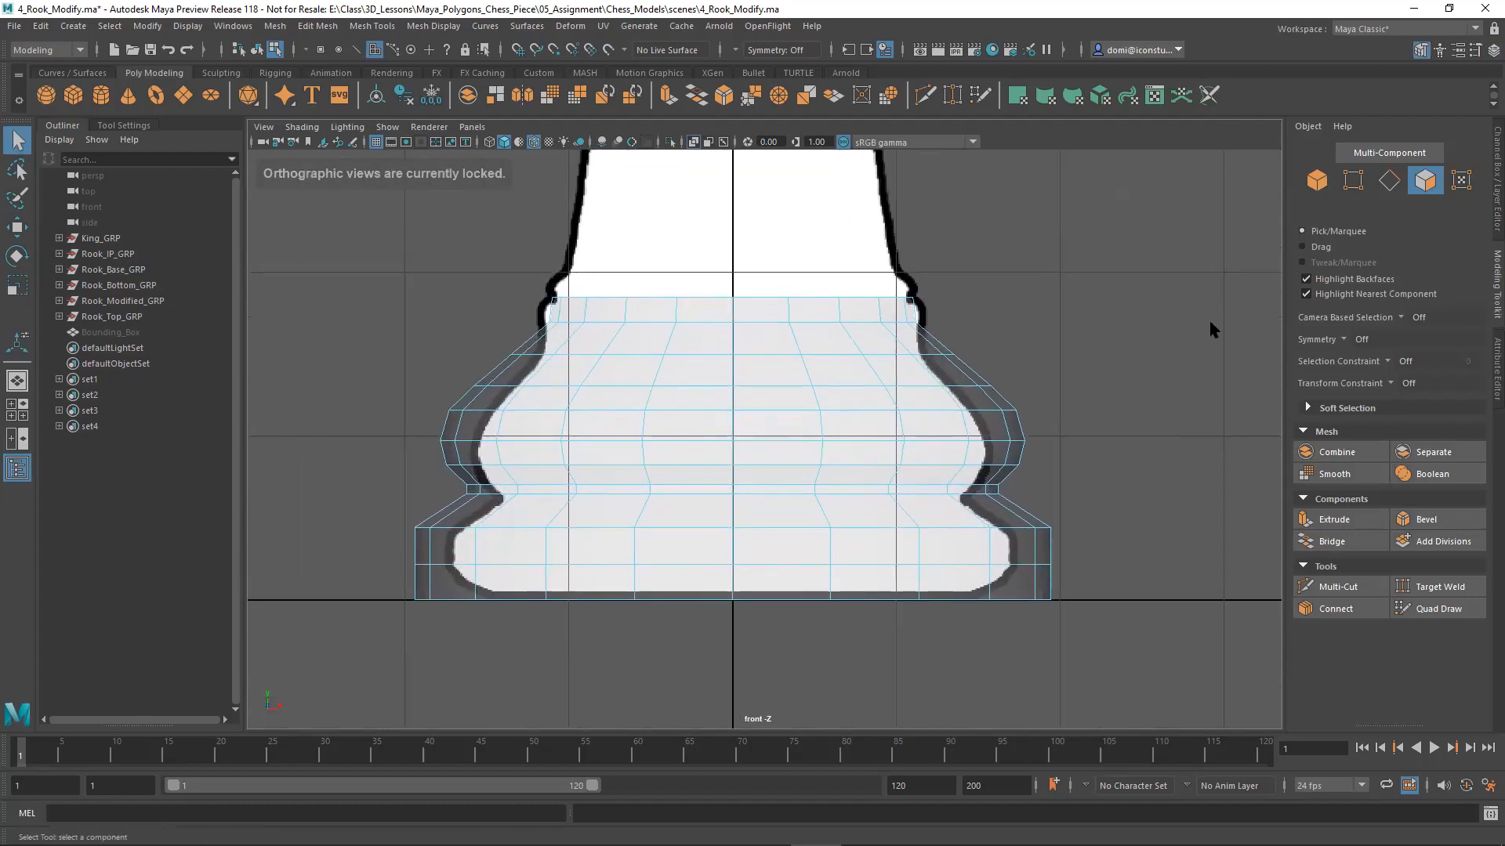
Step: In edge selection mode, try picking individual edges around the base's upper bulge in the perspective view, and select the whole horizontal edge loop instead
left_click(1390, 184)
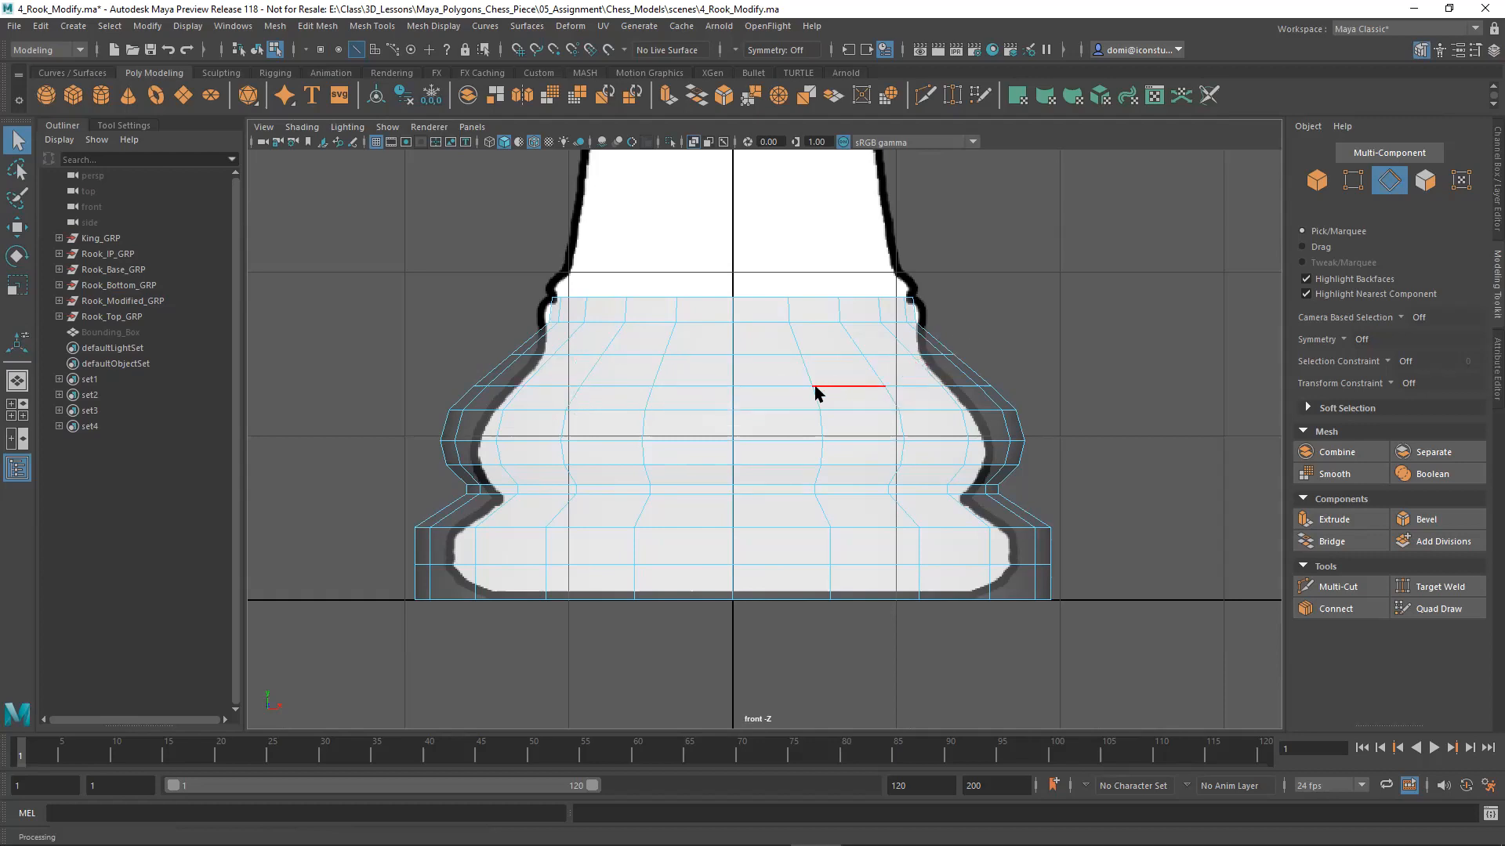
key("space")
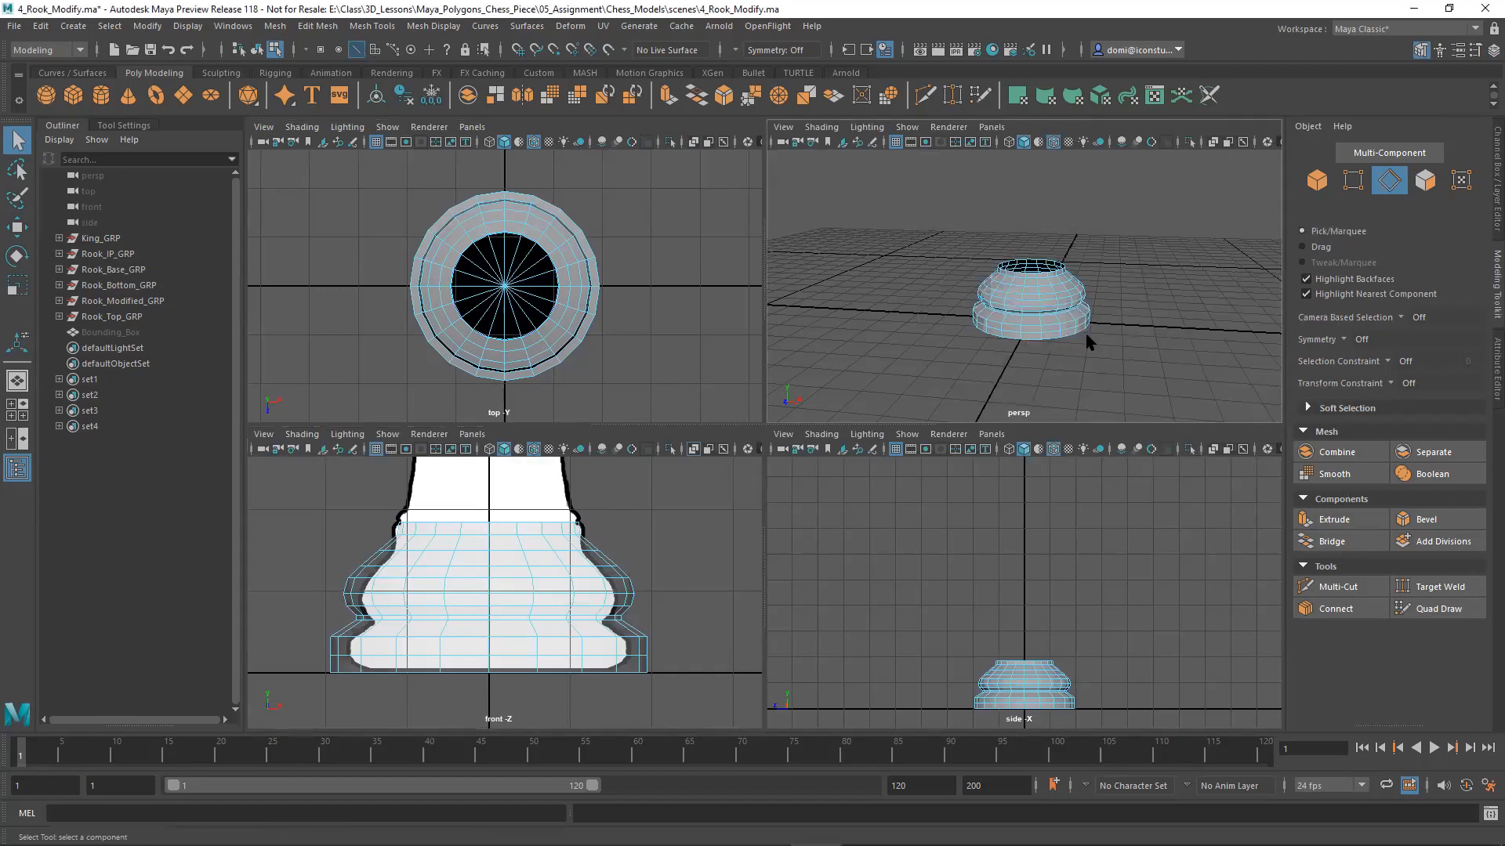
key("space")
left_click_drag(989, 368, 984, 393, "alt")
middle_click_drag(985, 393, 943, 346, "alt")
right_click_drag(1058, 359, 1270, 380, "alt")
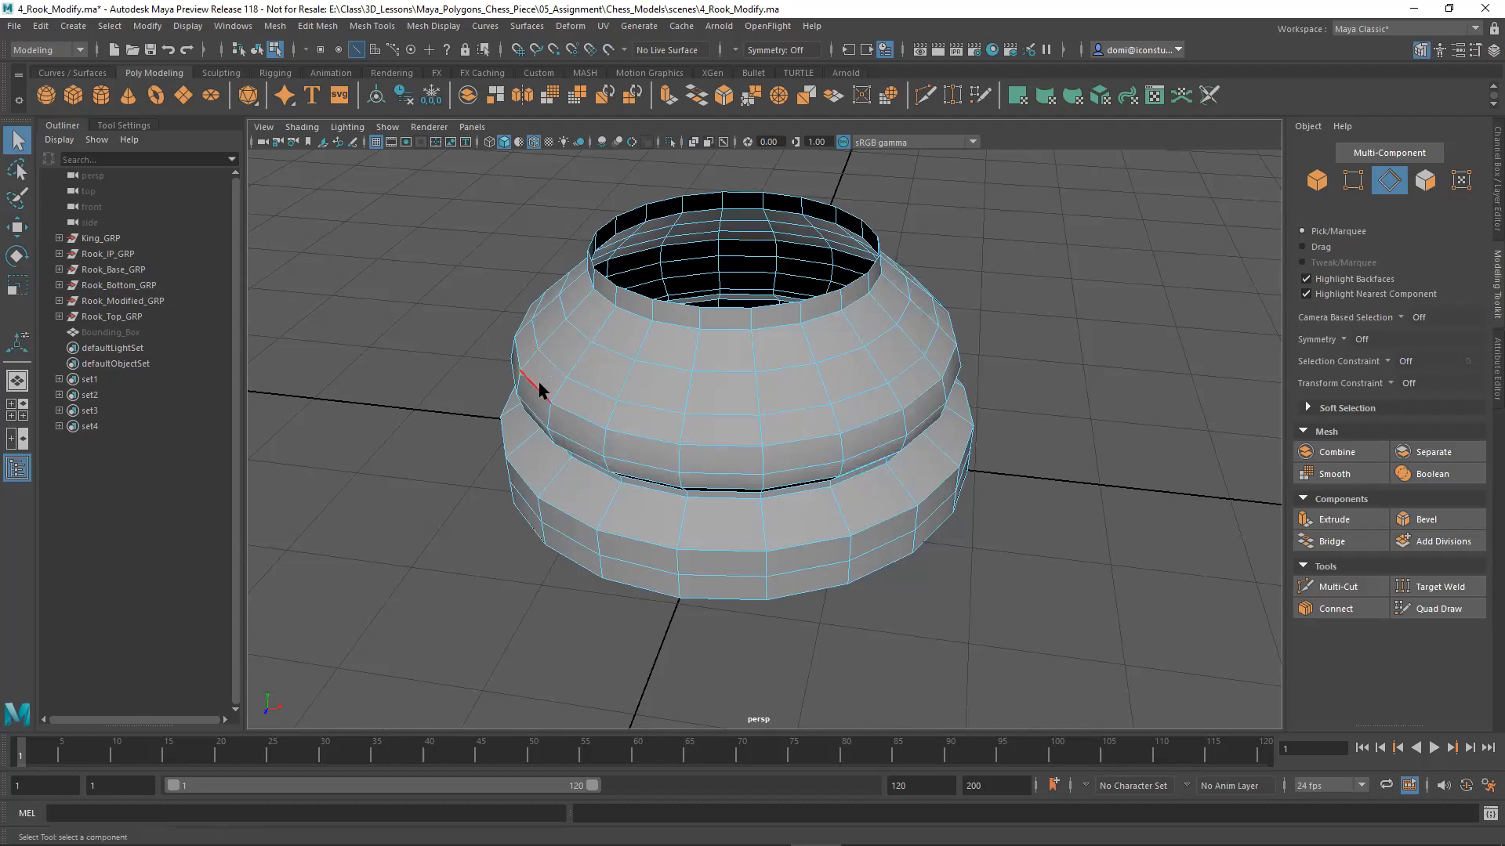
left_click(797, 412)
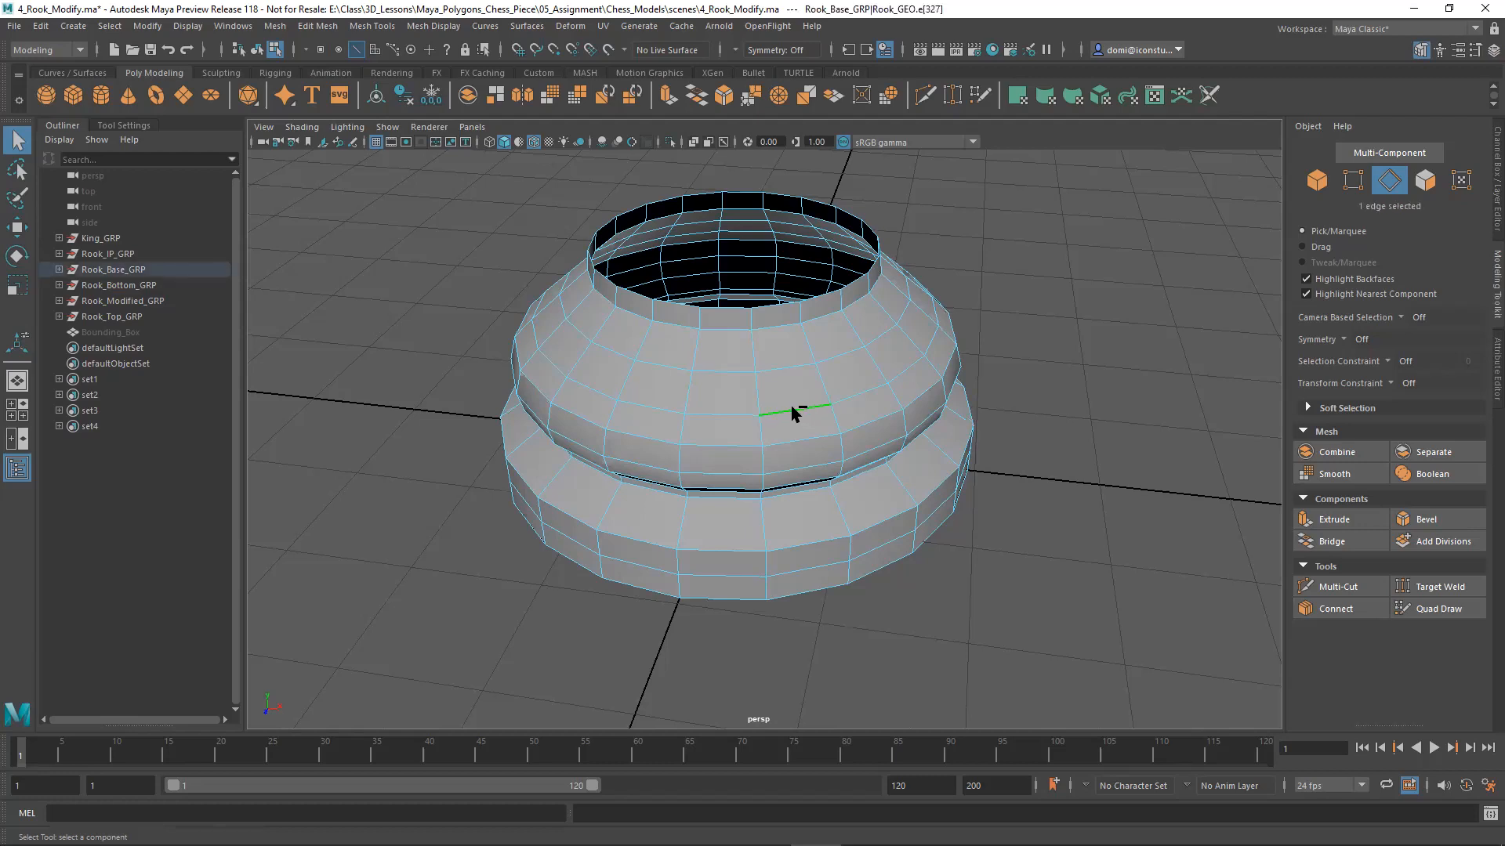
left_click(724, 413, "ctrl+shift")
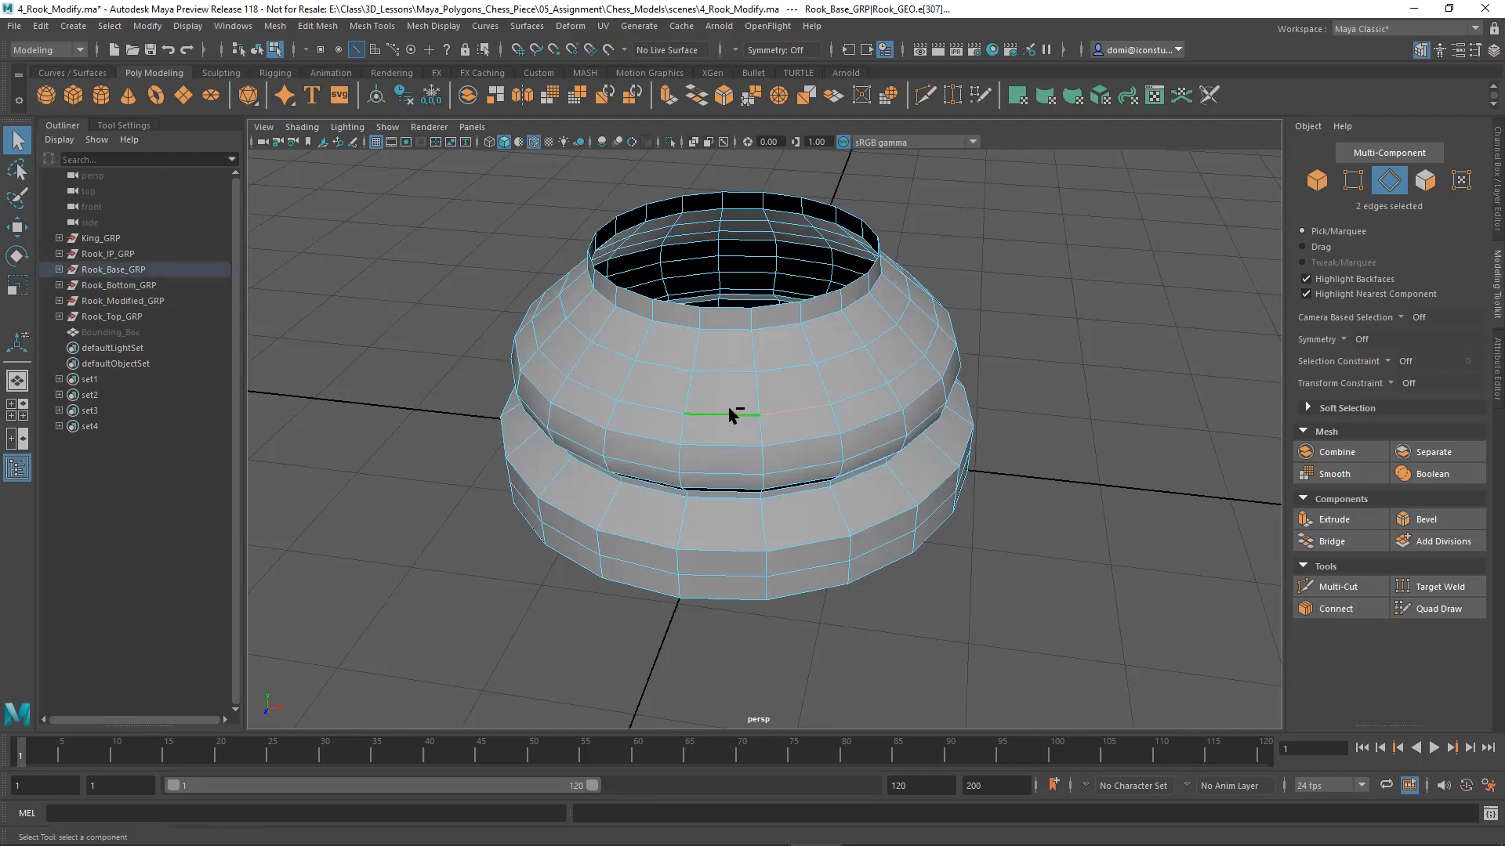
left_click(658, 412, "ctrl")
left_click(717, 416, "ctrl")
left_click(1084, 437)
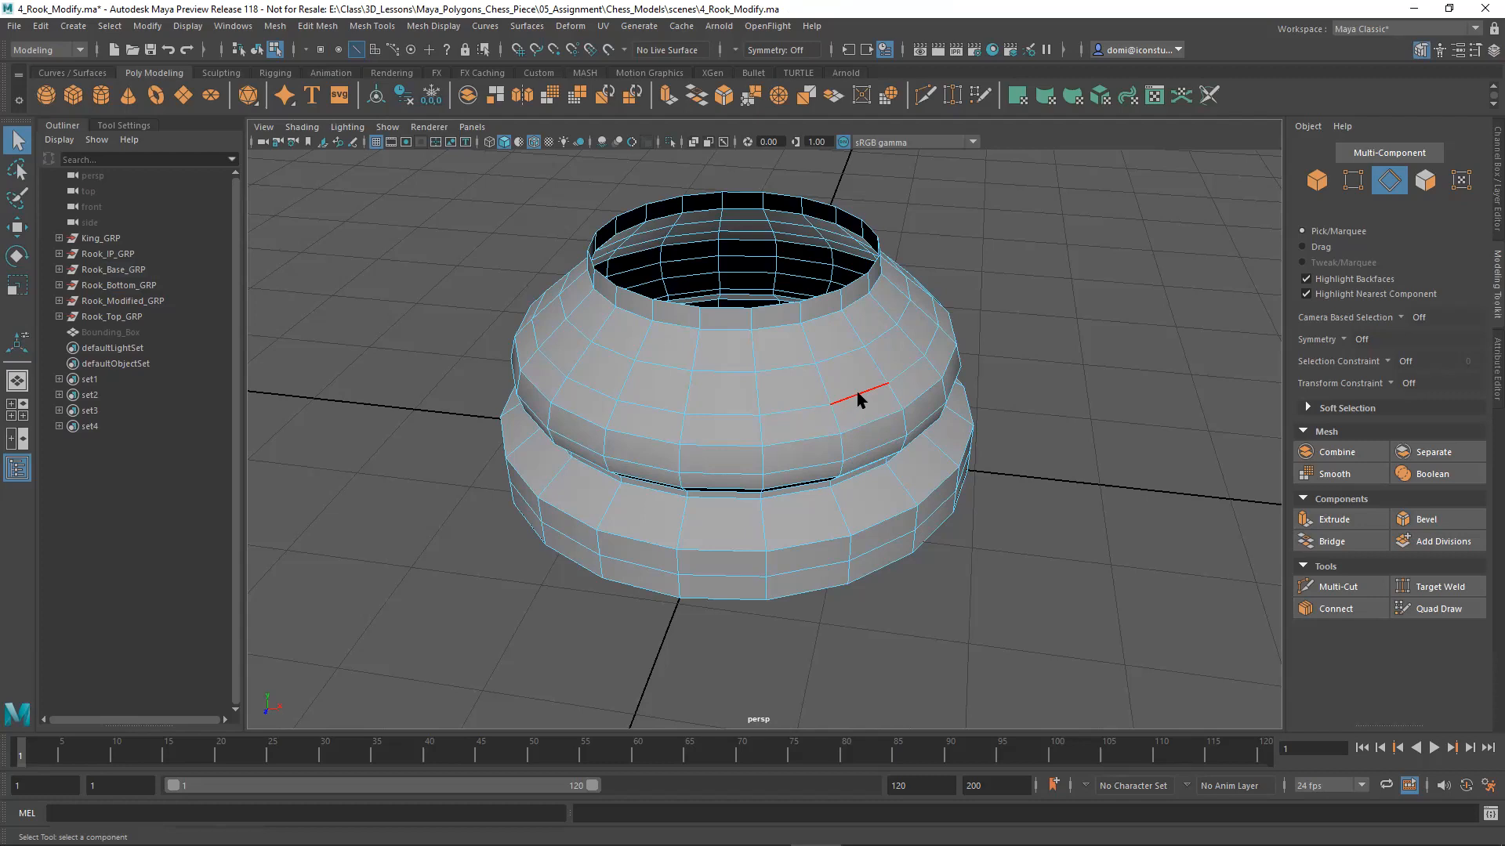
double_click(799, 413)
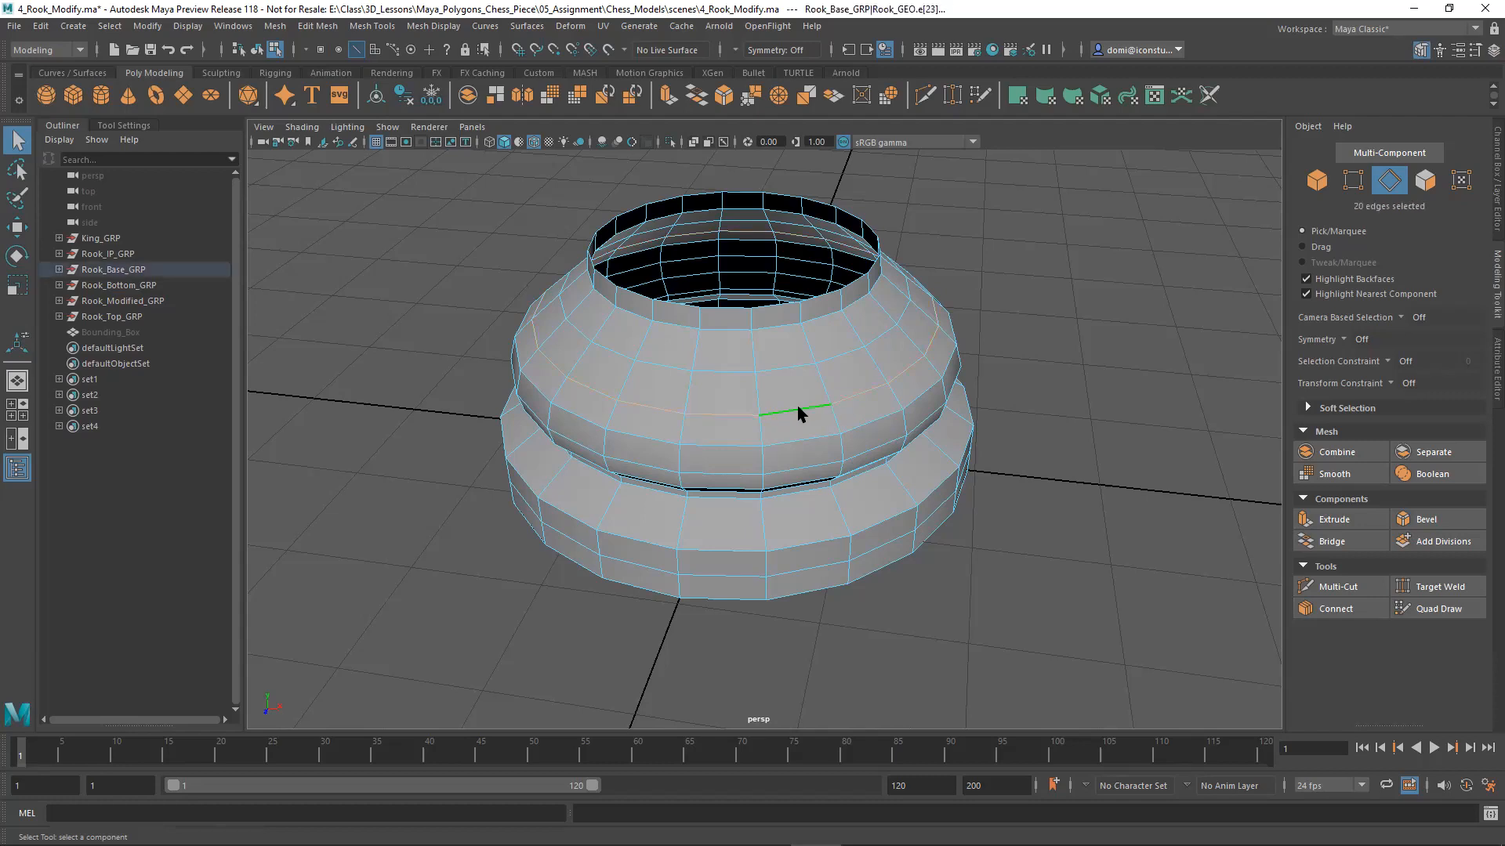
Step: Try selecting a different horizontal edge loop on the base's upper bulge, clear it, and pick a single edge instead
double_click(802, 368)
left_click(1100, 408)
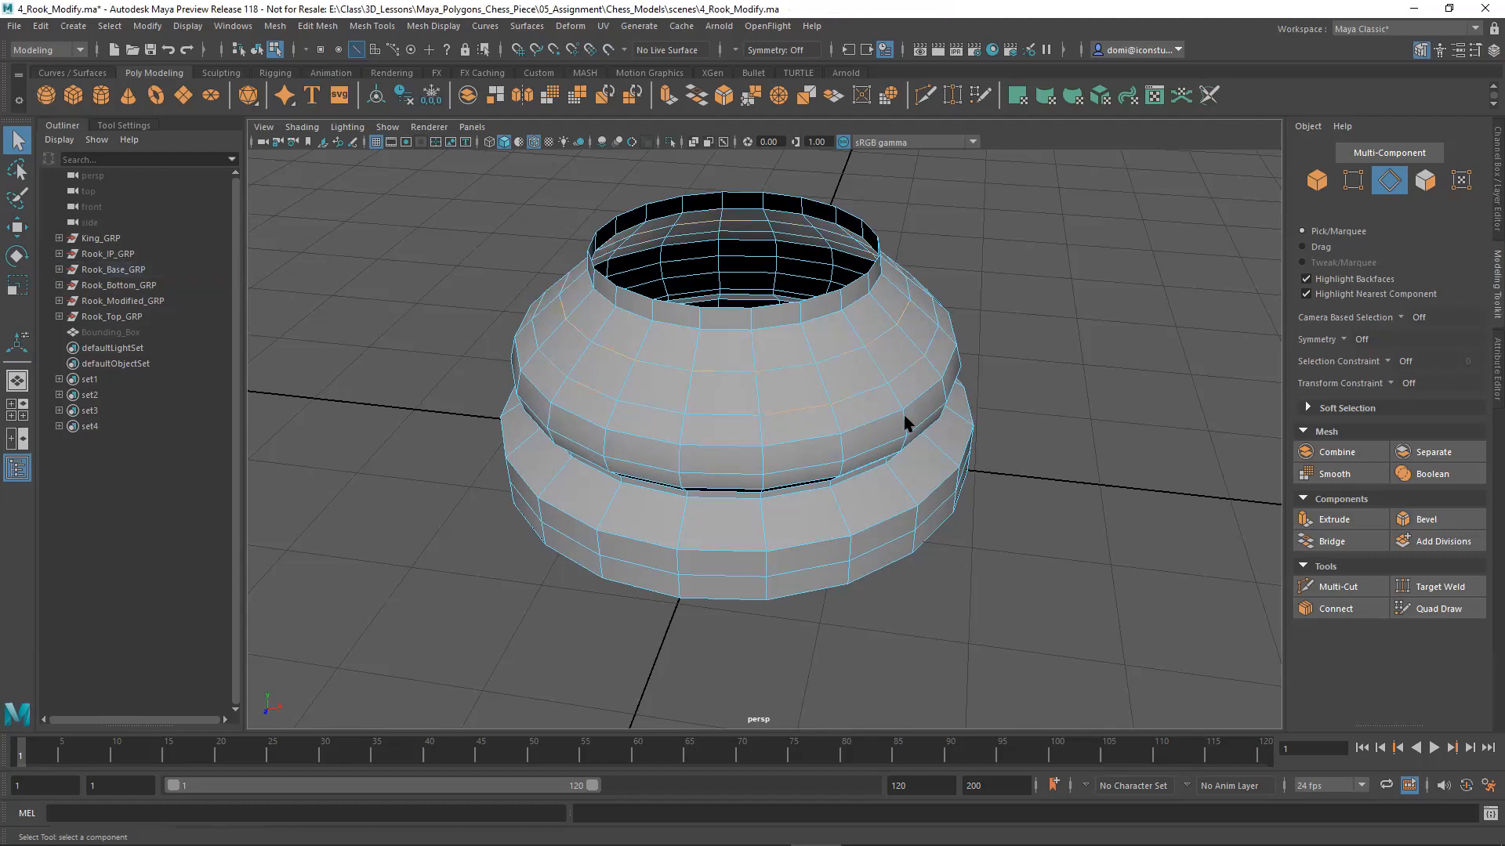
left_click(789, 410)
left_click_drag(967, 488, 530, 624, "alt")
Step: In the front view, select the bottommost edge loop of Rook_GEO and scale it inward to meet the rook reference outline
key("space")
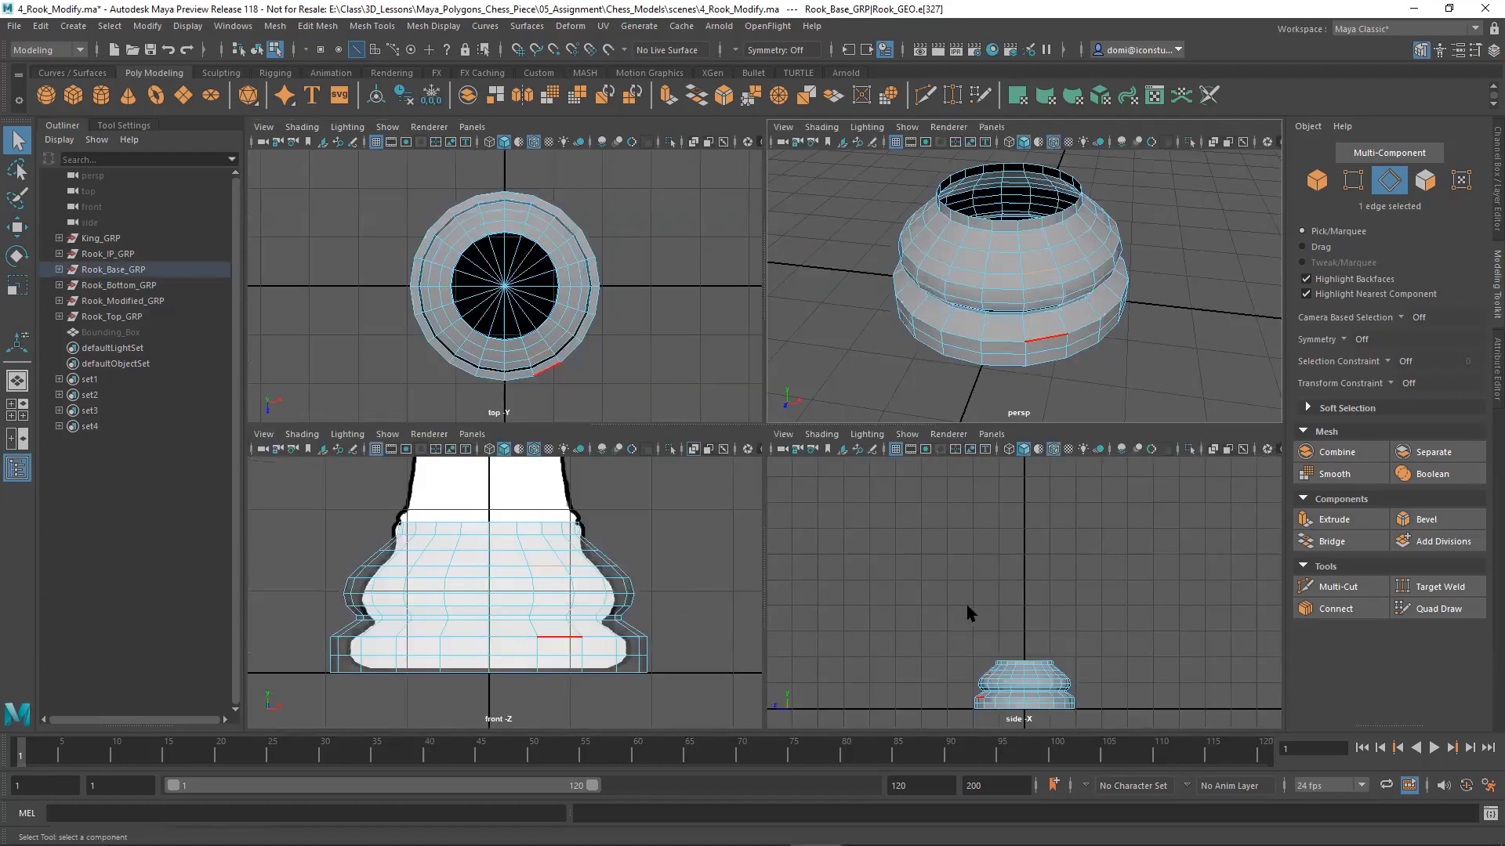
key("space")
middle_click_drag(997, 317, 1004, 330, "alt")
right_click_drag(1014, 329, 1239, 329, "alt")
middle_click_drag(1159, 342, 1166, 277, "alt")
double_click(1039, 608)
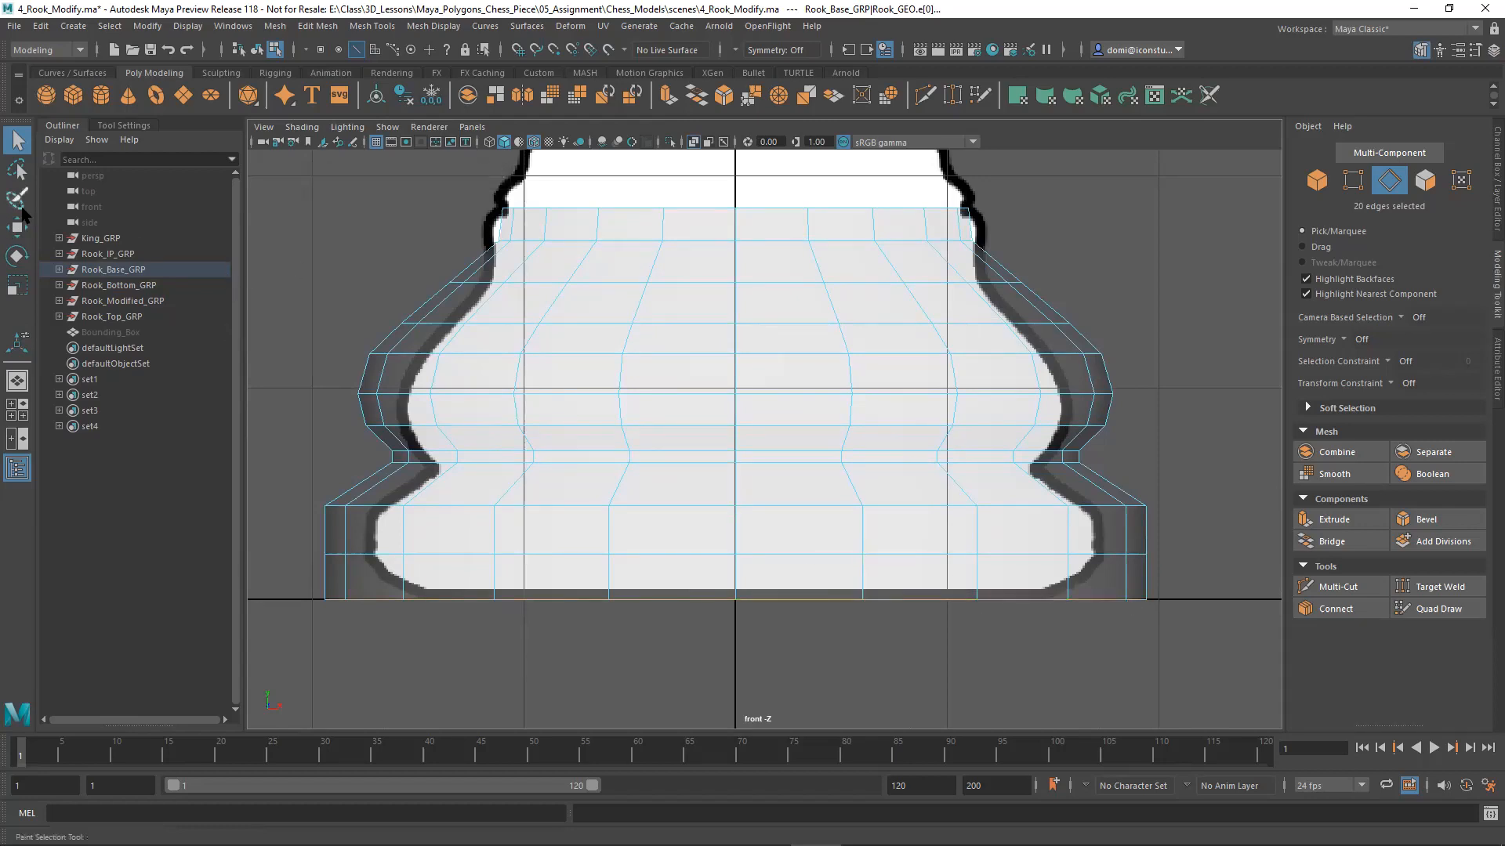
left_click(18, 285)
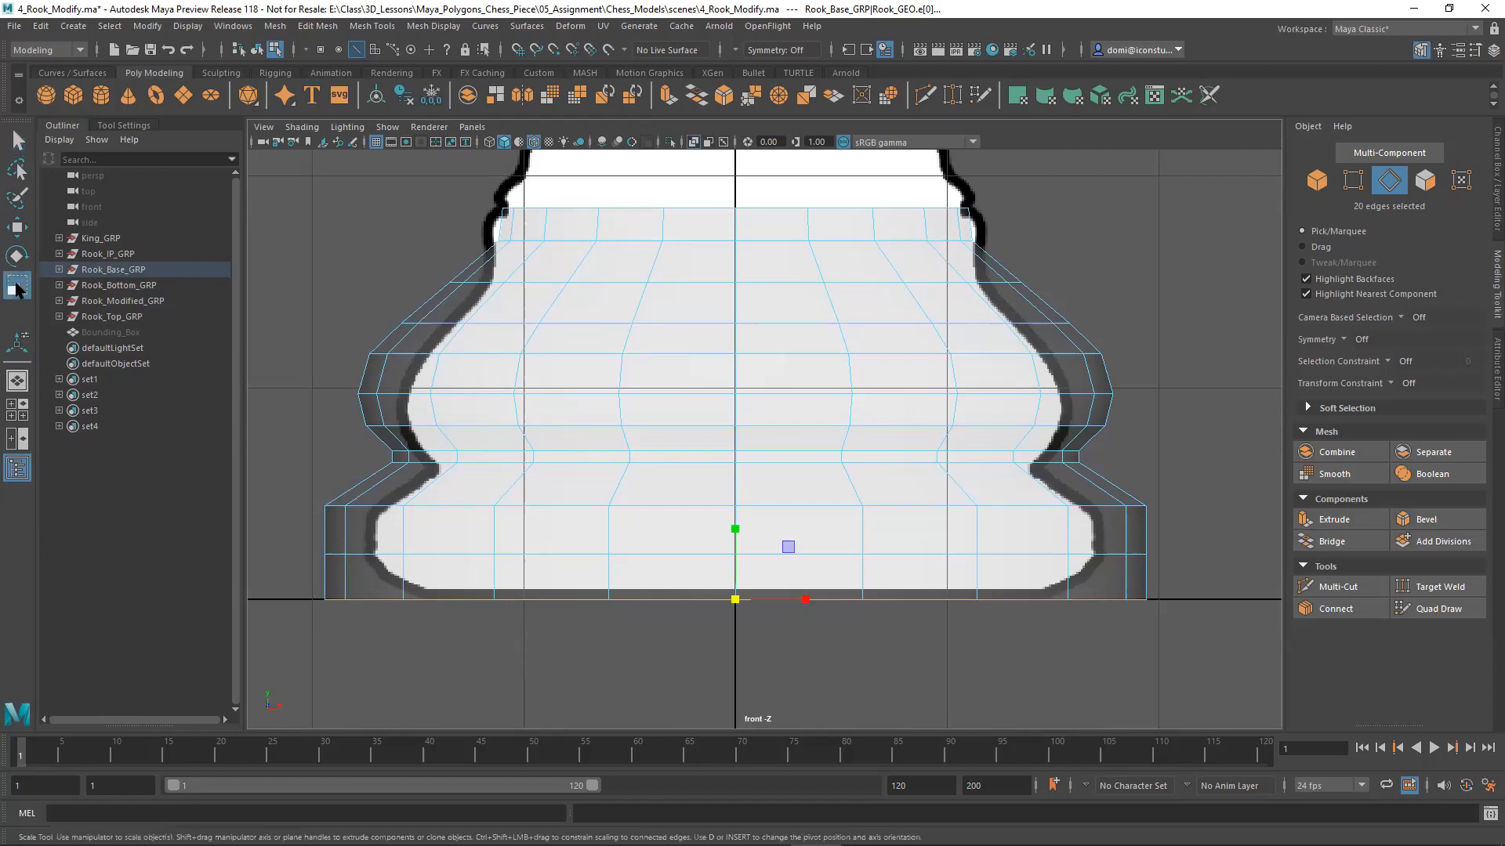
left_click_drag(732, 601, 612, 618)
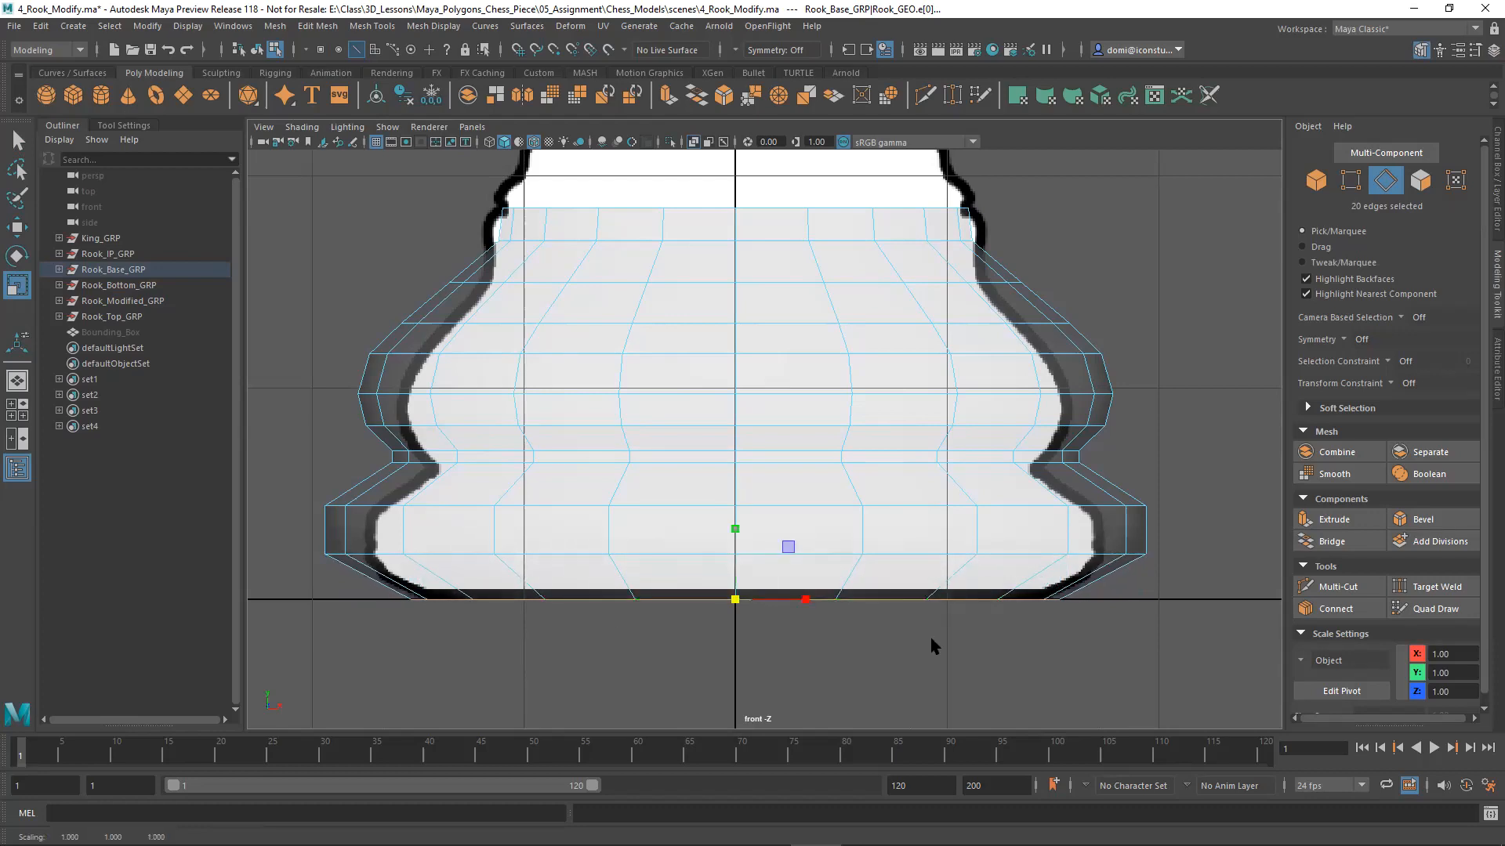
Step: Scale the next two edge loops of the lower ring inward, one at a time, to match the reference outline
double_click(1000, 555)
left_click_drag(734, 554, 672, 553)
double_click(923, 505)
left_click_drag(733, 511, 659, 509)
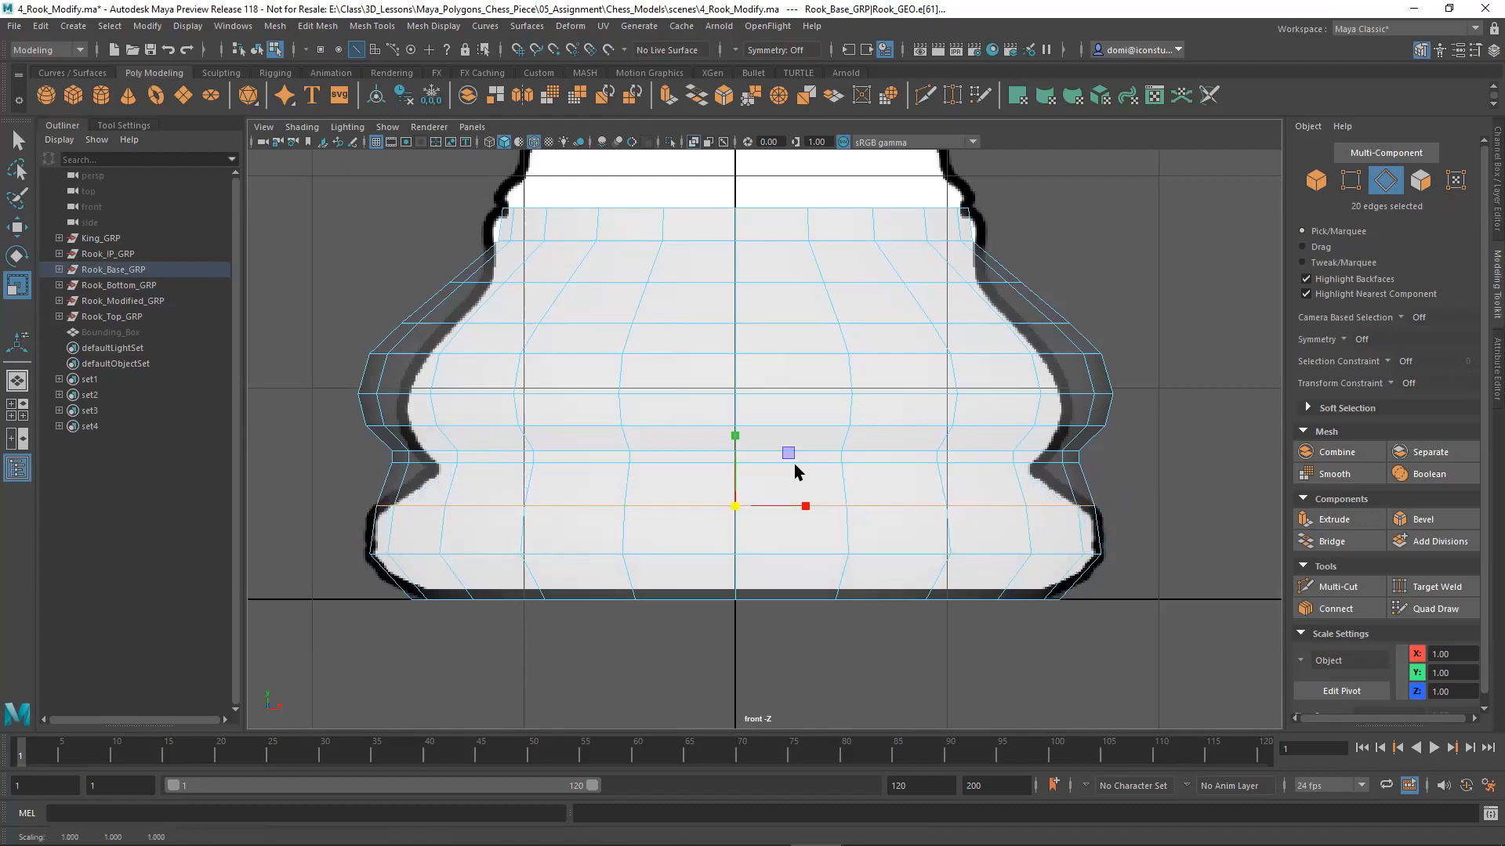
Step: Select both edge loops in the groove above the lower ring, scale them inward together, and lower them slightly to the reference notch
double_click(863, 462)
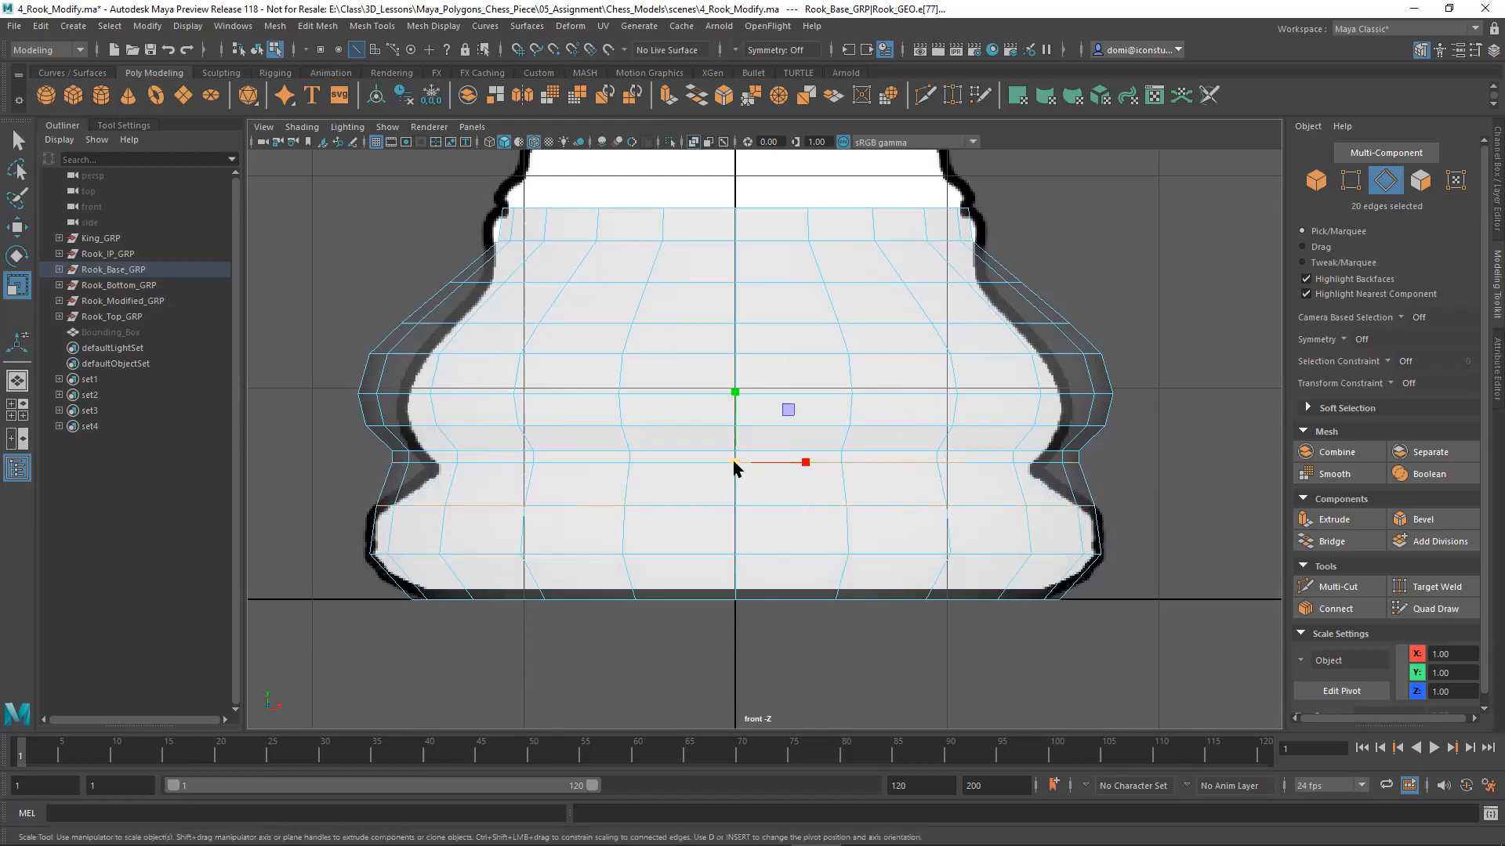
left_click(865, 450, "shift")
mouse_move(734, 460)
left_mouse_down()
mouse_move(660, 467)
mouse_move(678, 468)
left_mouse_up()
left_click(17, 228)
left_click_drag(733, 382, 737, 395)
Step: Scale the three edge loops of the upper bulge inward one by one until each meets the reference outline
double_click(1000, 425)
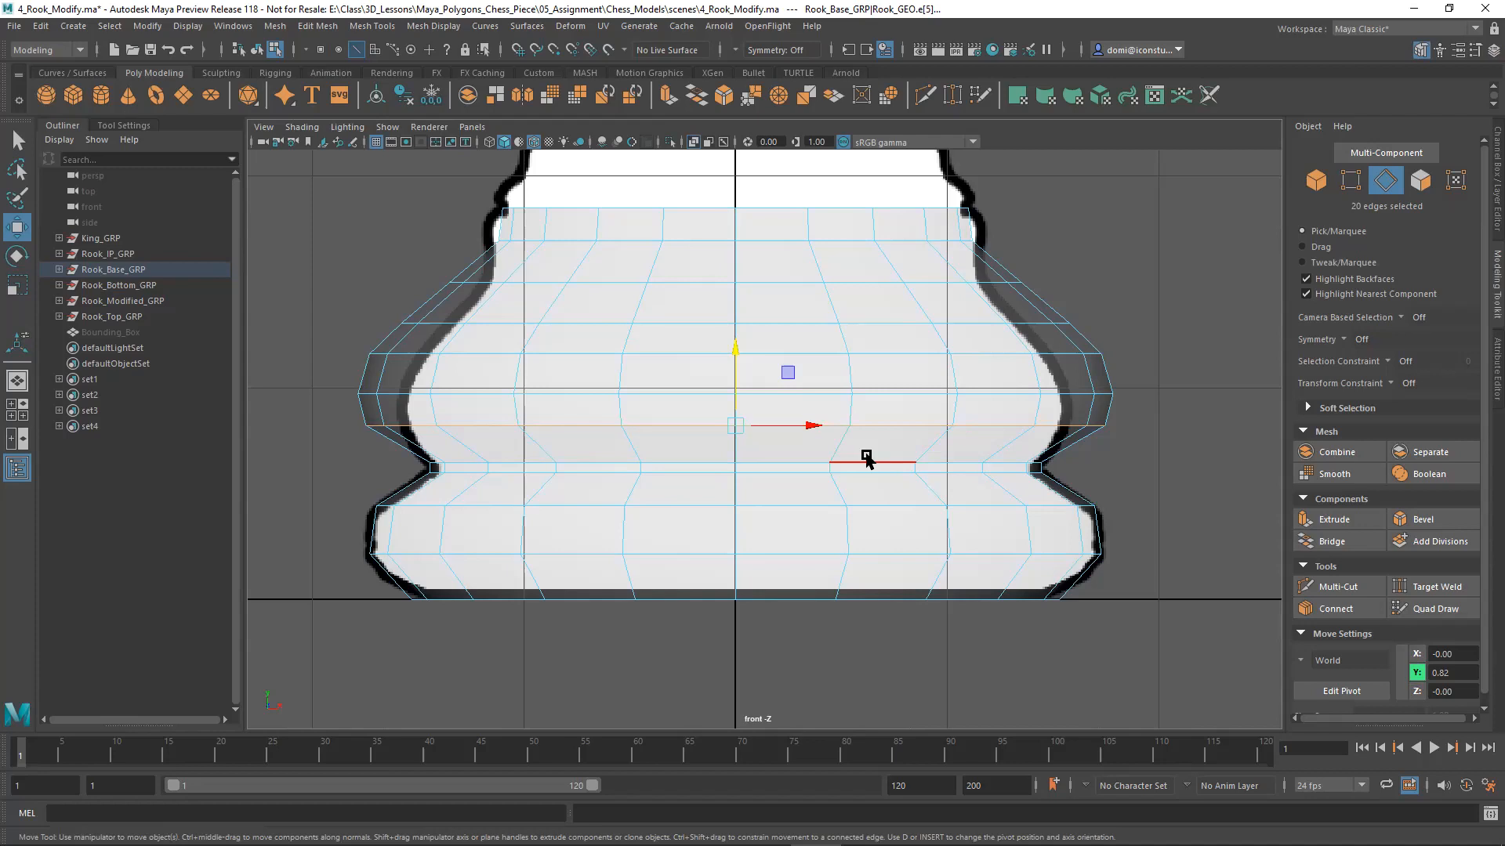
key("r")
left_click_drag(725, 426, 686, 432)
double_click(883, 393)
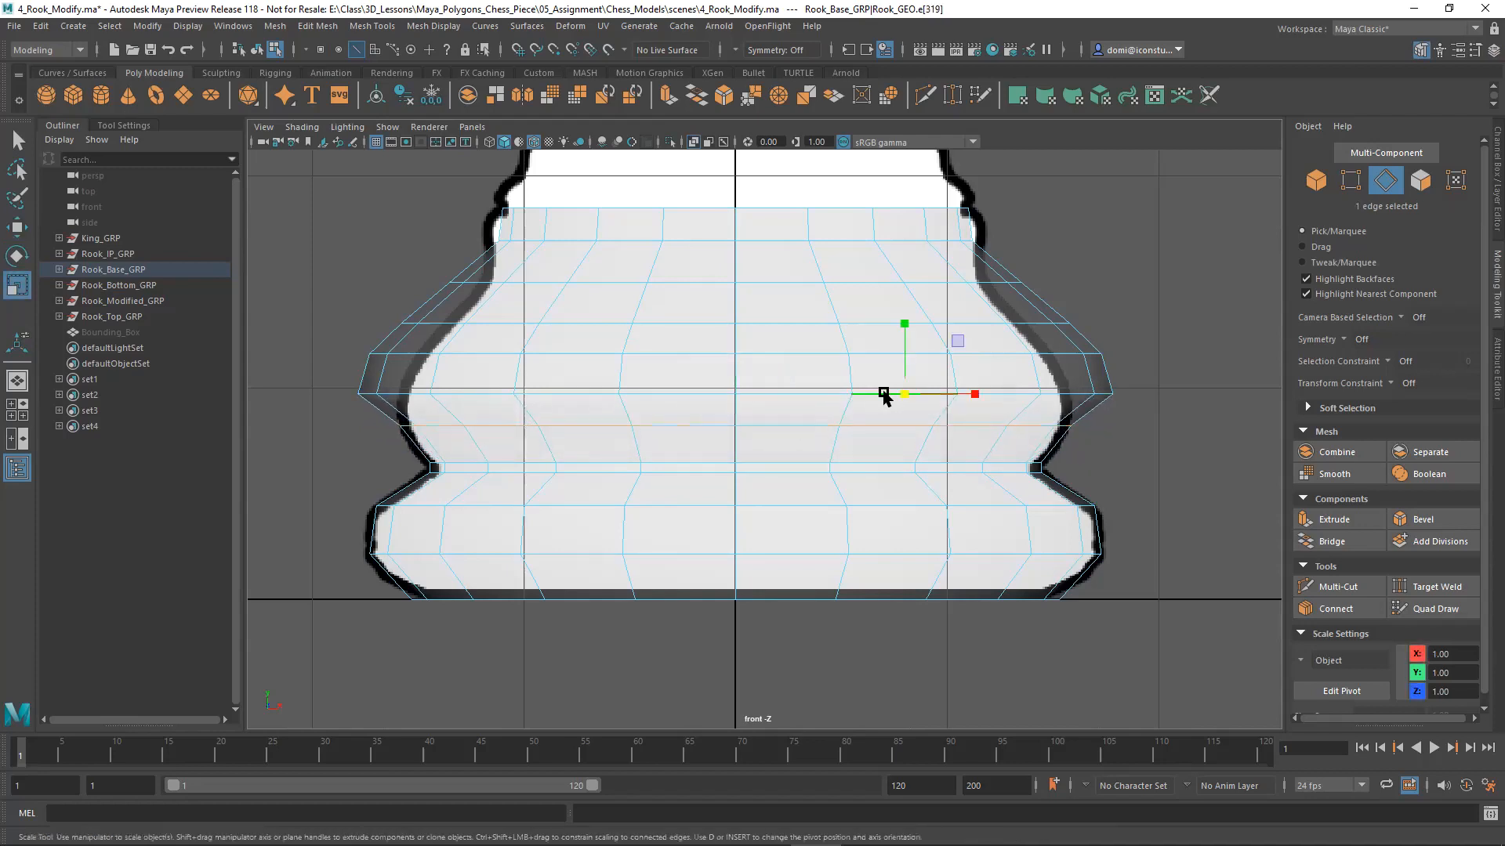
left_click_drag(734, 396, 672, 402)
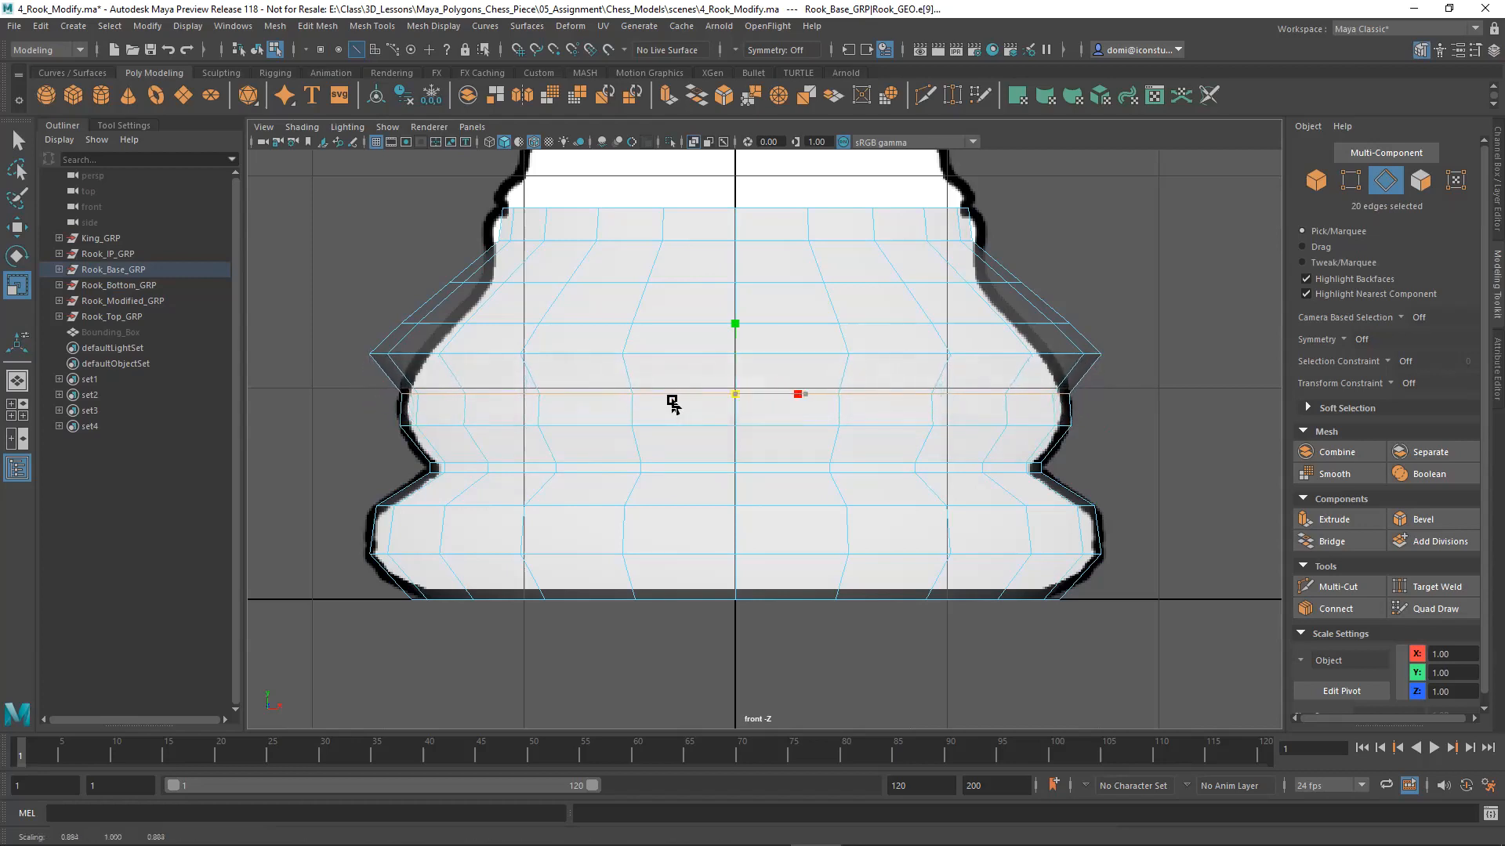
double_click(895, 354)
left_click_drag(734, 362, 661, 332)
Step: Fit the two edge loops on the slope above the bulge to the reference outline by scaling them inward, undoing a misjudged scale
double_click(874, 324)
double_click(852, 283)
left_click_drag(739, 284, 690, 289)
key("ctrl+z")
Step: Scale the edge loop just below the top rim to the reference outline and move it down slightly
double_click(856, 239)
left_click_drag(735, 242, 747, 247)
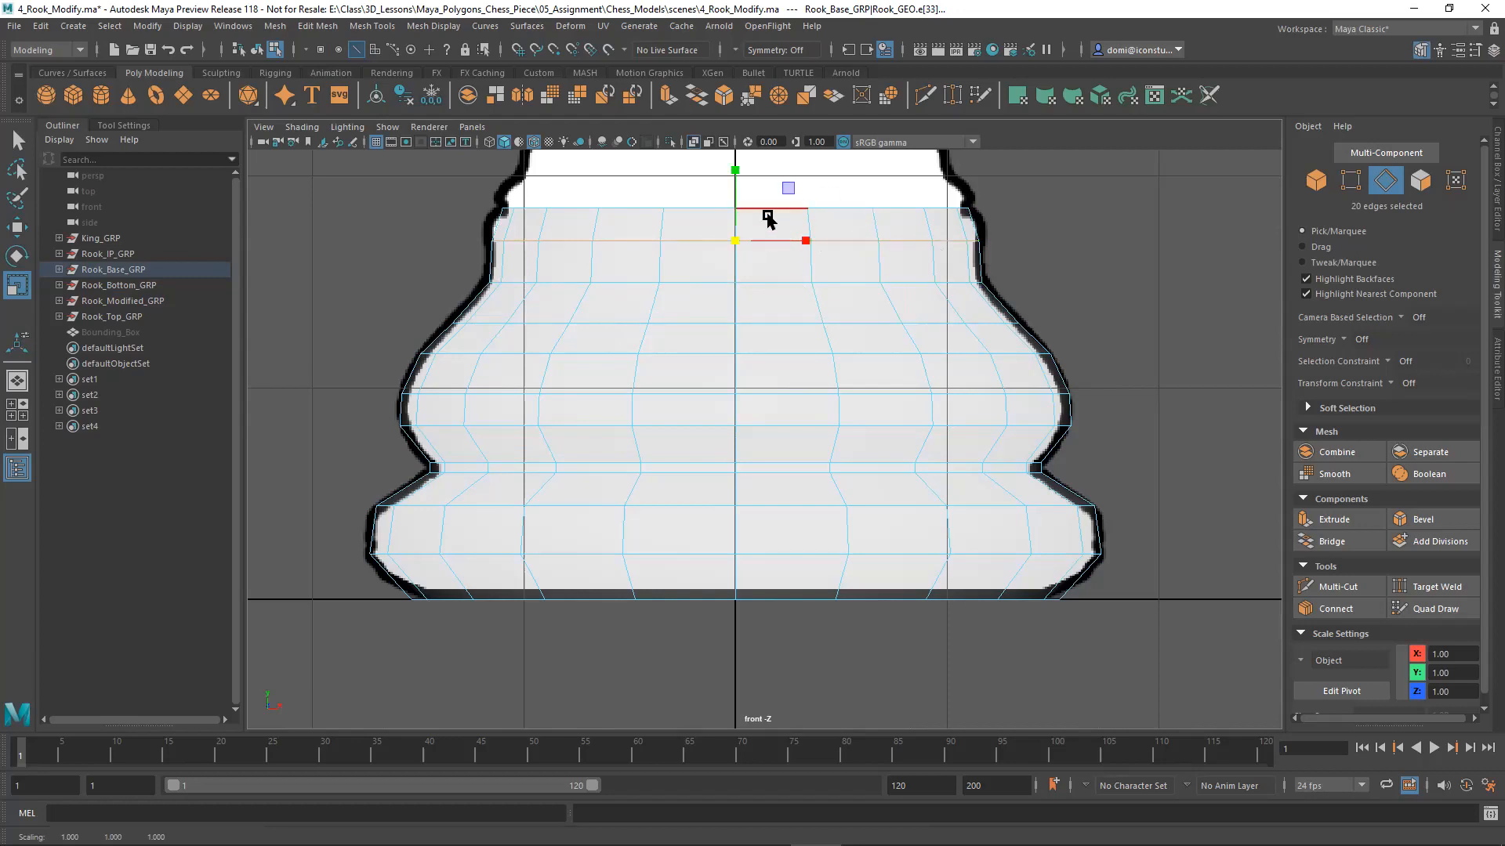
key("w")
left_click_drag(735, 169, 735, 183)
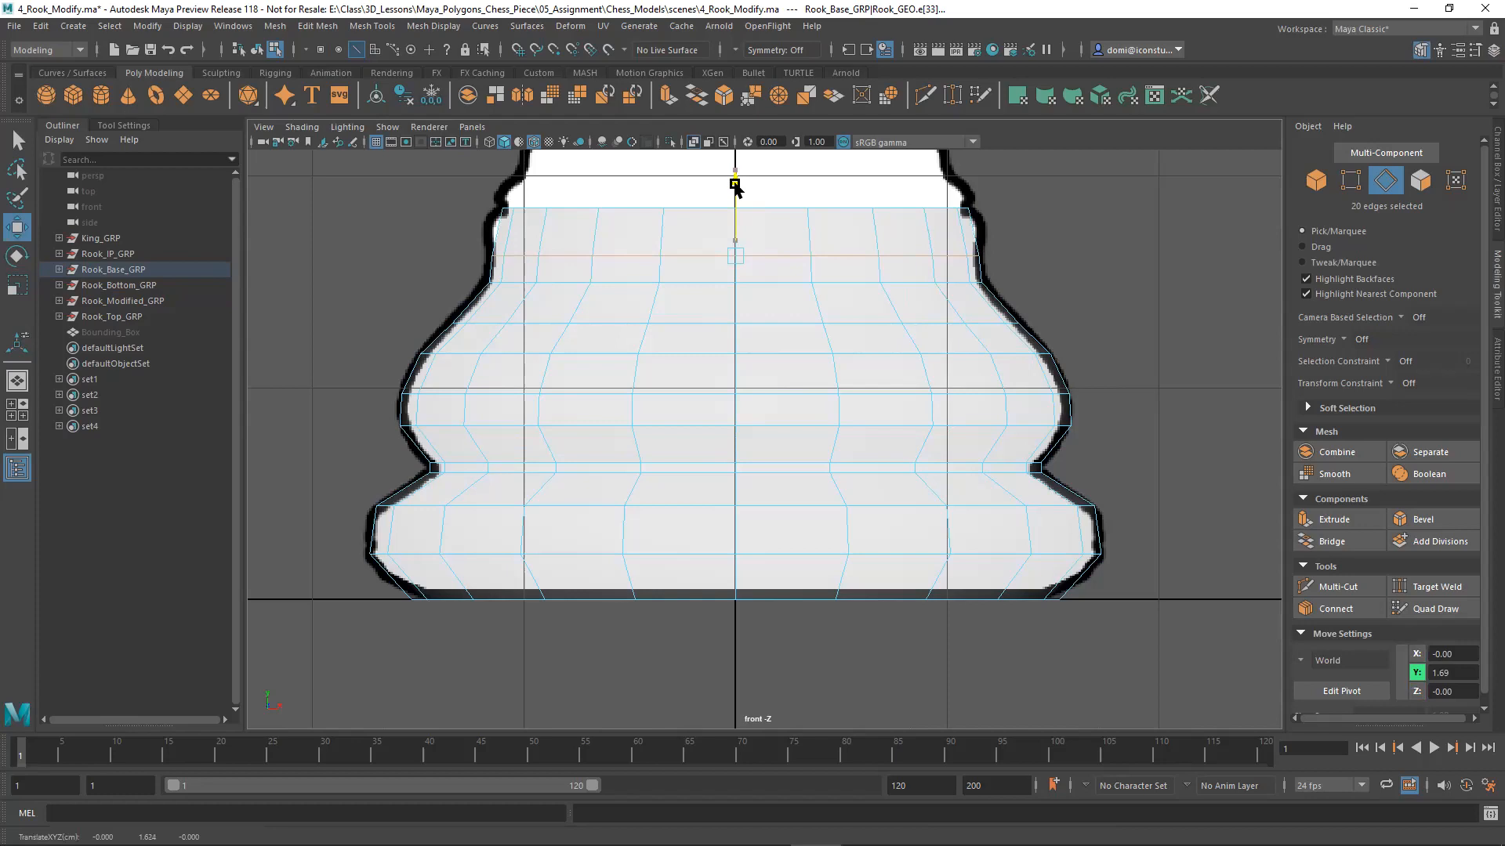
Step: Lower the top border edge loop slightly, scale it outward to the reference outline, and clear the selection
double_click(840, 209)
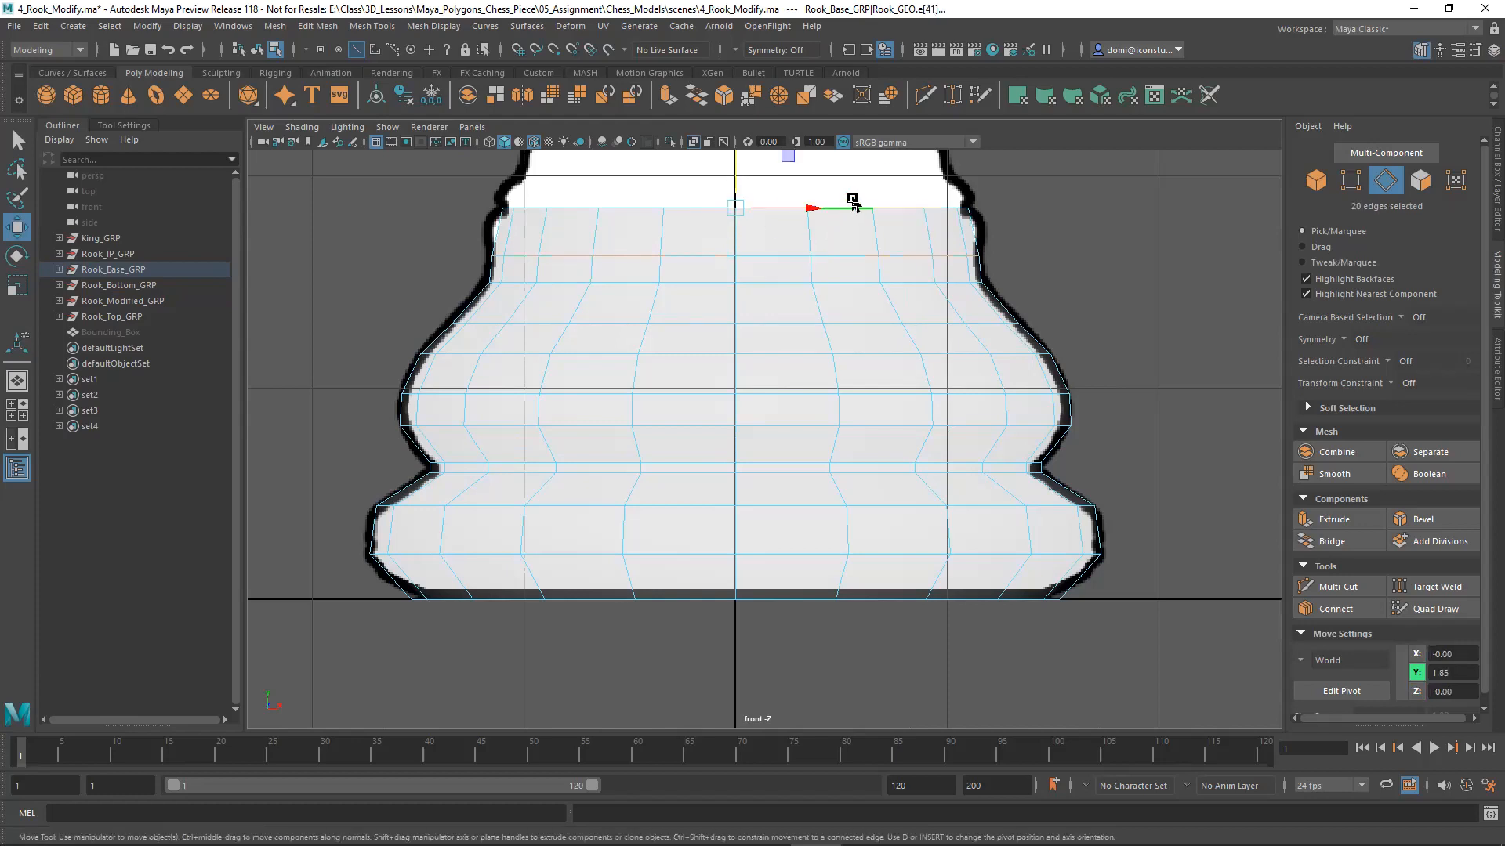
left_click_drag(733, 161, 737, 171)
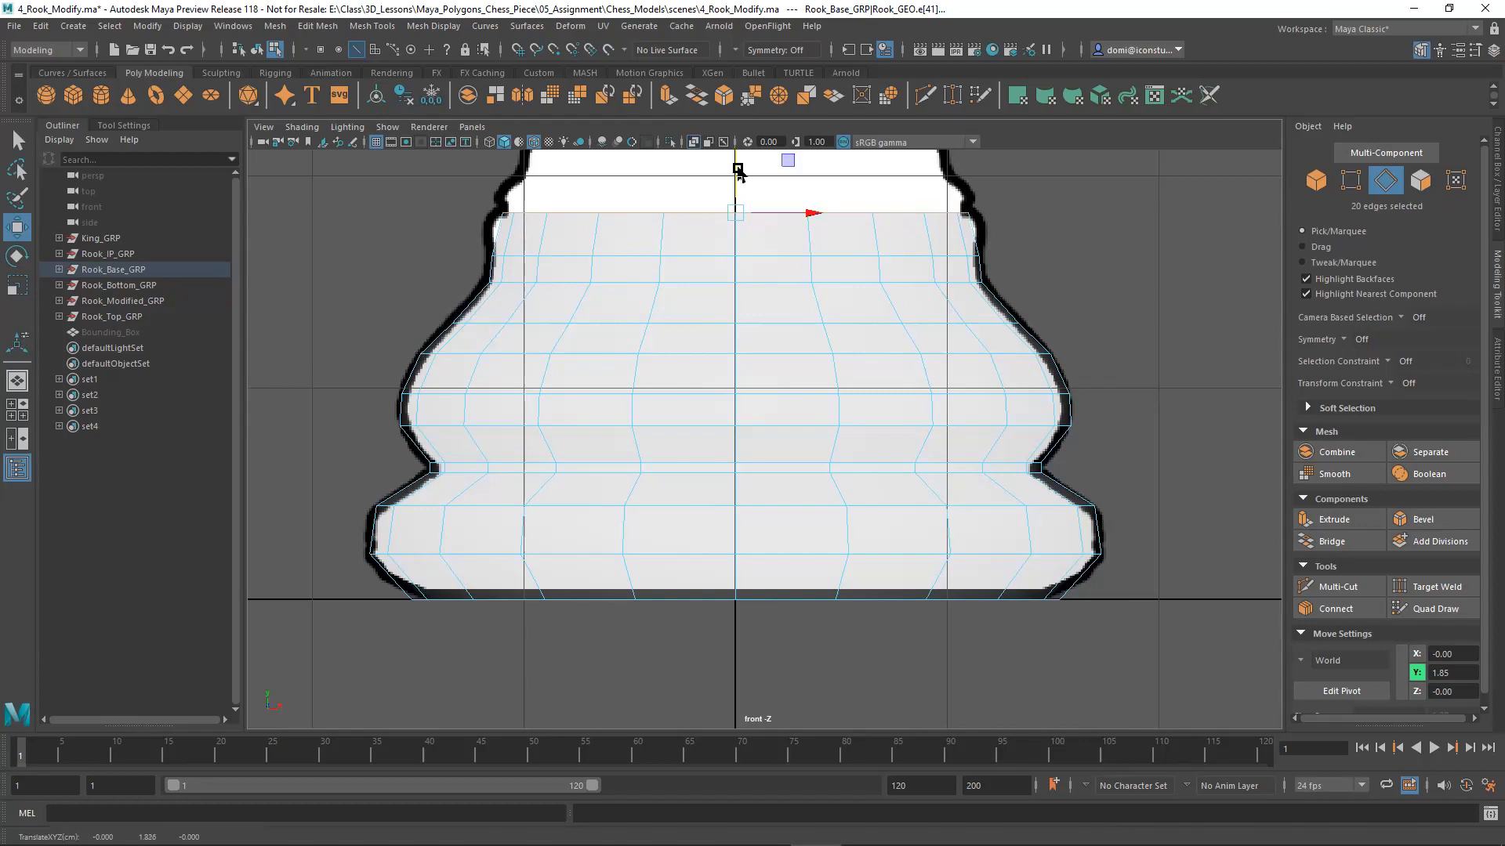
key("r")
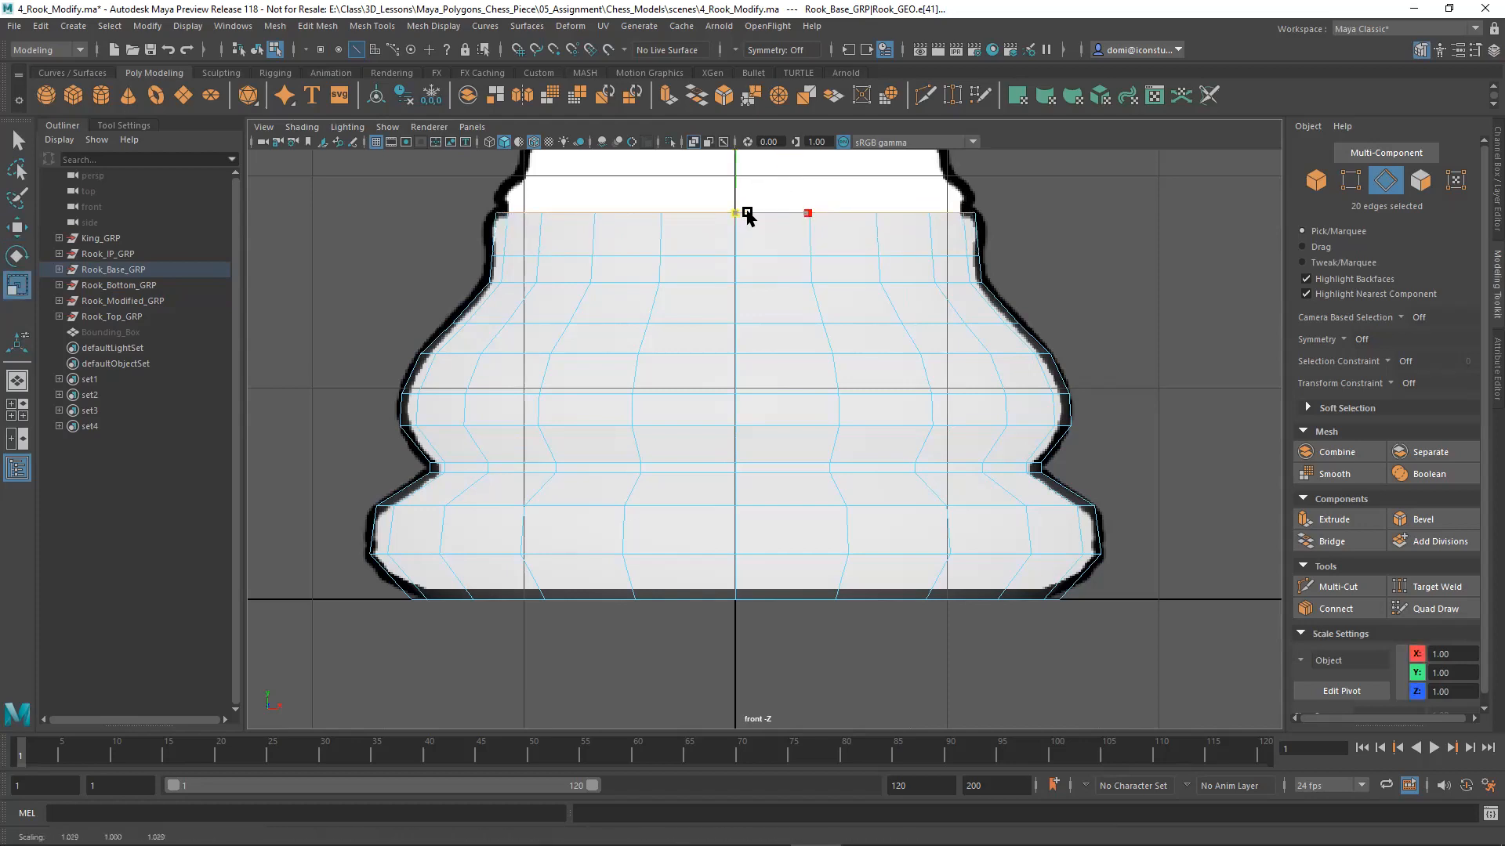
left_click(1057, 232)
Step: Examine the reshaped base in the perspective view and the rook reference's shaft above it in the front view
key("space")
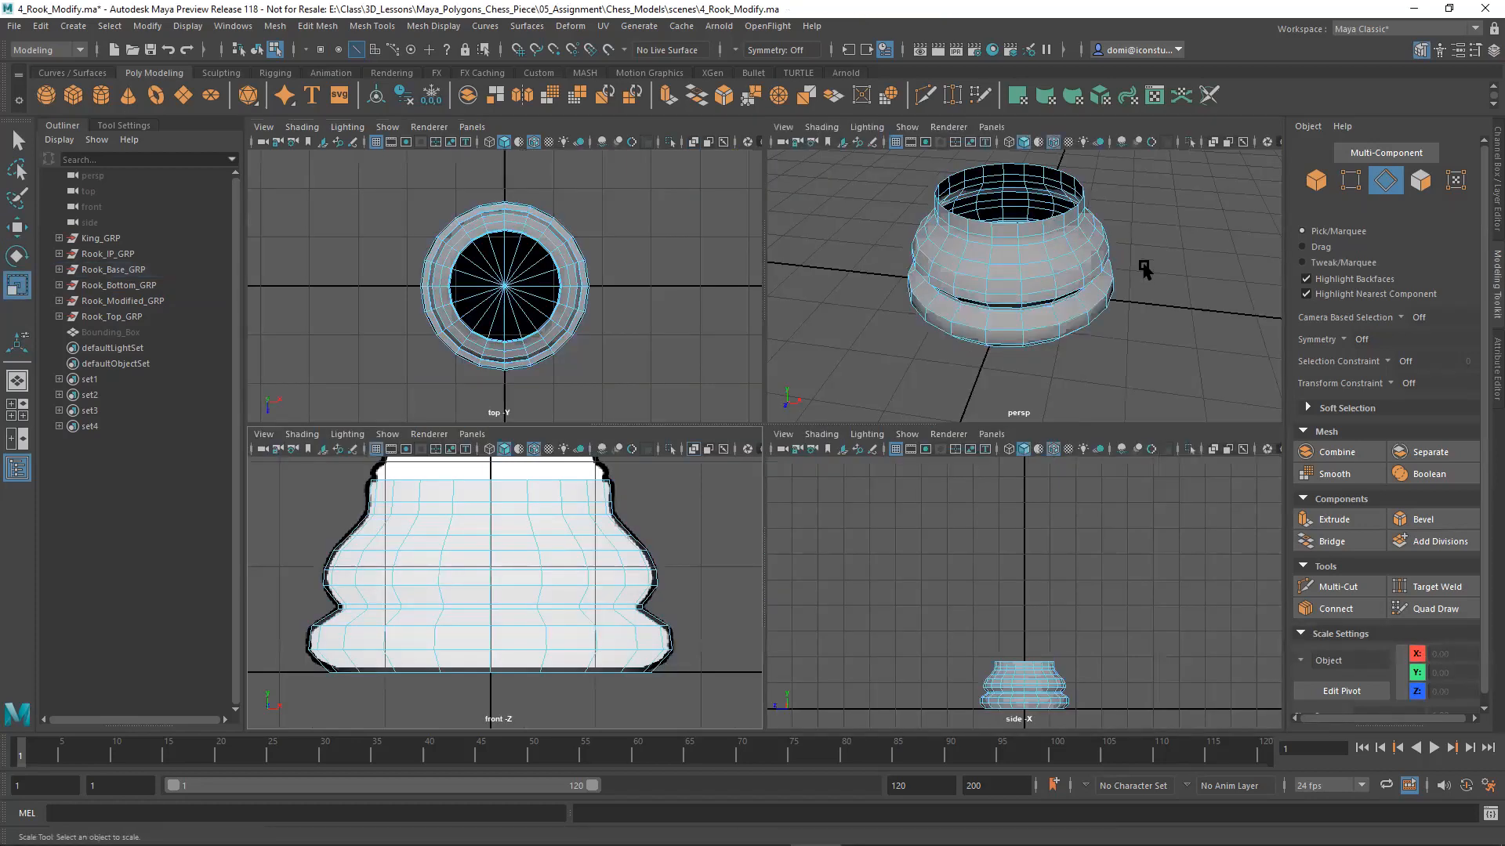
mouse_move(1105, 309)
left_mouse_down("alt")
mouse_move(1145, 259)
mouse_move(1192, 269)
mouse_move(1159, 337)
mouse_move(1078, 259)
mouse_move(1094, 297)
left_mouse_up("alt")
left_click(678, 467)
key("space")
left_click_drag(737, 474, 826, 462)
right_click_drag(828, 457, 654, 461, "alt")
middle_click_drag(671, 463, 649, 581, "alt")
right_click_drag(669, 550, 1133, 501, "alt")
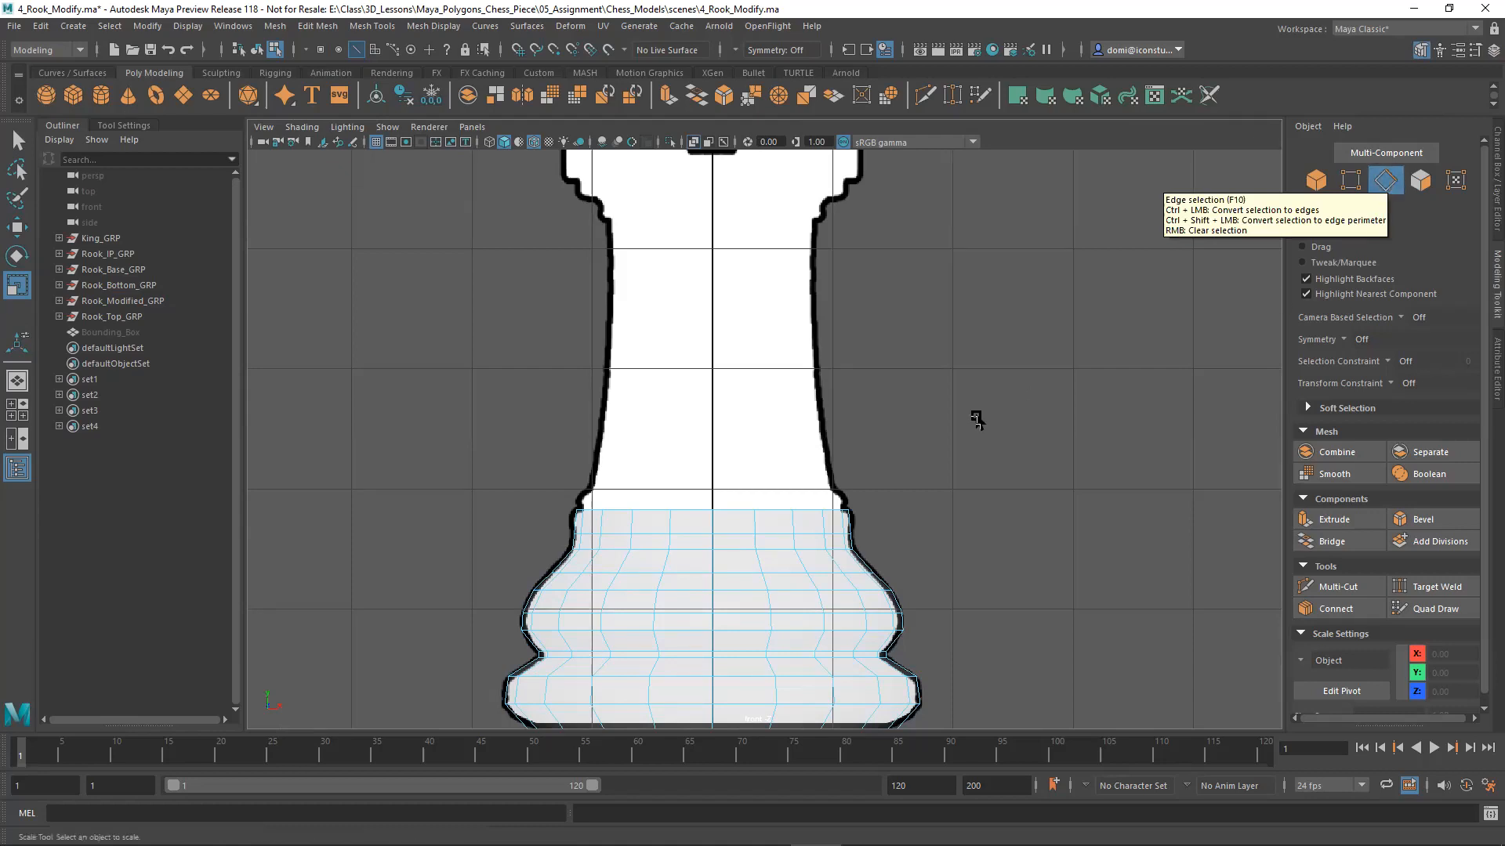
Step: Select the top border edge loop of the base and close the opening with a single cap face
double_click(740, 511)
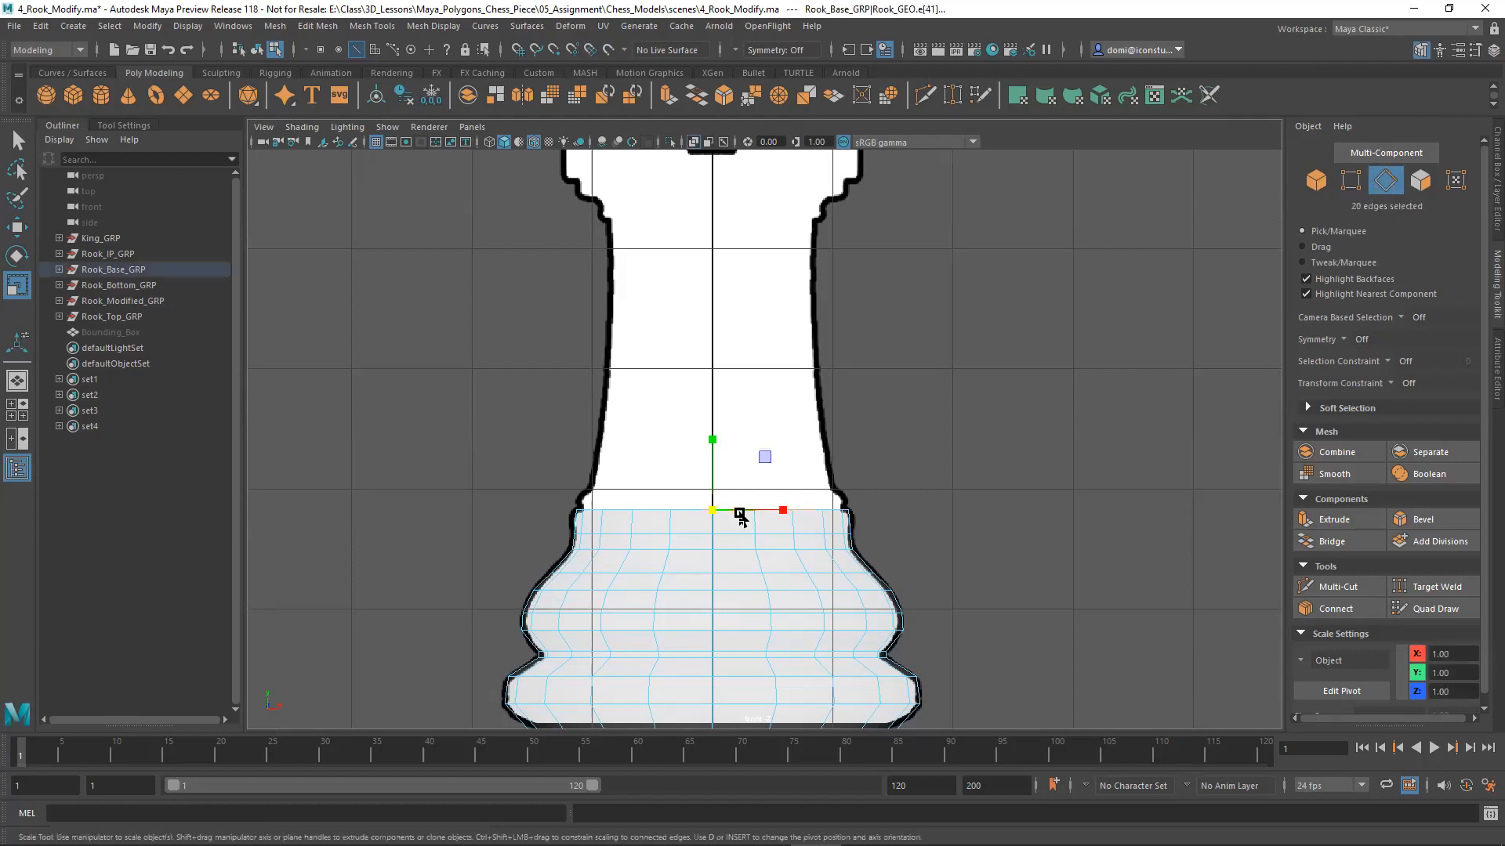
key("space")
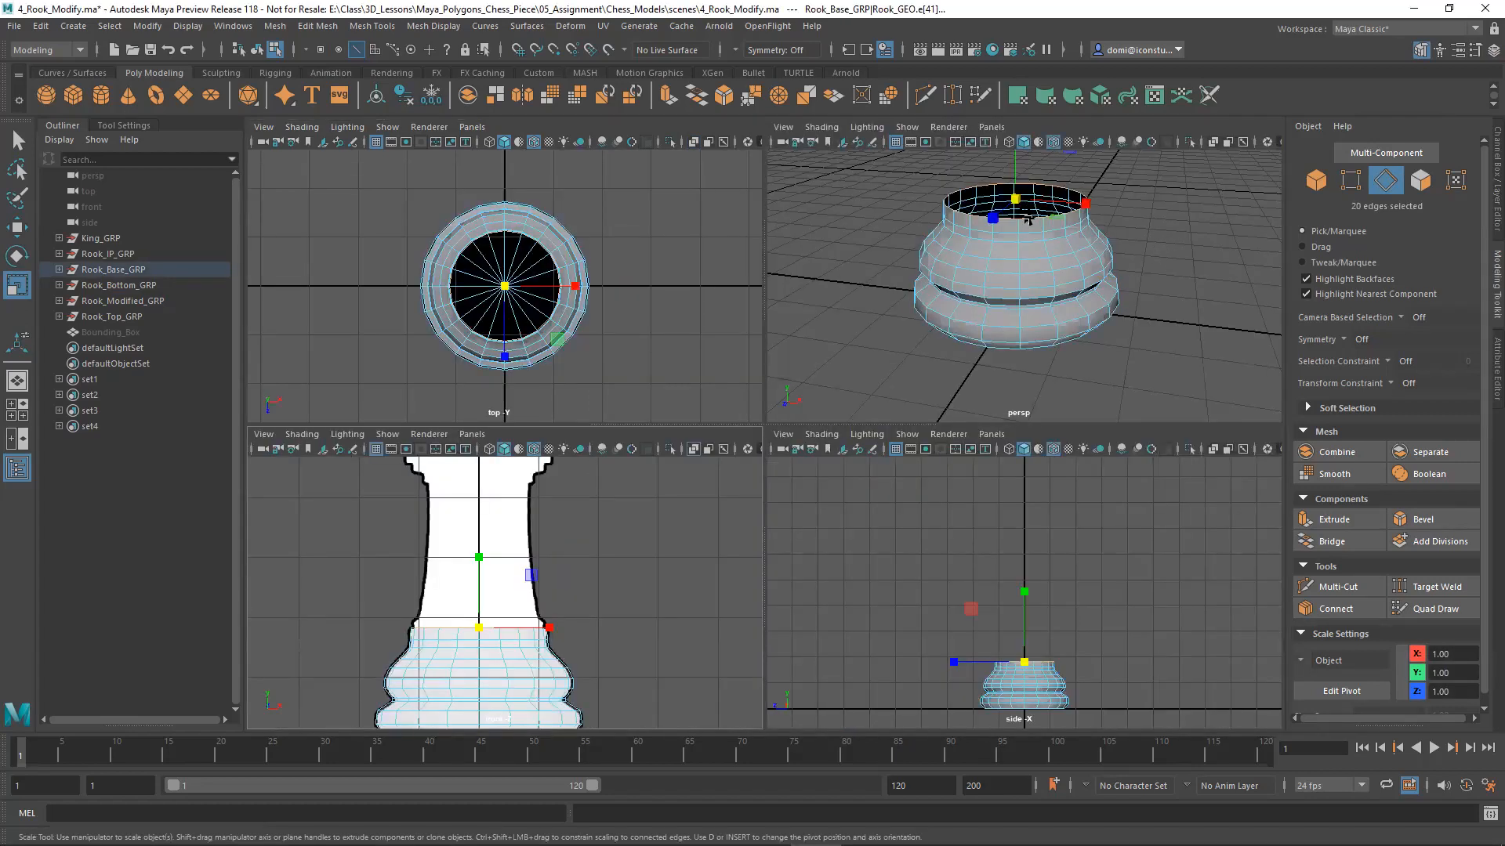
key("w")
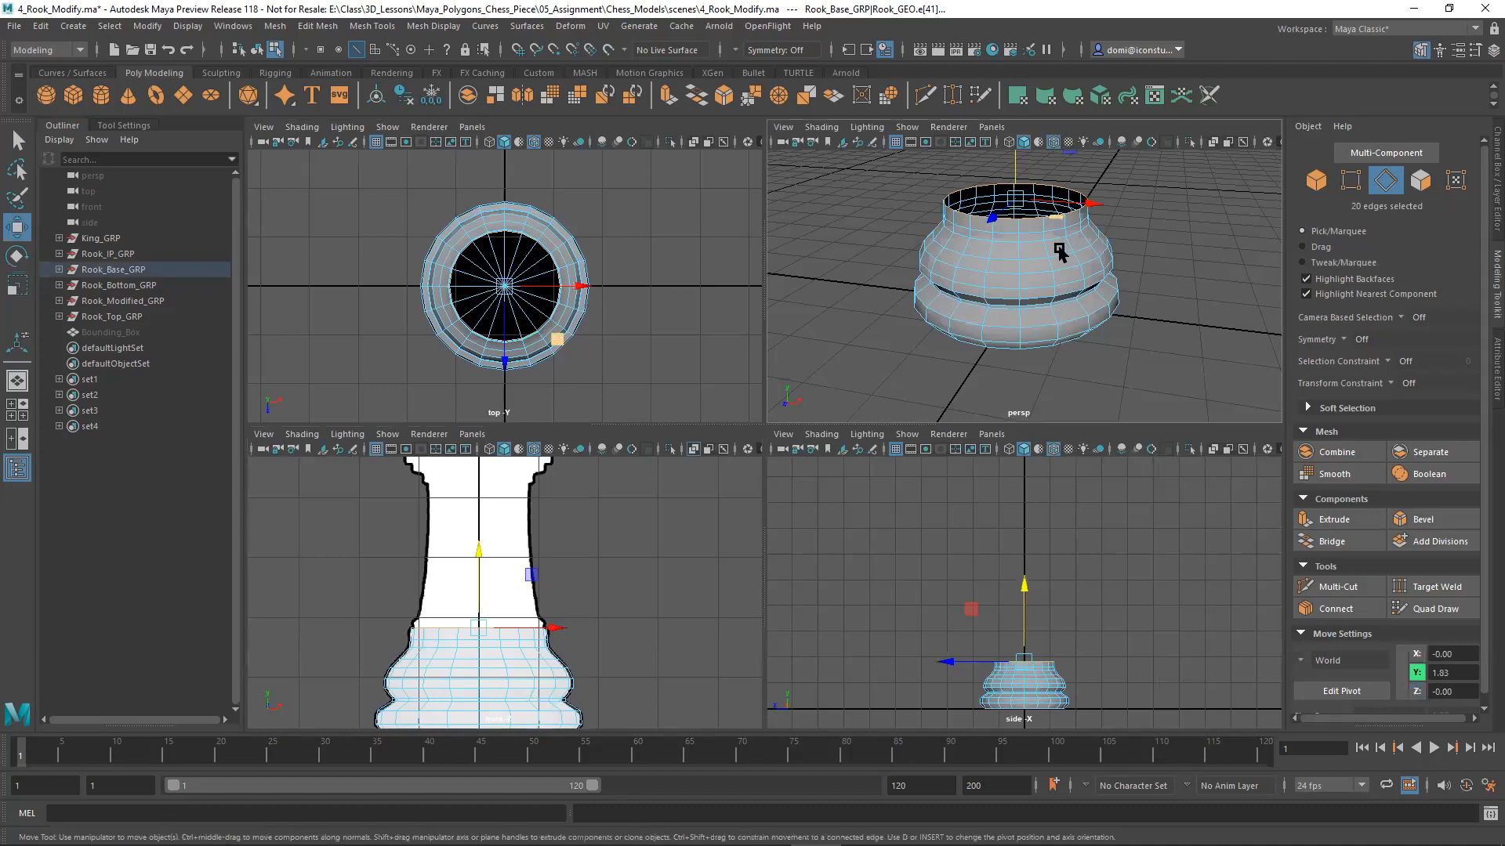
left_click(1346, 540)
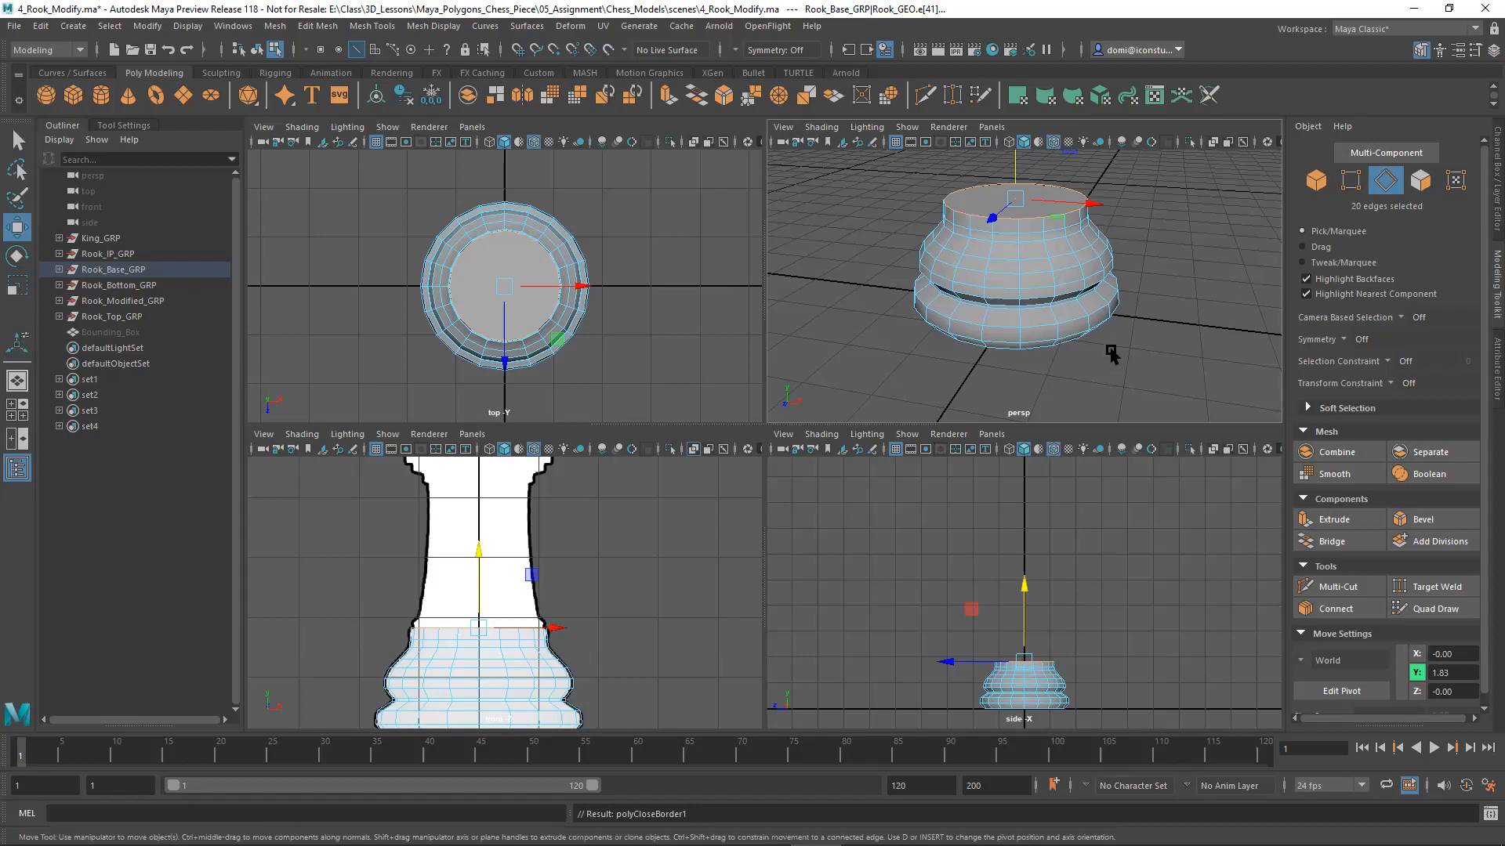
Step: Try raising the capped top loop vertically, undo the move, and remove the cap face
right_click_drag(1111, 353, 1035, 342, "alt")
left_click_drag(1034, 342, 1011, 402, "alt")
right_click_drag(1011, 403, 1028, 376, "alt")
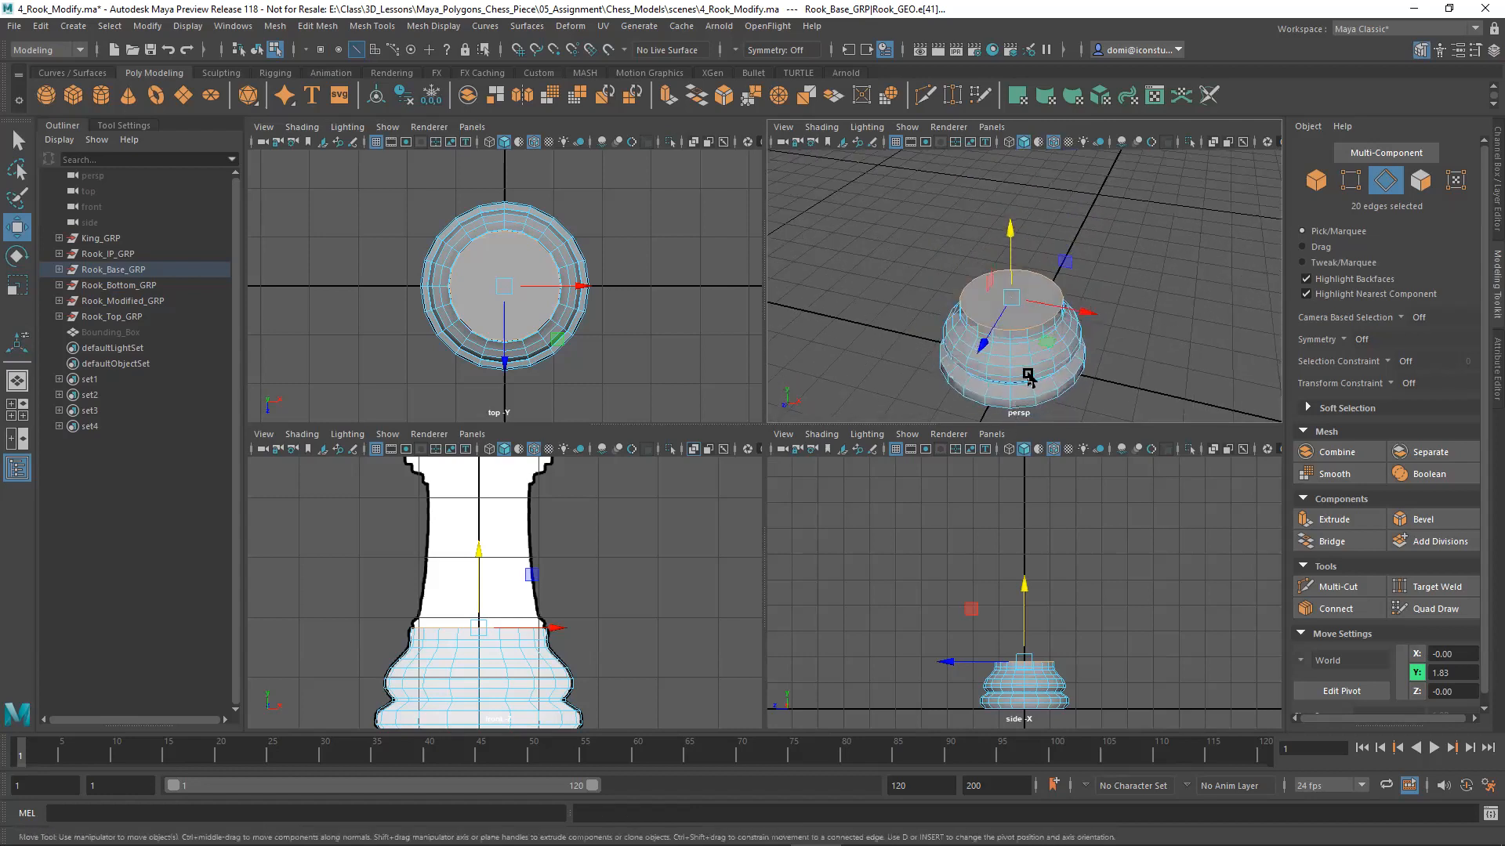
left_click_drag(1027, 374, 1071, 344, "alt")
left_click_drag(1009, 221, 1009, 203)
key("ctrl+z")
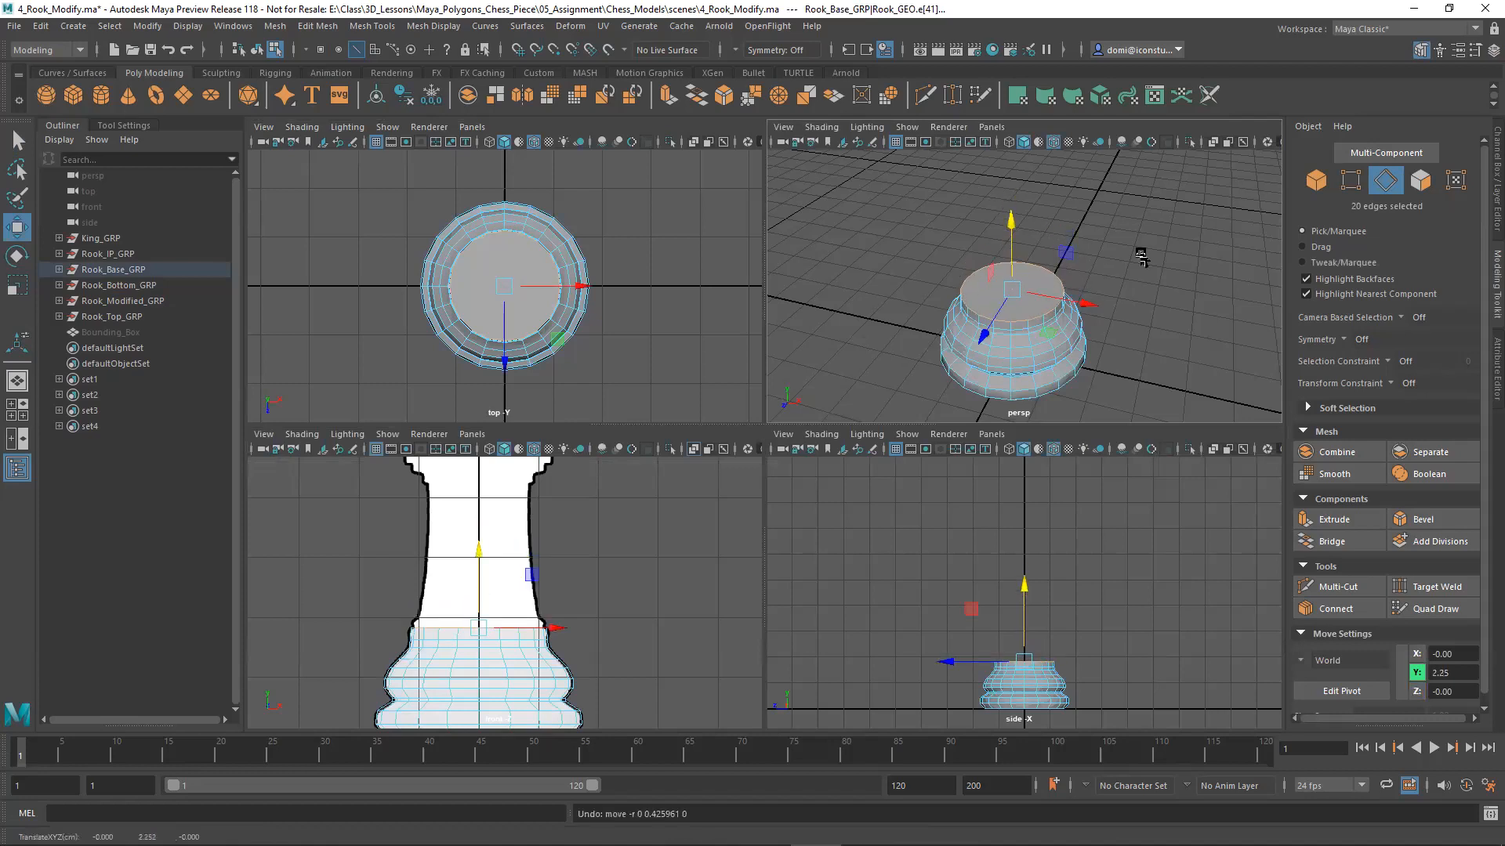
key("Delete")
left_click(1144, 247)
Step: Extrude the open top border edge loop of the base and switch the extrude manipulator from local to world axes
left_click_drag(1144, 247, 1118, 343, "alt")
key("space")
key("f")
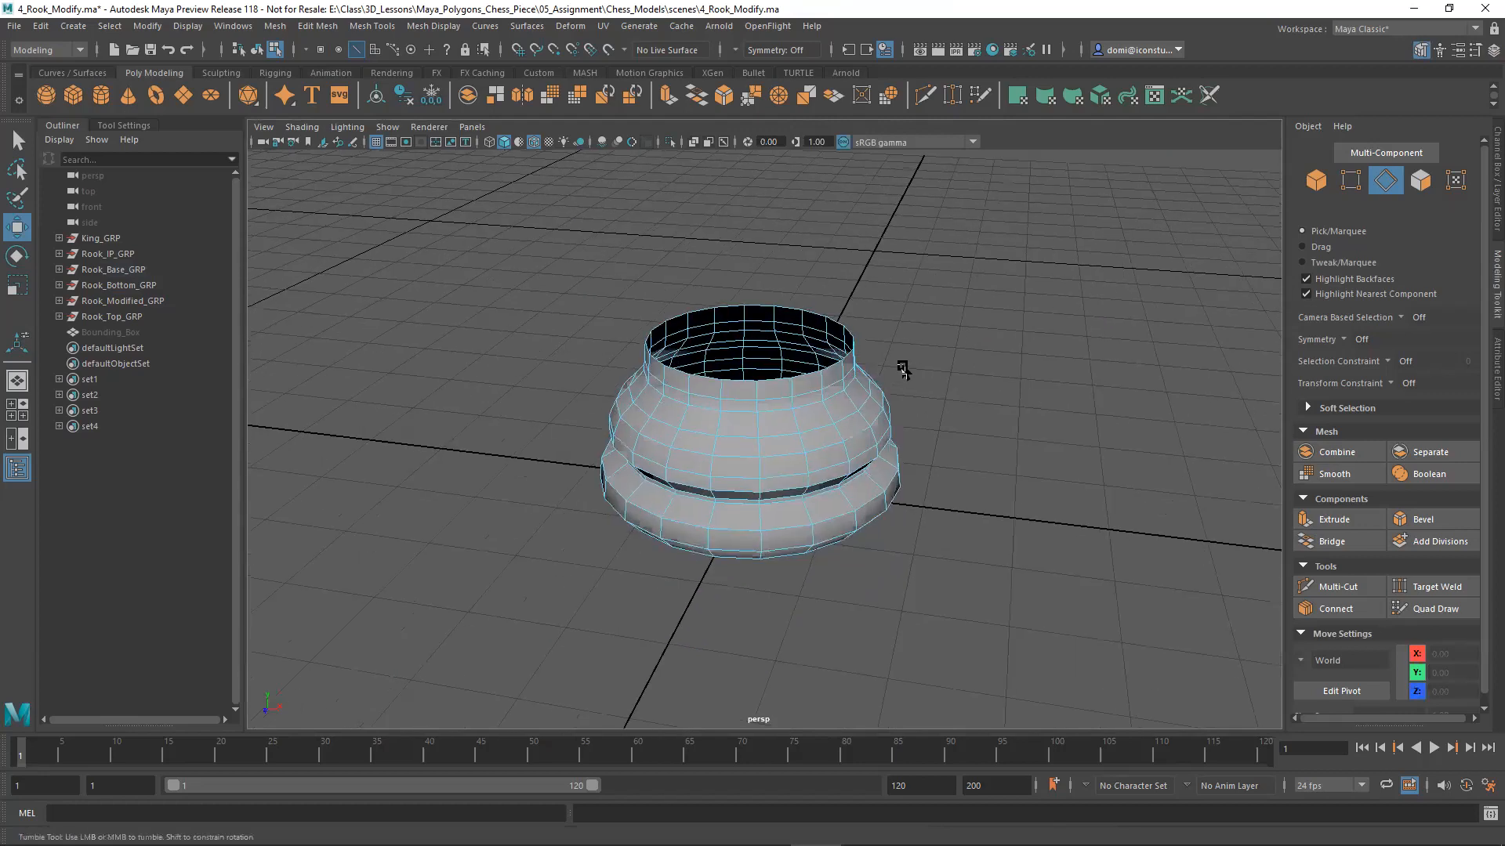
double_click(817, 350)
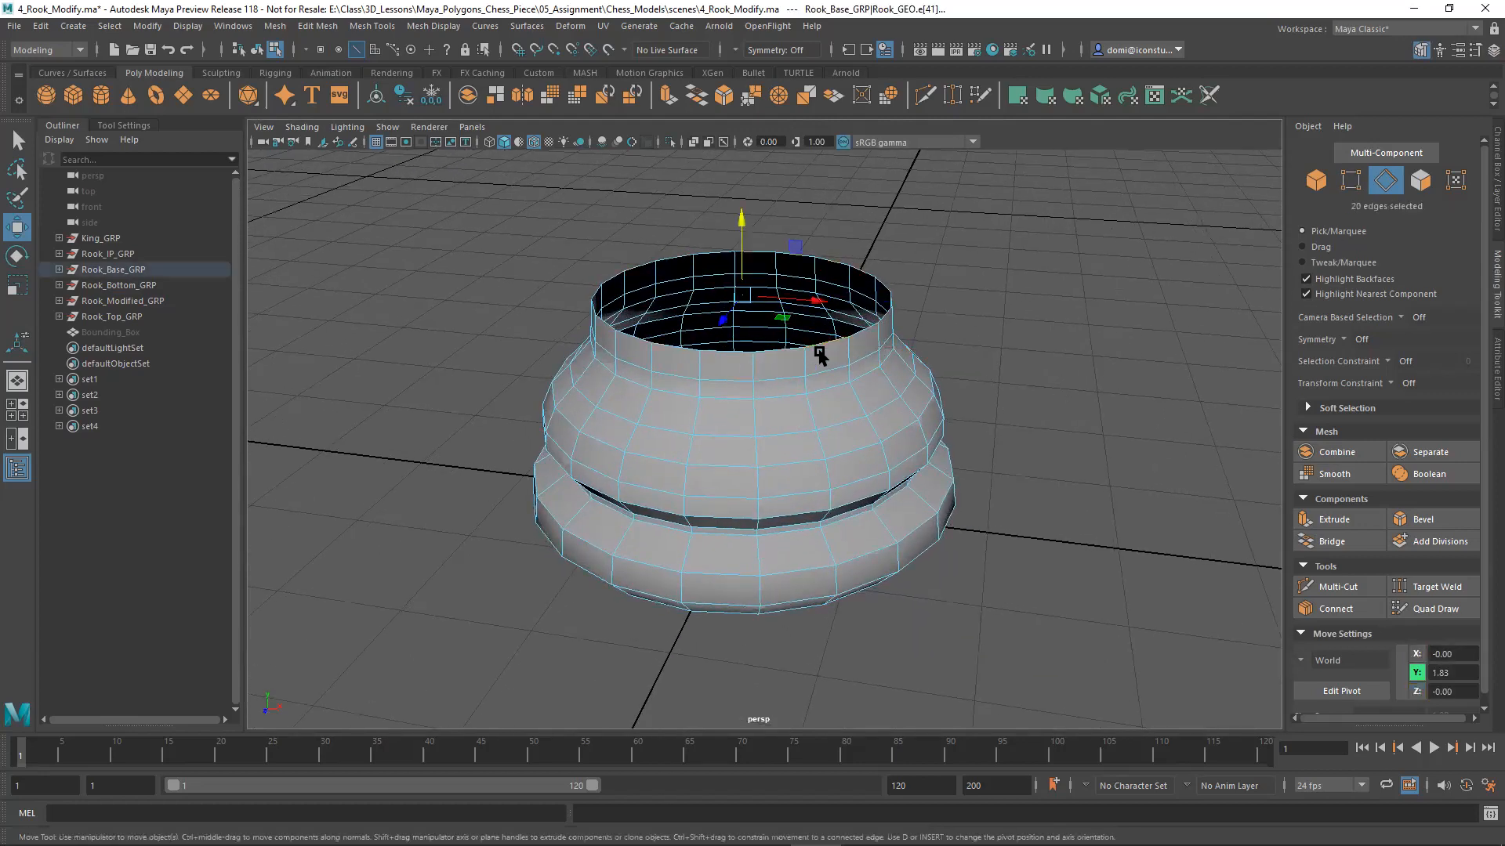
left_click(1333, 520)
left_click_drag(957, 354, 909, 407, "alt")
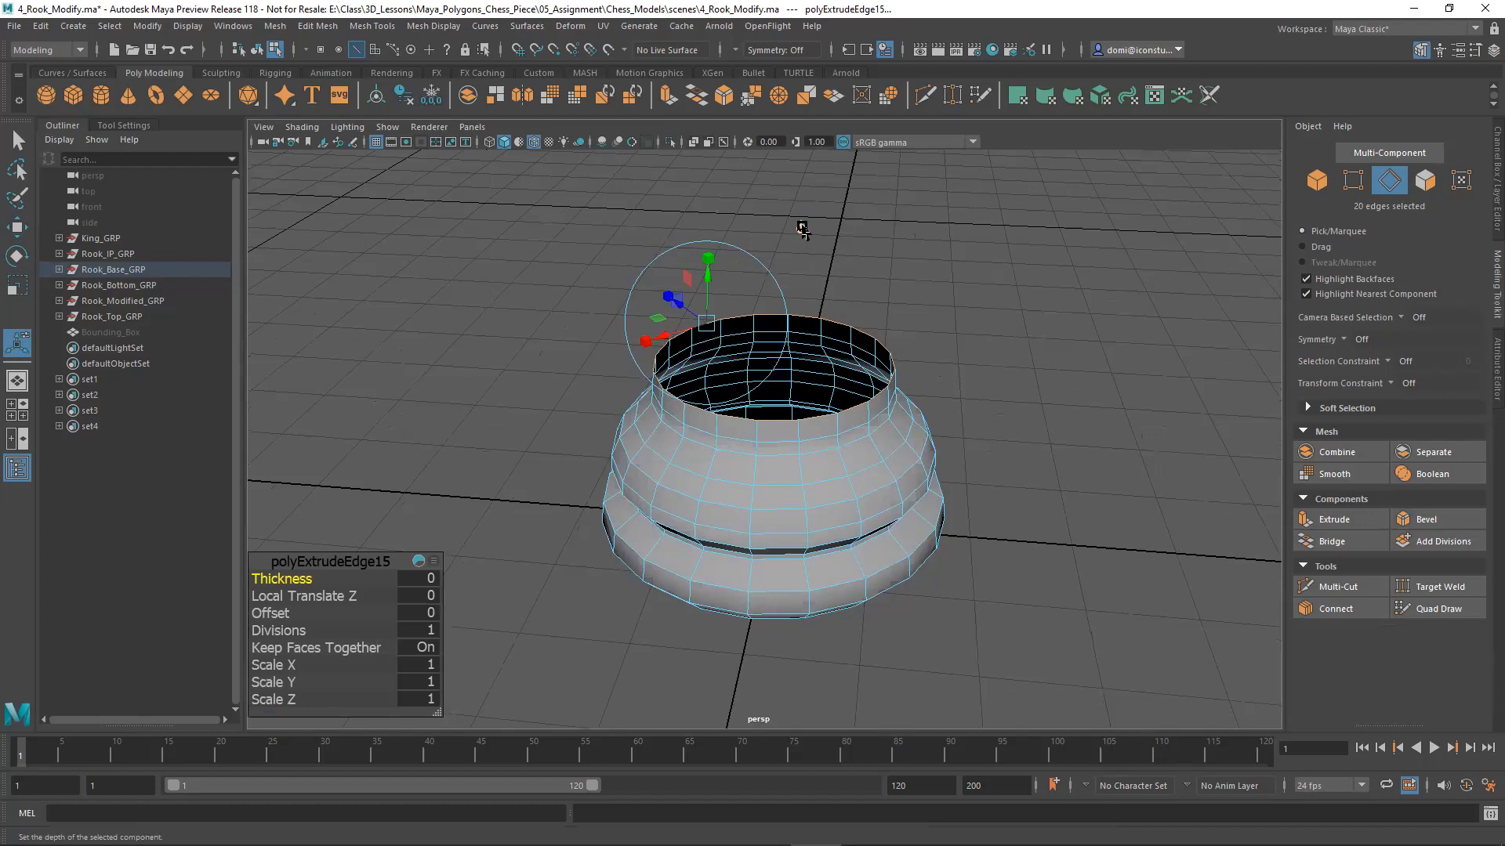
left_click(801, 227)
Step: Raise the extruded top loop a short way straight up from the base
left_click_drag(997, 396, 1054, 382, "alt")
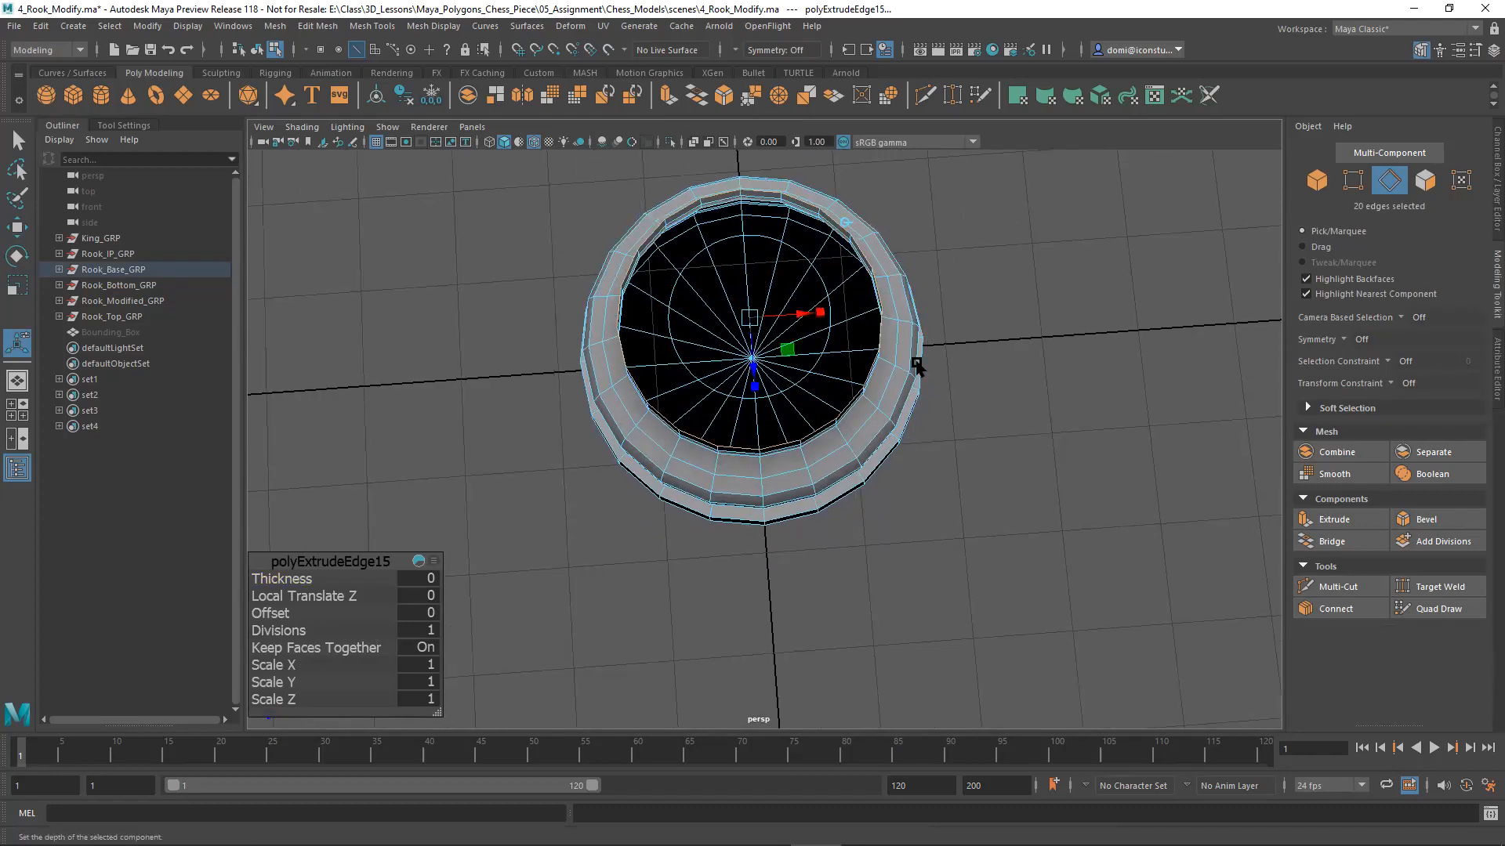
left_click_drag(982, 384, 846, 554, "alt")
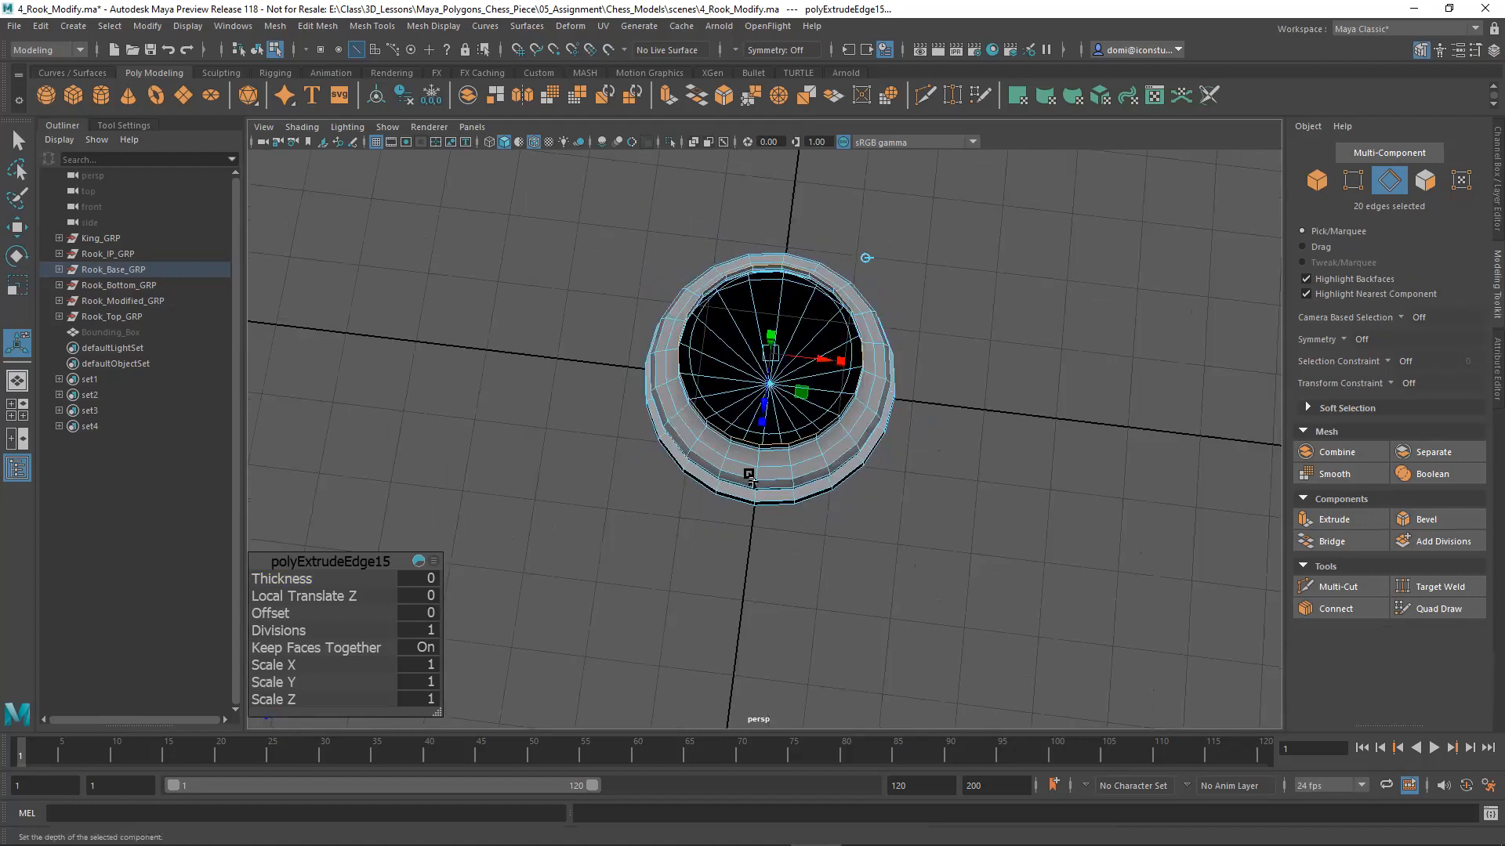
left_click_drag(1034, 468, 815, 276, "alt")
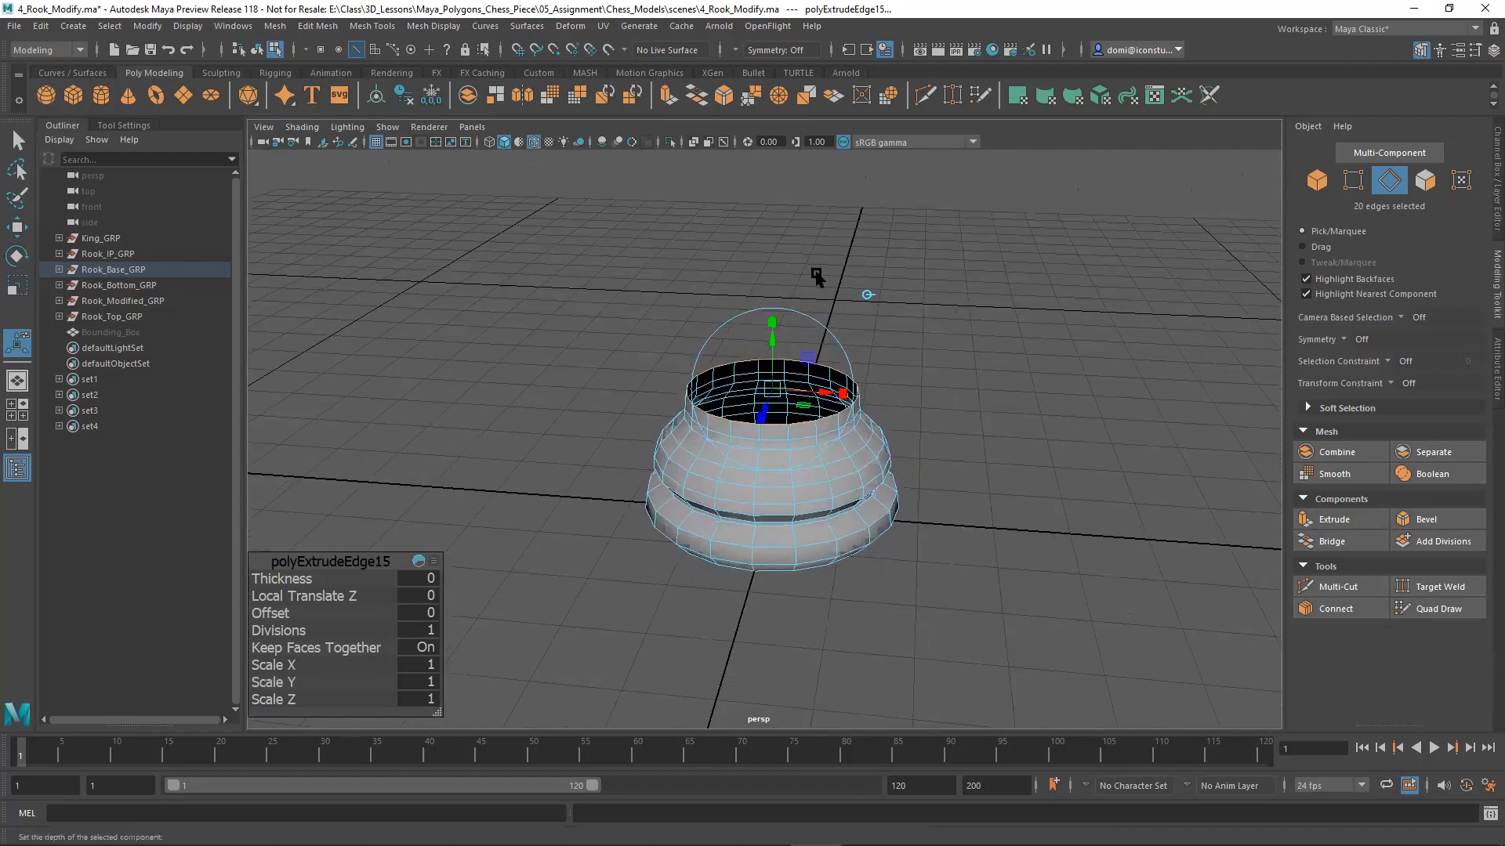
left_click_drag(1033, 377, 883, 410, "alt")
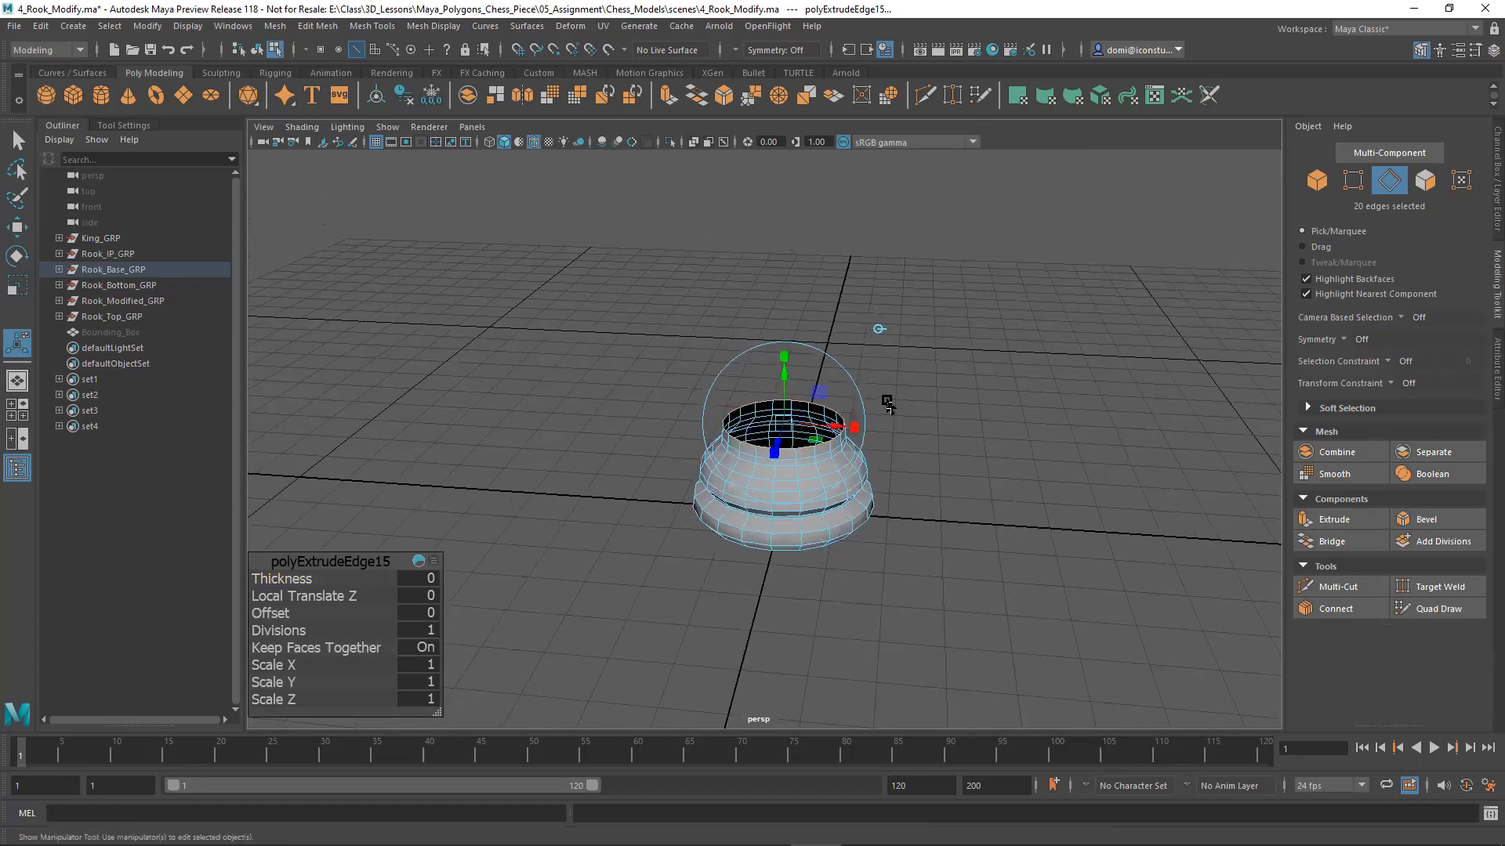
left_click_drag(782, 380, 779, 353)
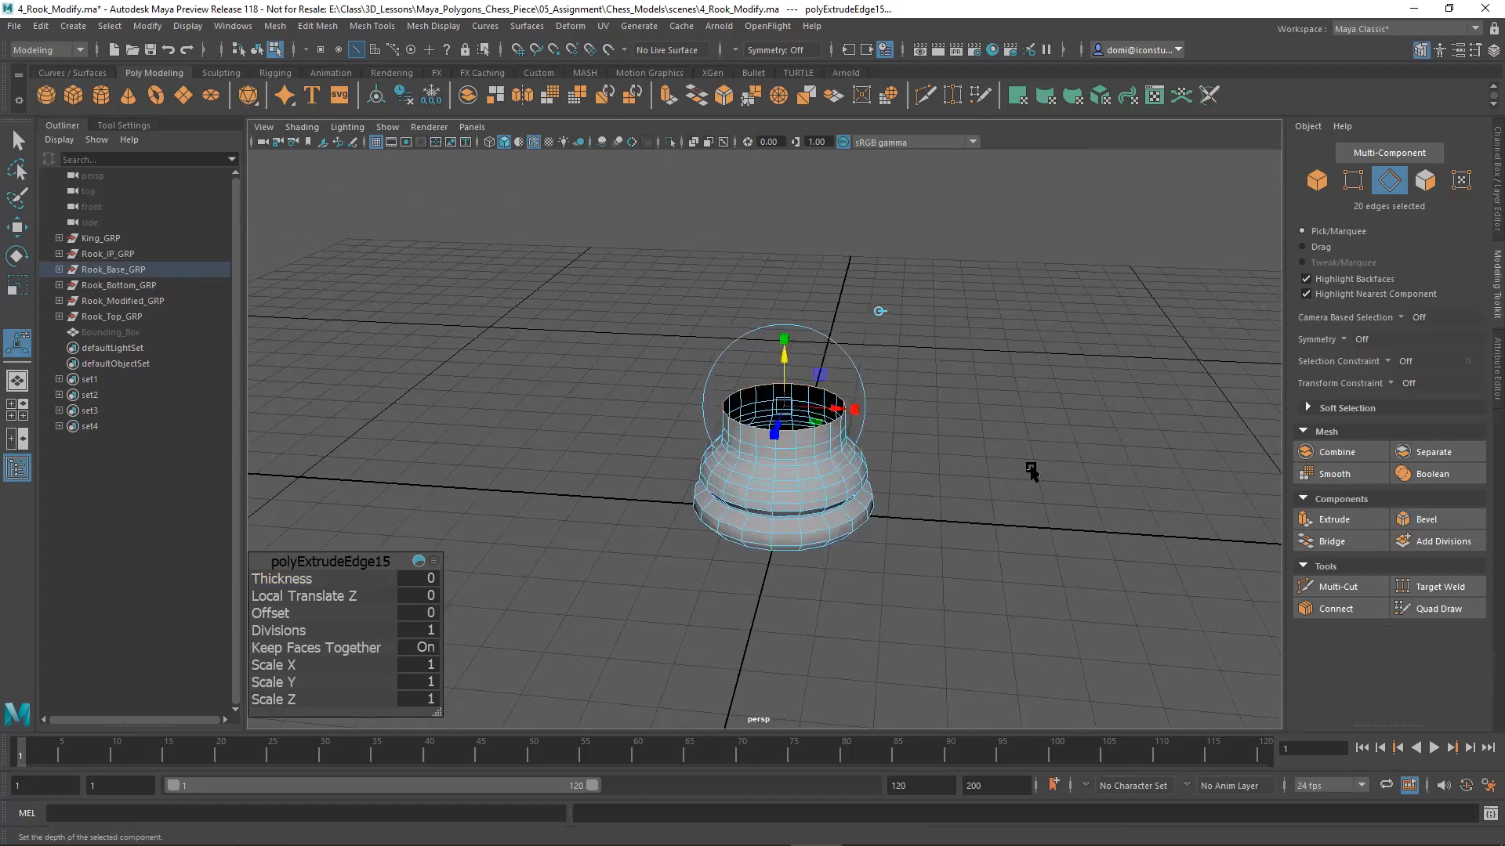
Step: In the front view, raise the extruded loop to the top of the reference shaft, just beneath the rook's head
key("space")
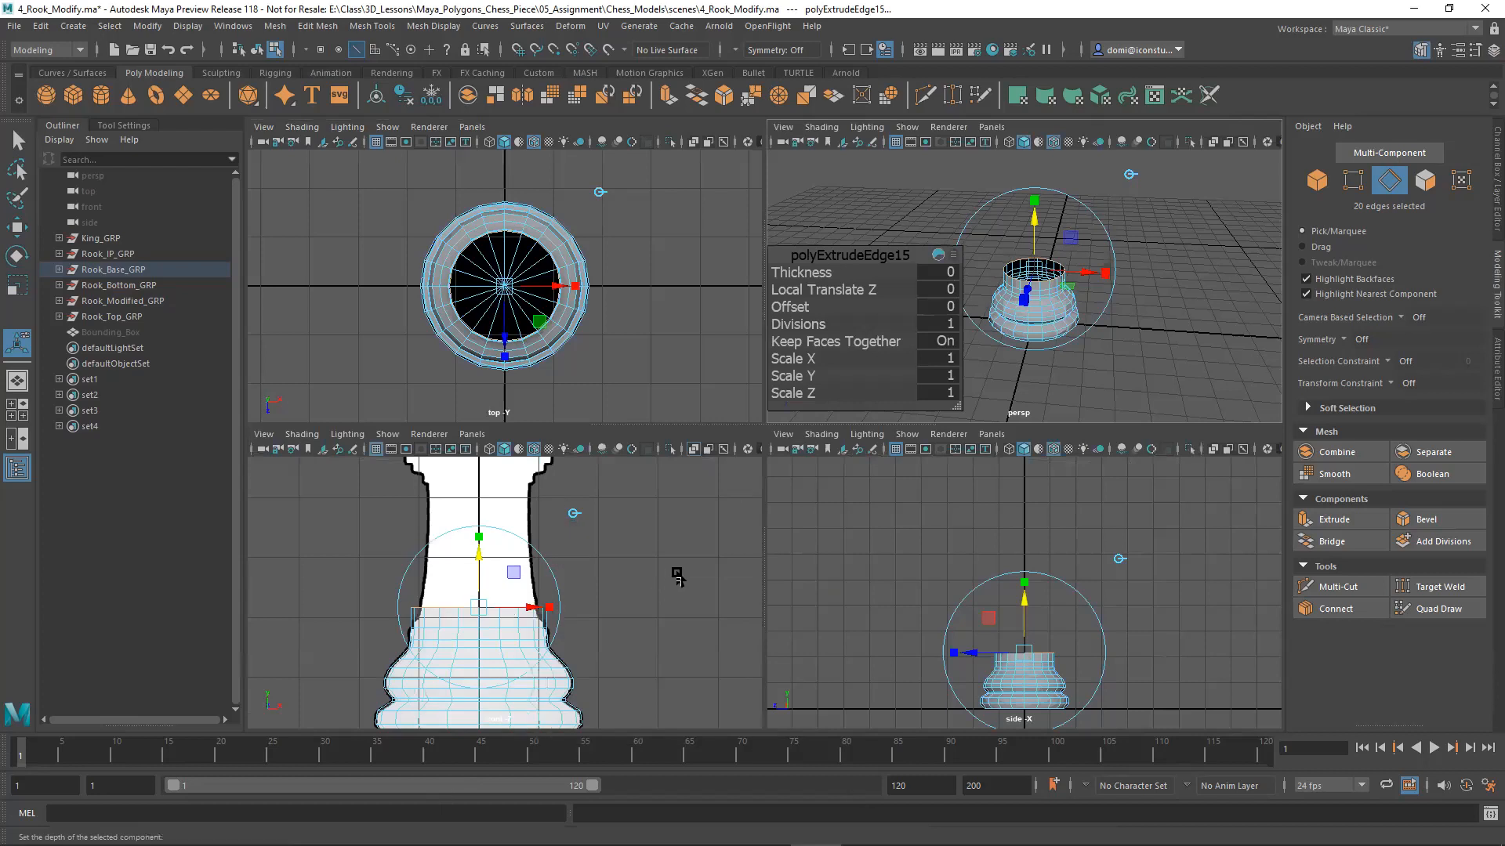
key("space")
right_click_drag(987, 351, 897, 356, "alt")
middle_click_drag(924, 372, 931, 394, "alt")
right_click_drag(940, 394, 1313, 420, "alt")
middle_click_drag(1065, 446, 1098, 433, "alt")
left_click_drag(770, 427, 759, 252)
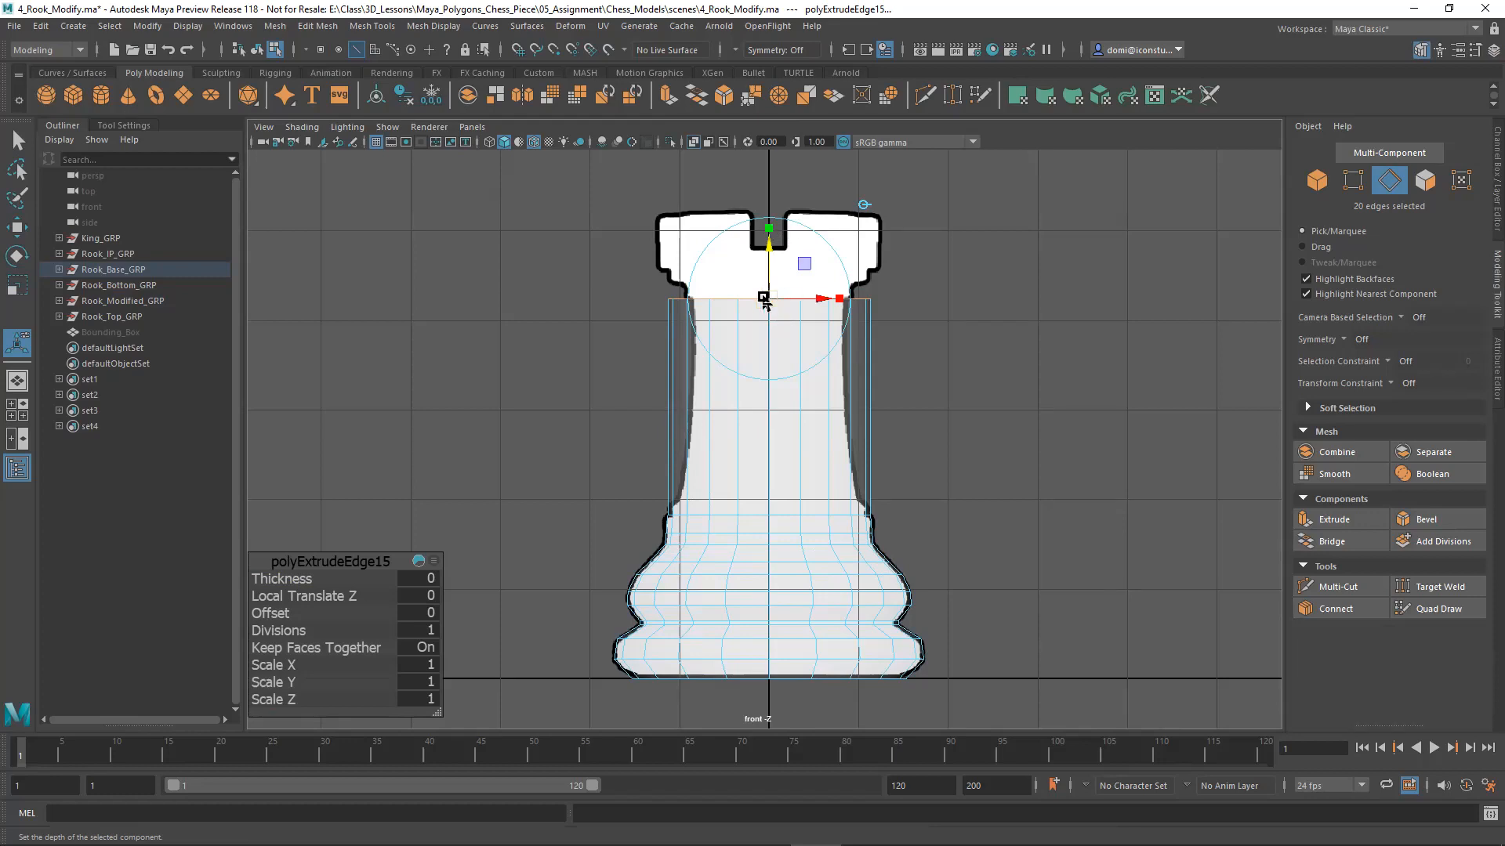
mouse_move(768, 239)
left_mouse_down()
mouse_move(769, 274)
mouse_move(769, 239)
left_mouse_up()
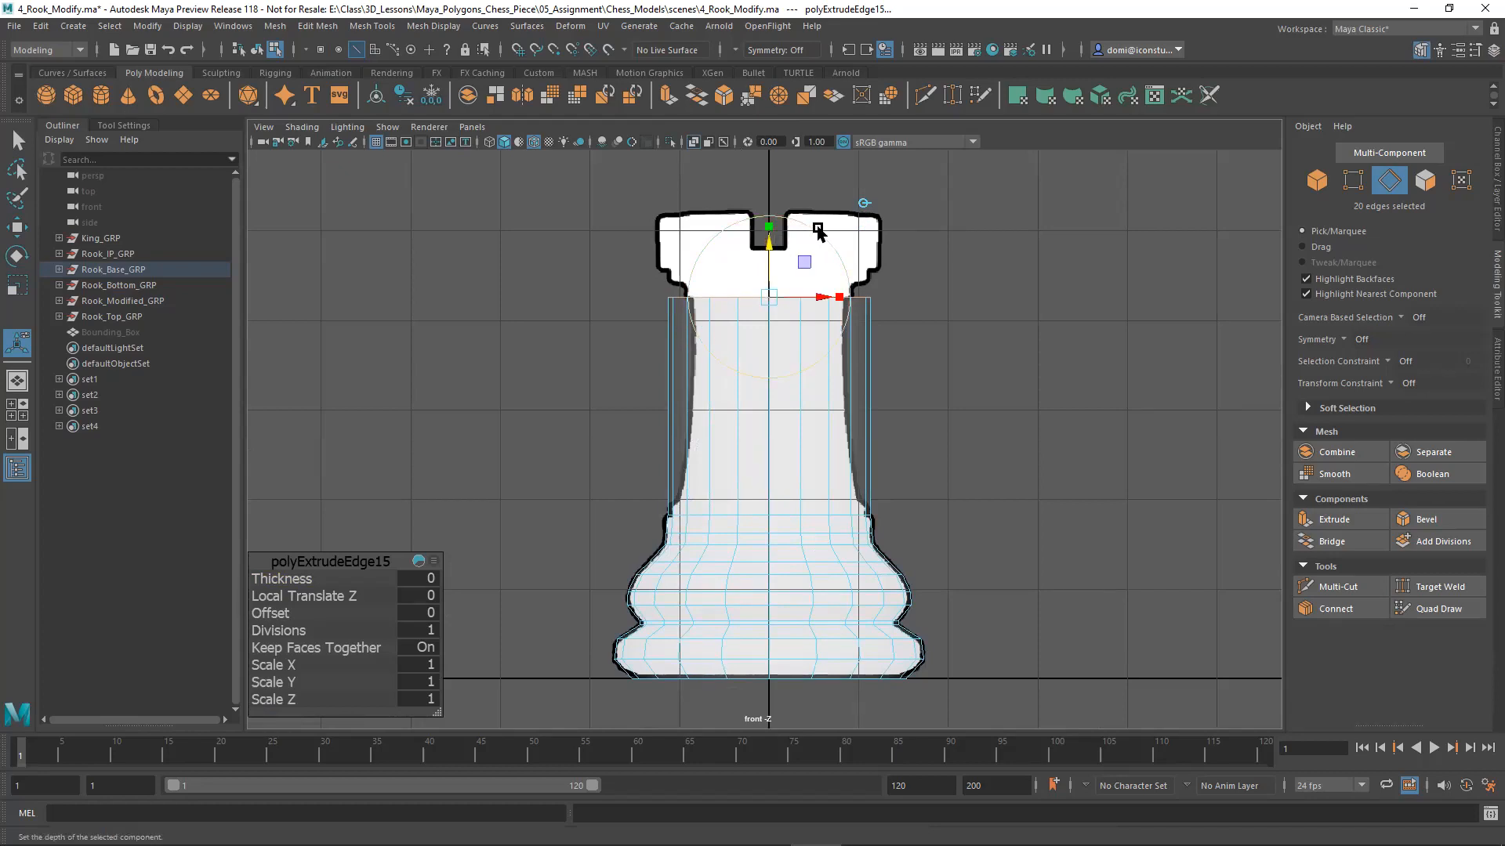
left_click_drag(818, 229, 802, 212)
left_click_drag(827, 258, 819, 255)
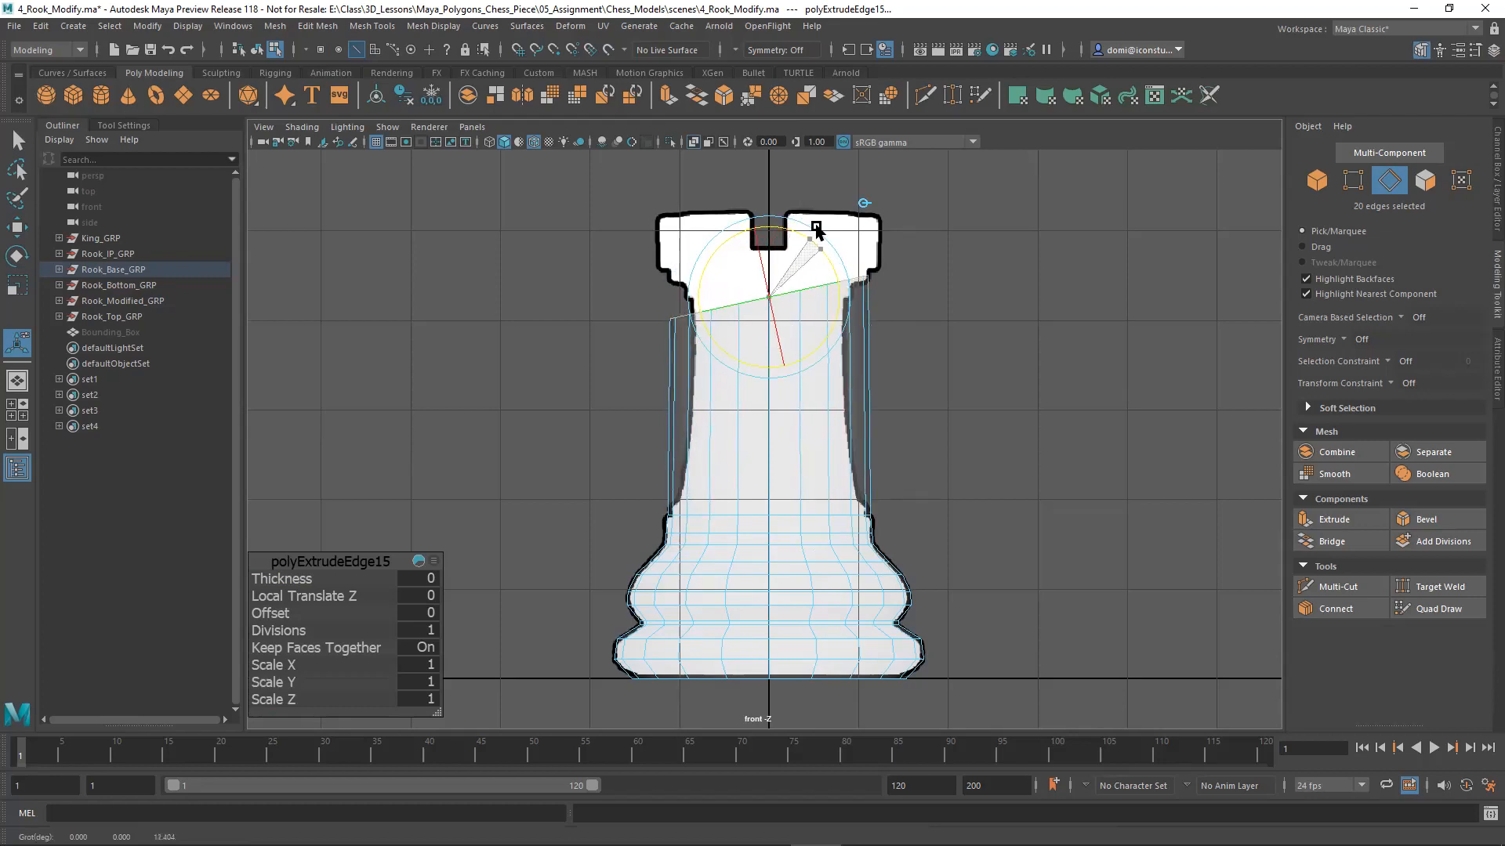
key("ctrl+z")
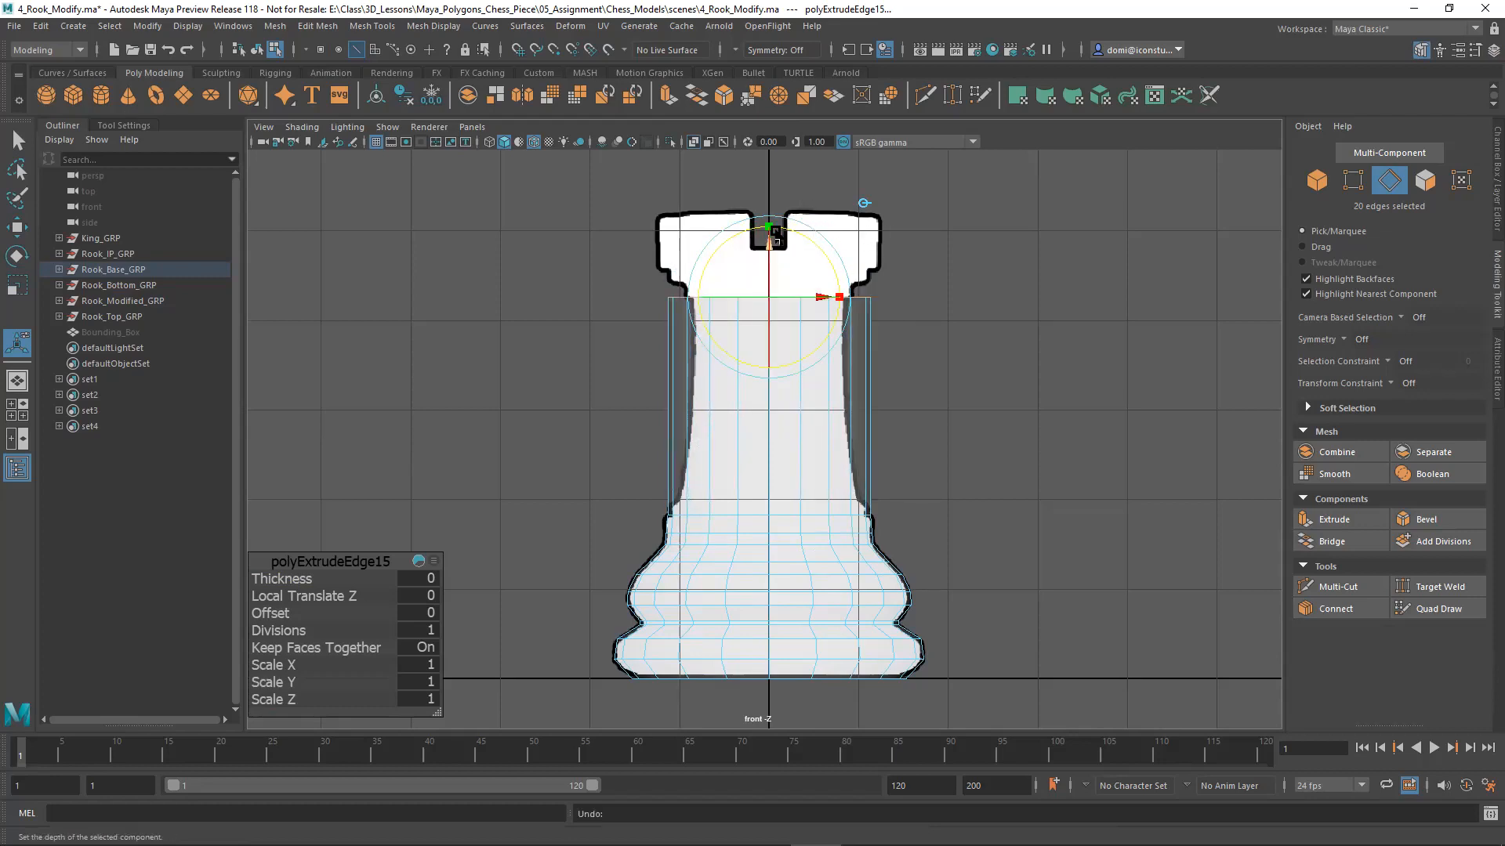
Step: Scale the extruded top loop inward uniformly to about 0.8 so it matches the reference shaft's width beneath the head
left_click(768, 226)
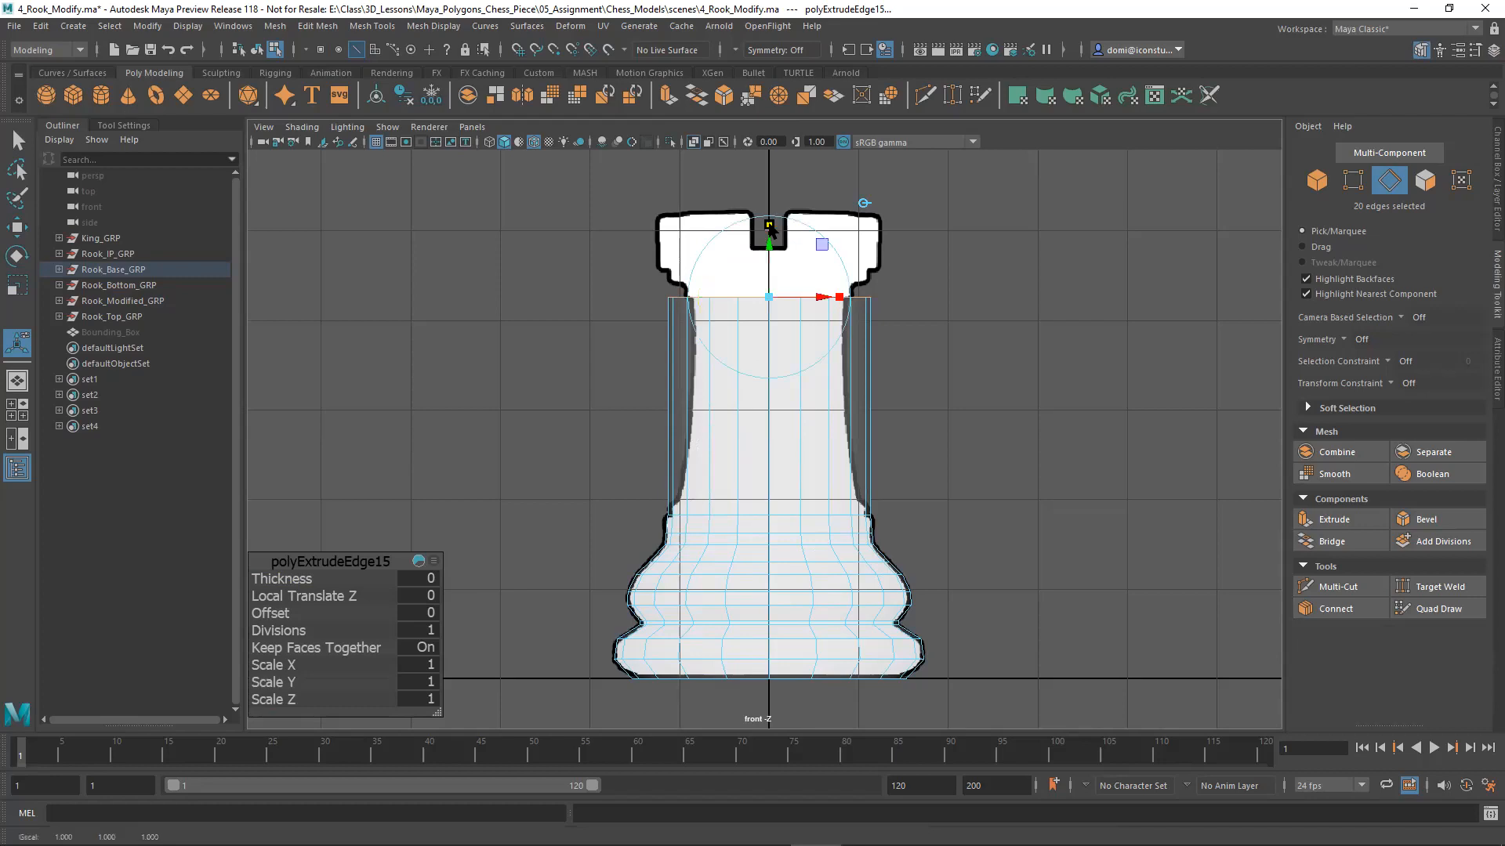
left_click_drag(768, 298, 757, 302)
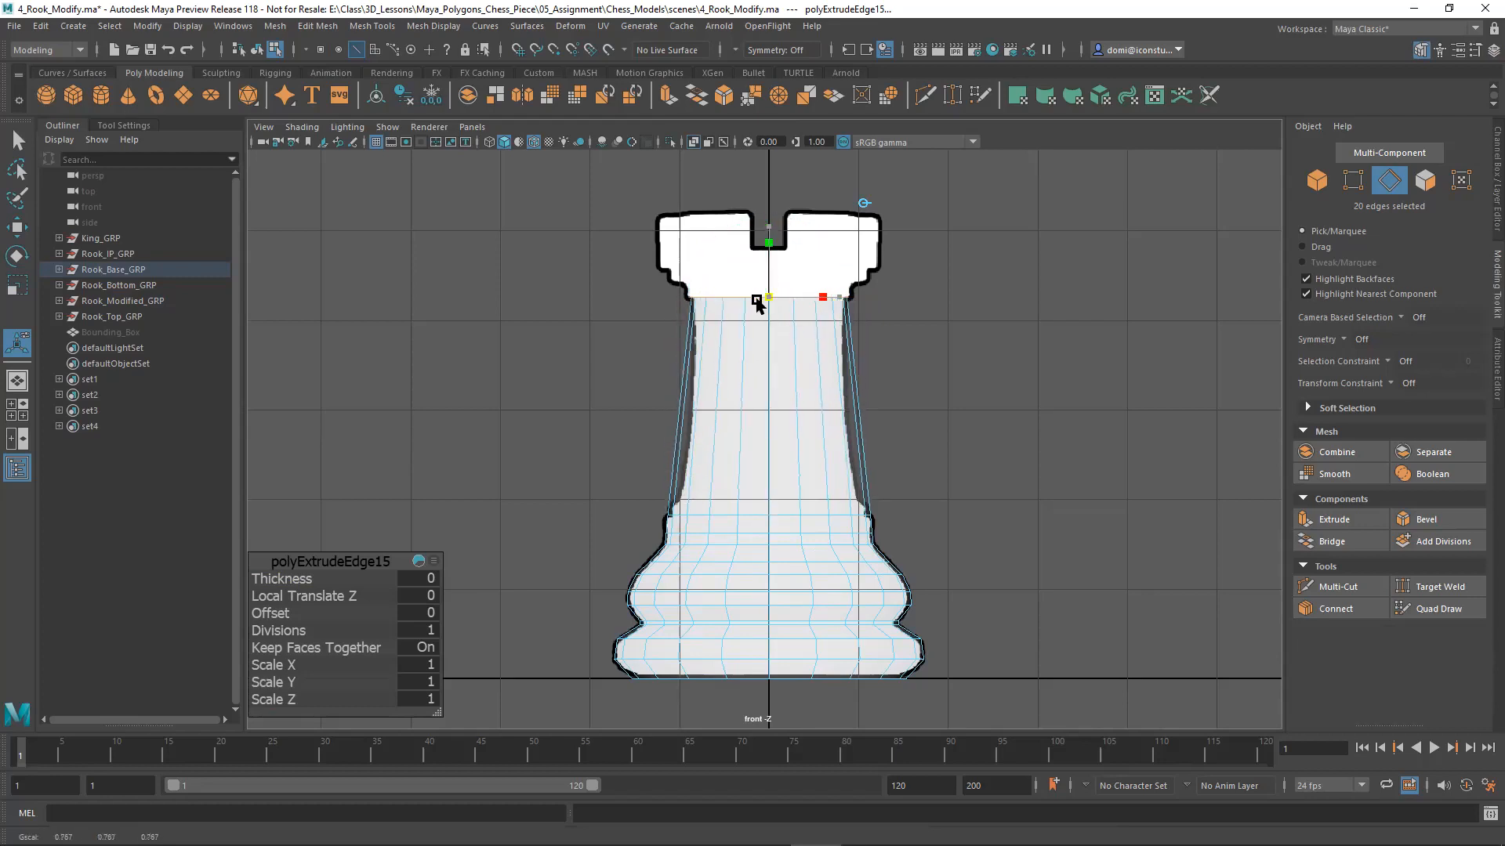
left_click(1011, 321)
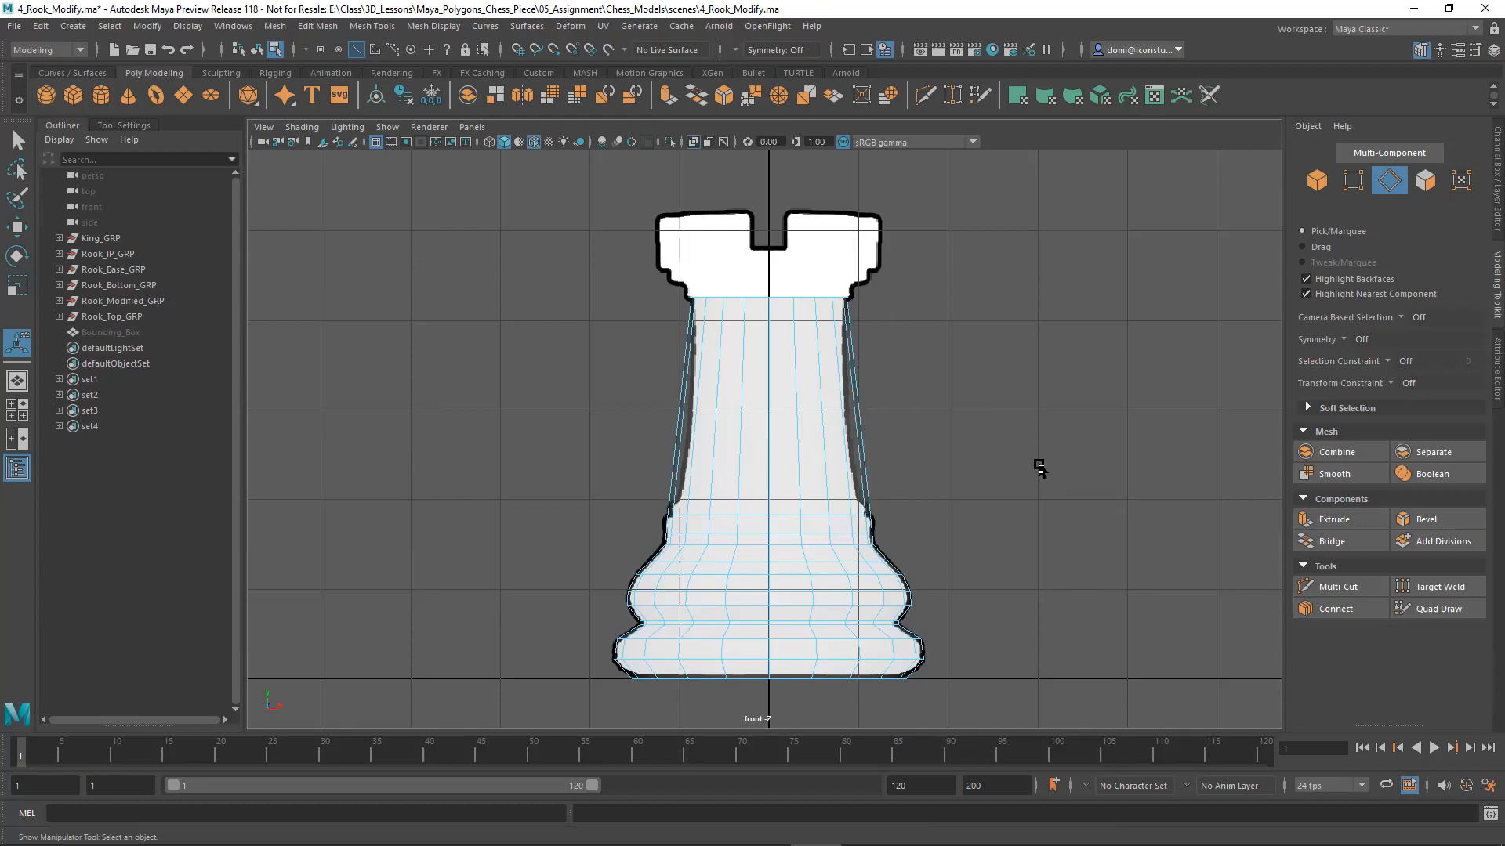
Step: Insert a horizontal edge loop around the shaft about halfway up with the Insert Edge Loop tool
left_click(377, 26)
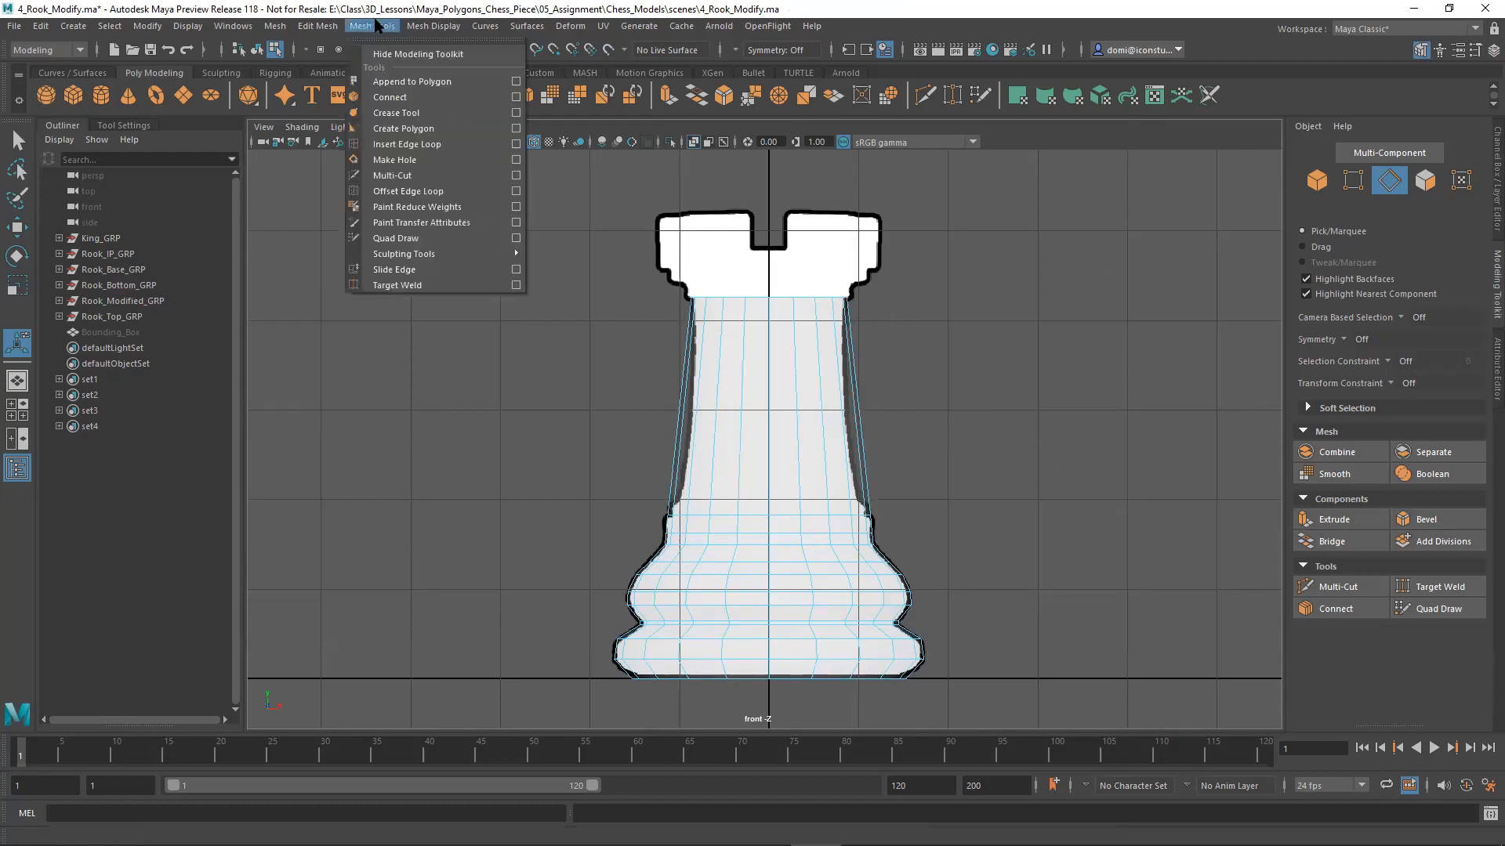
left_click(384, 146)
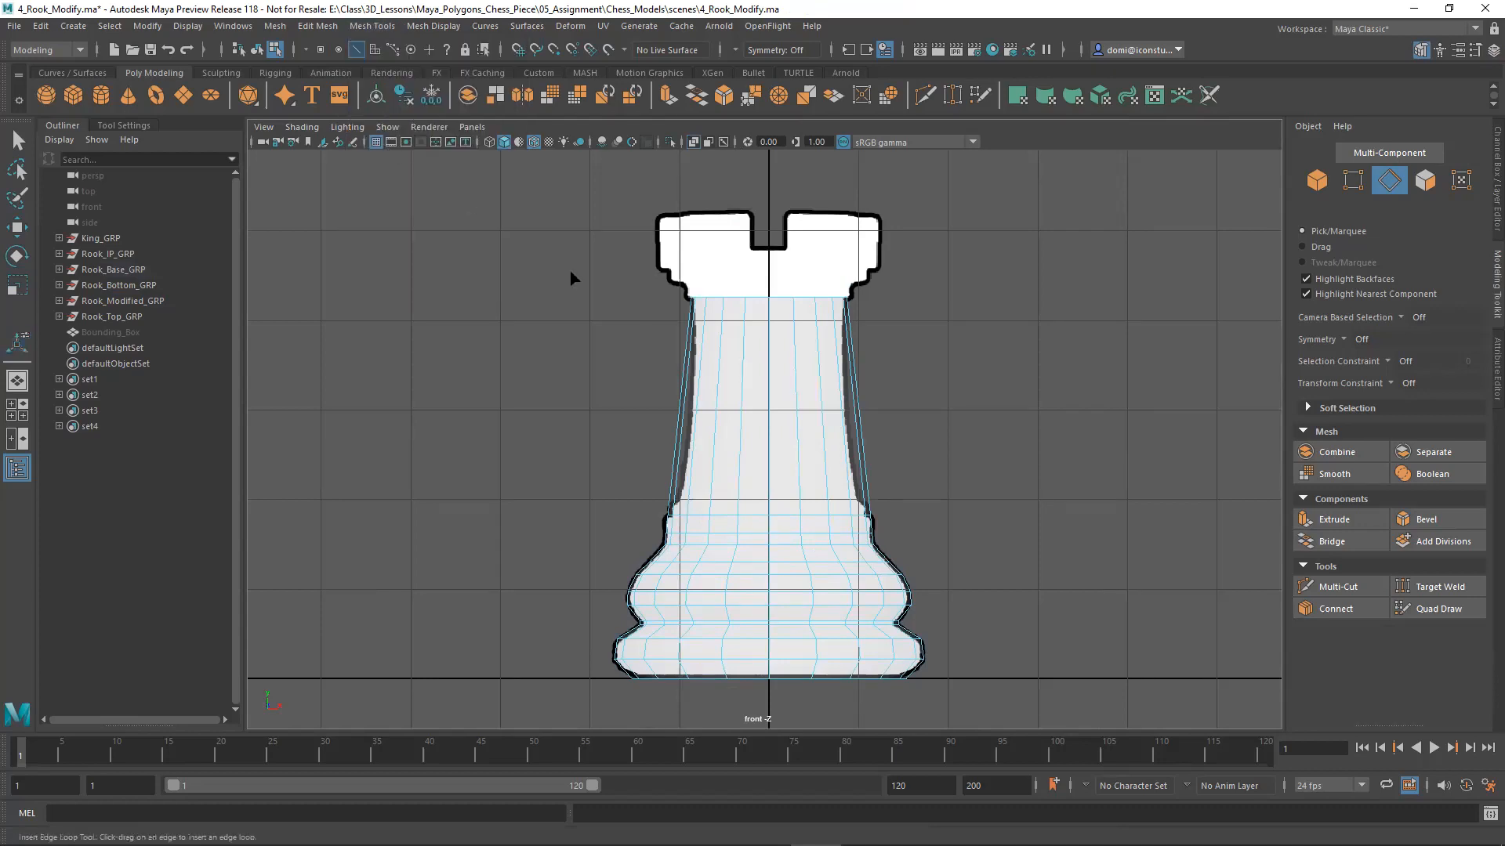
left_click(798, 413)
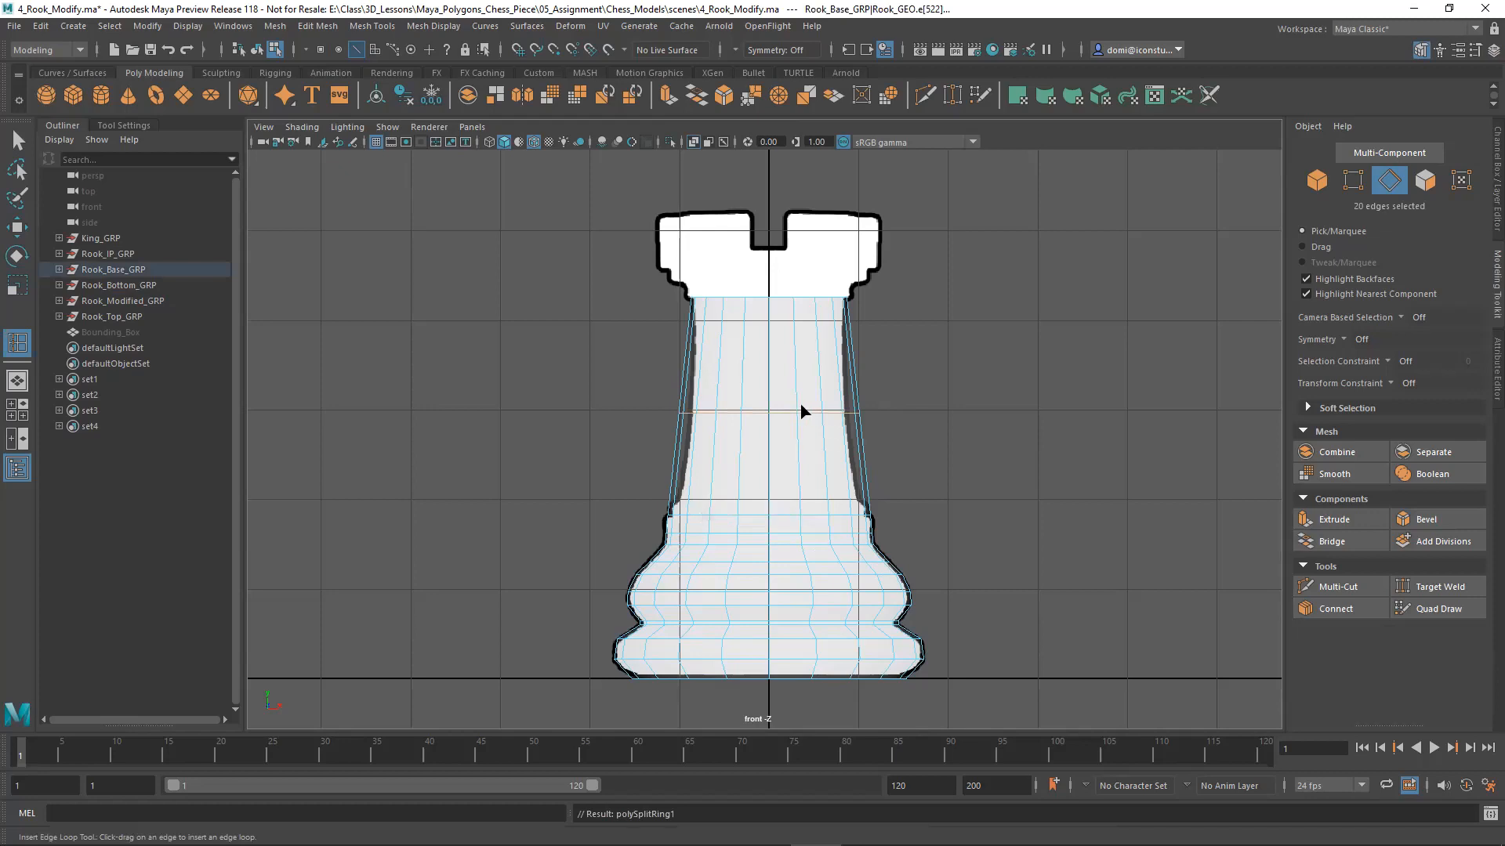
Step: Move the mid-shaft edge loop vertically with grid snapping so it sits at Y 3.00
right_click_drag(1054, 392, 1293, 398, "alt")
middle_click_drag(1098, 400, 1104, 362, "alt")
right_click_drag(1136, 363, 1254, 366, "alt")
middle_click_drag(1094, 376, 1074, 460, "alt")
right_click_drag(1078, 454, 1109, 453, "alt")
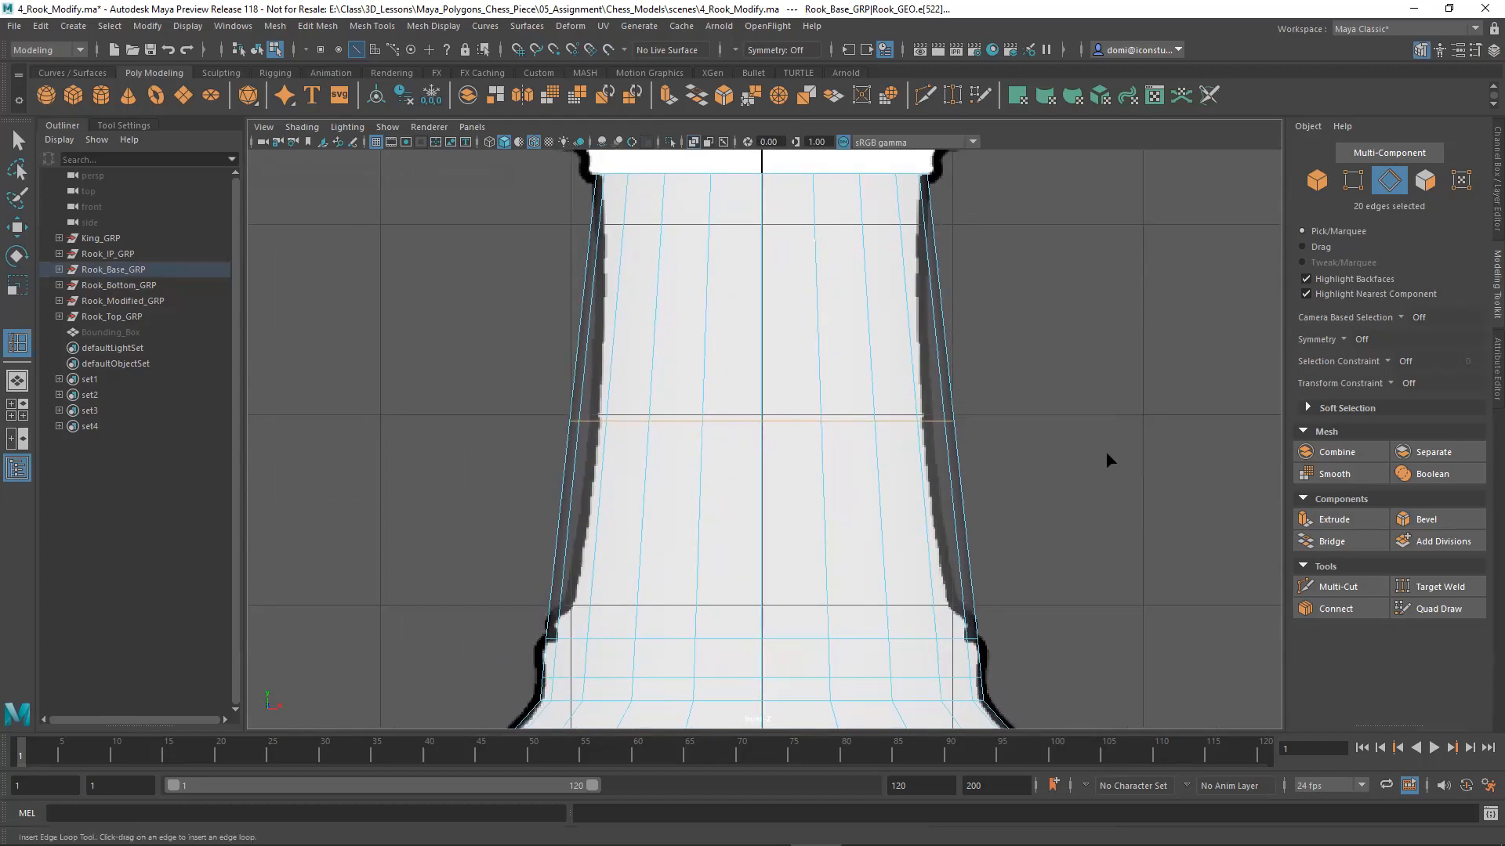
right_click_drag(1096, 427, 1034, 436, "alt")
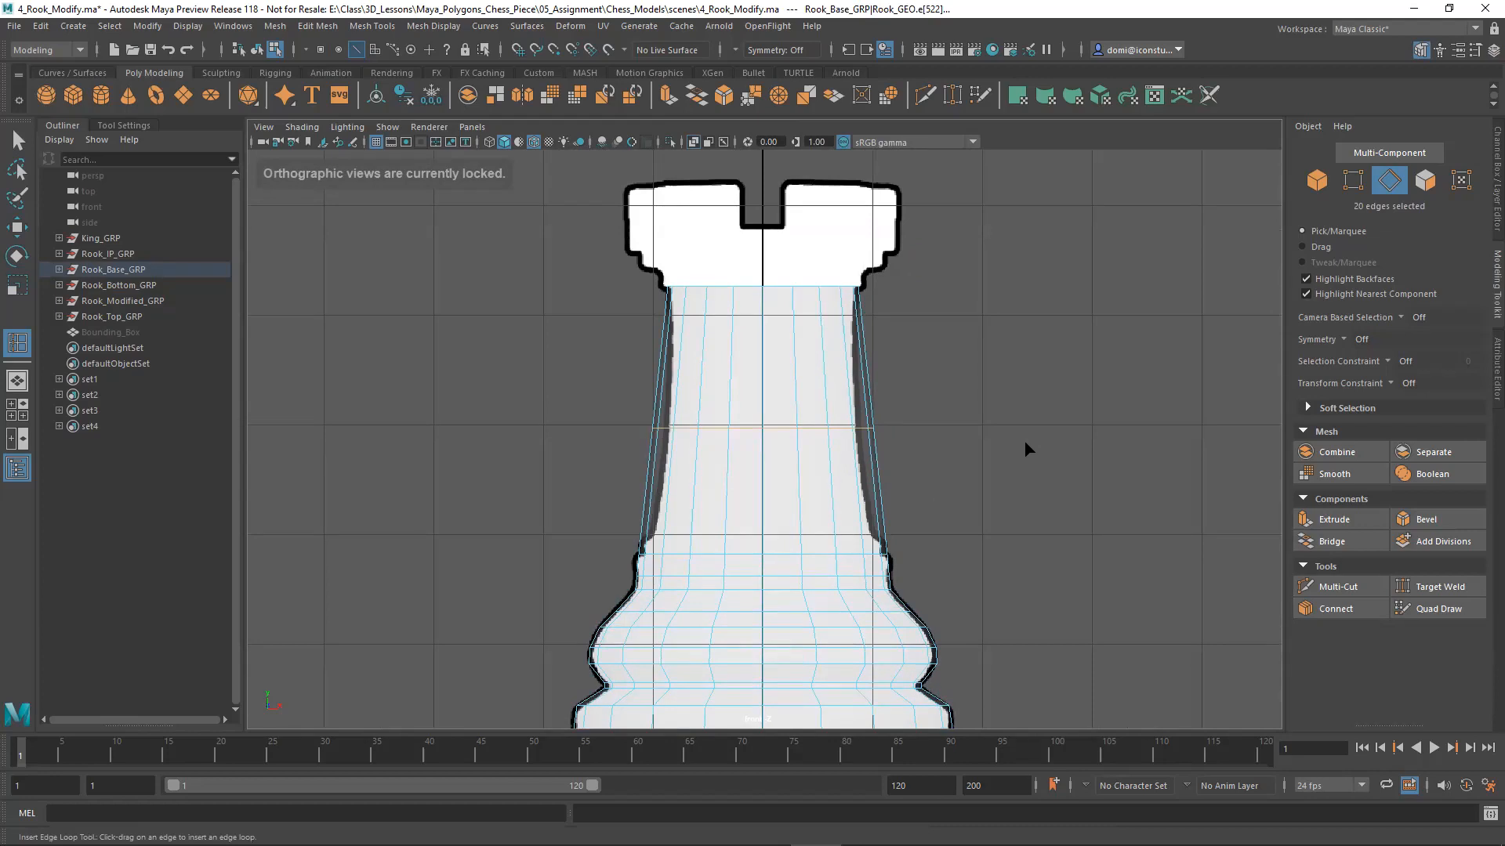
key("w")
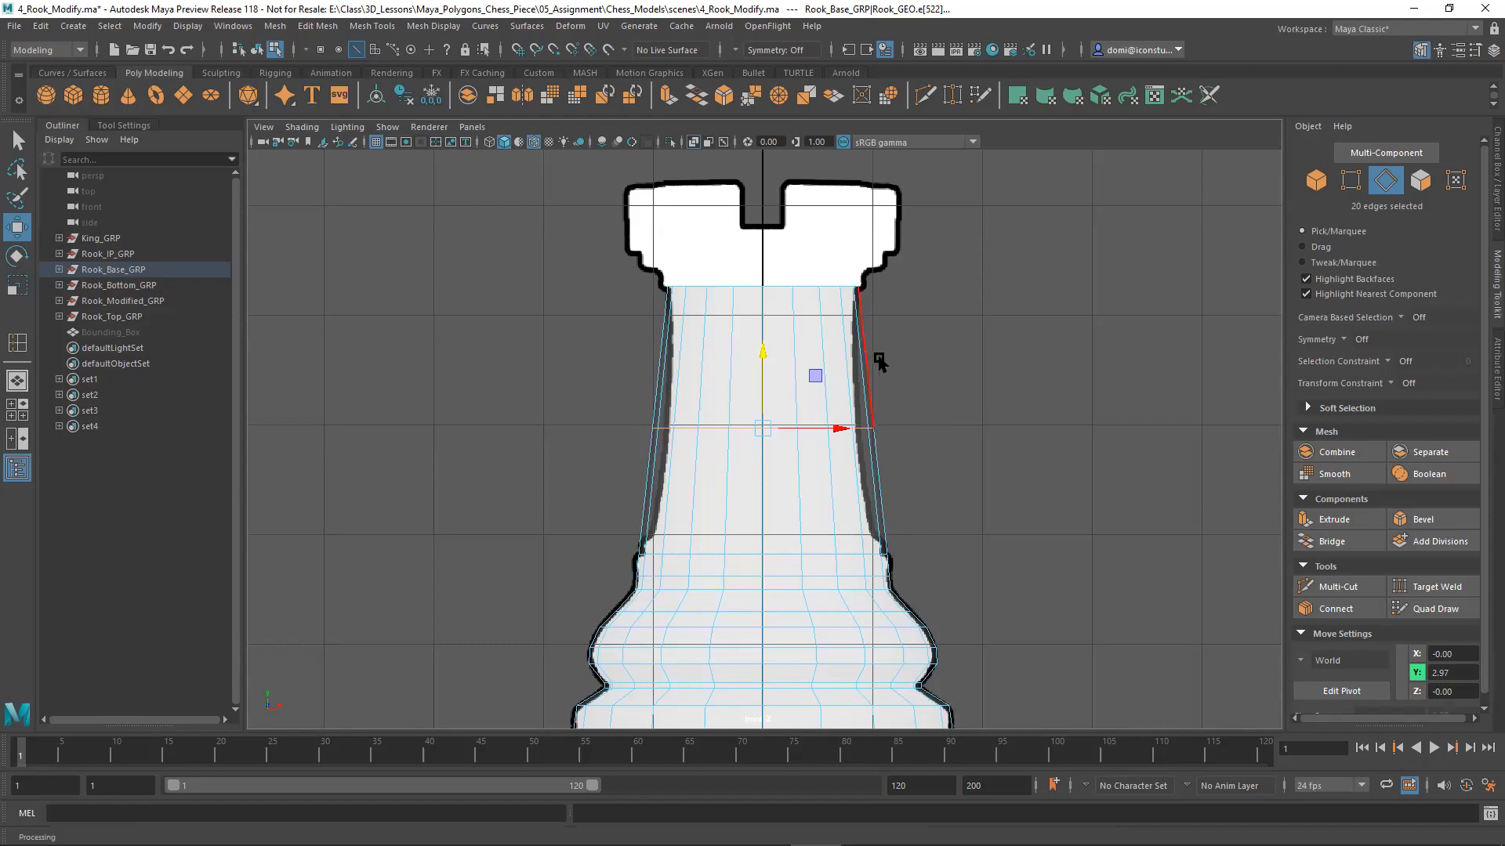
key("x")
left_click_drag(769, 343, 779, 433)
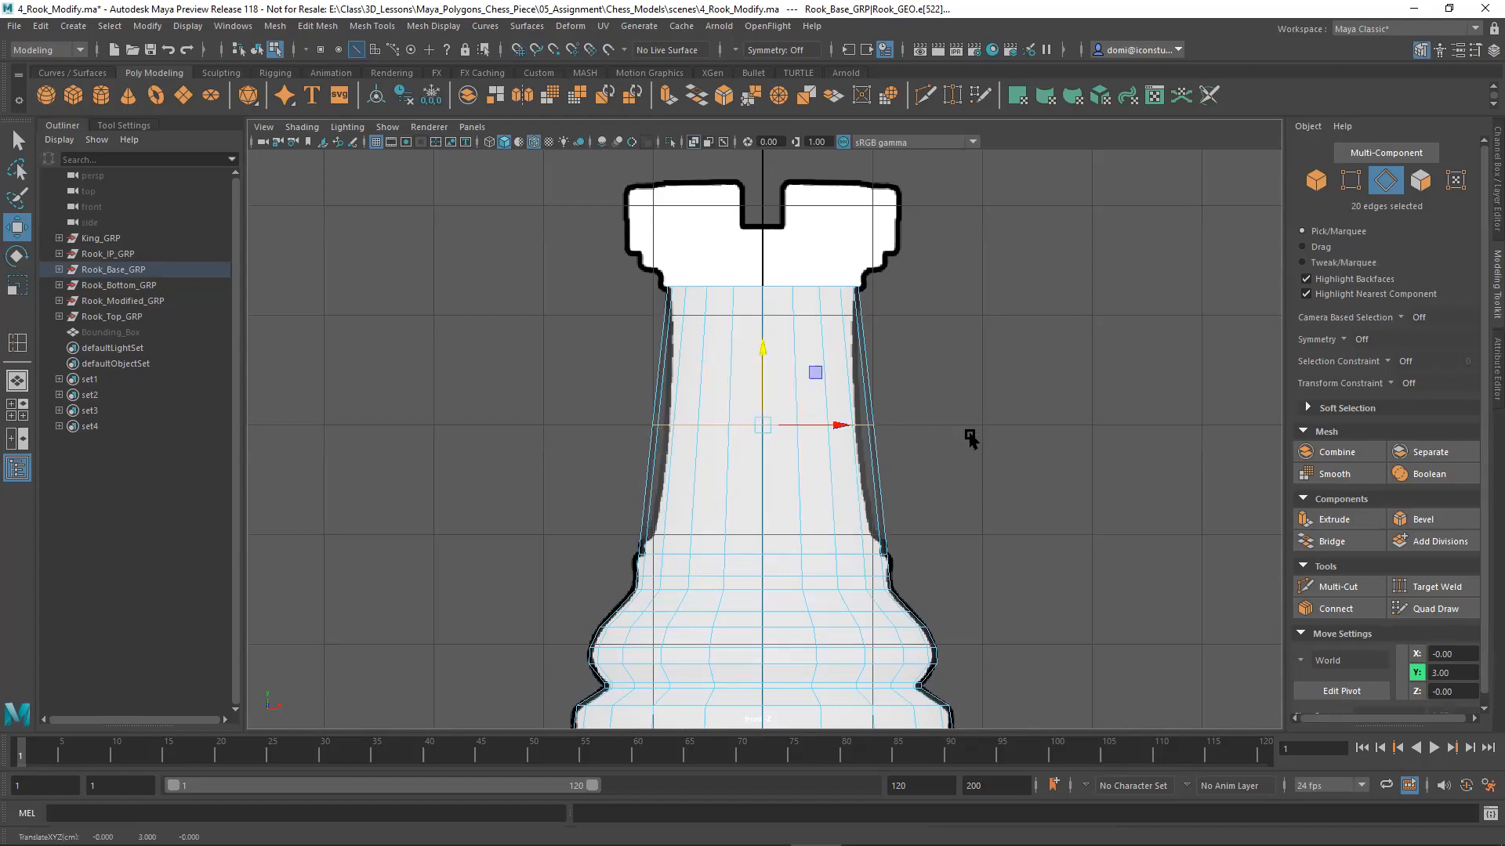
Step: Scale the mid-shaft loop inward uniformly until it meets the reference outline, and deselect it
left_click(16, 285)
left_click_drag(766, 426, 753, 426)
left_click(943, 320)
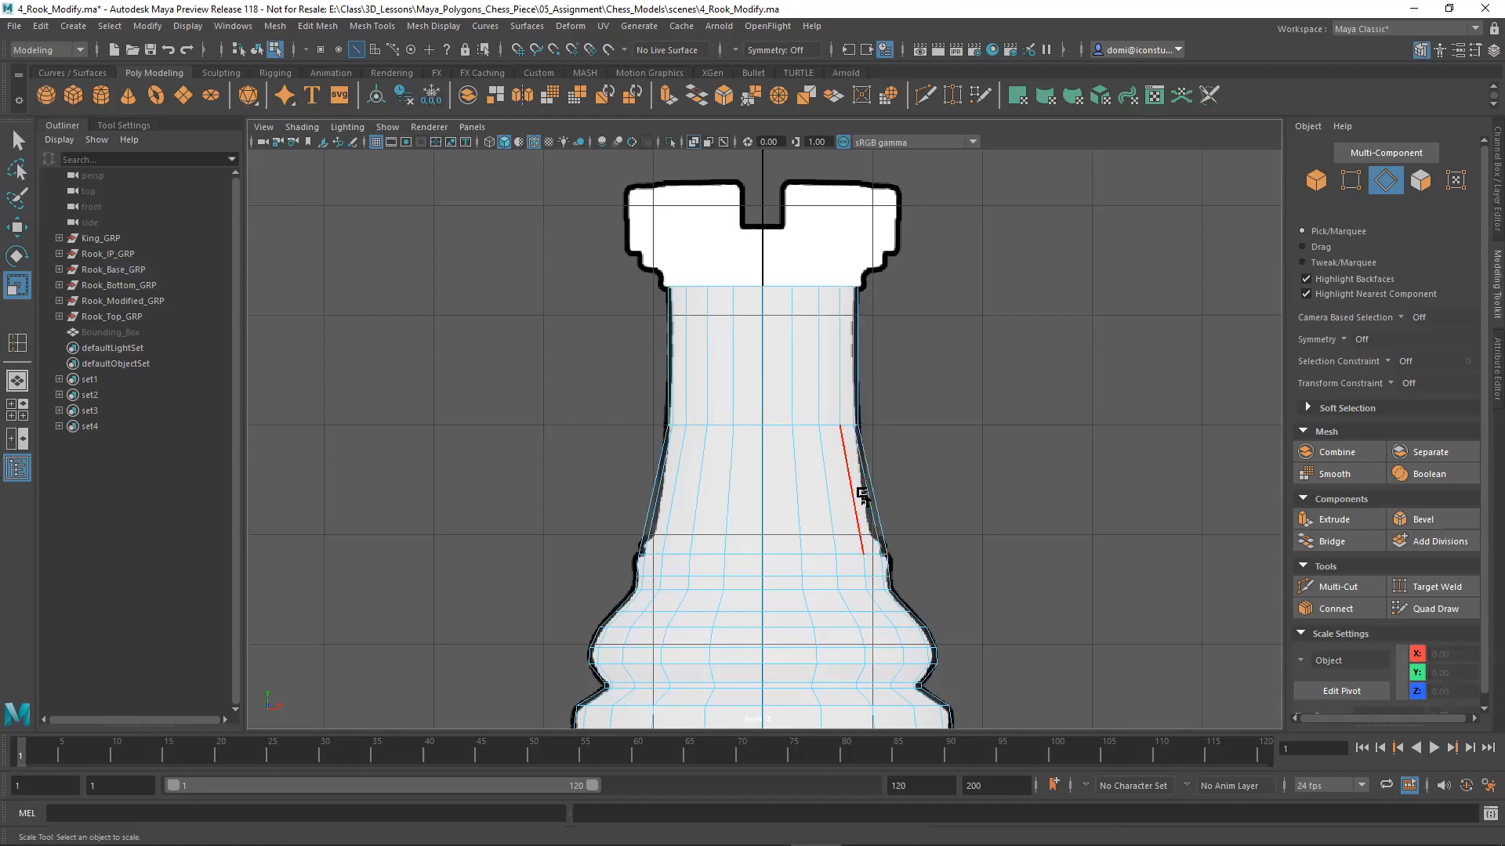
Step: Insert two more edge loops with Multi-Cut, one midway along the upper shaft section and one midway along the lower
left_click(1361, 586)
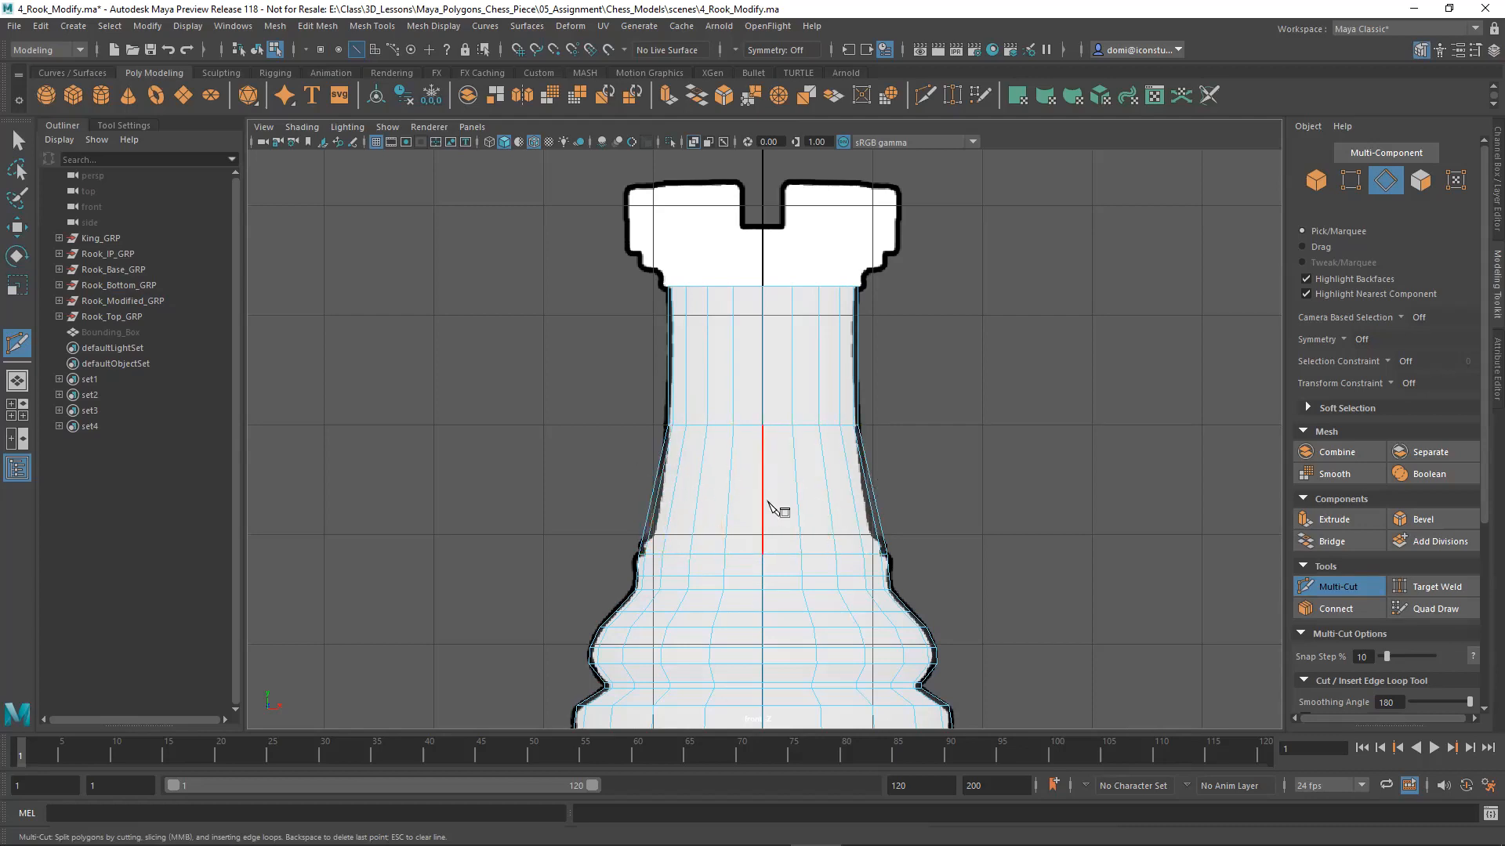
left_click(800, 553)
key("Escape")
left_click(786, 488, "ctrl")
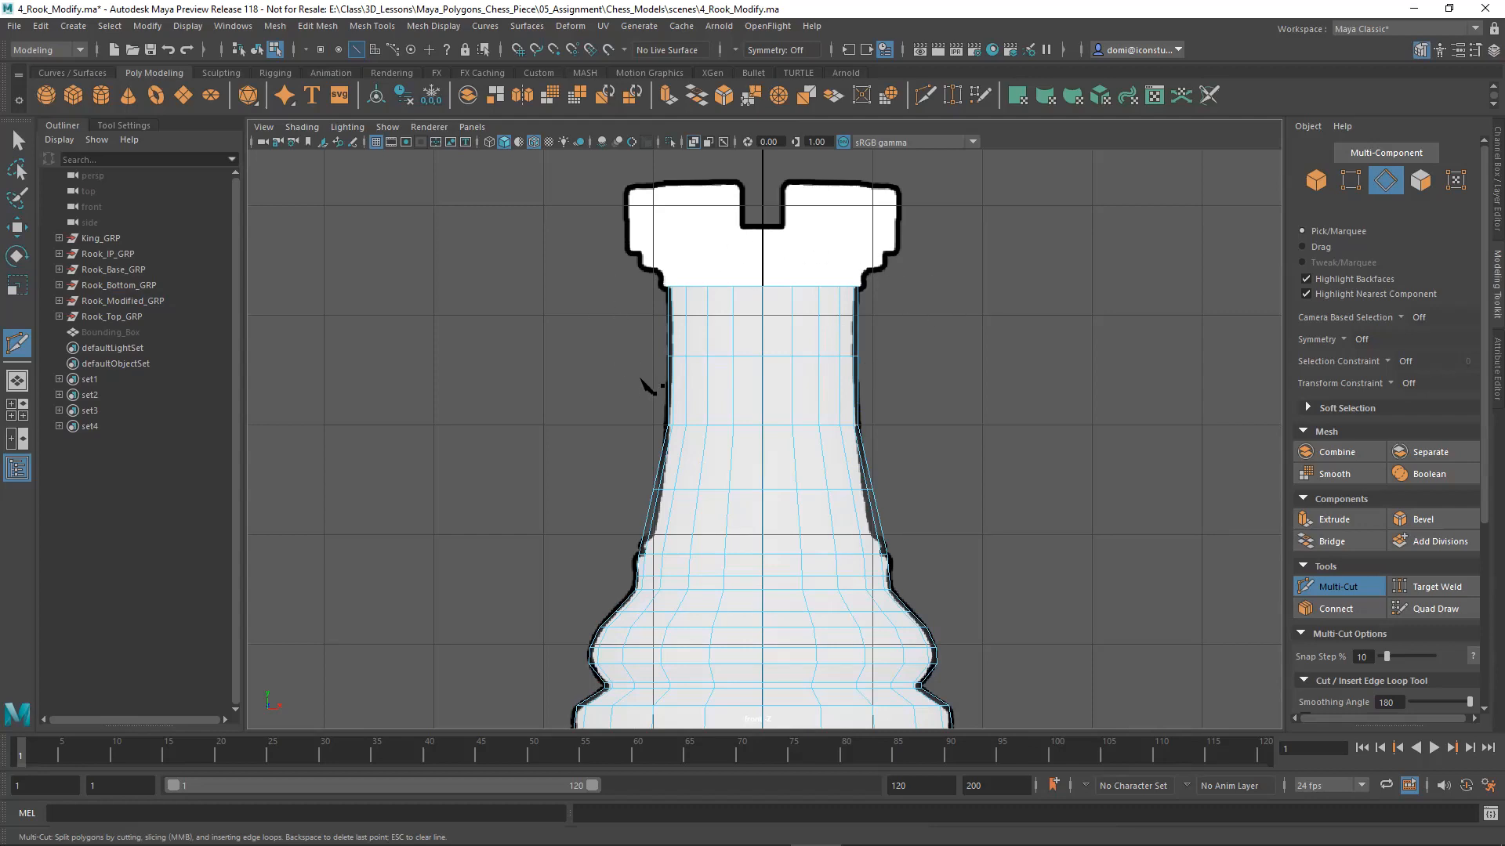
Step: Scale the upper and lower new shaft loops uniformly so both follow the curve of the reference outline
left_click(17, 141)
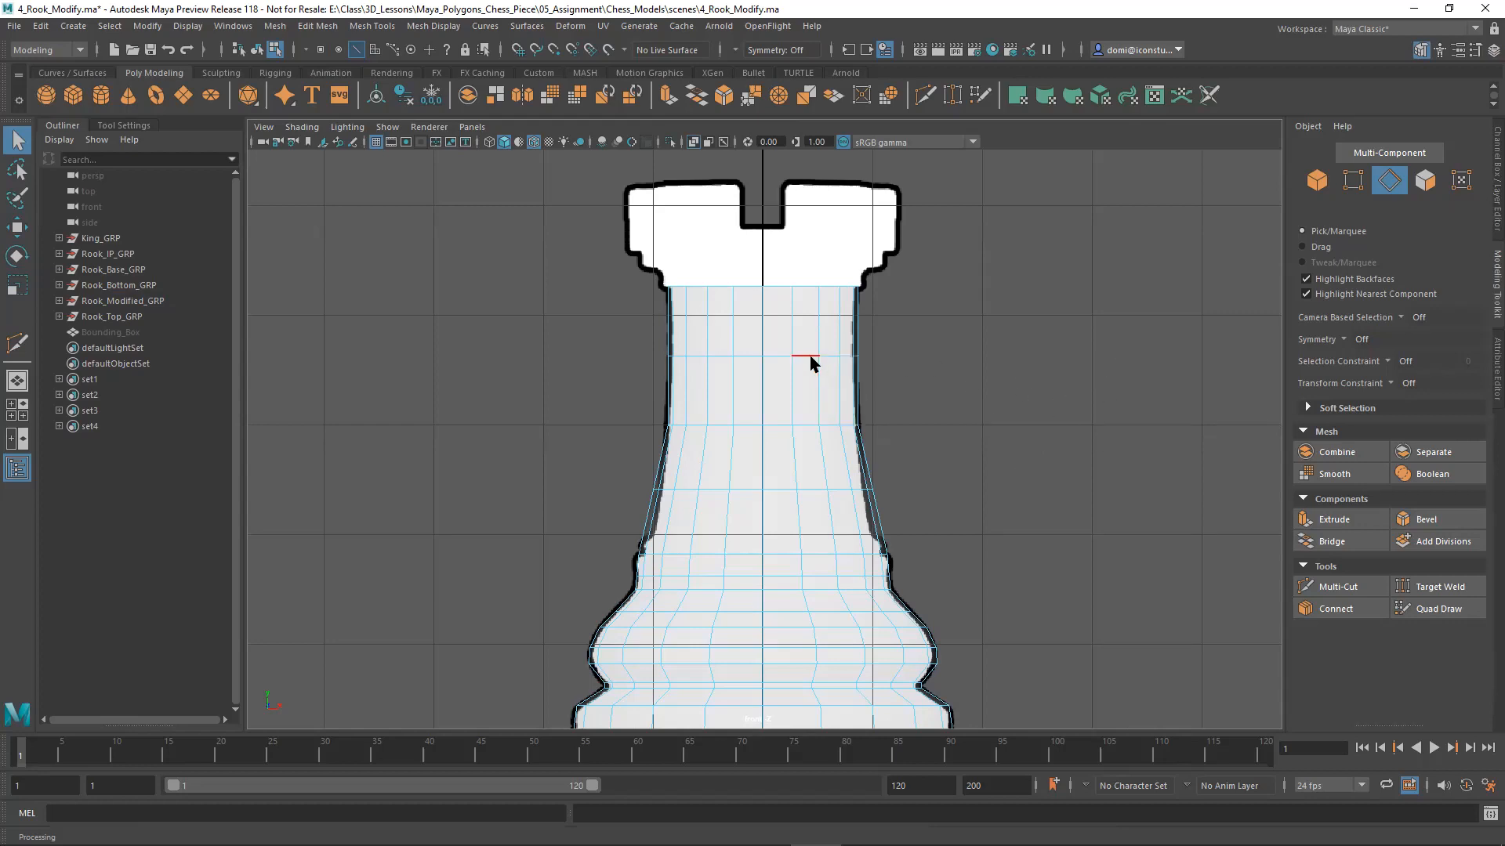
left_click(783, 357)
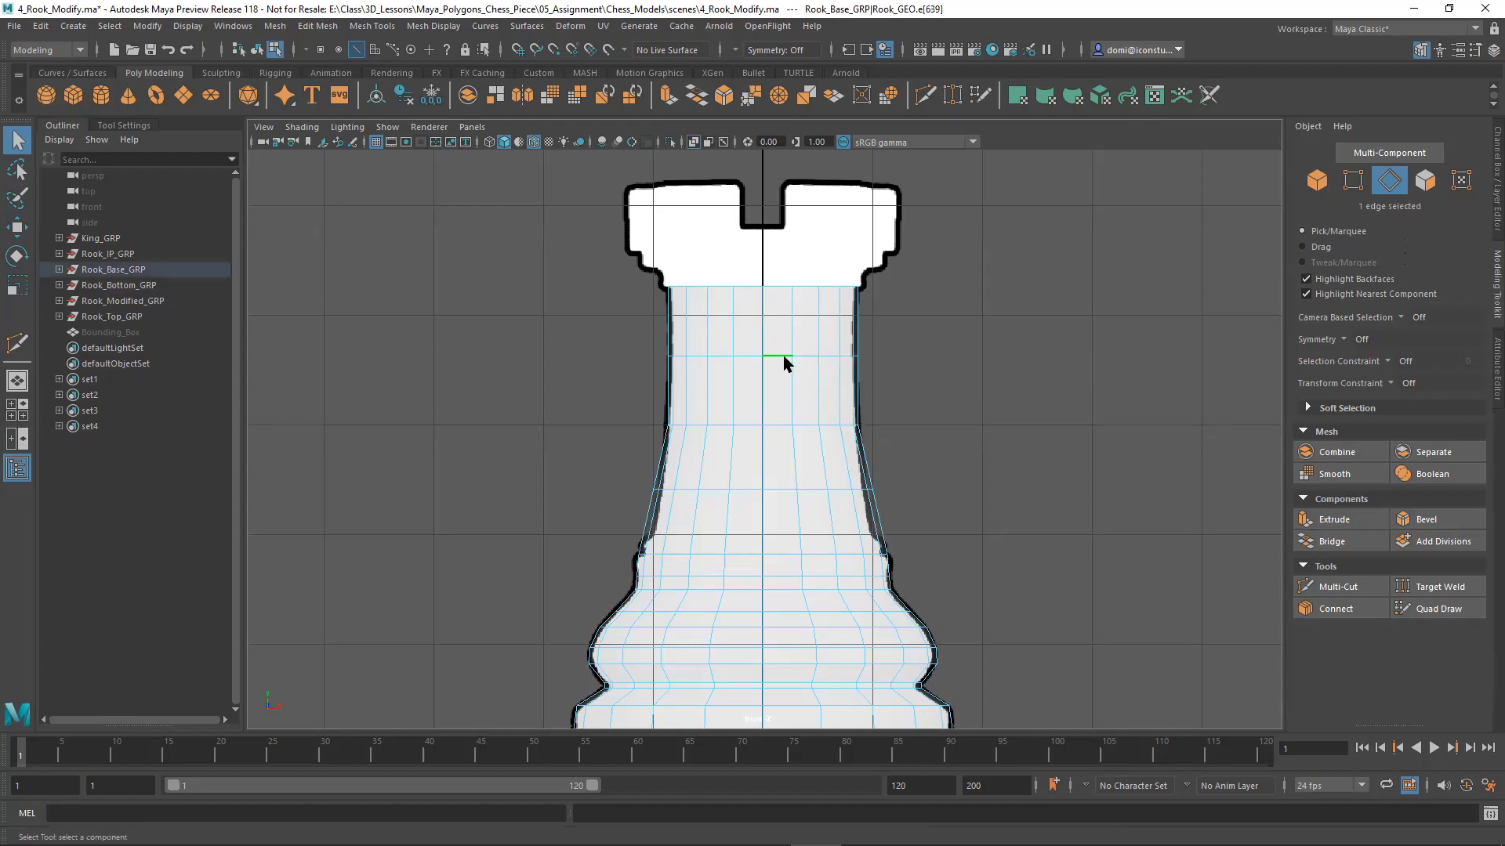
left_click(16, 285)
left_click_drag(759, 360, 758, 357)
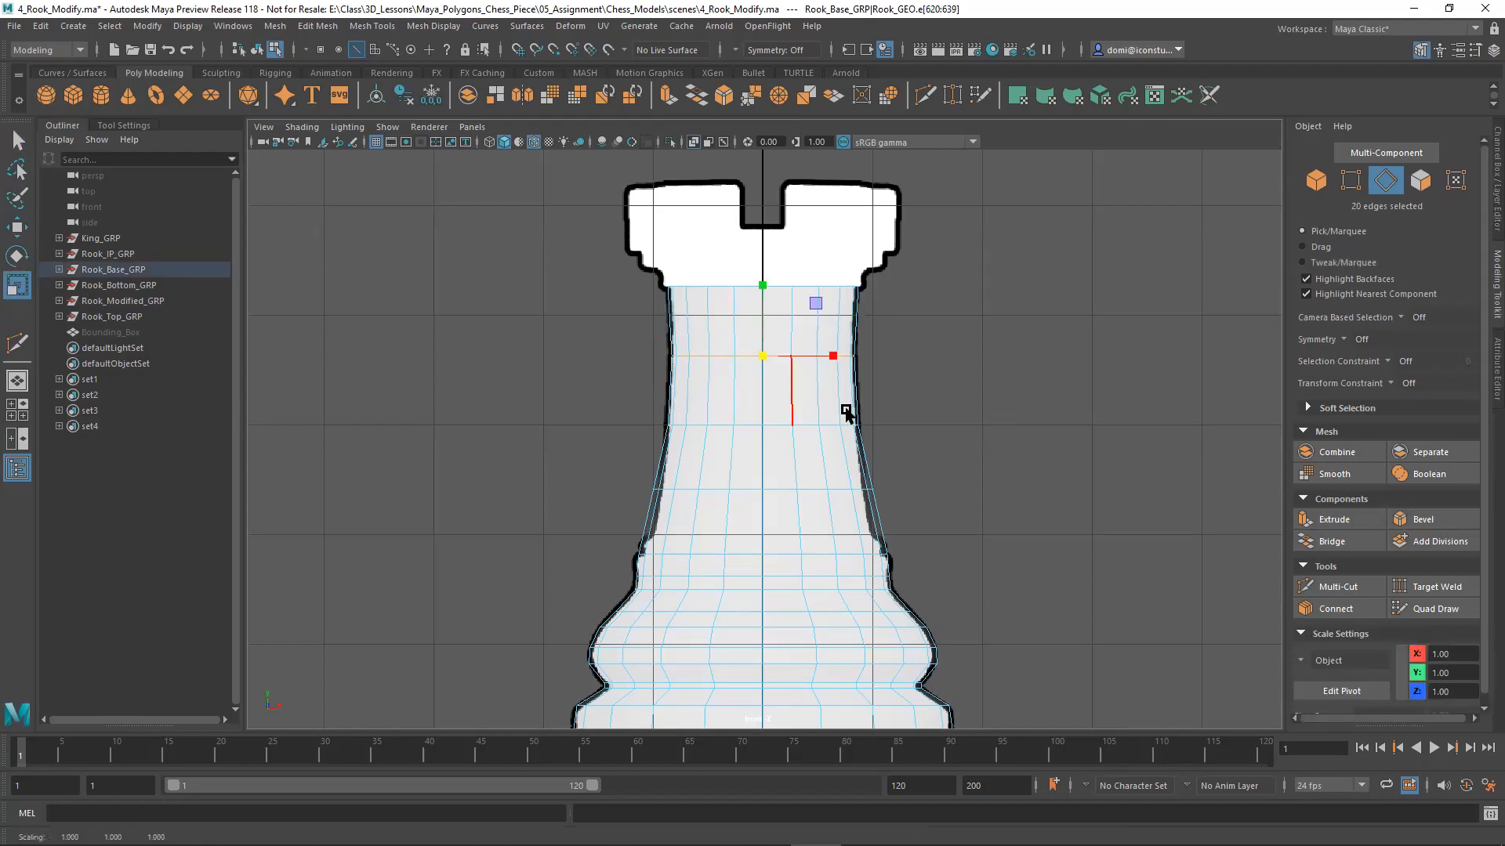
double_click(832, 492)
left_click_drag(765, 492, 757, 494)
left_click(993, 401)
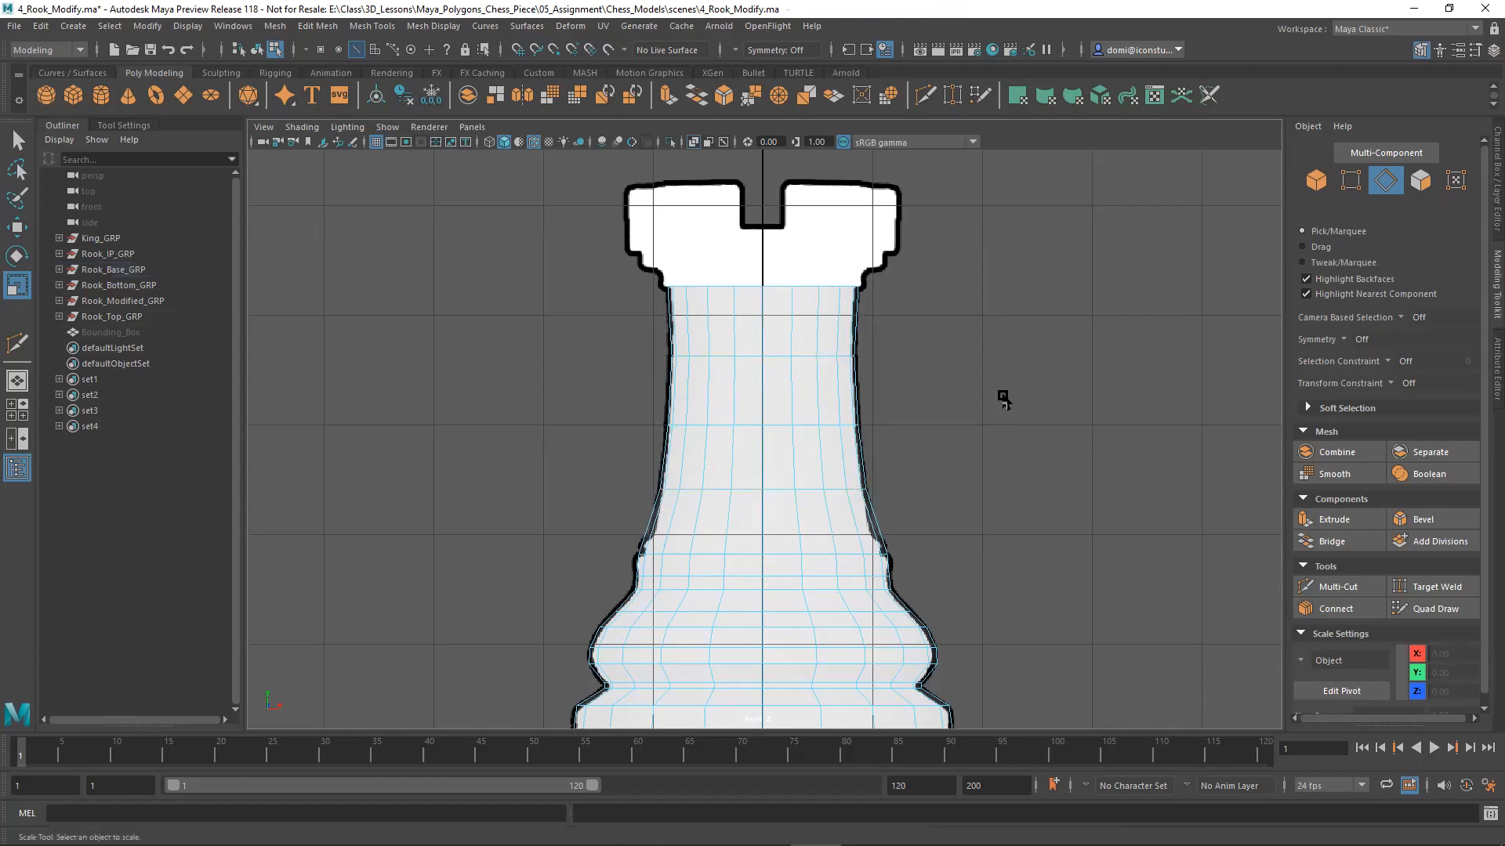
Step: Return to the perspective view, hide the Rook_Base_LYR layer and show the Rook_Modified_LYR layer
key("space")
key("space")
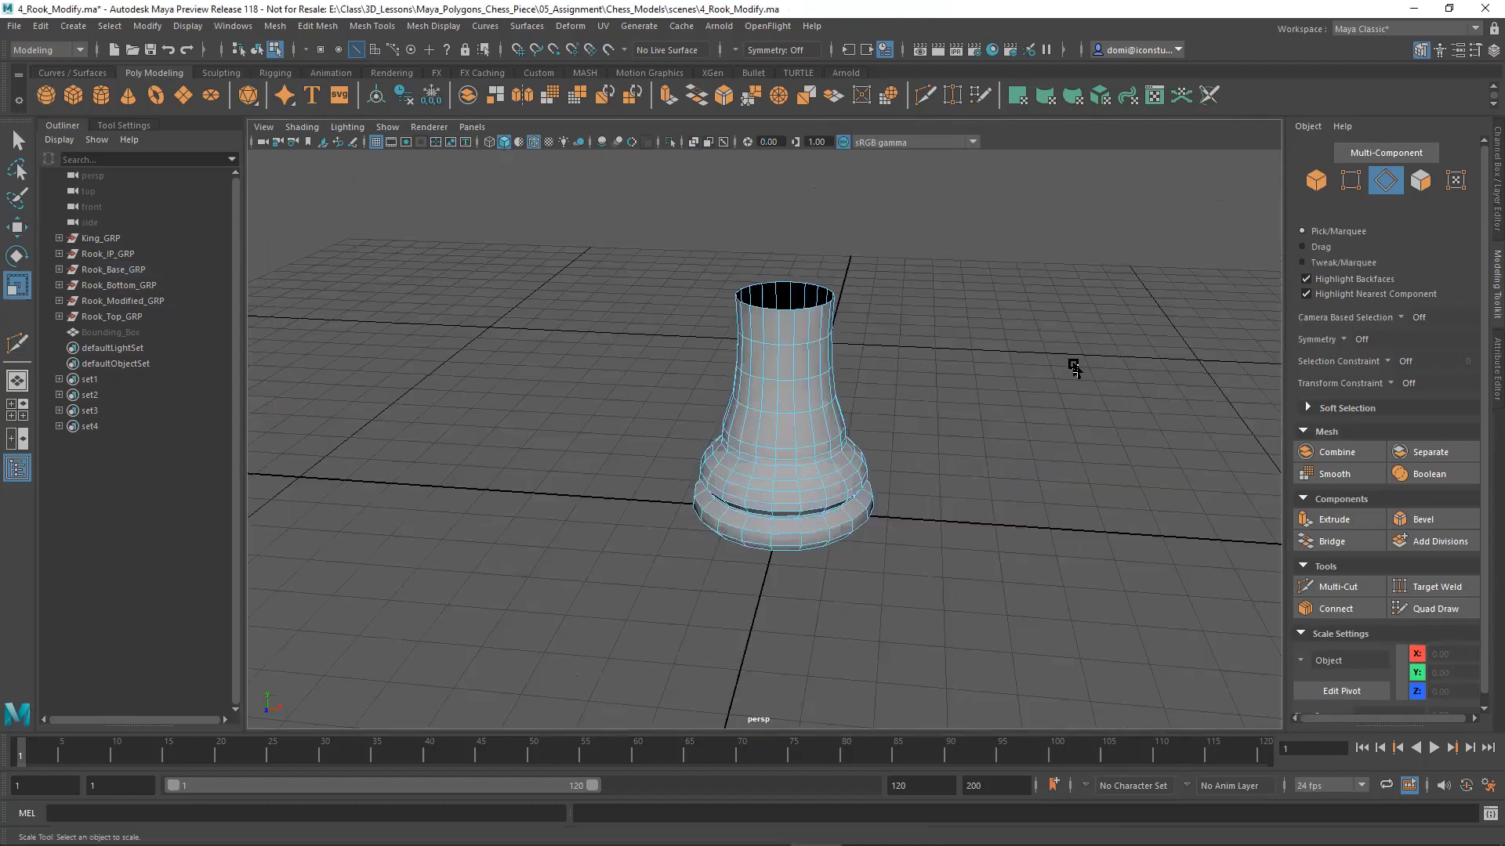
left_click_drag(1054, 368, 870, 416, "alt")
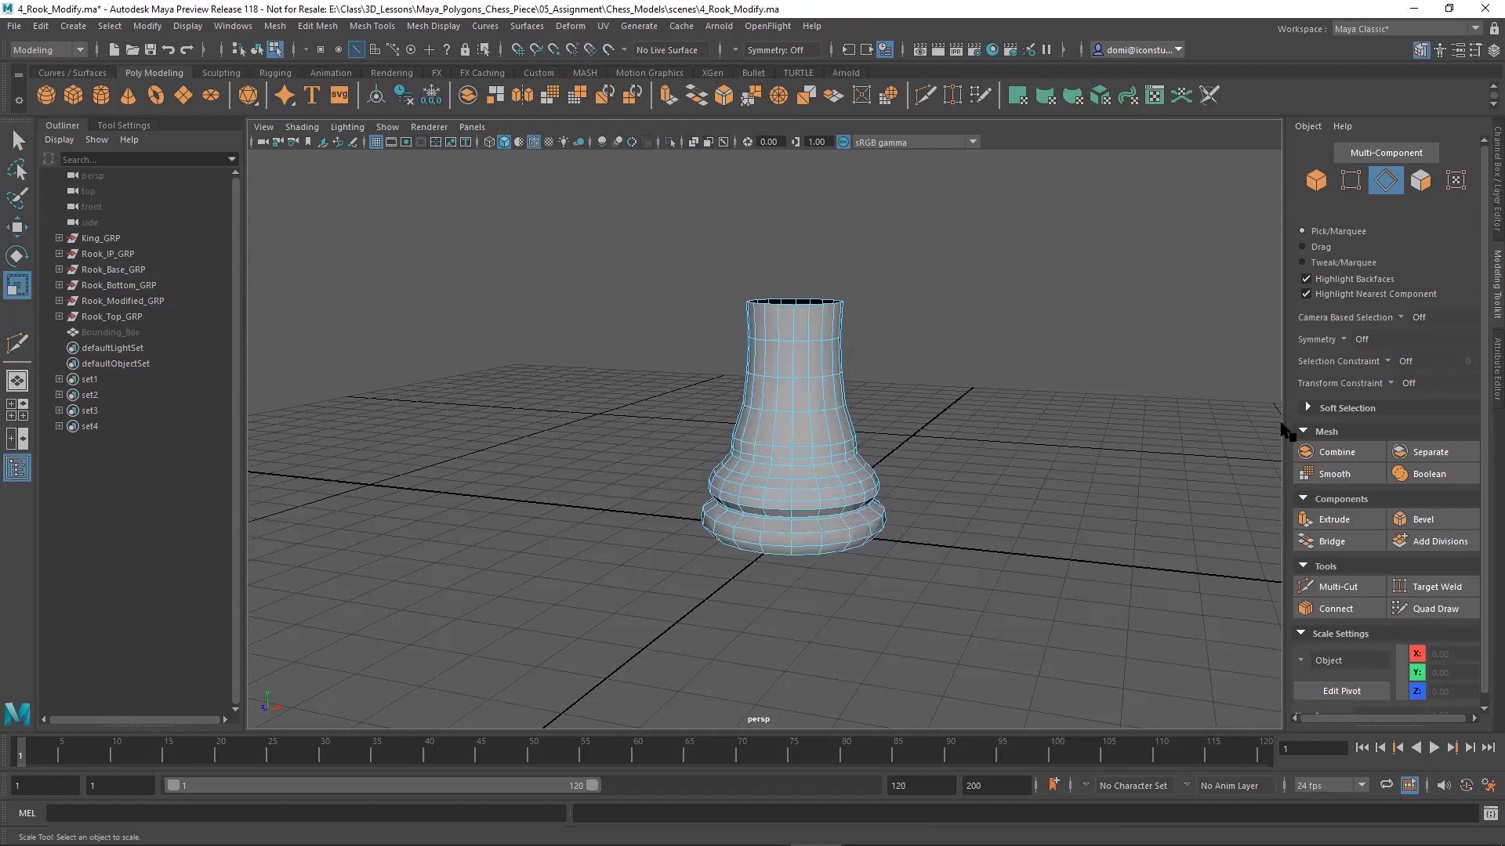
left_click(1489, 205)
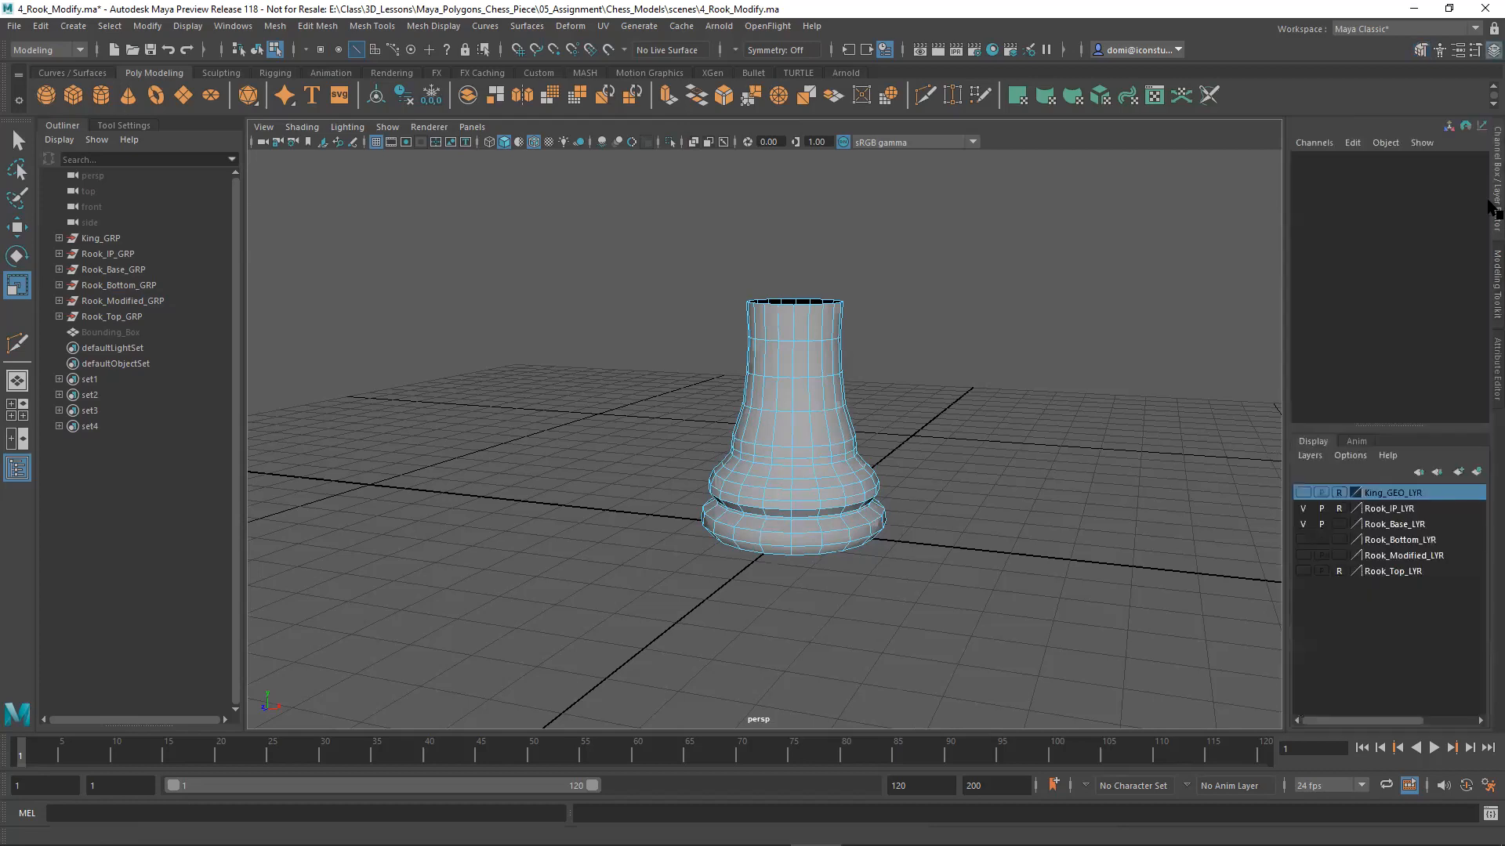
left_click(1303, 525)
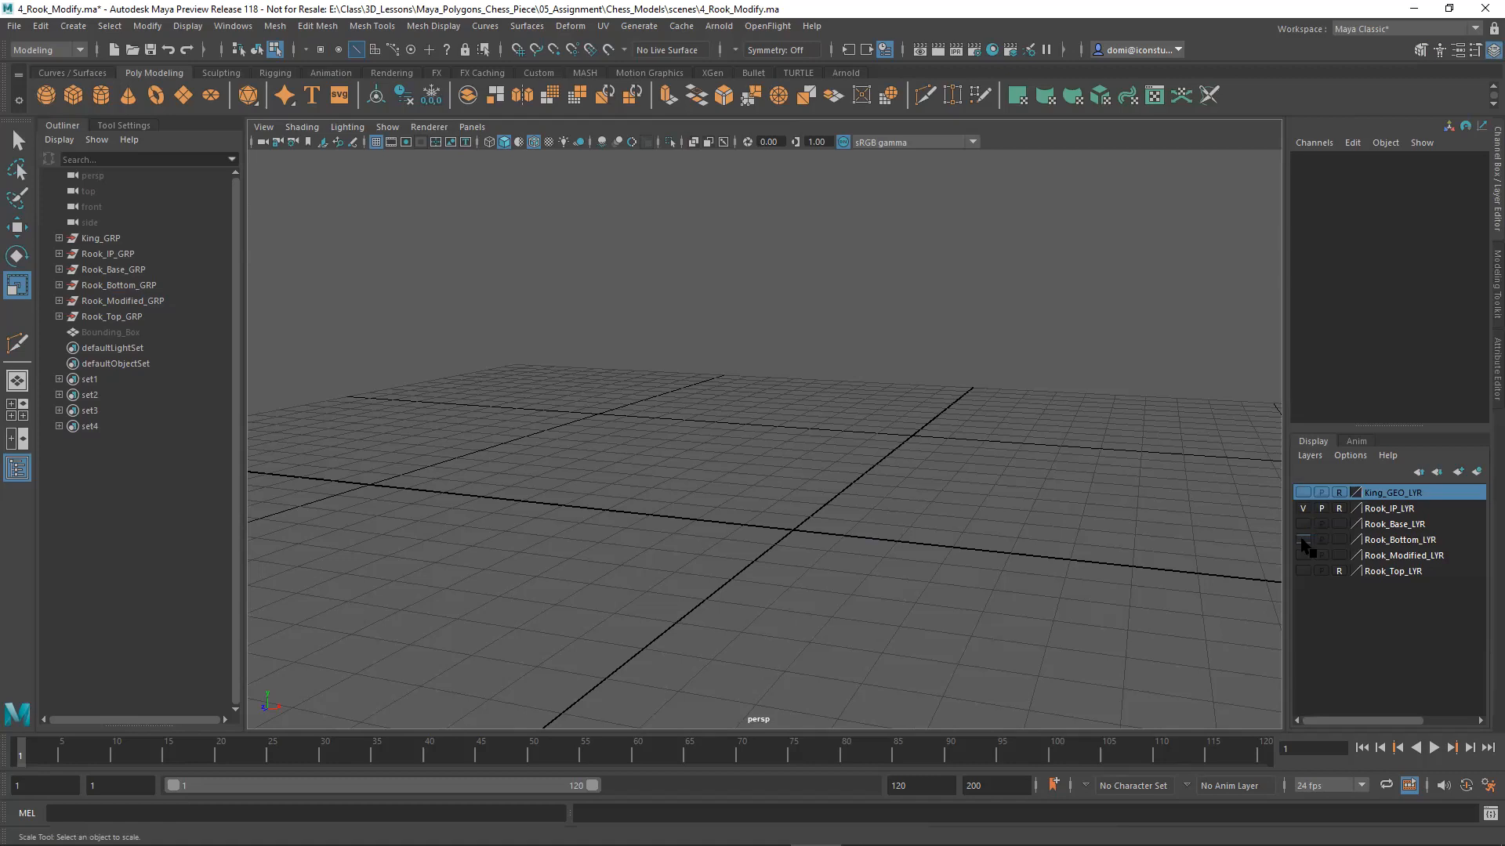
left_click(1303, 540)
left_click(1303, 540)
left_click(1302, 556)
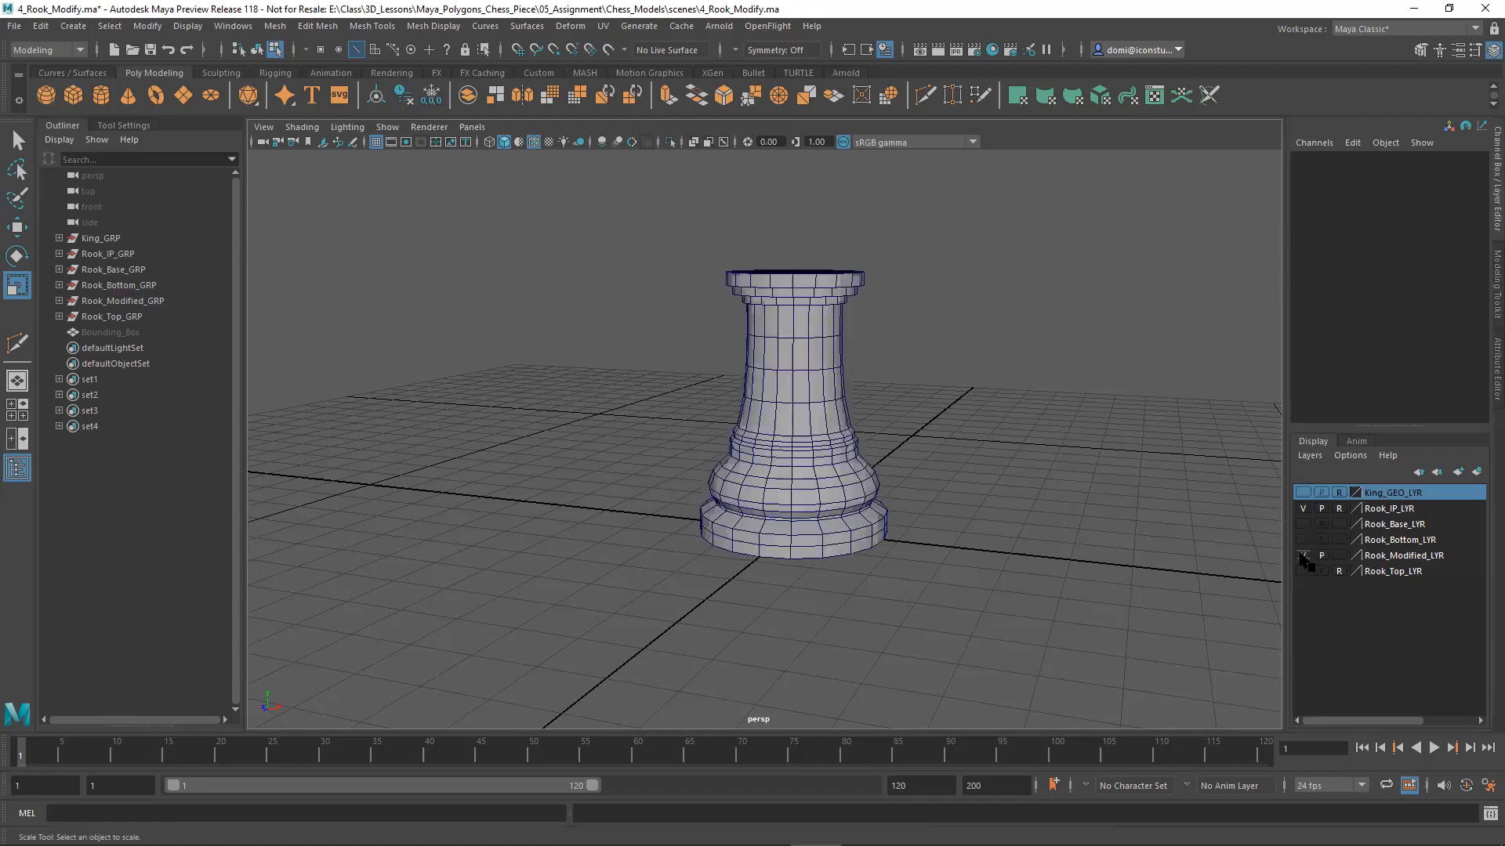
Step: Preview the rook's head by briefly showing the Rook_Top_LYR layer, and hide it again
left_click_drag(917, 319, 998, 348, "alt")
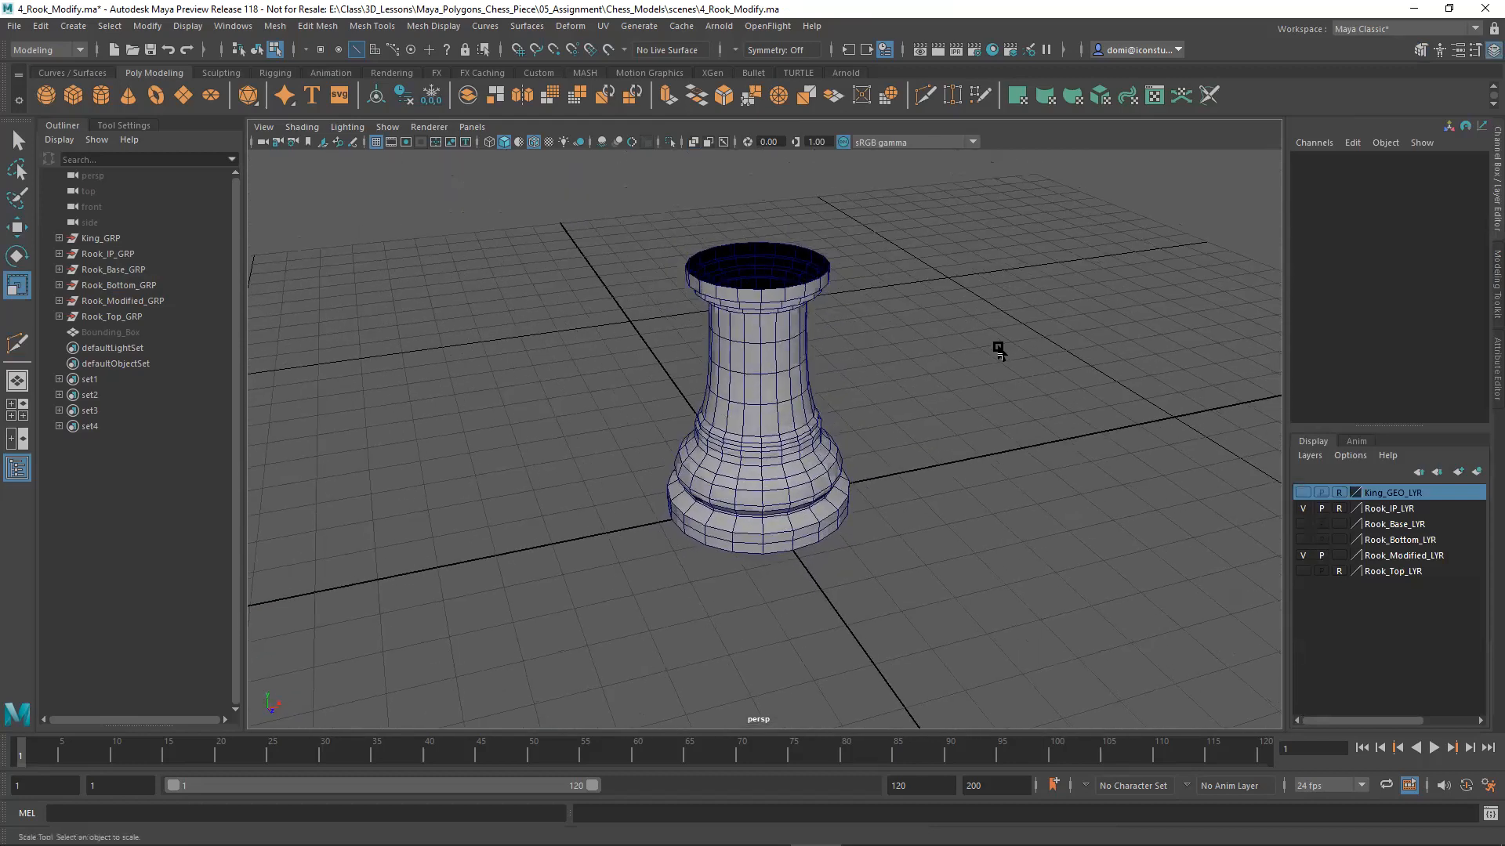
left_click(1303, 572)
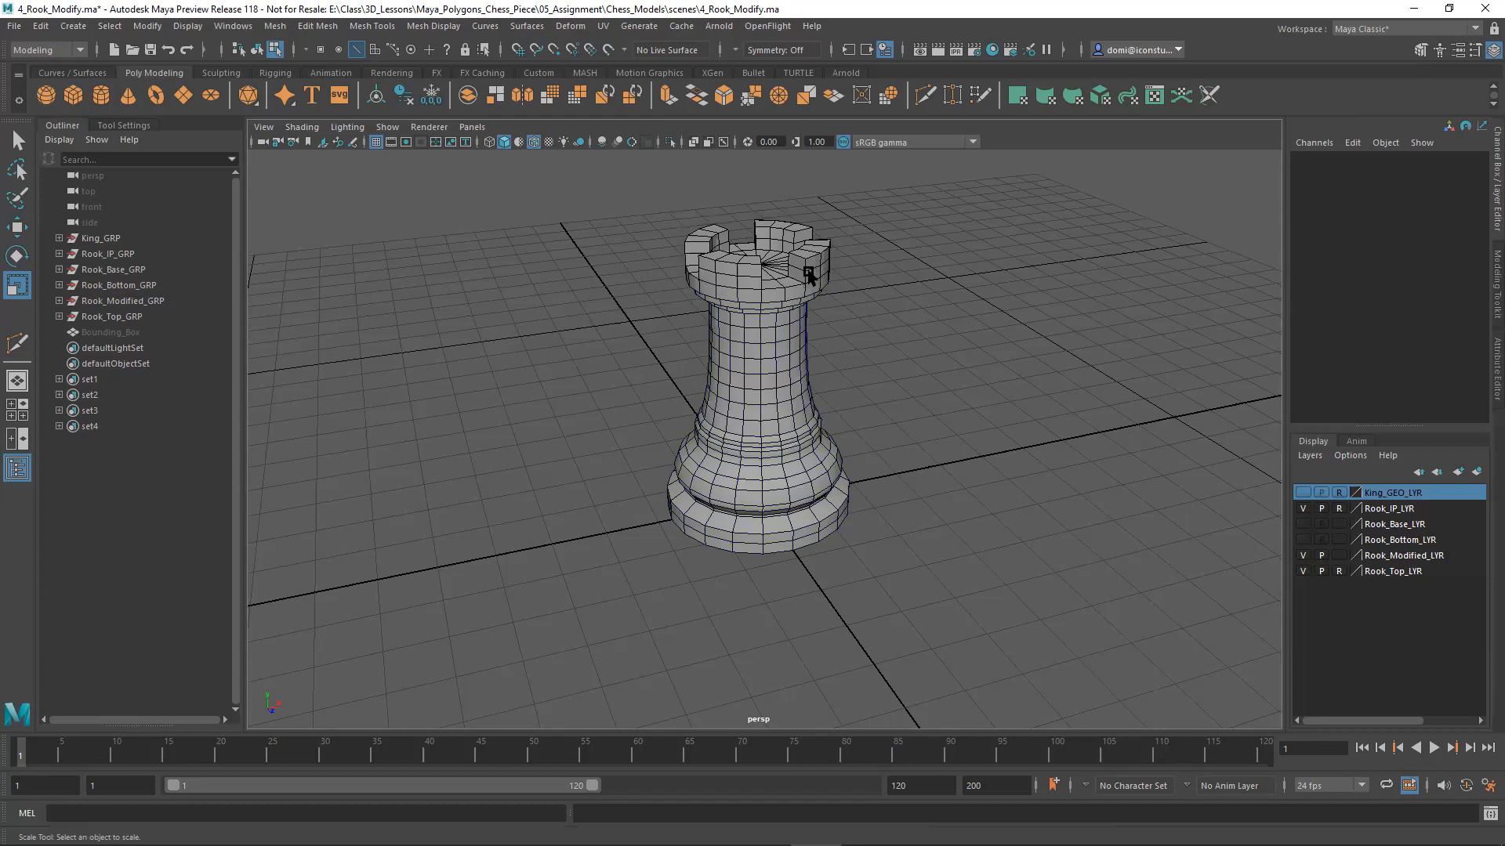
left_click(1304, 571)
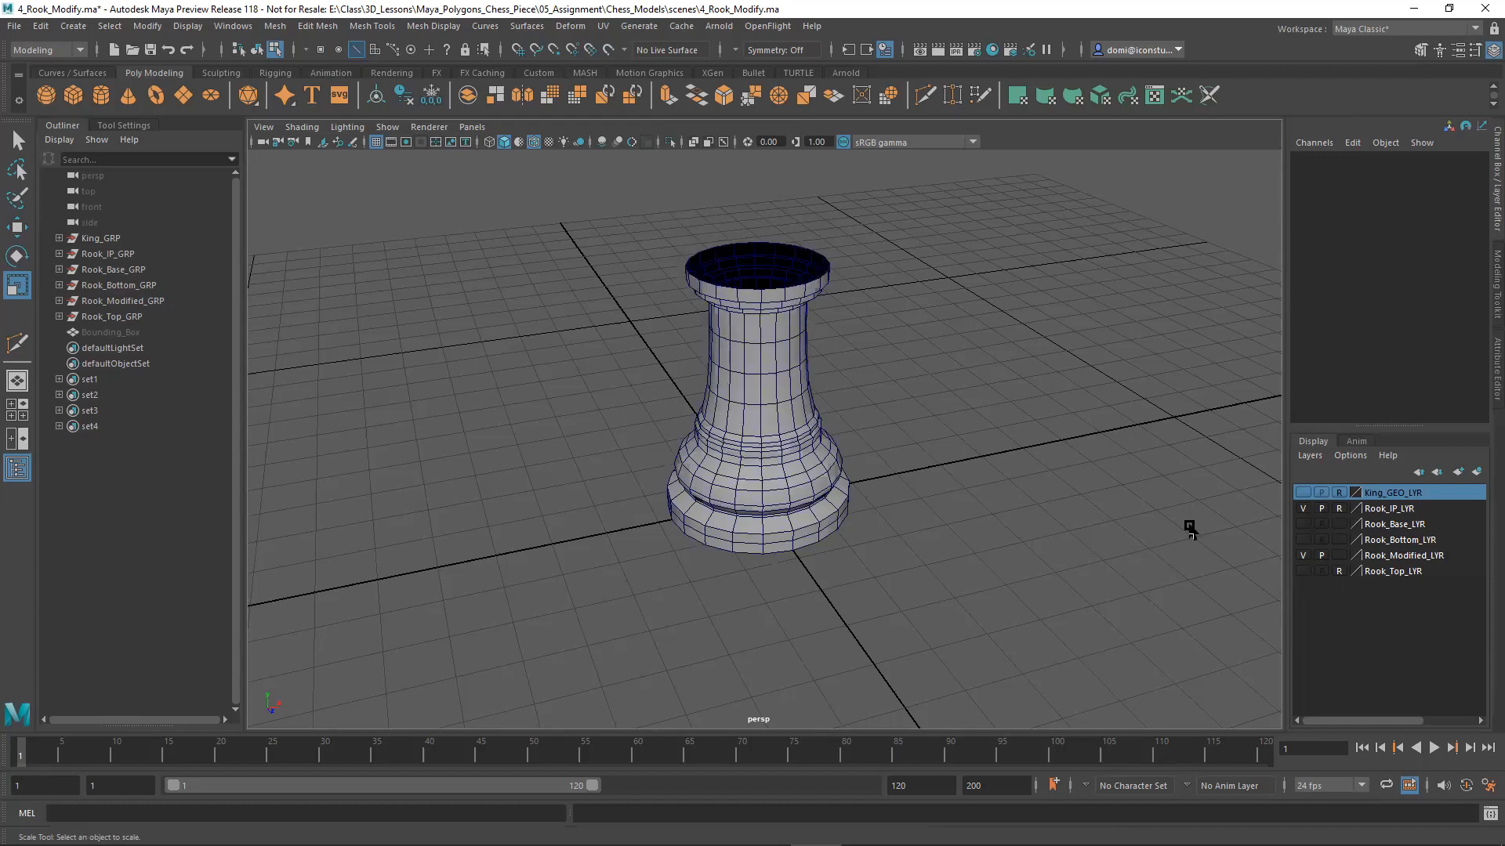
Step: Select the top border edge loop of the rook mesh, with the Modeling Toolkit open
left_click_drag(873, 413, 910, 437, "alt")
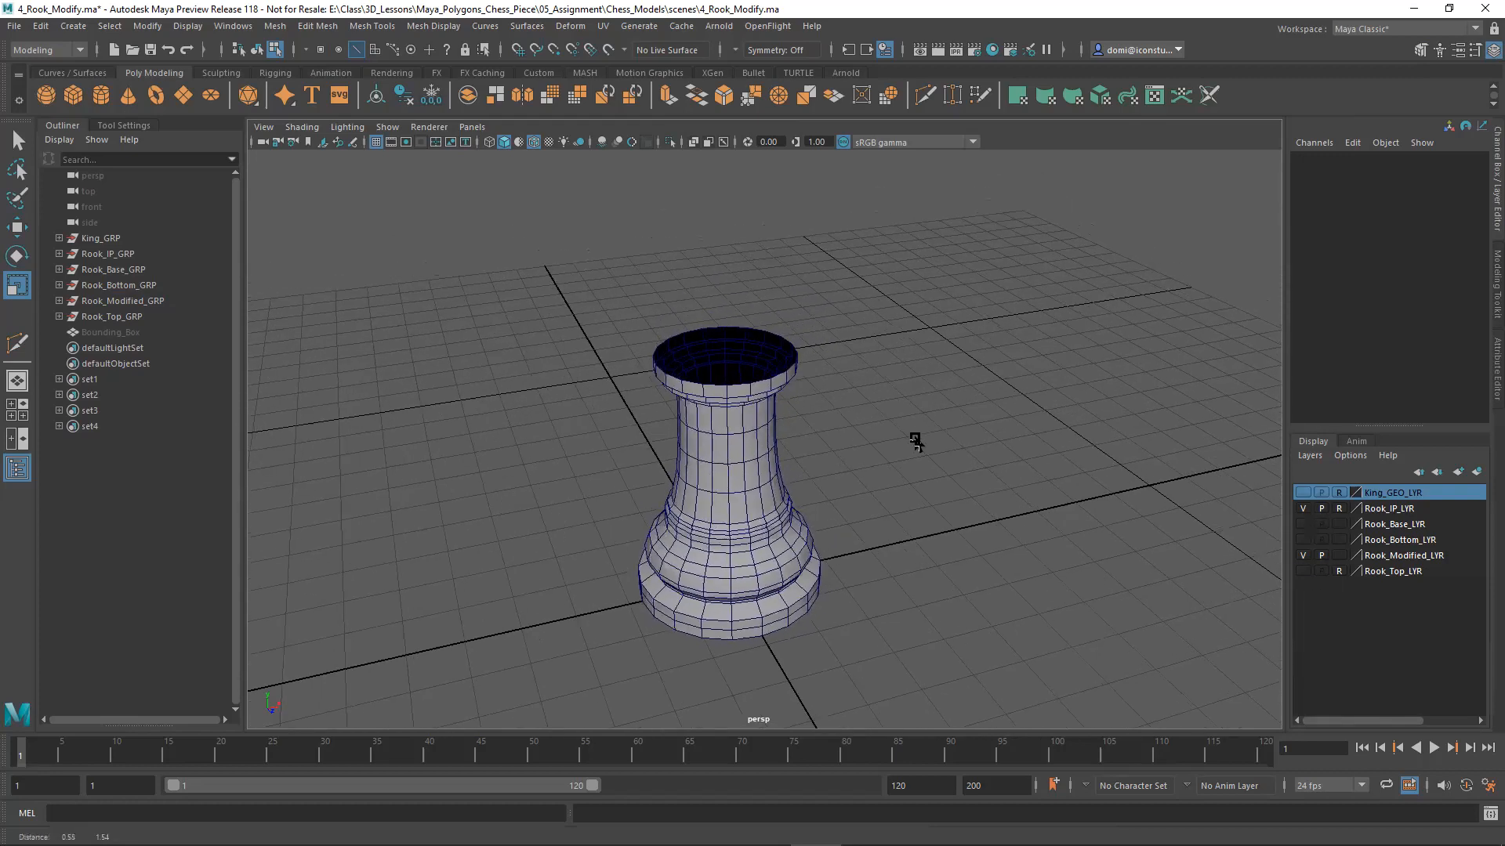
right_click_drag(695, 436, 914, 426, "alt")
middle_click_drag(913, 426, 963, 364, "alt")
left_click_drag(964, 365, 1025, 376, "alt")
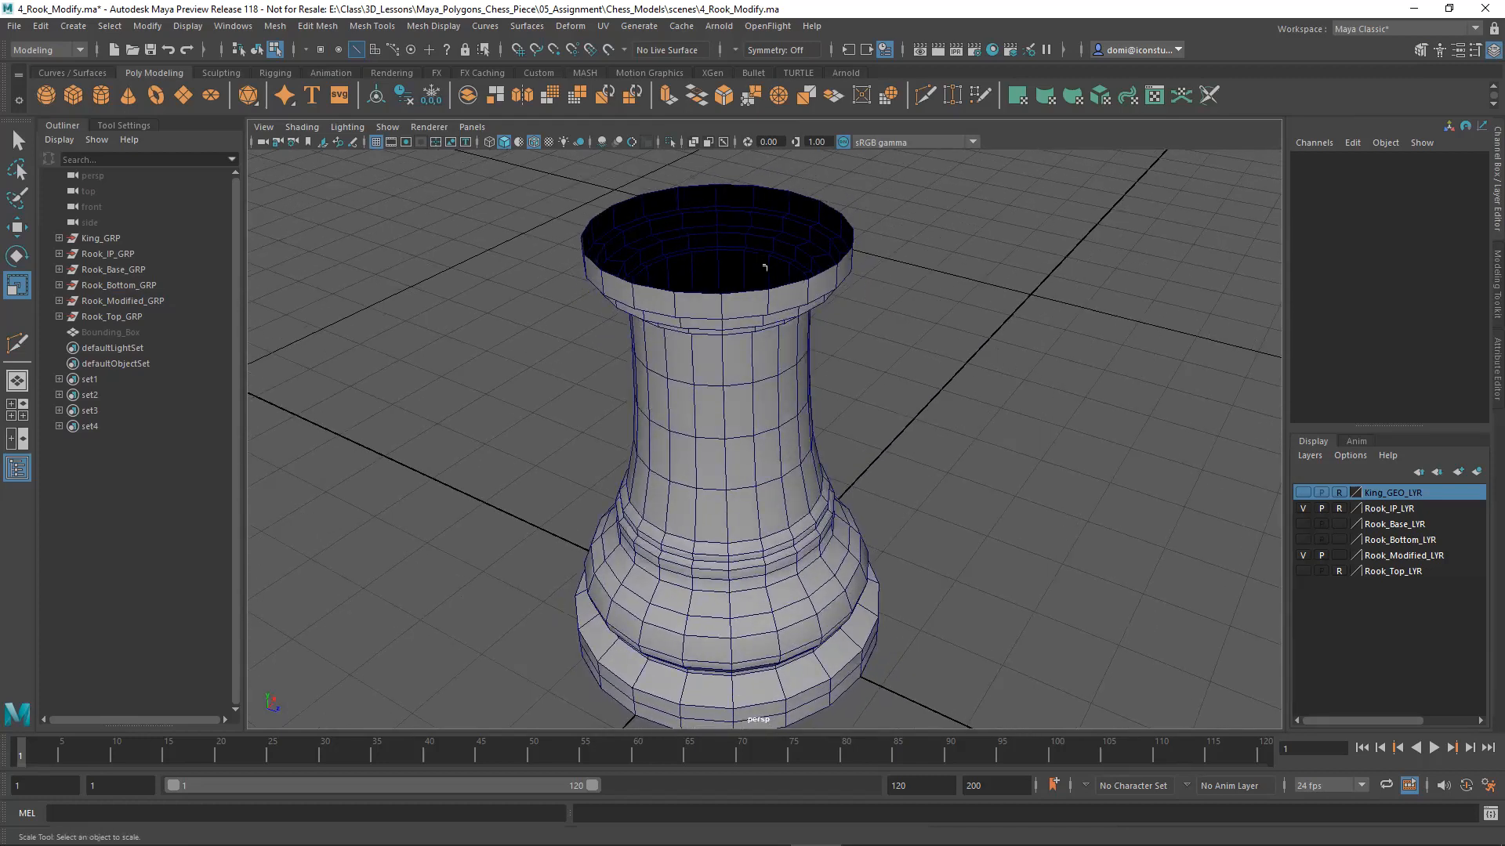
right_click_drag(1009, 360, 947, 339, "alt")
left_click_drag(947, 339, 922, 380, "alt")
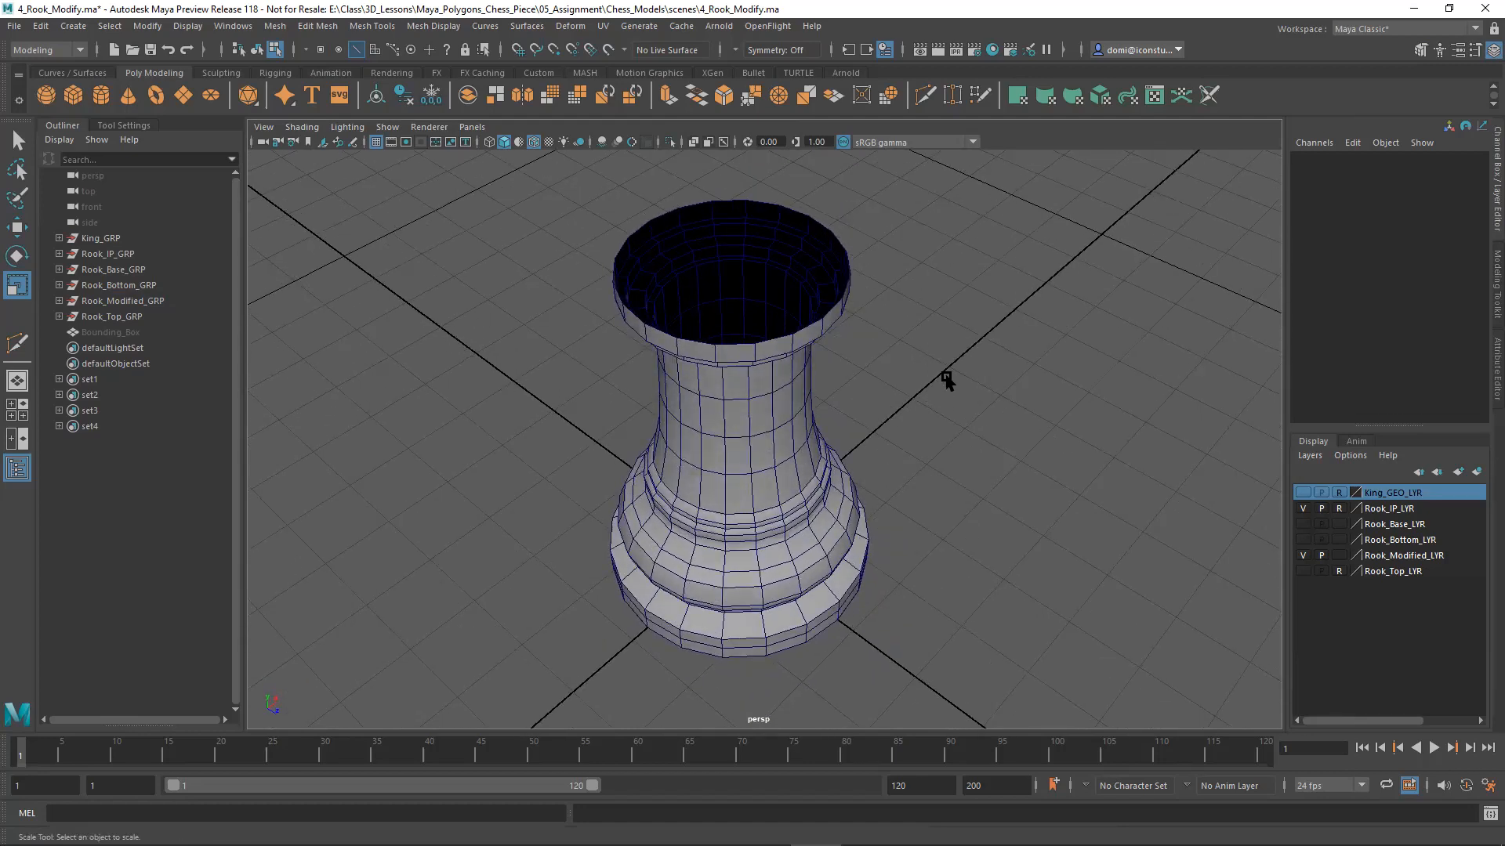
left_click_drag(952, 420, 955, 429, "alt")
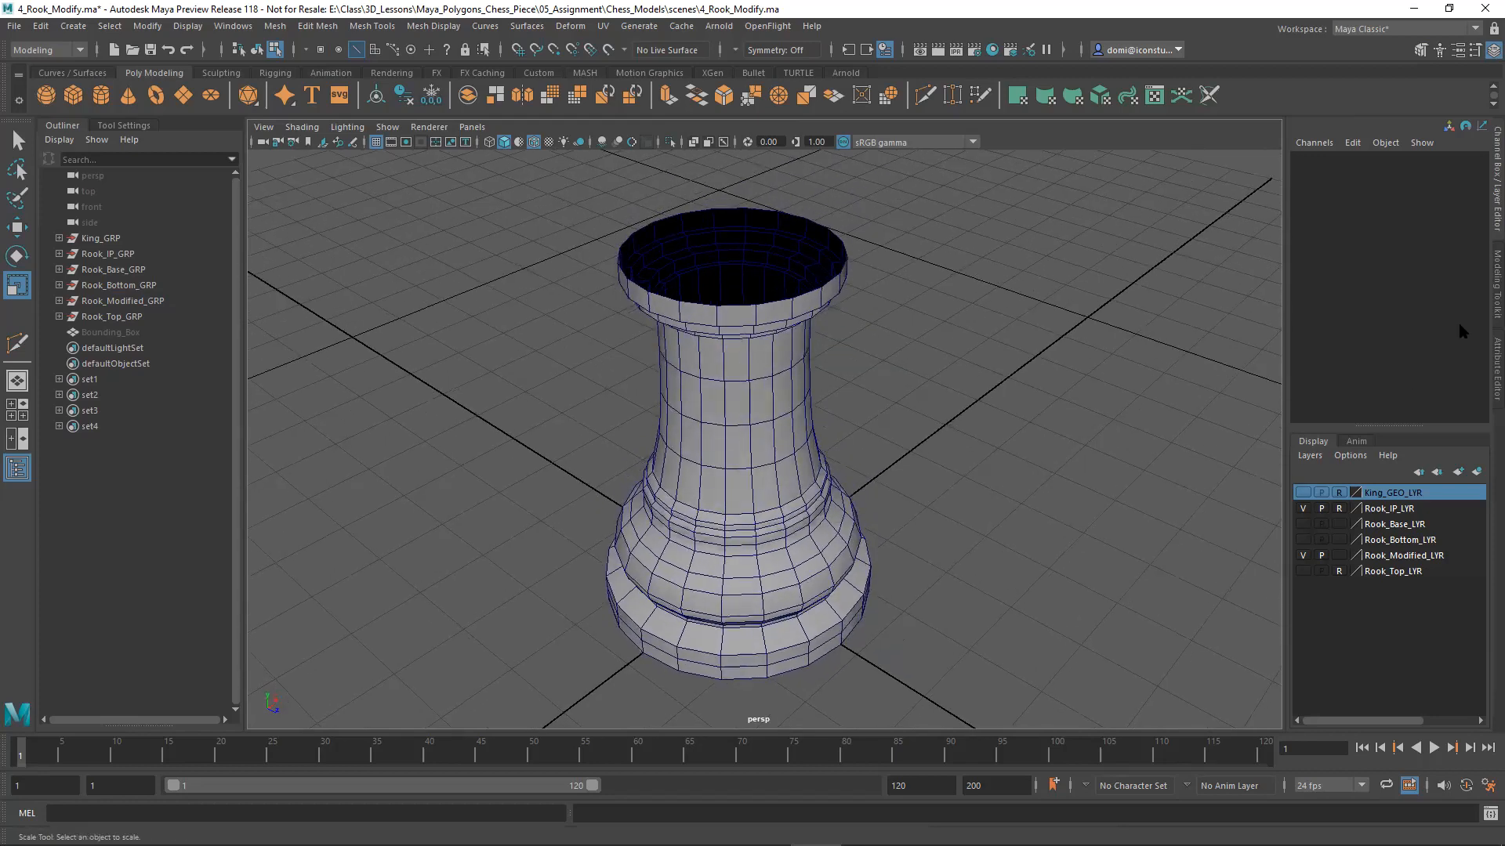
left_click(1495, 282)
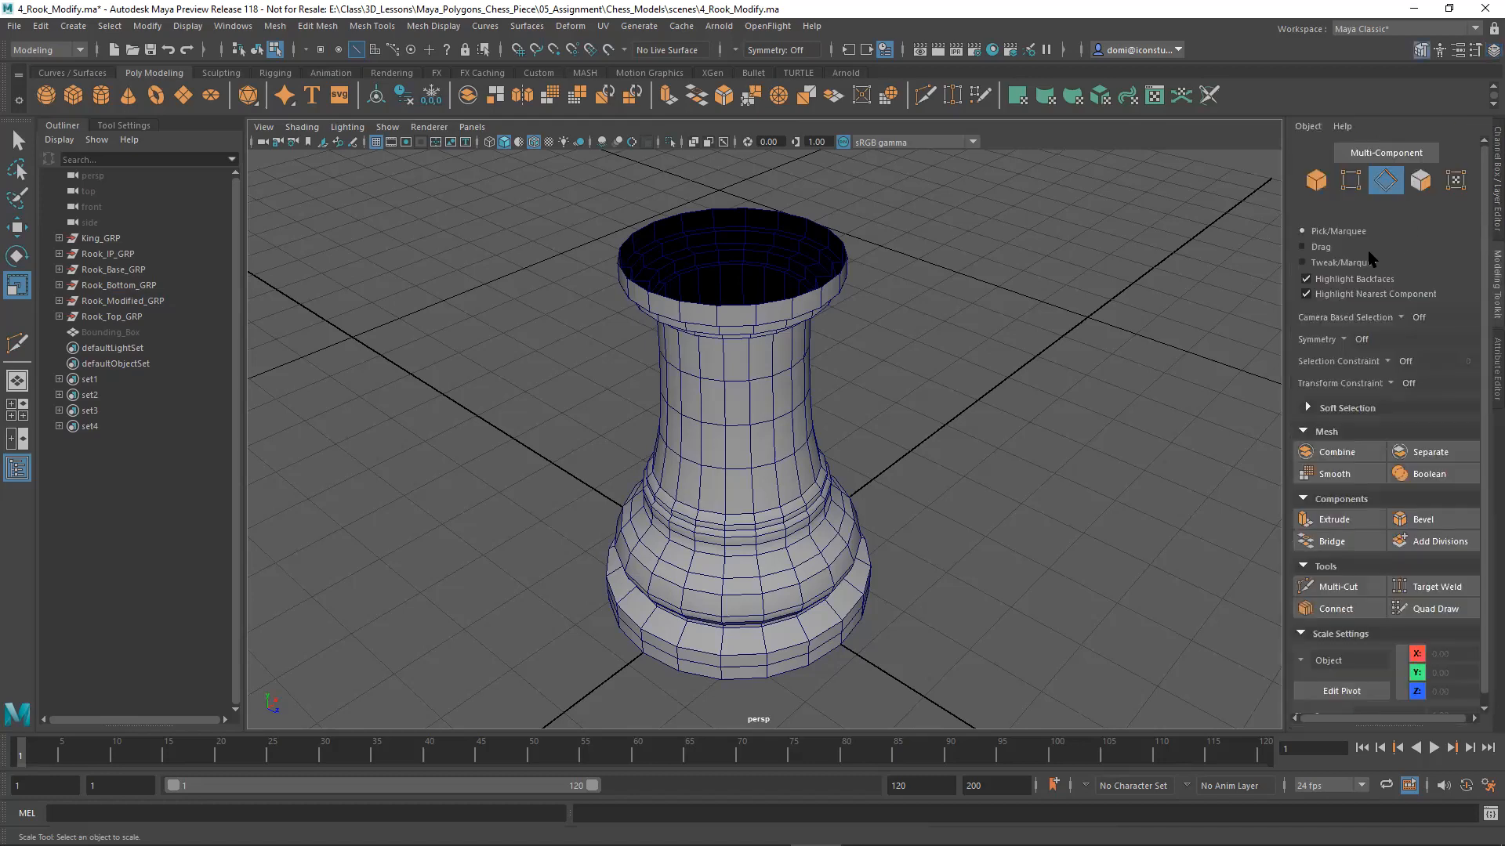
left_click(785, 306)
double_click(786, 305)
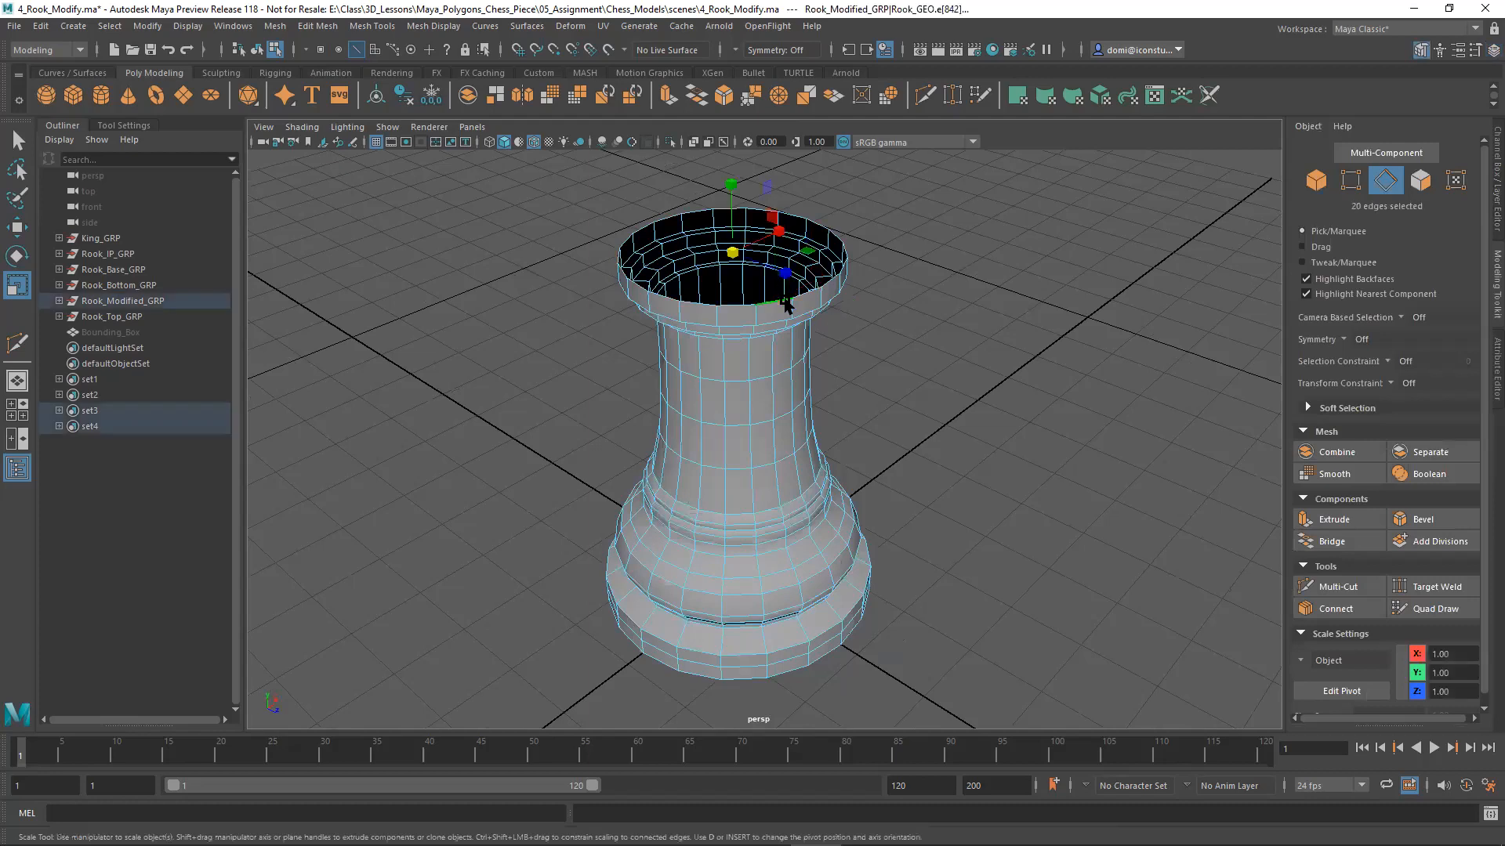
mouse_move(943, 304)
left_mouse_down("alt")
mouse_move(1031, 319)
mouse_move(969, 301)
left_mouse_up("alt")
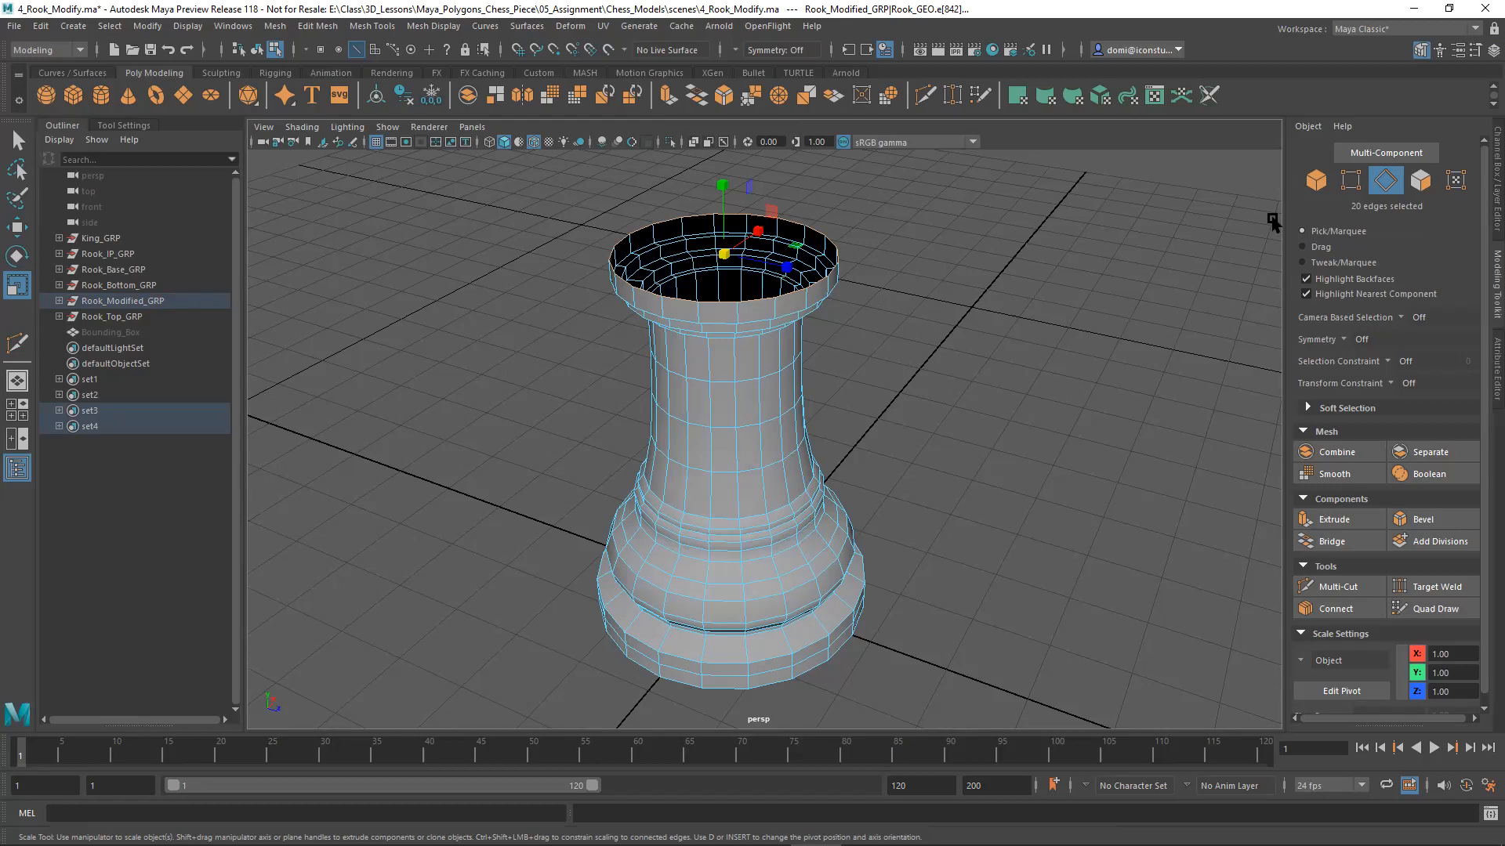
Step: Extrude the top border edges and switch the extrude manipulator to world axes
left_click(1356, 523)
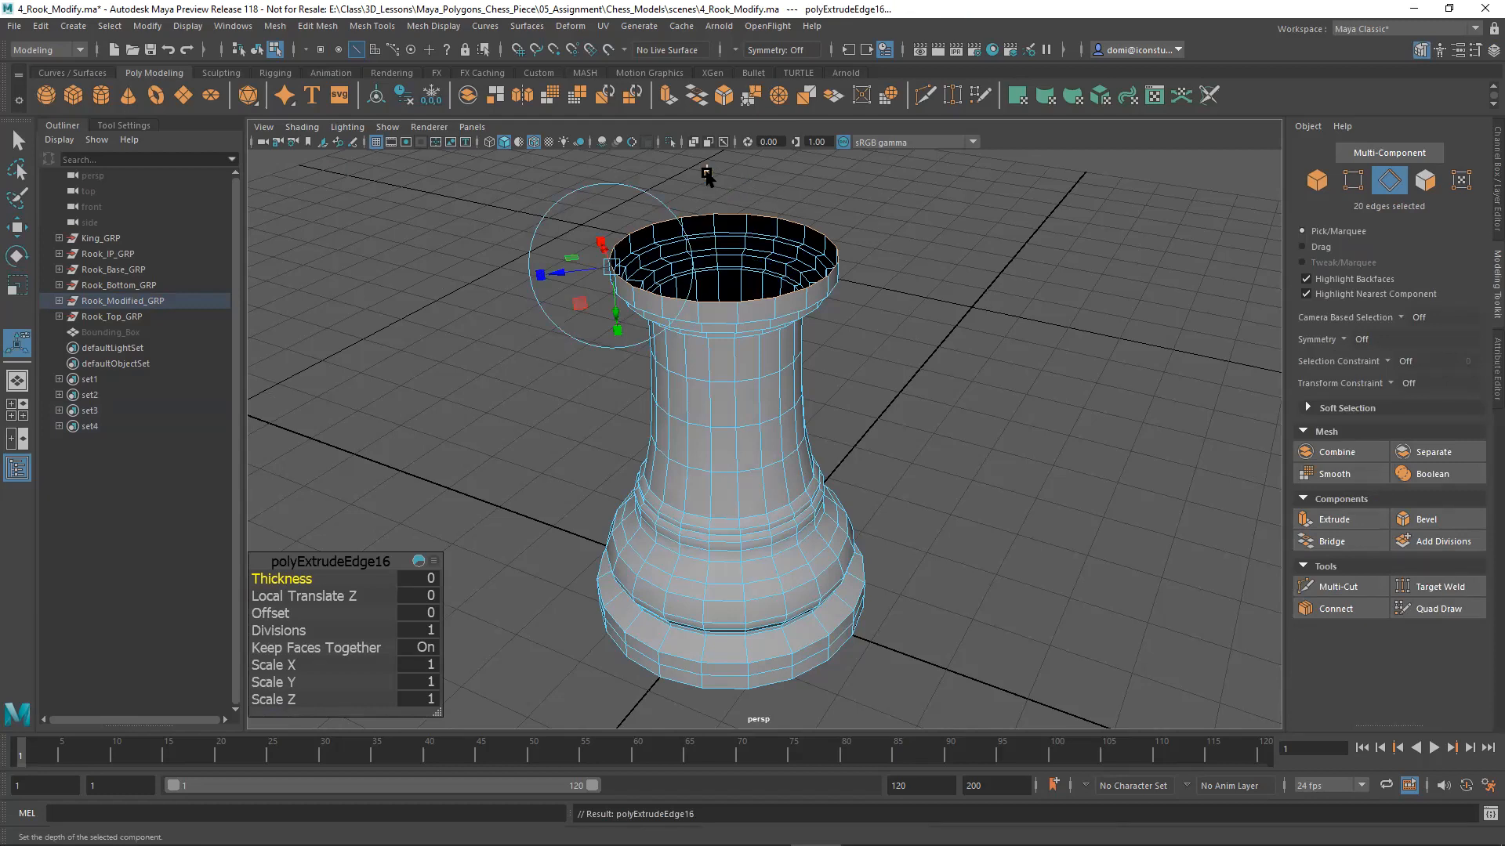
mouse_move(767, 337)
left_mouse_down("alt")
mouse_move(984, 356)
mouse_move(750, 359)
left_mouse_up("alt")
left_click_drag(957, 396, 870, 389, "alt")
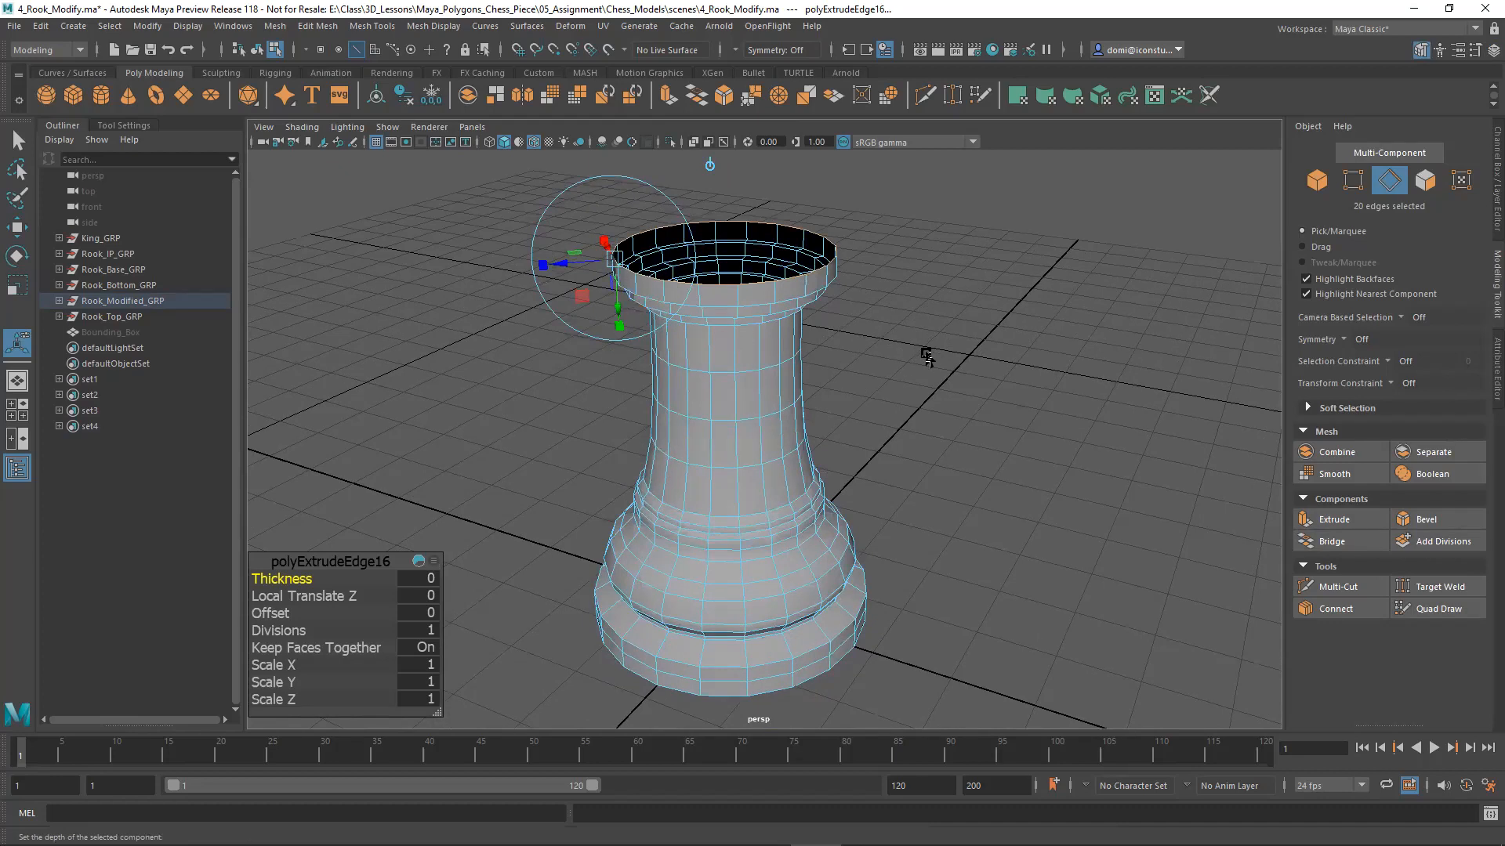
left_click_drag(927, 346, 990, 360, "alt")
left_click_drag(933, 286, 1026, 403, "alt")
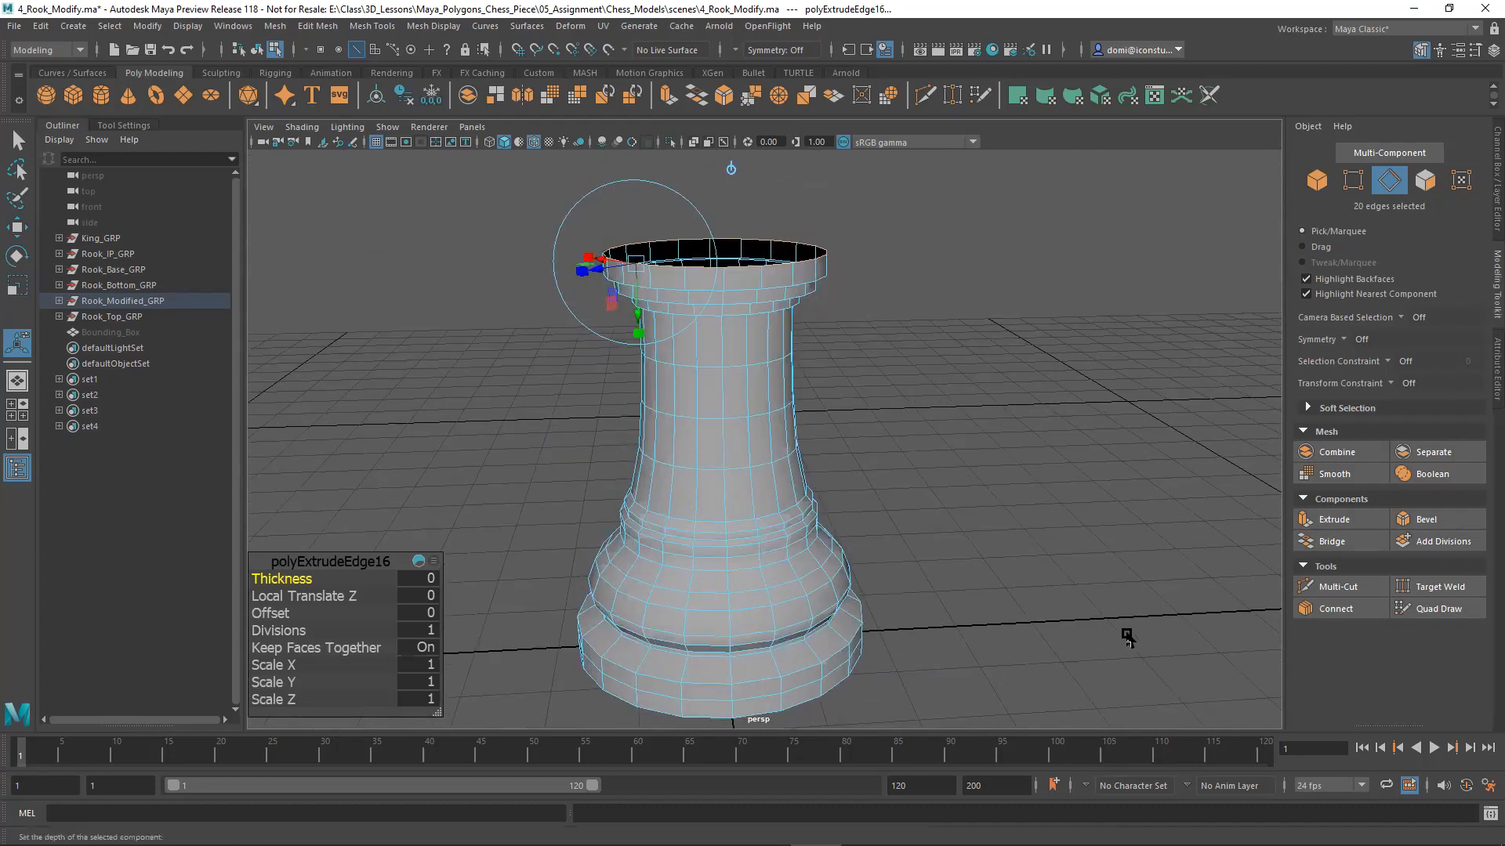
left_click_drag(954, 273, 889, 283, "alt")
left_click(715, 186)
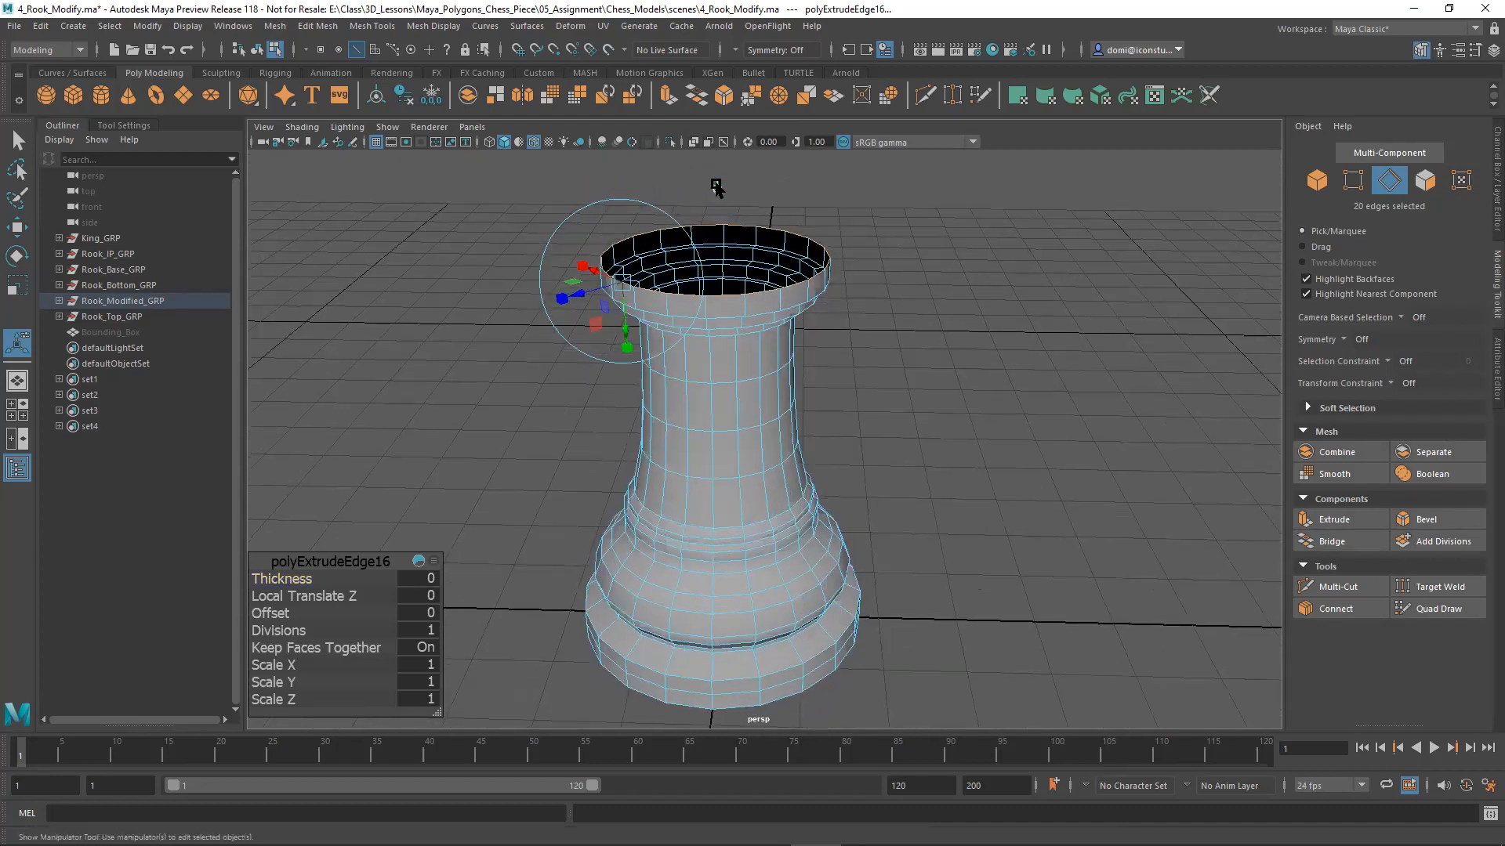
Step: Try pulling the extruded top border straight up, and undo that move
mouse_move(1007, 253)
left_mouse_down("alt")
mouse_move(909, 235)
mouse_move(981, 260)
left_mouse_up("alt")
left_click_drag(726, 247, 728, 219)
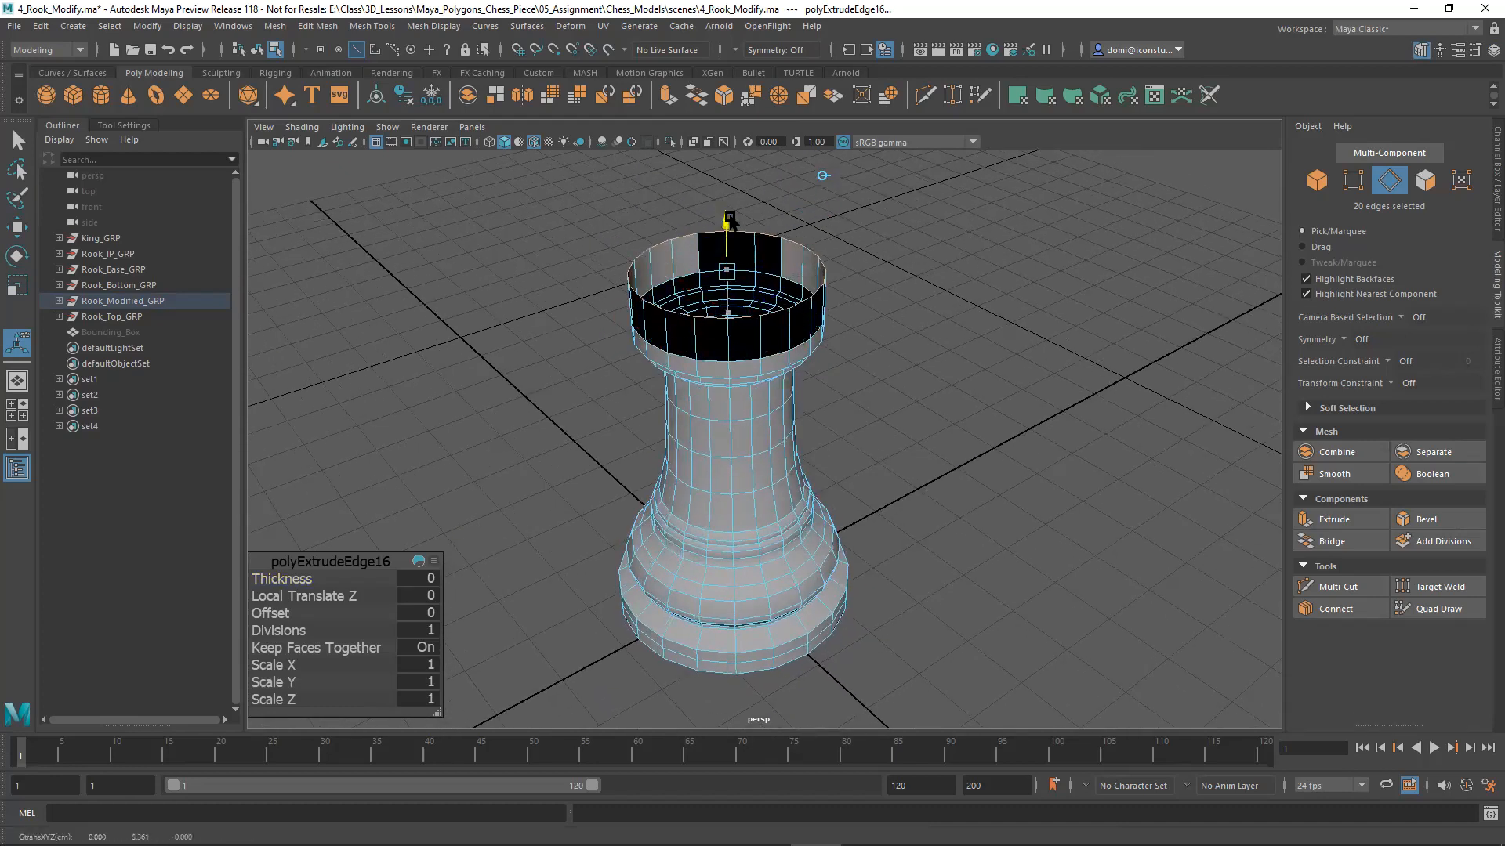
key("ctrl+z")
left_click_drag(1026, 317, 867, 309, "alt")
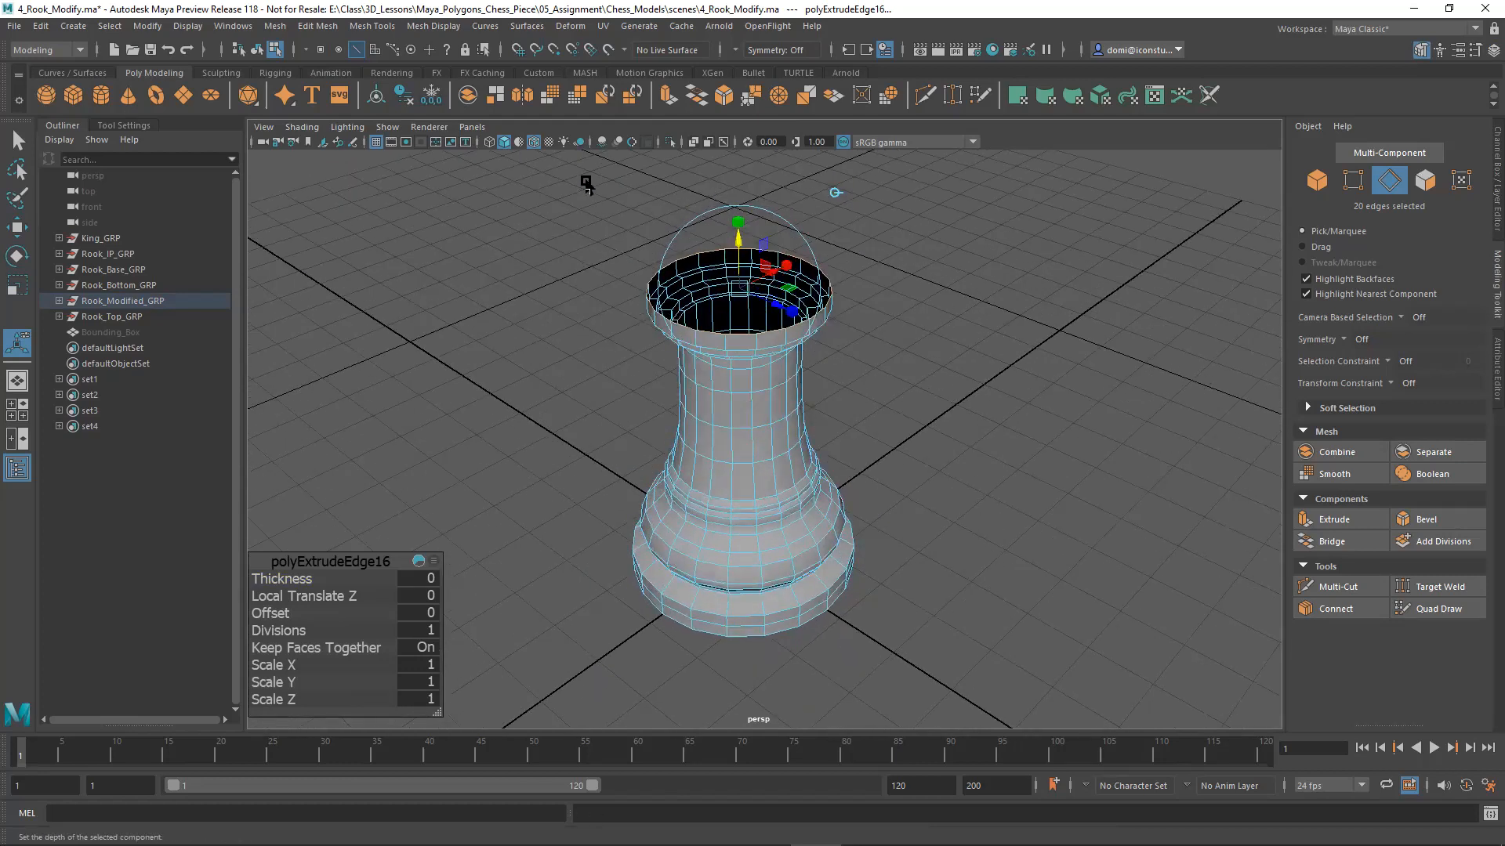
Step: Turn on two-sided lighting in the perspective view so the inside faces are shaded
left_click(389, 128)
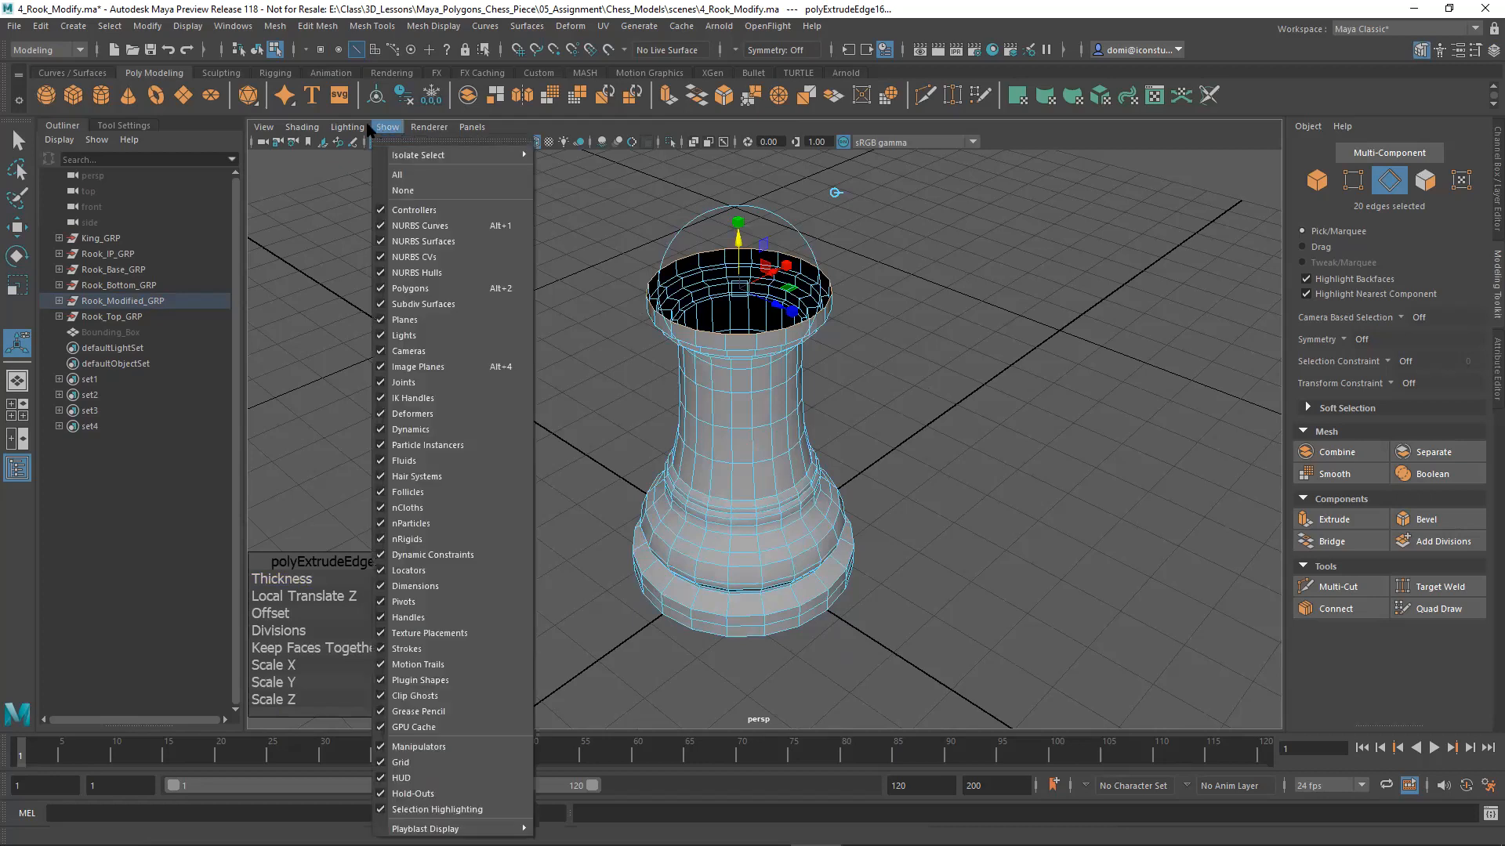
left_click(337, 235)
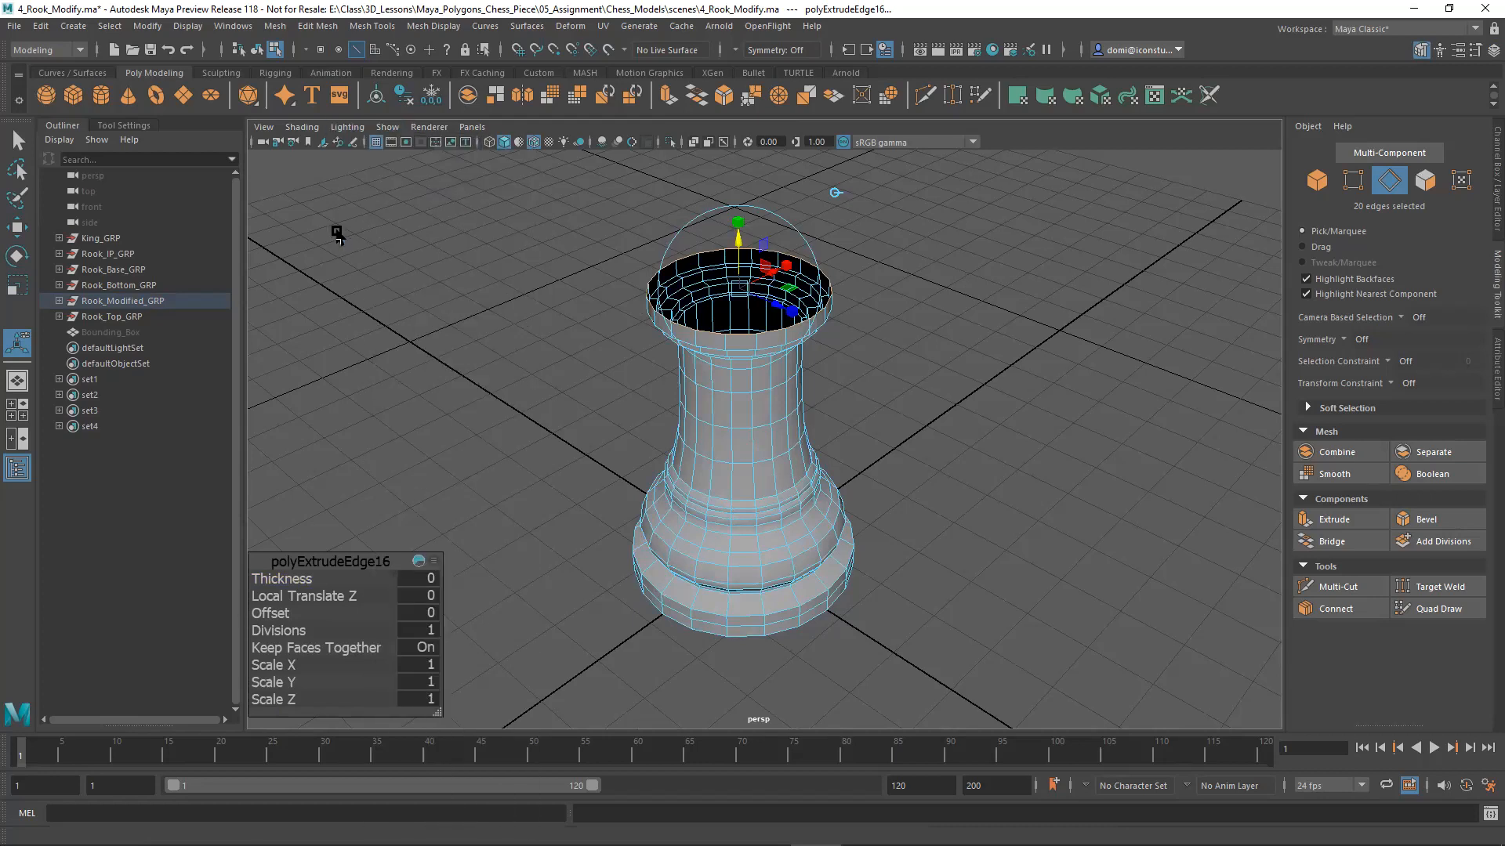
left_click_drag(995, 356, 987, 352, "alt")
middle_click_drag(987, 353, 1008, 369, "alt")
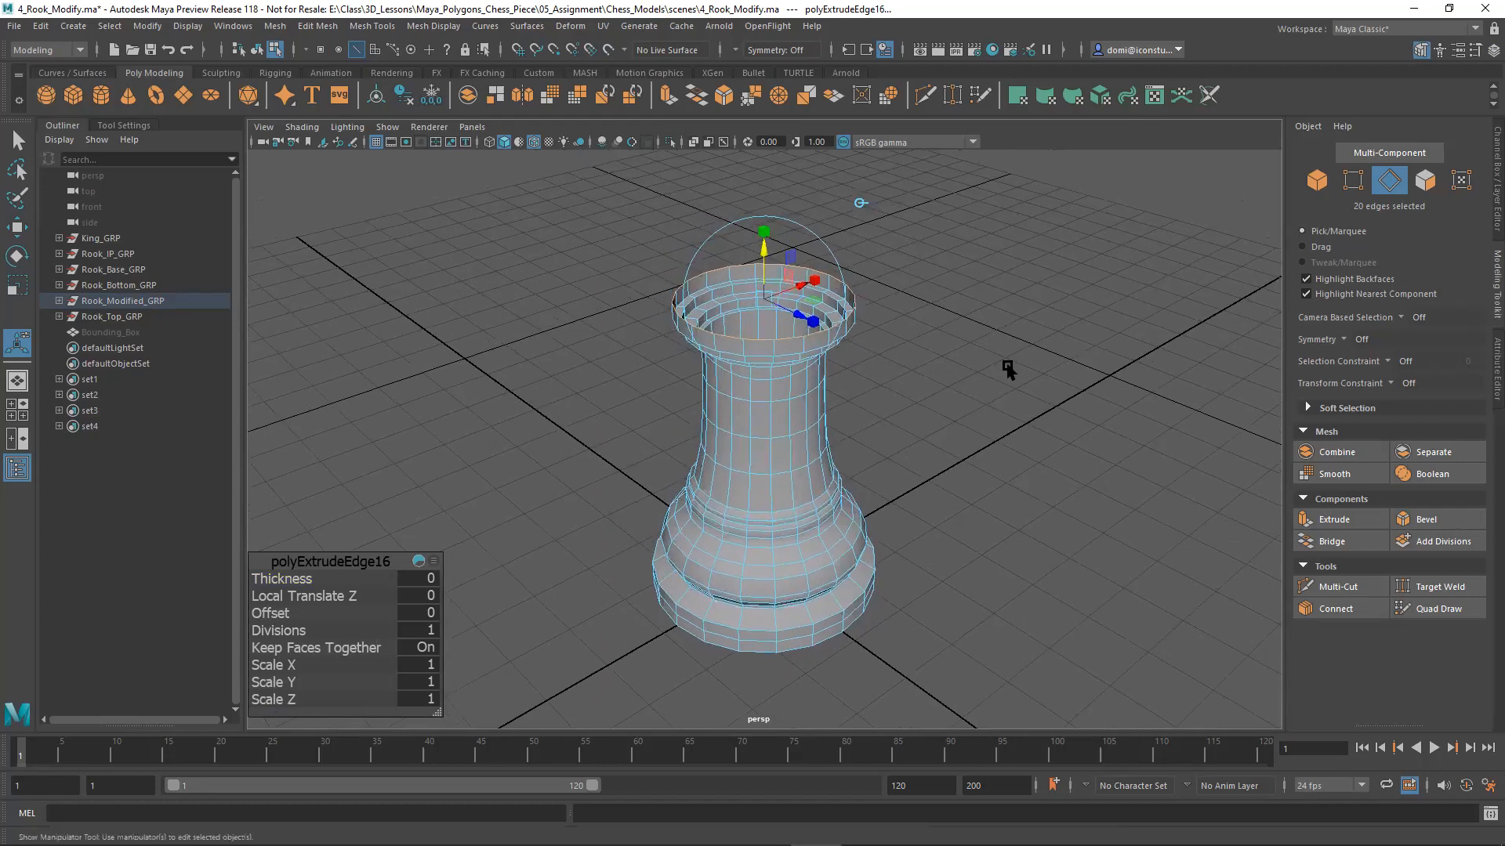
Step: Scale the extruded top border edges uniformly inward to form a flat ring around the opening, and deselect them
right_click_drag(1008, 369, 1004, 349, "alt")
left_click_drag(1004, 349, 1000, 334, "alt")
middle_click_drag(1000, 334, 993, 351, "alt")
right_click_drag(988, 349, 1122, 355, "alt")
middle_click_drag(1078, 342, 1079, 360, "alt")
left_click_drag(1078, 359, 1076, 365, "alt")
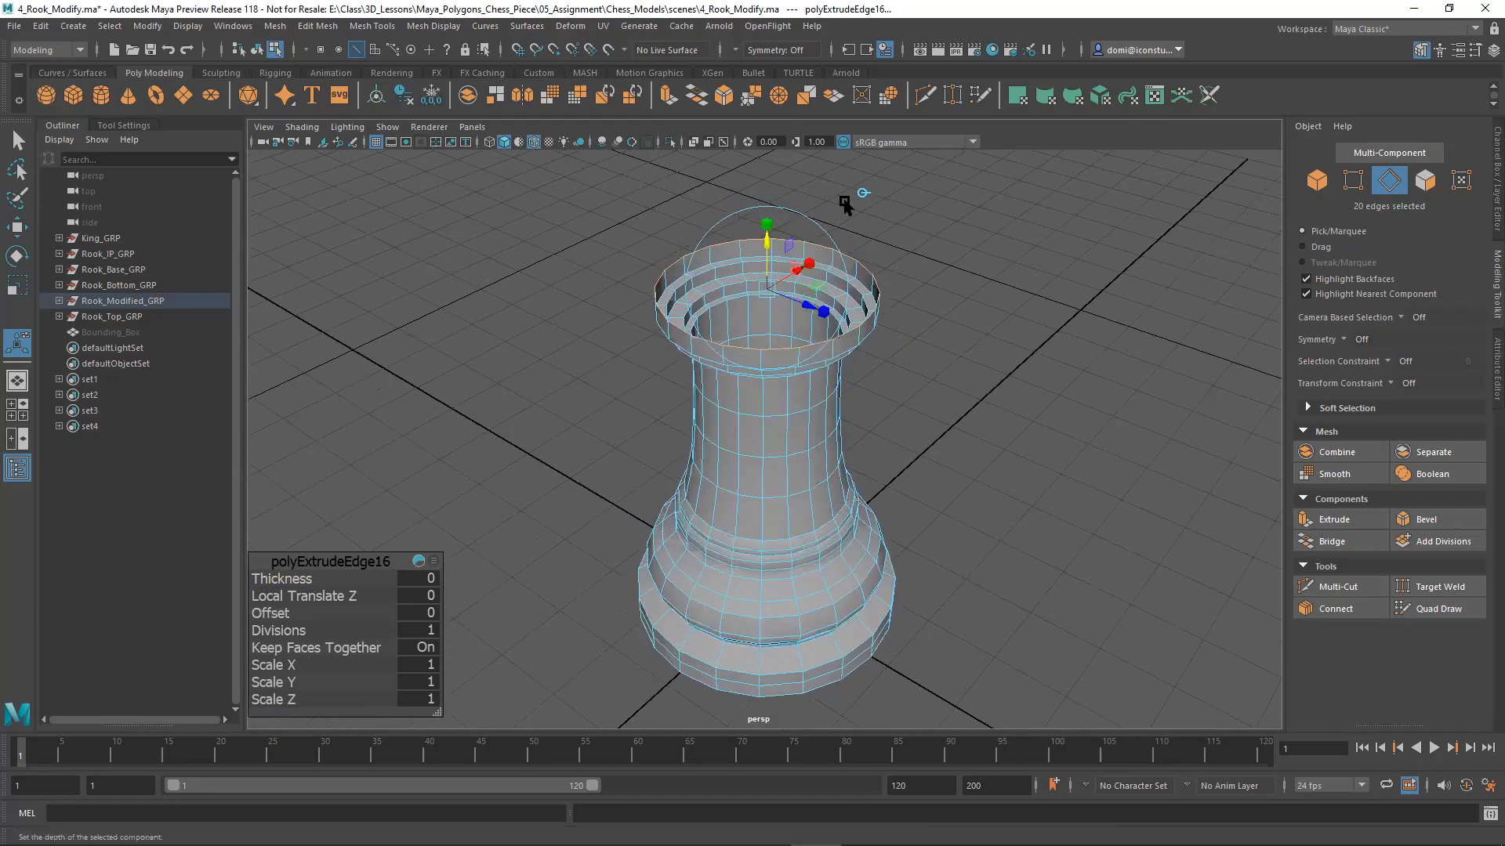
left_click_drag(767, 224, 768, 237)
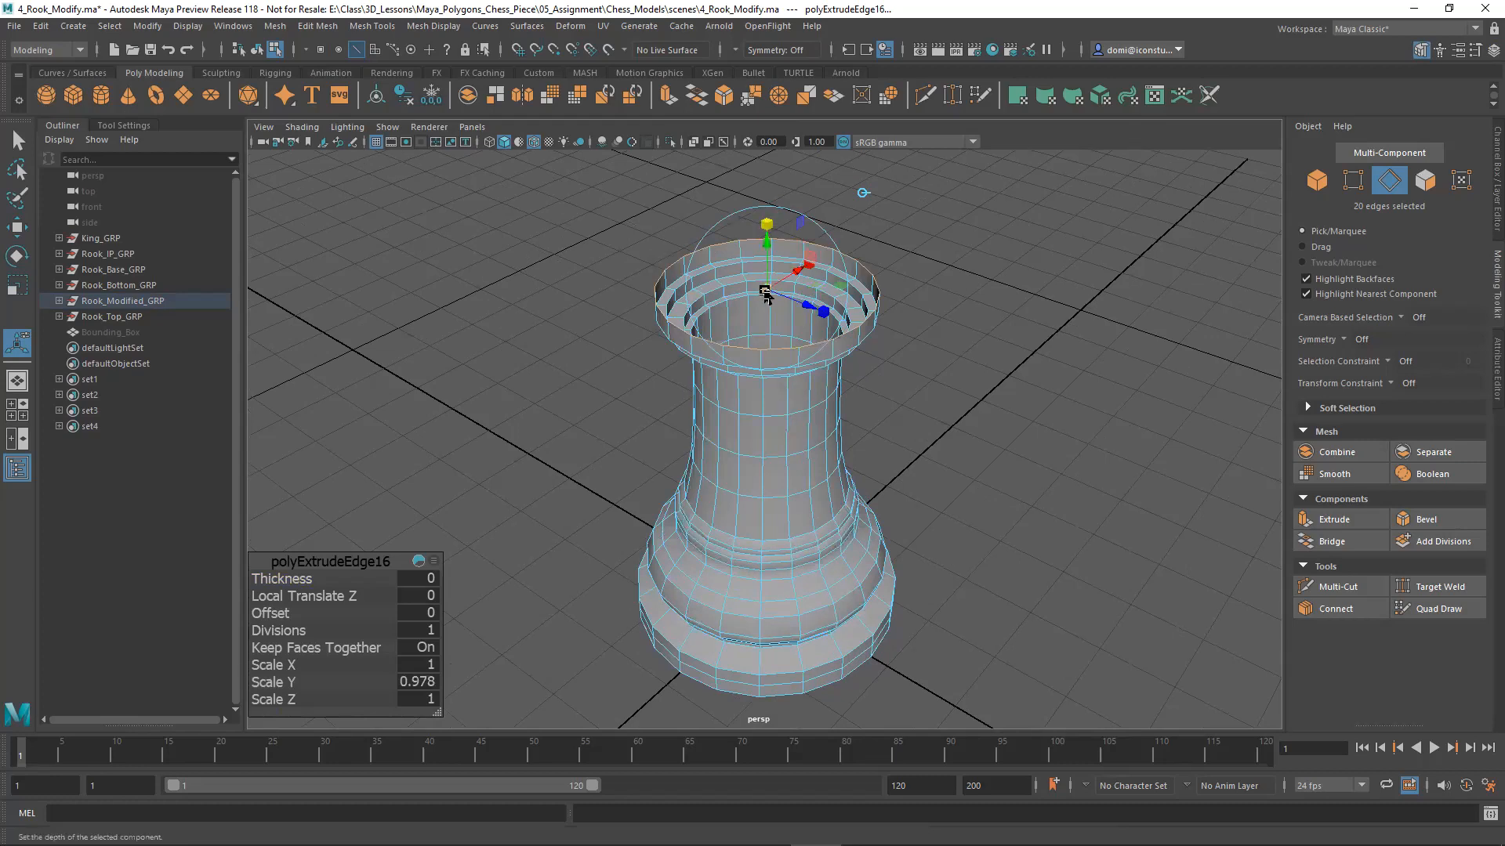
left_click_drag(766, 291, 751, 291)
left_click_drag(980, 332, 901, 376, "alt")
left_click(1040, 328)
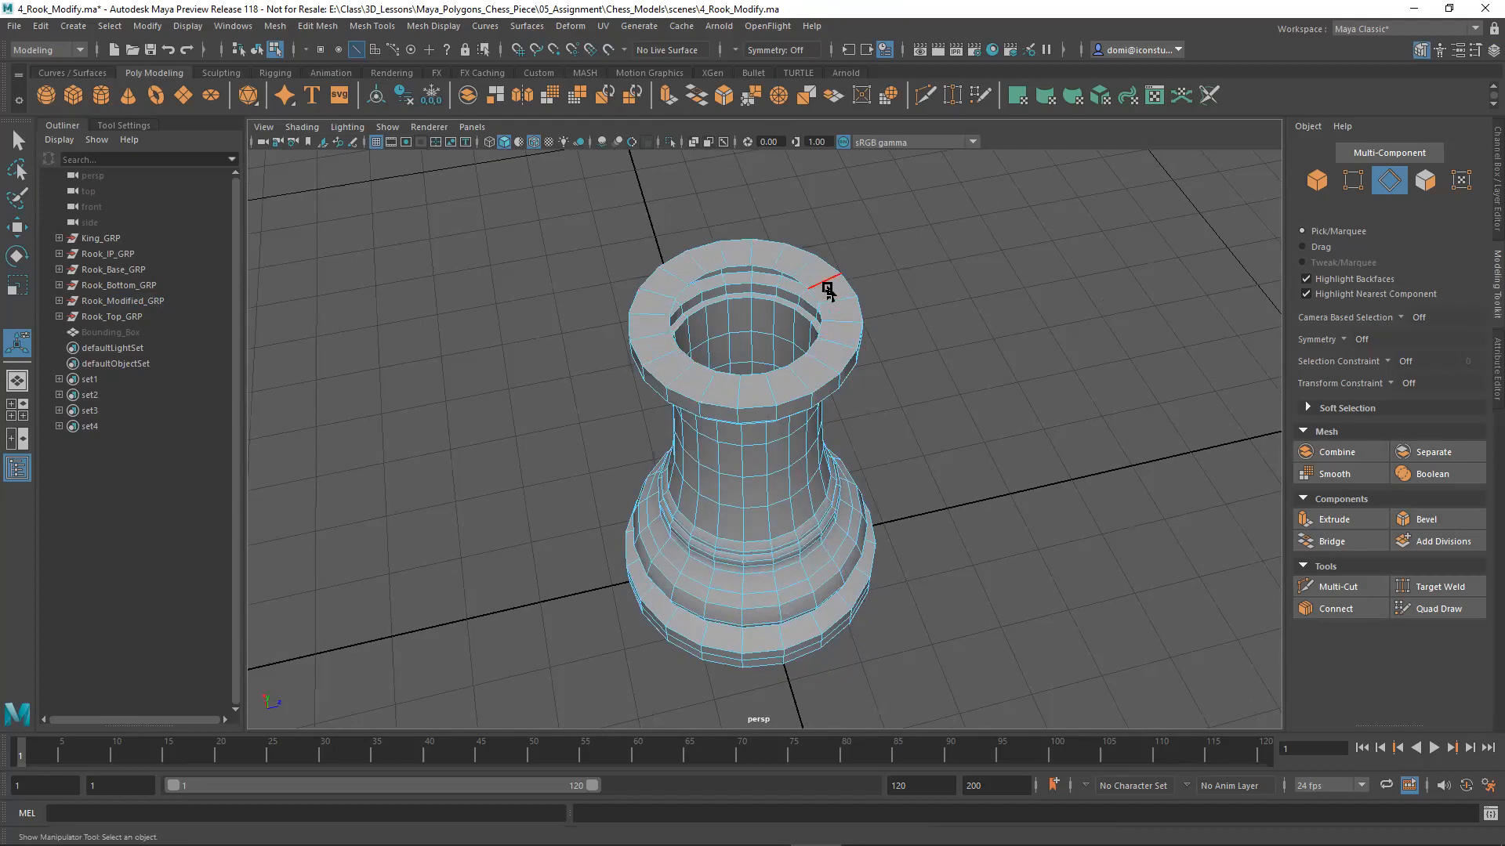
Step: Try to select the inner border of the flat top ring as an edge loop
left_click_drag(969, 309, 919, 321, "alt")
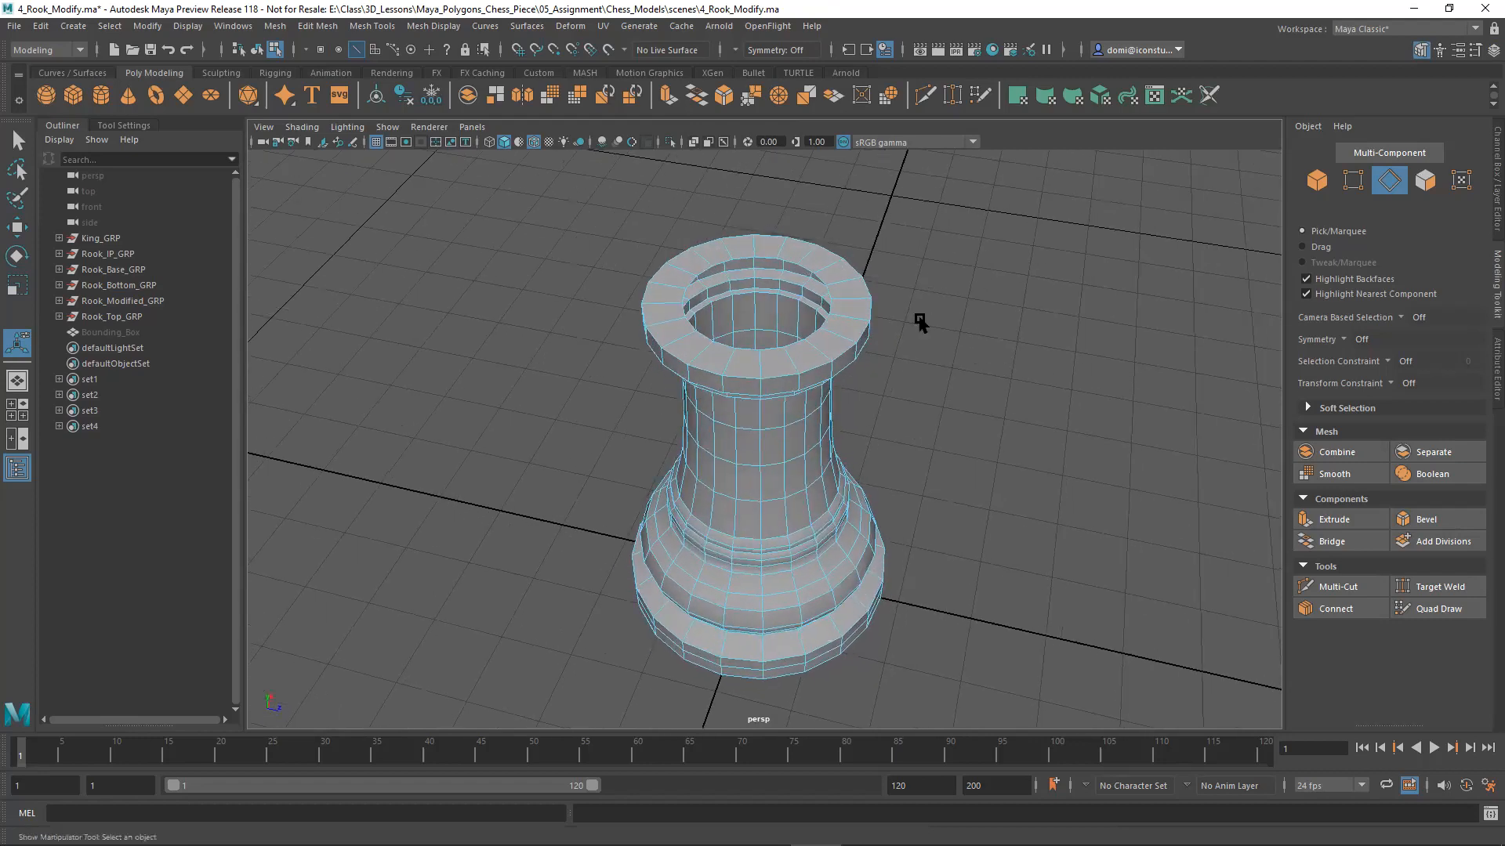
left_click_drag(981, 359, 975, 343, "alt")
right_click_drag(975, 342, 1105, 337, "alt")
left_click_drag(1104, 338, 1089, 424, "alt")
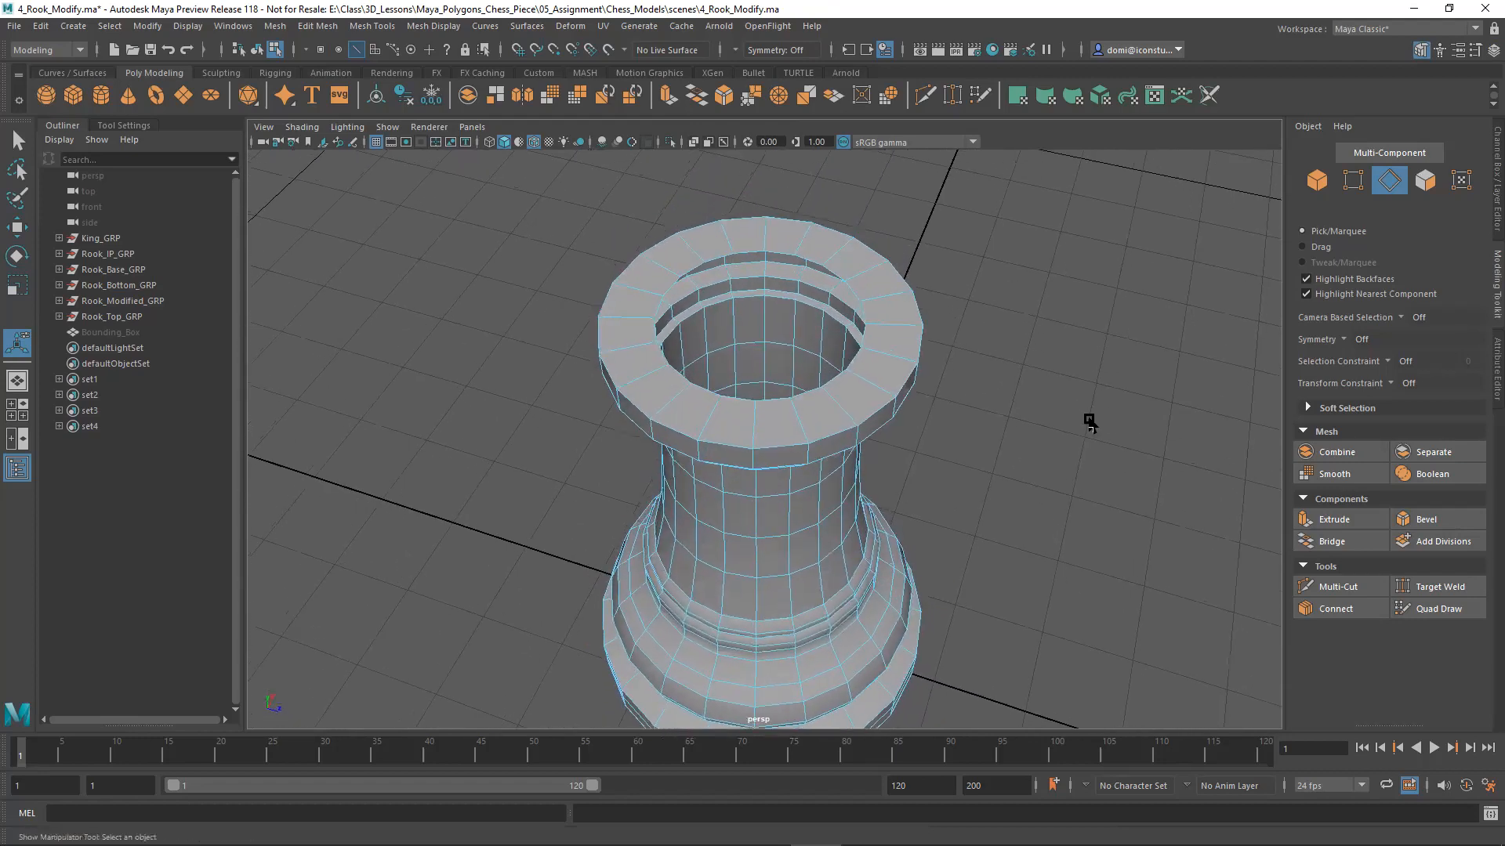
double_click(831, 381)
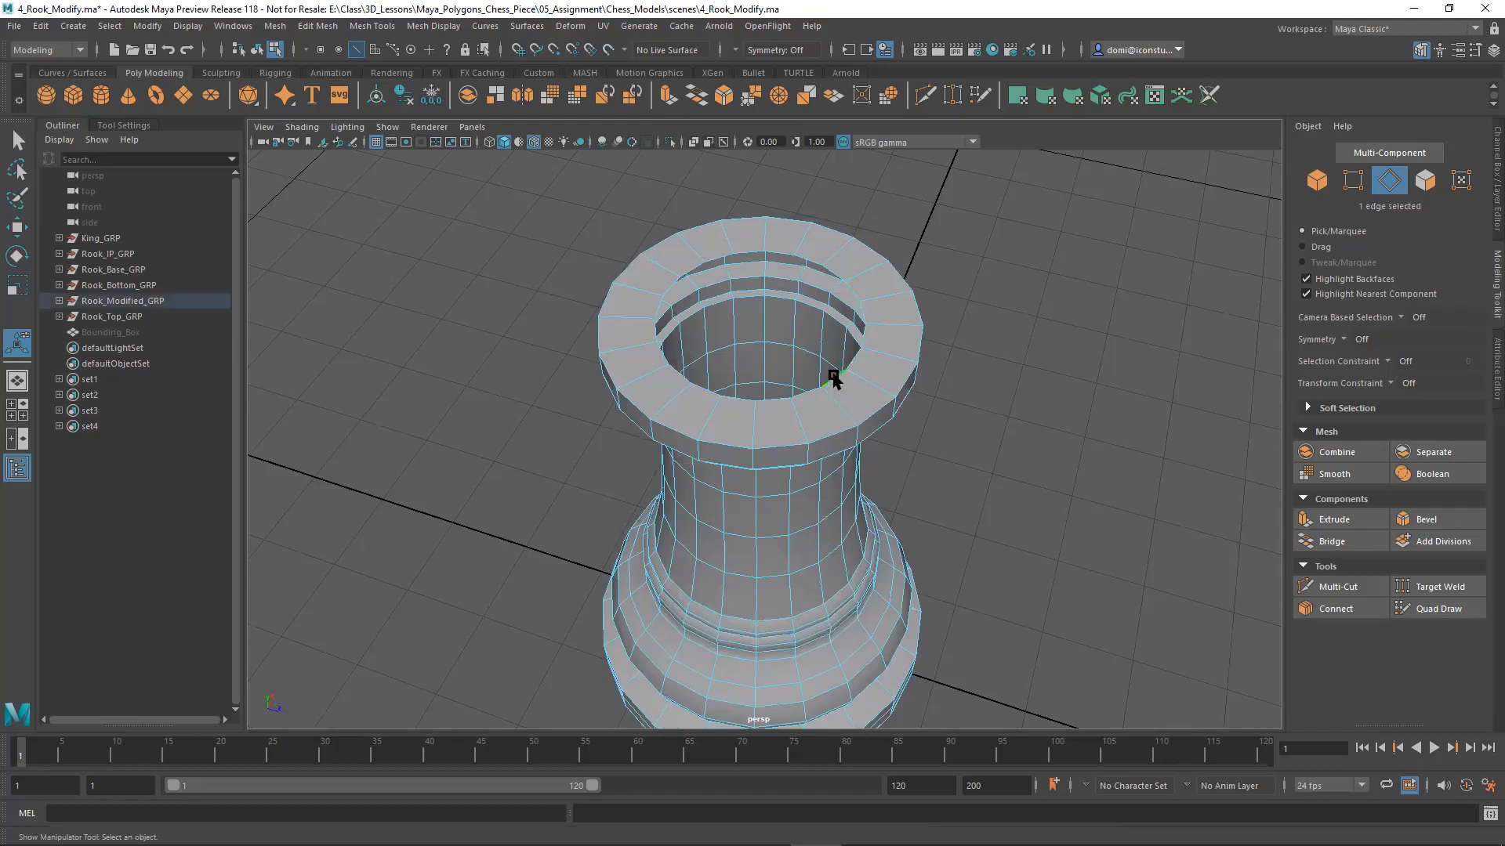
left_click(1078, 359)
double_click(771, 402)
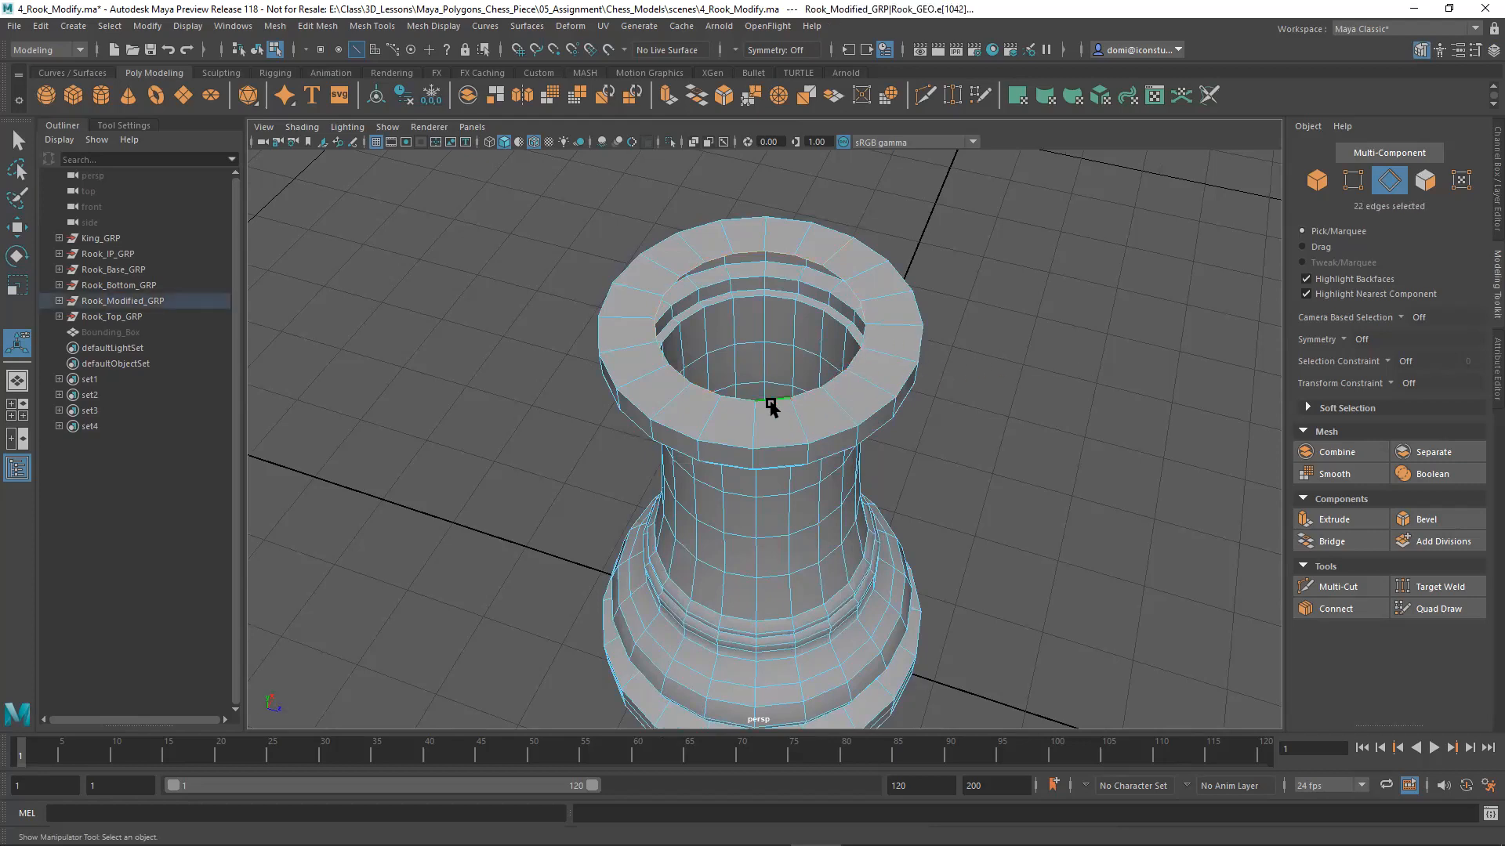
left_click_drag(917, 399, 860, 440, "alt")
key("F9")
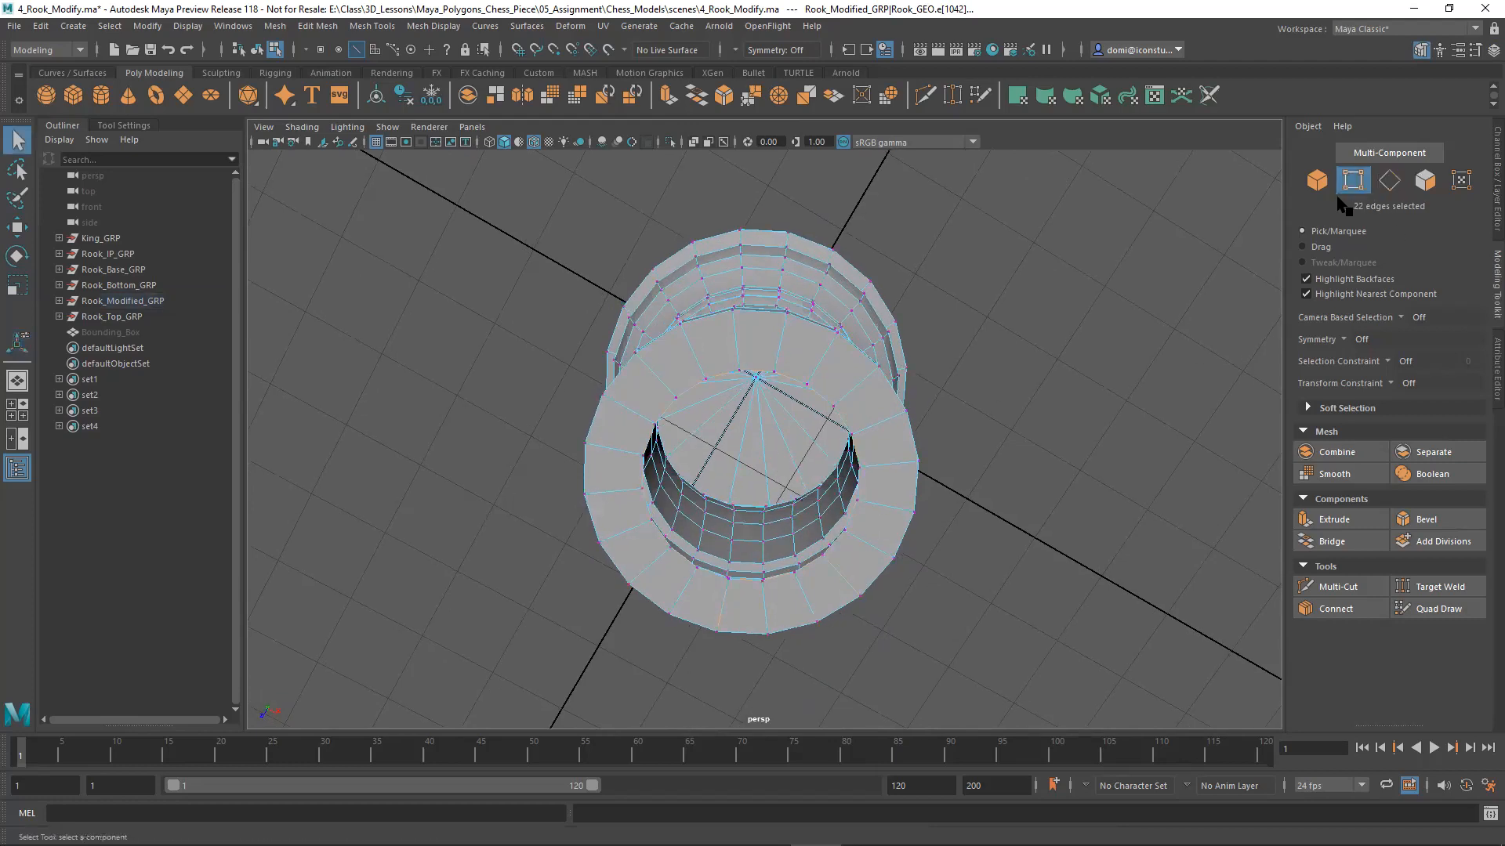
left_click_drag(1095, 445, 922, 295, "alt")
left_click_drag(539, 185, 1004, 410)
left_click(1074, 359)
left_click_drag(1073, 359, 1017, 398, "alt")
left_click(1390, 183)
right_click_drag(963, 458, 1249, 447, "alt")
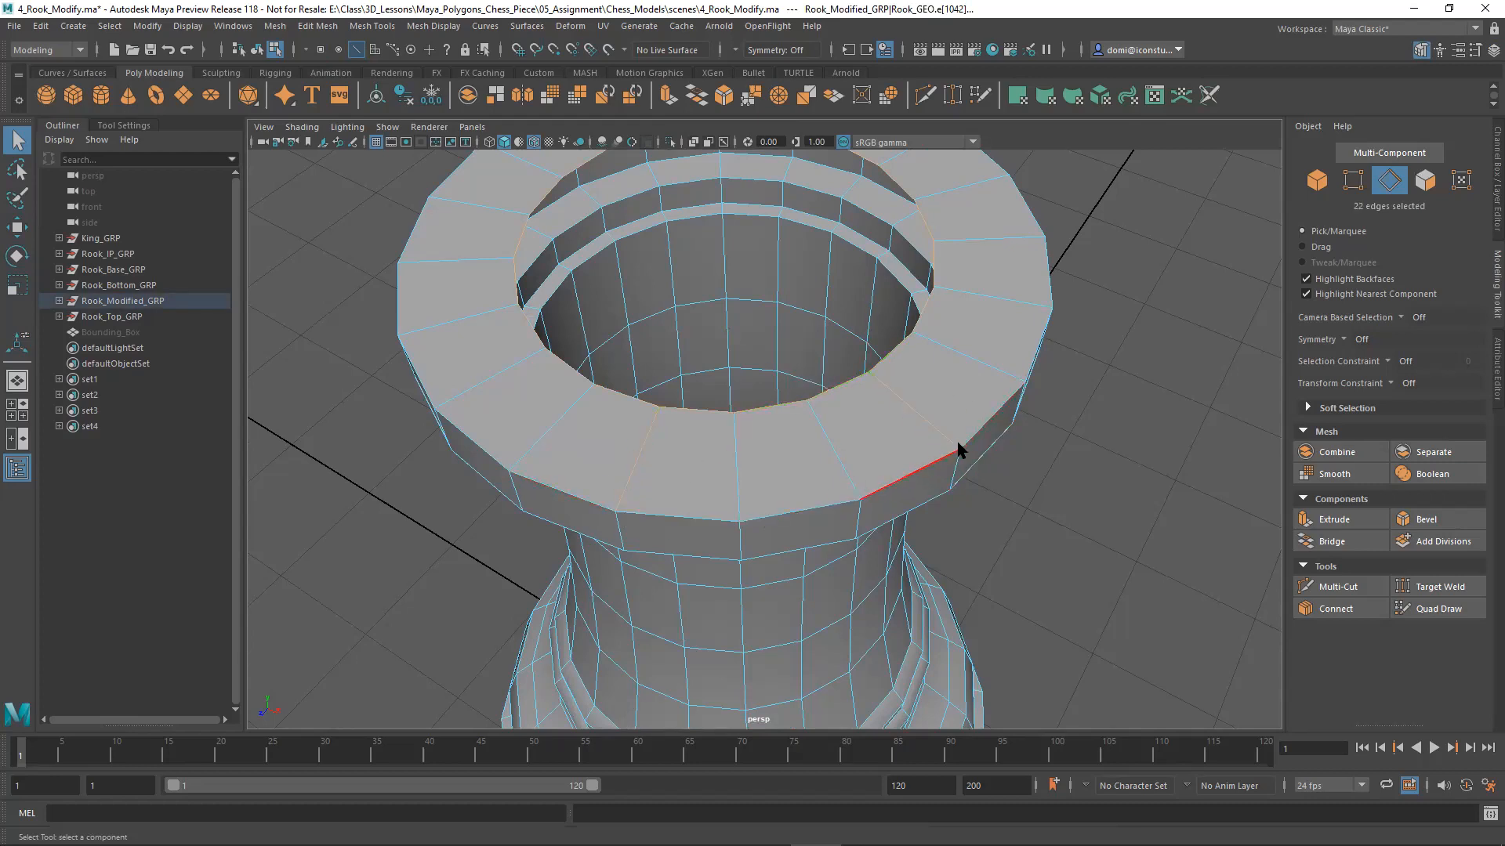
right_click_drag(1058, 454, 835, 445, "alt")
left_click_drag(836, 443, 851, 412, "alt")
Step: Select all vertices of the rook's rim area and merge them with a distance threshold of 0.0001
left_click(1352, 180)
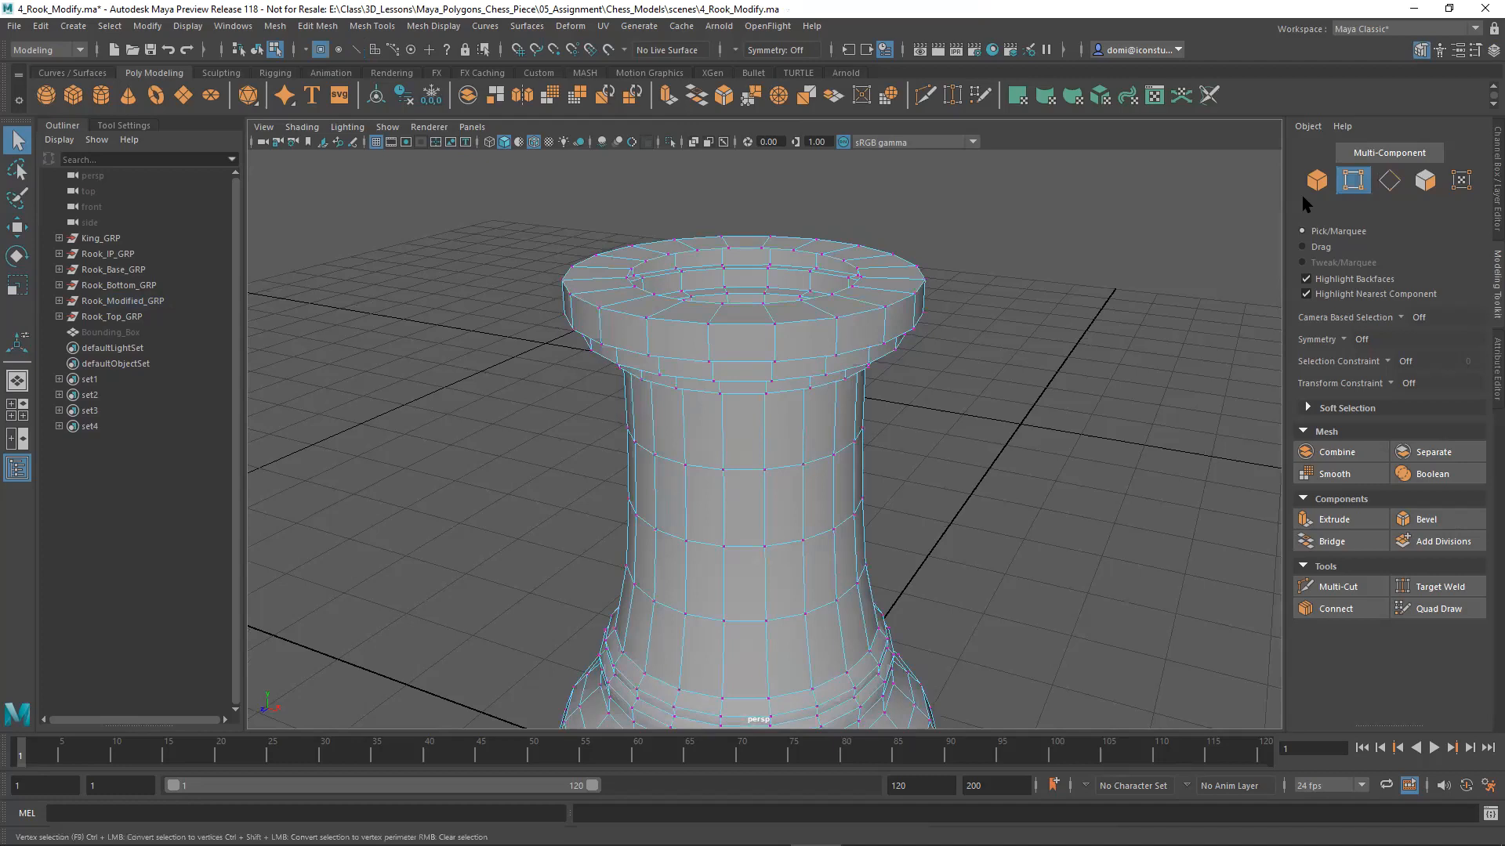
left_click_drag(465, 164, 997, 423)
middle_click_drag(1030, 337, 1015, 390, "alt")
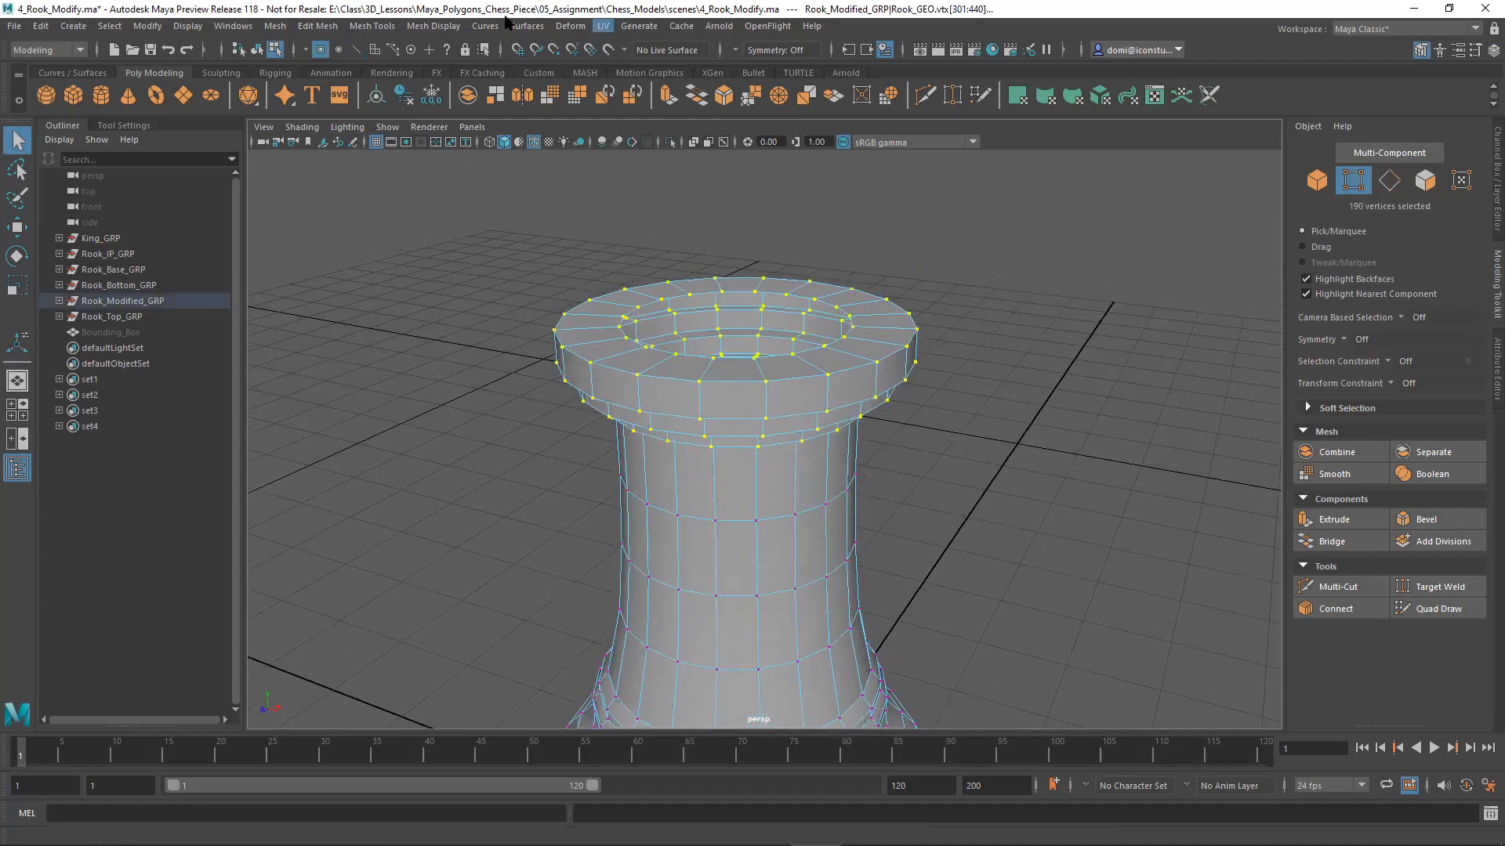
left_click(361, 26)
mouse_move(329, 28)
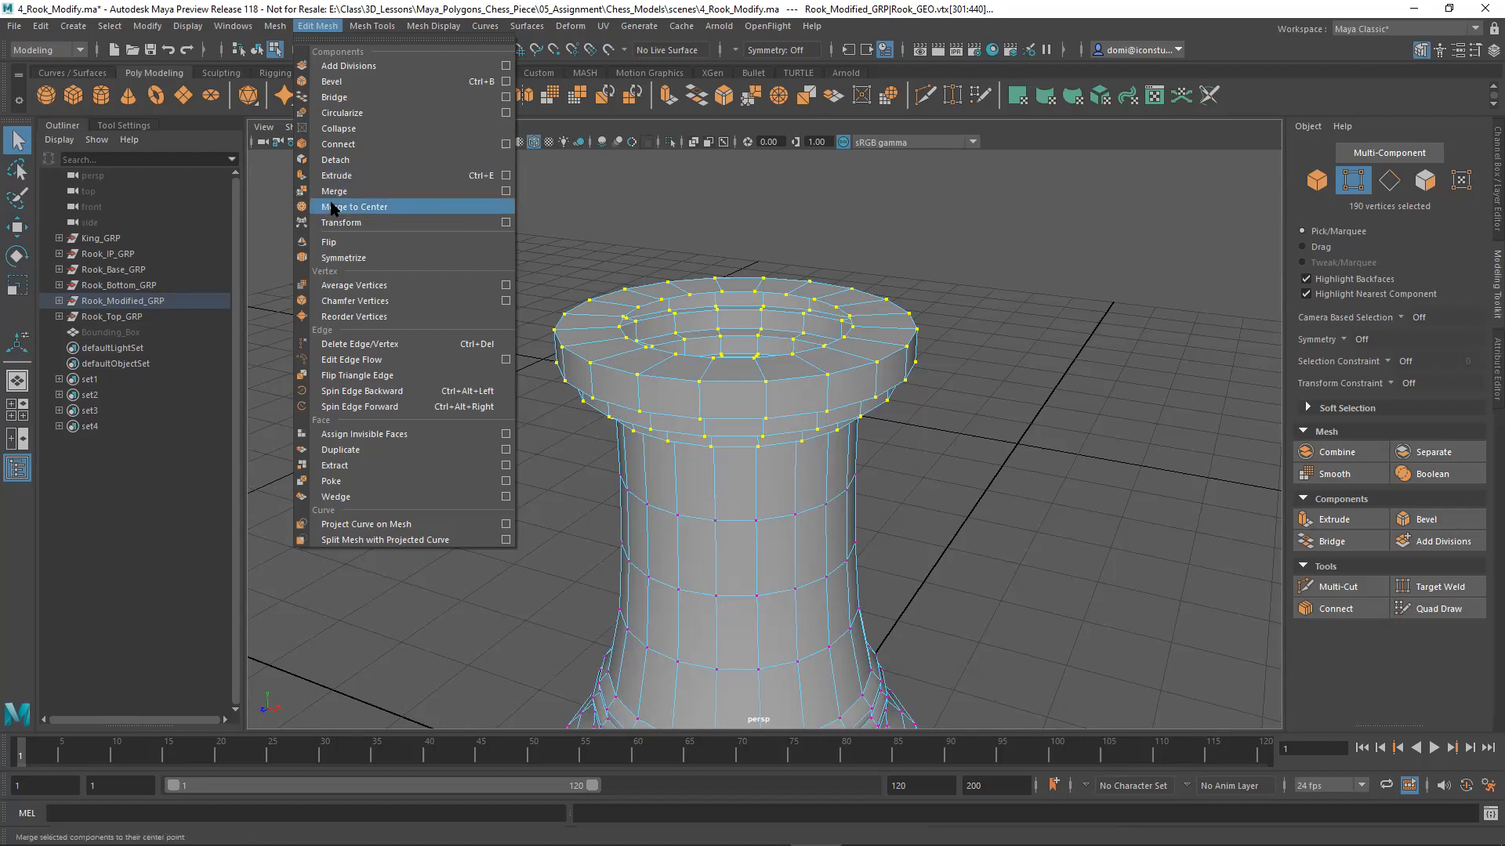
left_click(334, 194)
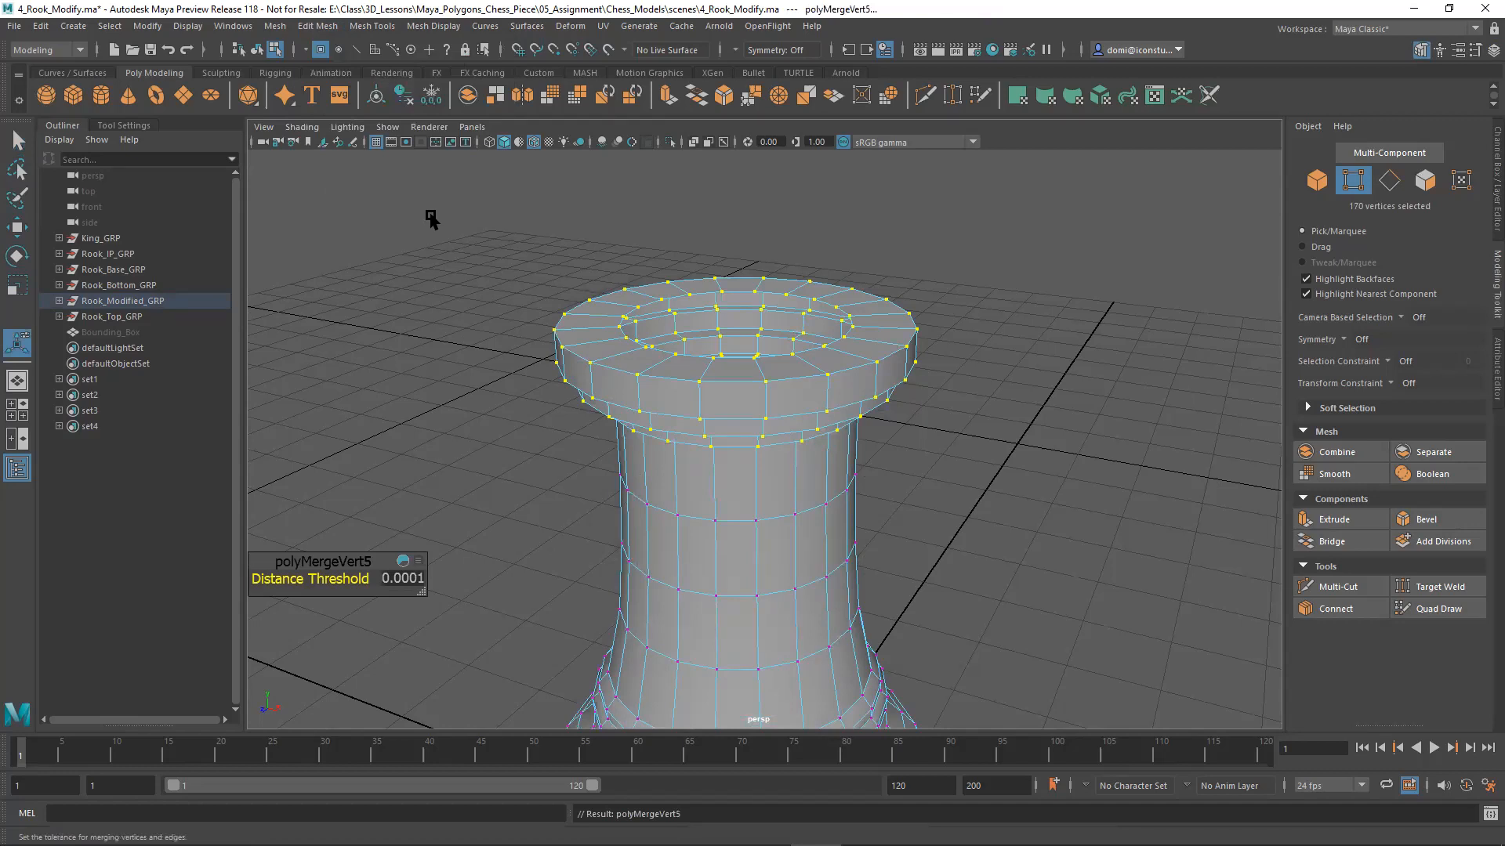
left_click(590, 244)
Step: Retry loop selection of the ring's inner border edges on the merged mesh, and clear the selection
left_click_drag(1056, 318, 1172, 340, "alt")
key("F10")
key("q")
left_click_drag(1124, 409, 1122, 430, "alt")
left_click(809, 468)
left_click_drag(995, 492, 840, 459, "alt")
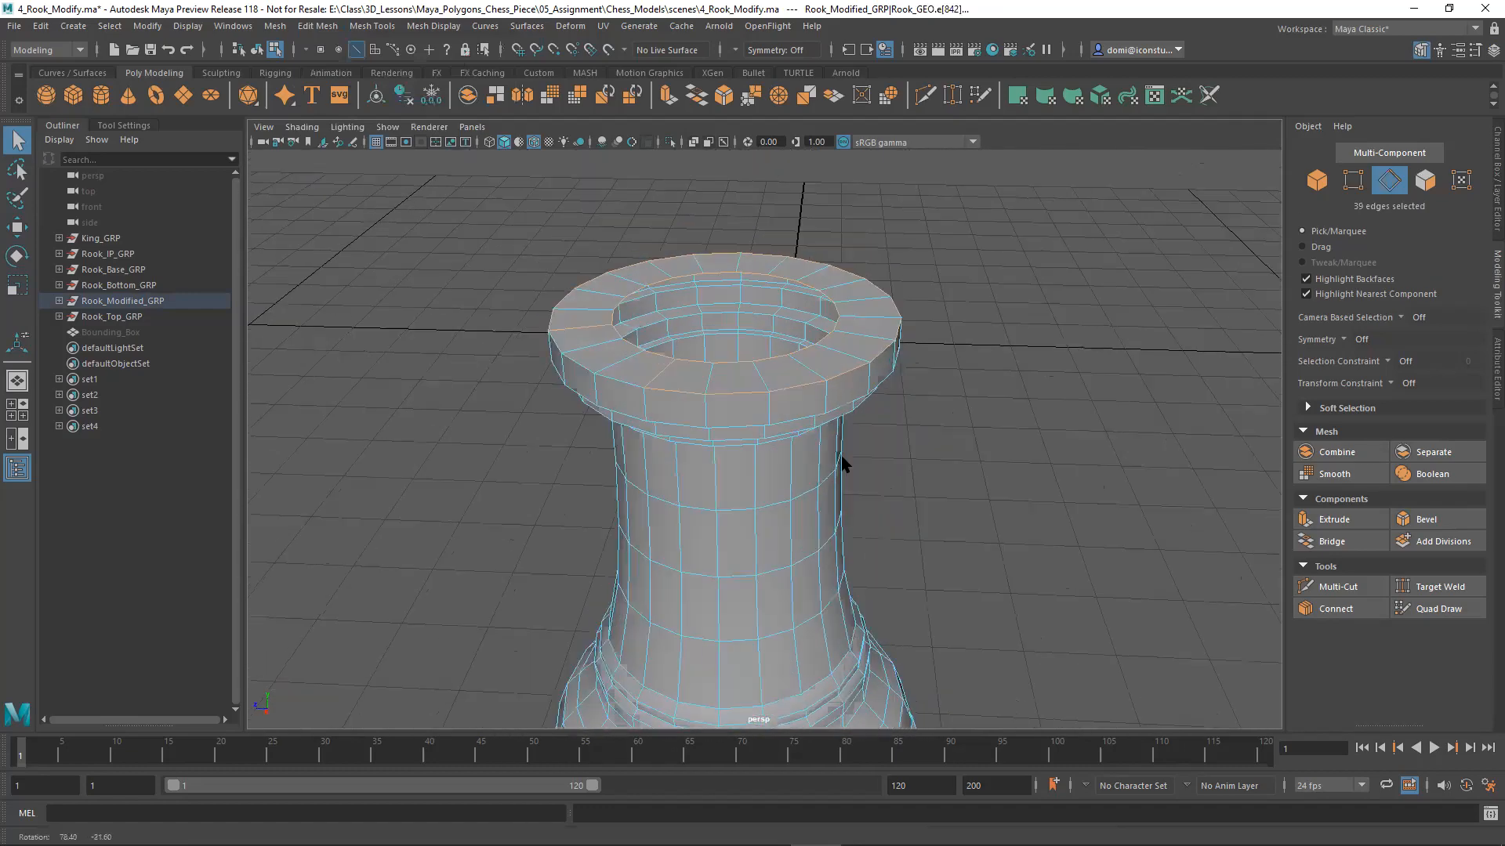
left_click_drag(1001, 426, 1129, 423, "alt")
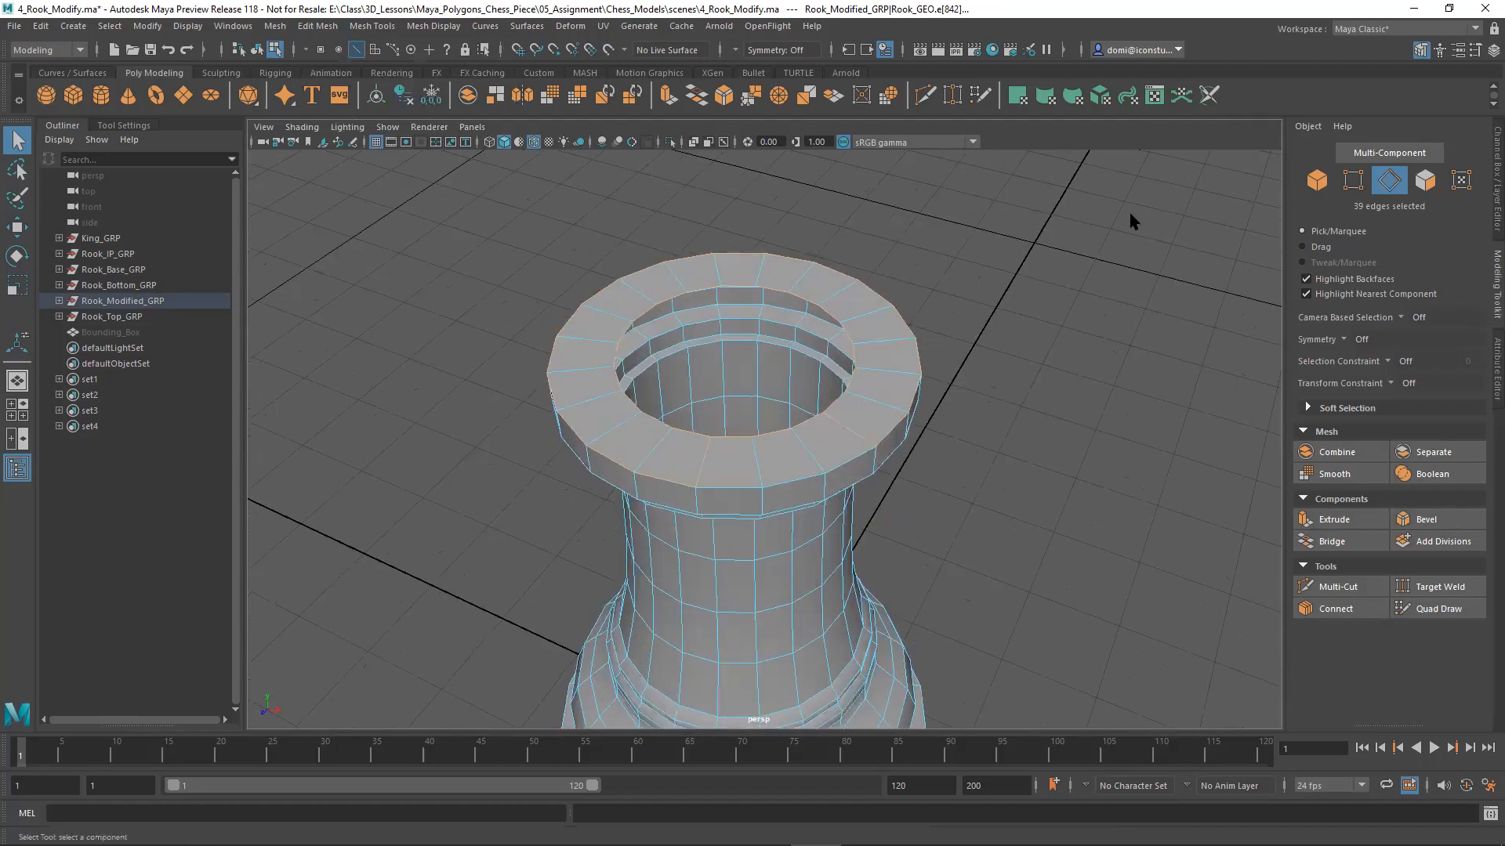
left_click(1228, 279)
left_click_drag(1026, 411, 1064, 372, "alt")
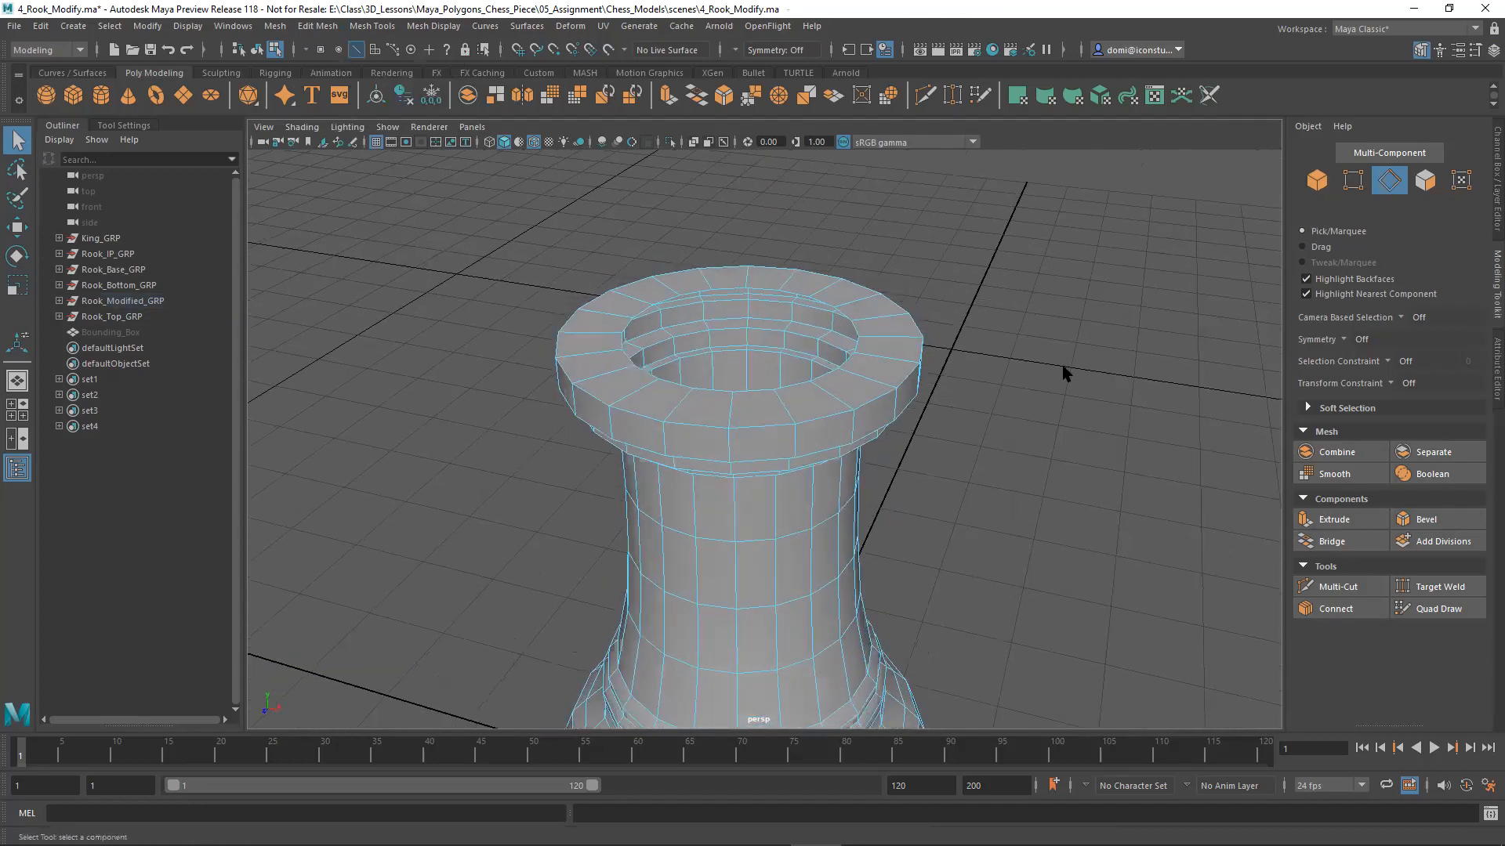
double_click(816, 304)
left_click_drag(1095, 347, 1031, 360, "alt")
left_click(1108, 360)
Step: Build up a selection of all 20 edges around the ring's inner border, edge by edge
left_click_drag(868, 291, 813, 339, "alt")
right_click_drag(813, 340, 1001, 346, "alt")
left_click_drag(1001, 346, 951, 311, "alt")
left_click(743, 207)
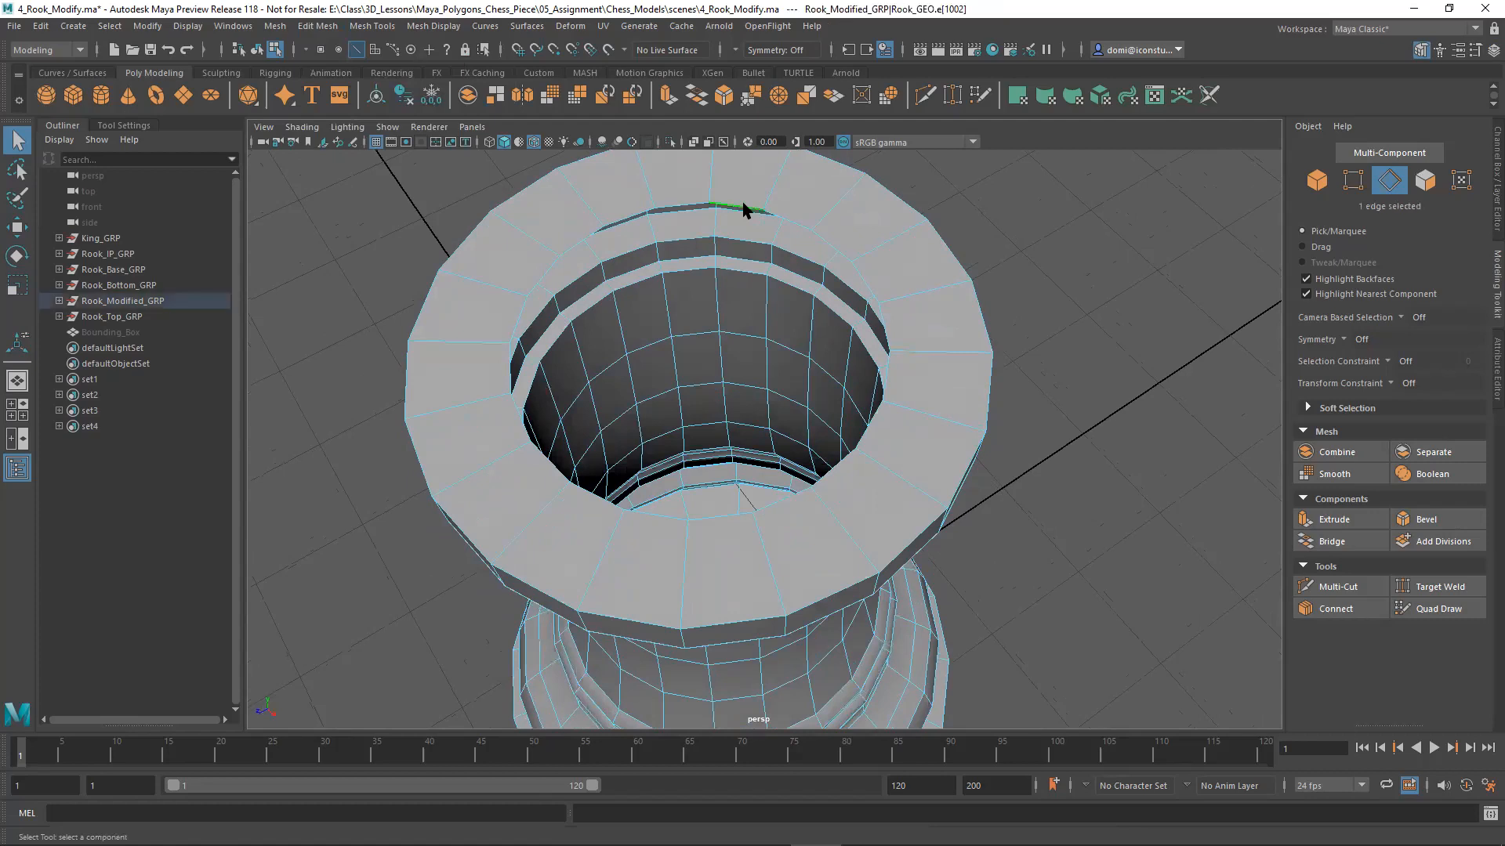
left_click(684, 205, "shift")
left_click(509, 368, "shift")
left_click(515, 417, "shift")
left_click(548, 468, "shift")
left_click(615, 506, "shift")
left_click(740, 517, "shift")
left_click(787, 517, "shift")
left_click(847, 481, "shift")
left_click(866, 463, "shift")
left_click(909, 374, "shift")
left_click(882, 326, "shift")
left_click(847, 242, "shift")
Step: Extrude the ring's 20 selected inner border edges and scale them uniformly to 0.0333 toward the centre to cap the rook's top
right_click_drag(1086, 384, 955, 390, "alt")
left_click_drag(1064, 389, 1089, 337, "alt")
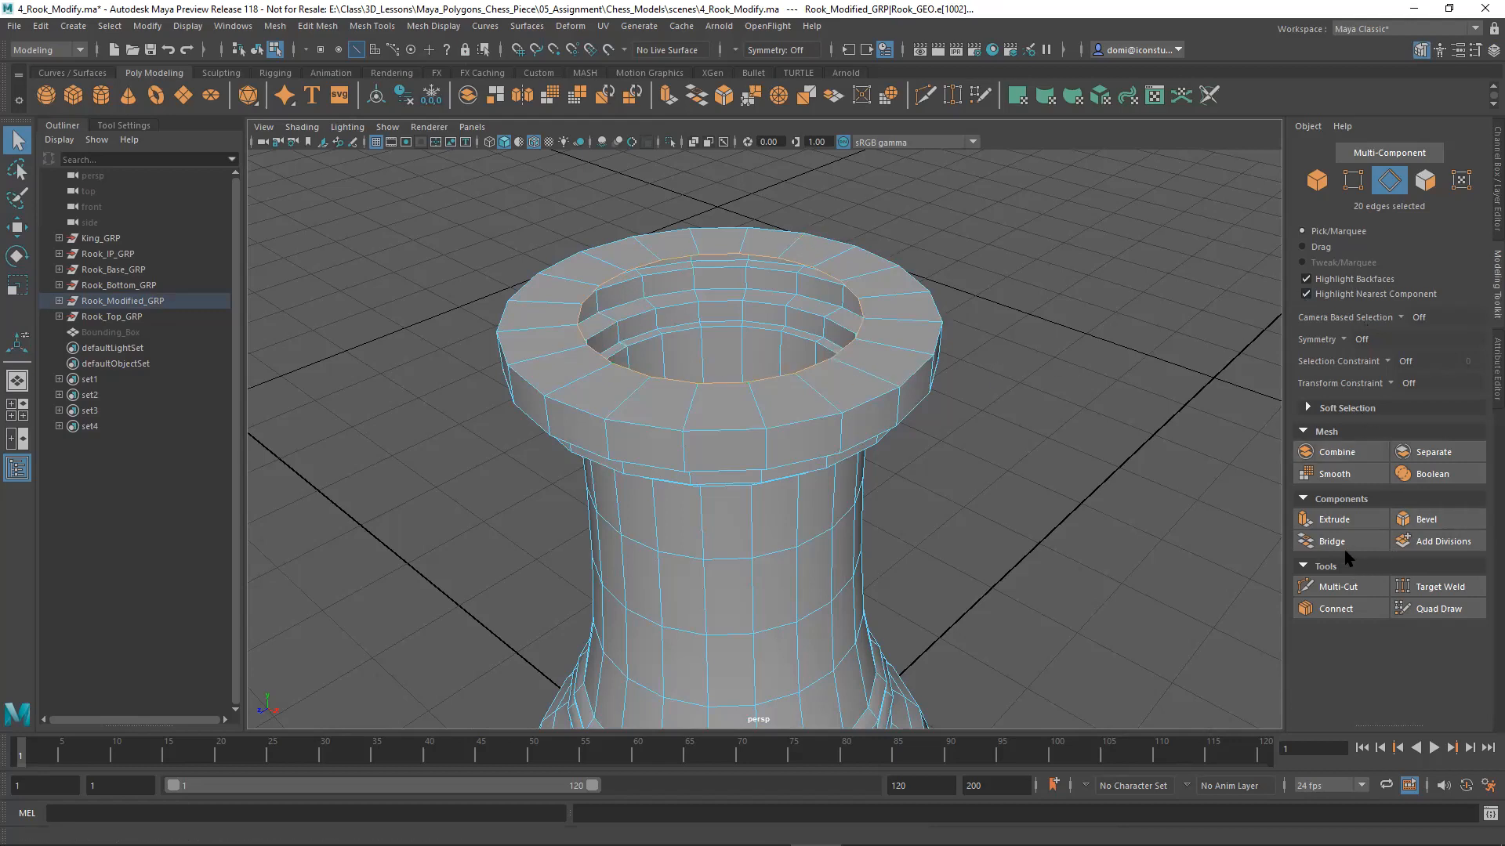
left_click(1358, 519)
middle_click_drag(1082, 353, 1098, 483, "alt")
scroll(1097, 483, "down", 2)
left_click(830, 285)
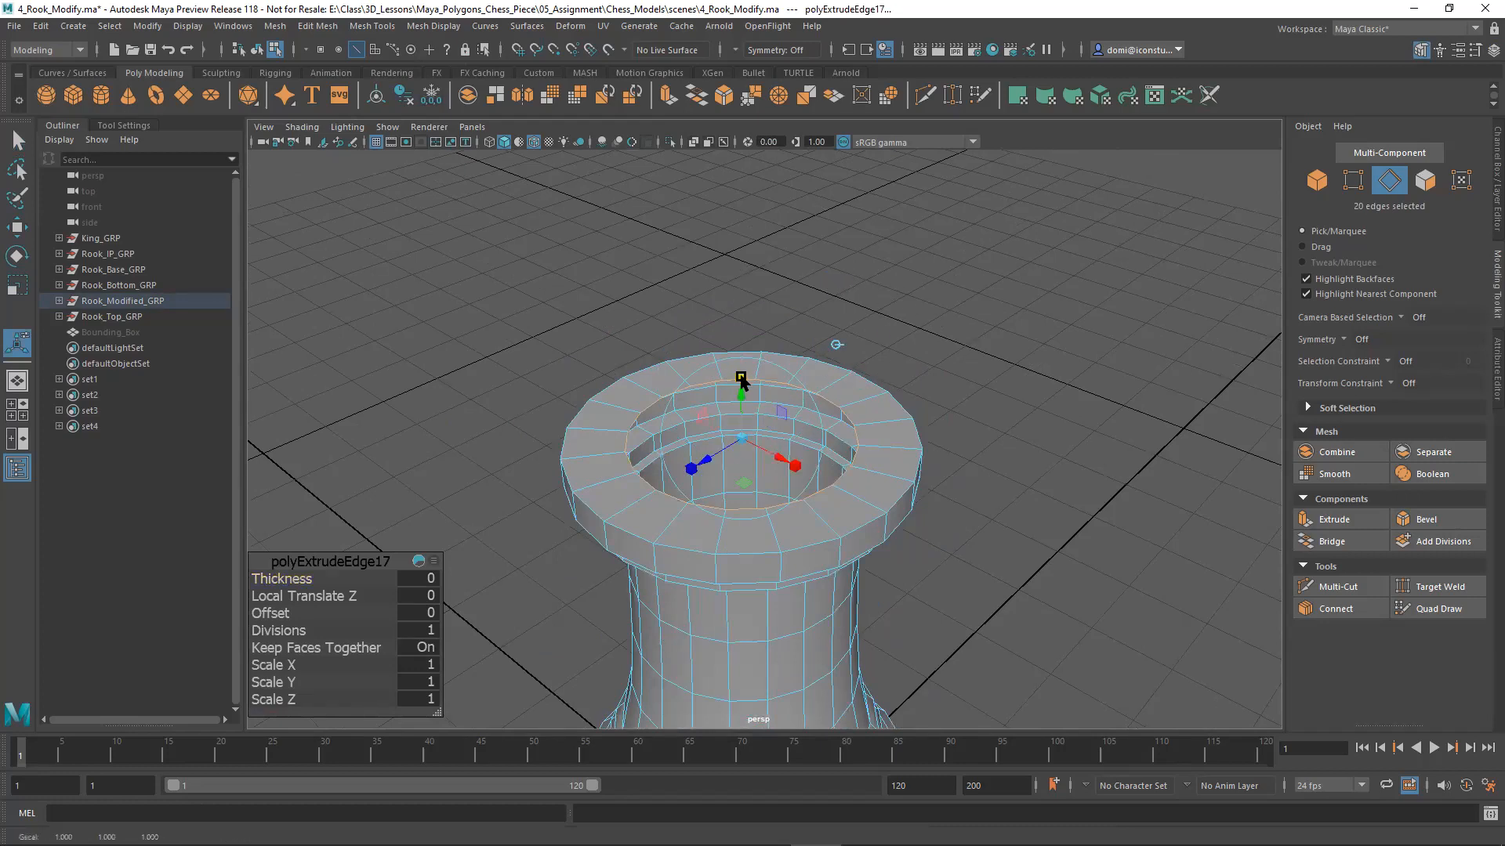
left_click_drag(742, 440, 698, 443)
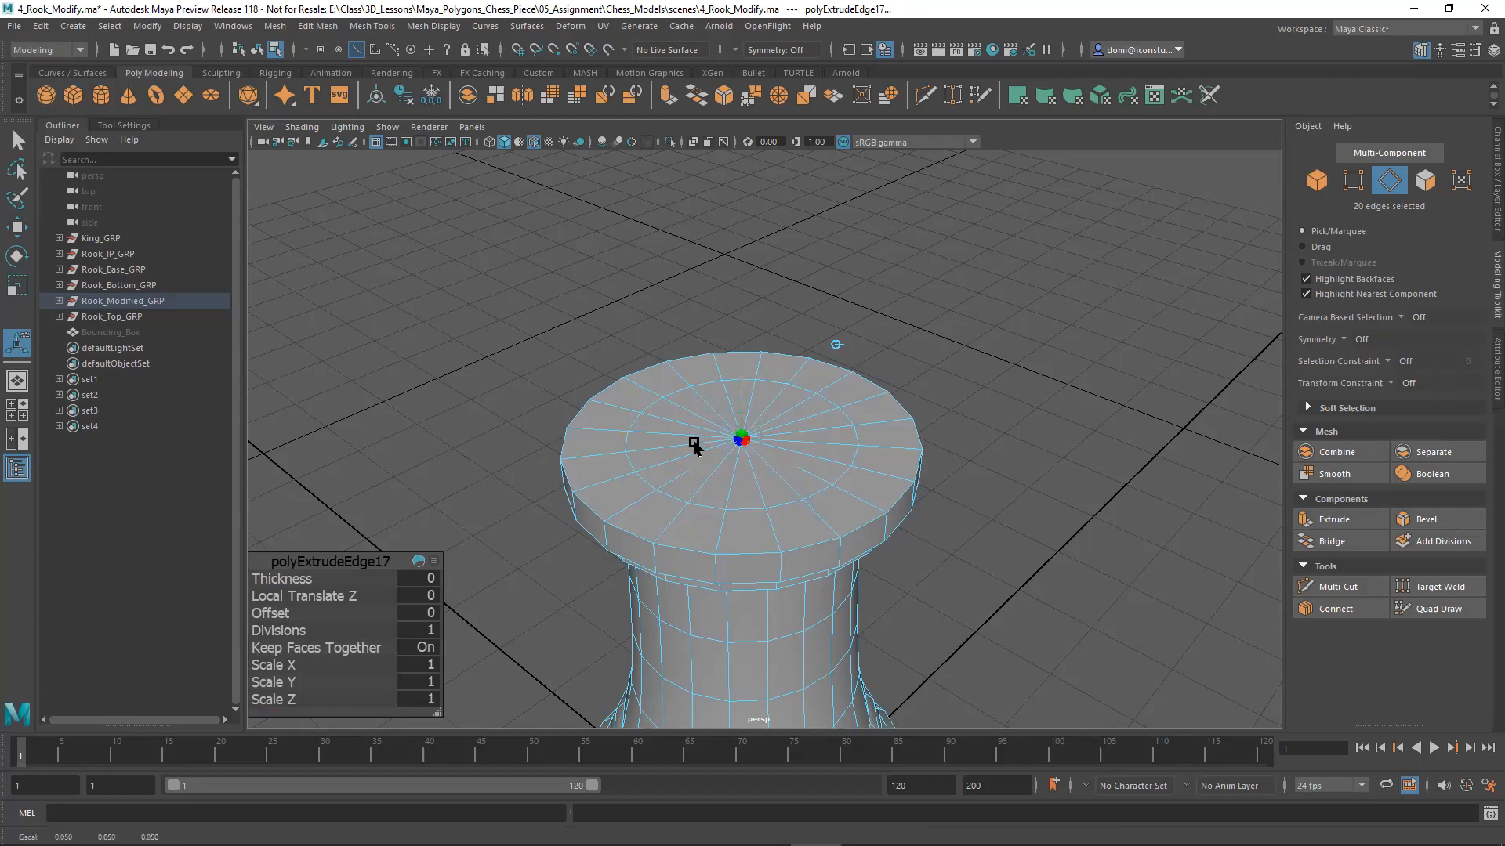
left_click_drag(694, 444, 695, 445)
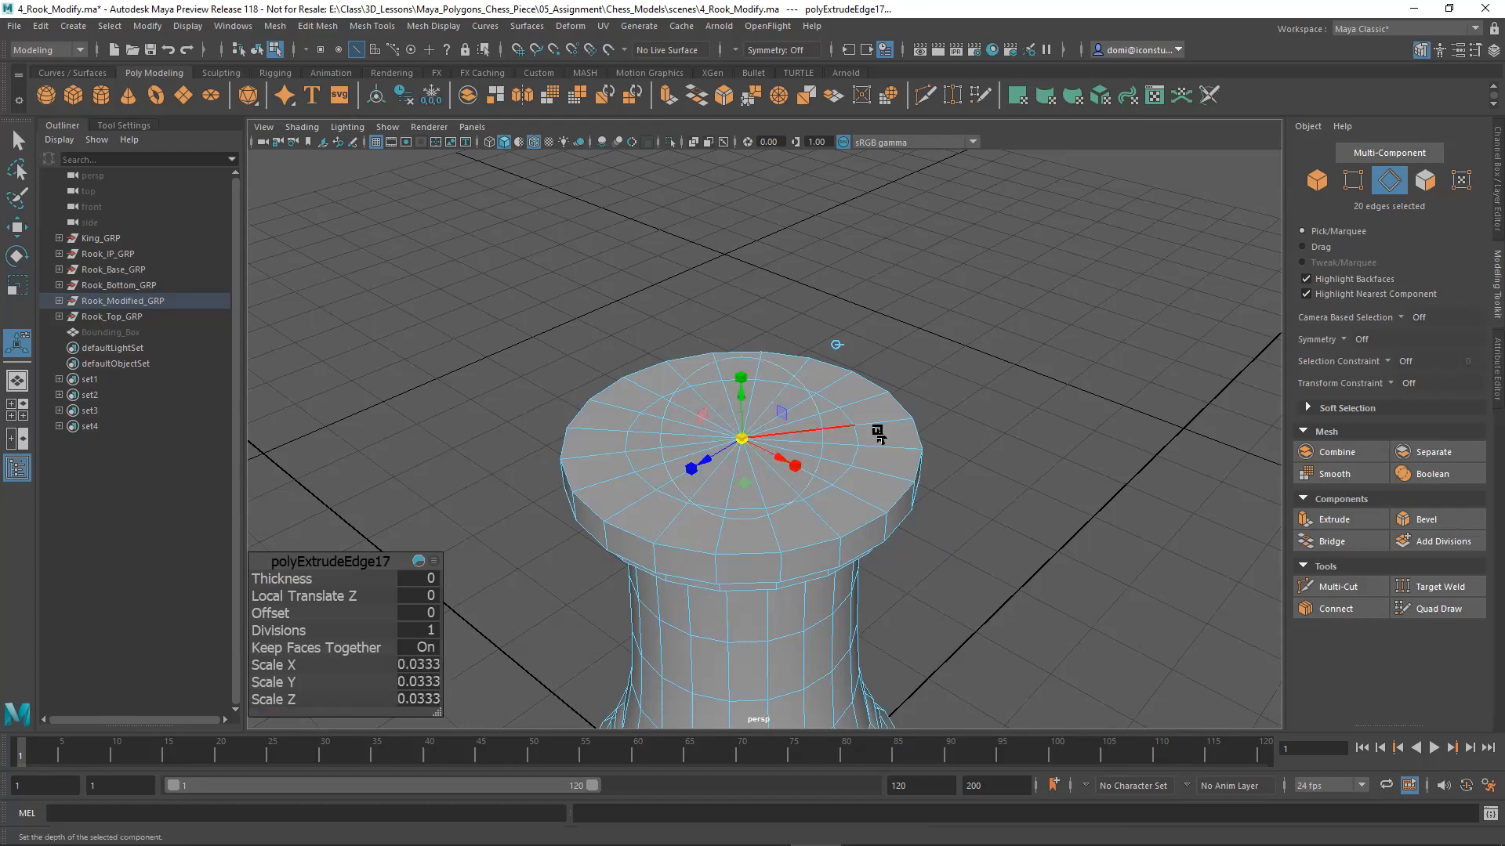
left_click(1071, 376)
Step: Examine the capped rook in perspective and compare its shape with the reference image in the front view
left_click_drag(851, 453, 960, 447, "alt")
right_click_drag(960, 446, 765, 420, "alt")
mouse_move(765, 420)
left_mouse_down("alt")
mouse_move(773, 322)
mouse_move(854, 353)
mouse_move(934, 362)
mouse_move(971, 349)
mouse_move(742, 377)
mouse_move(776, 437)
left_mouse_up("alt")
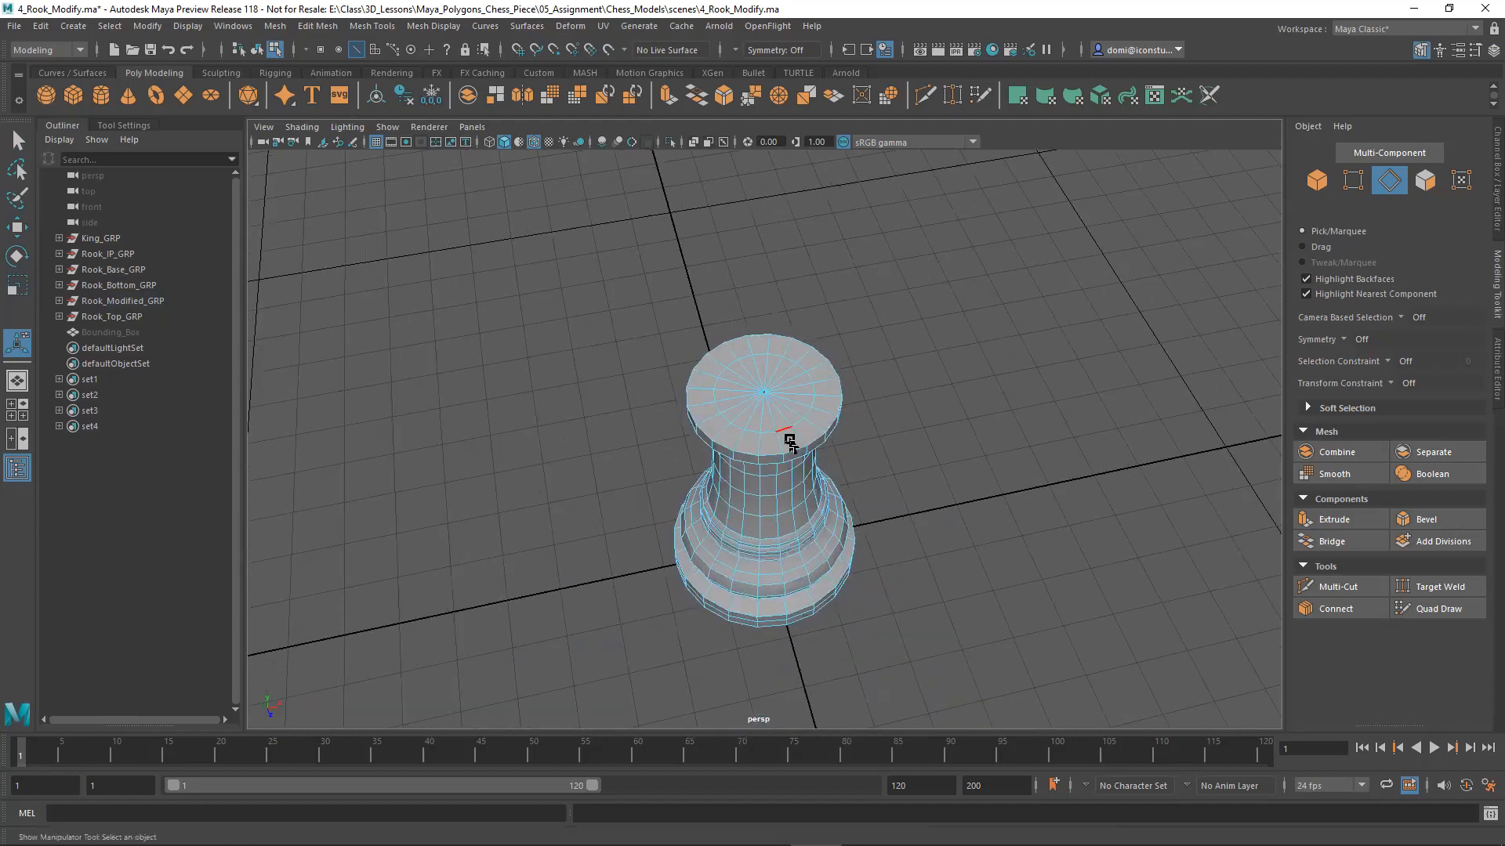
left_click_drag(934, 510, 886, 490, "alt")
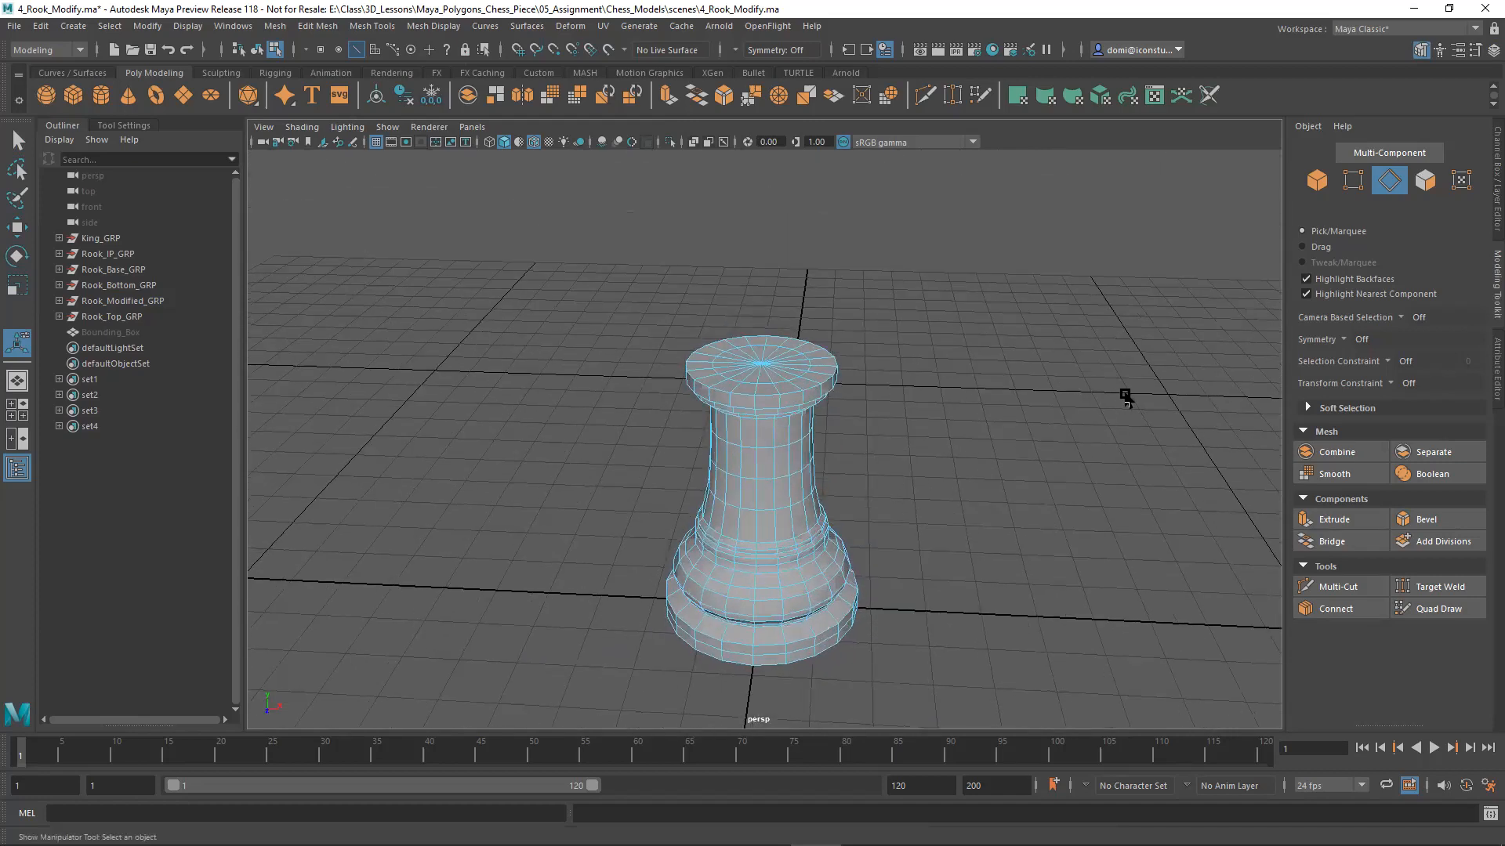
key("space")
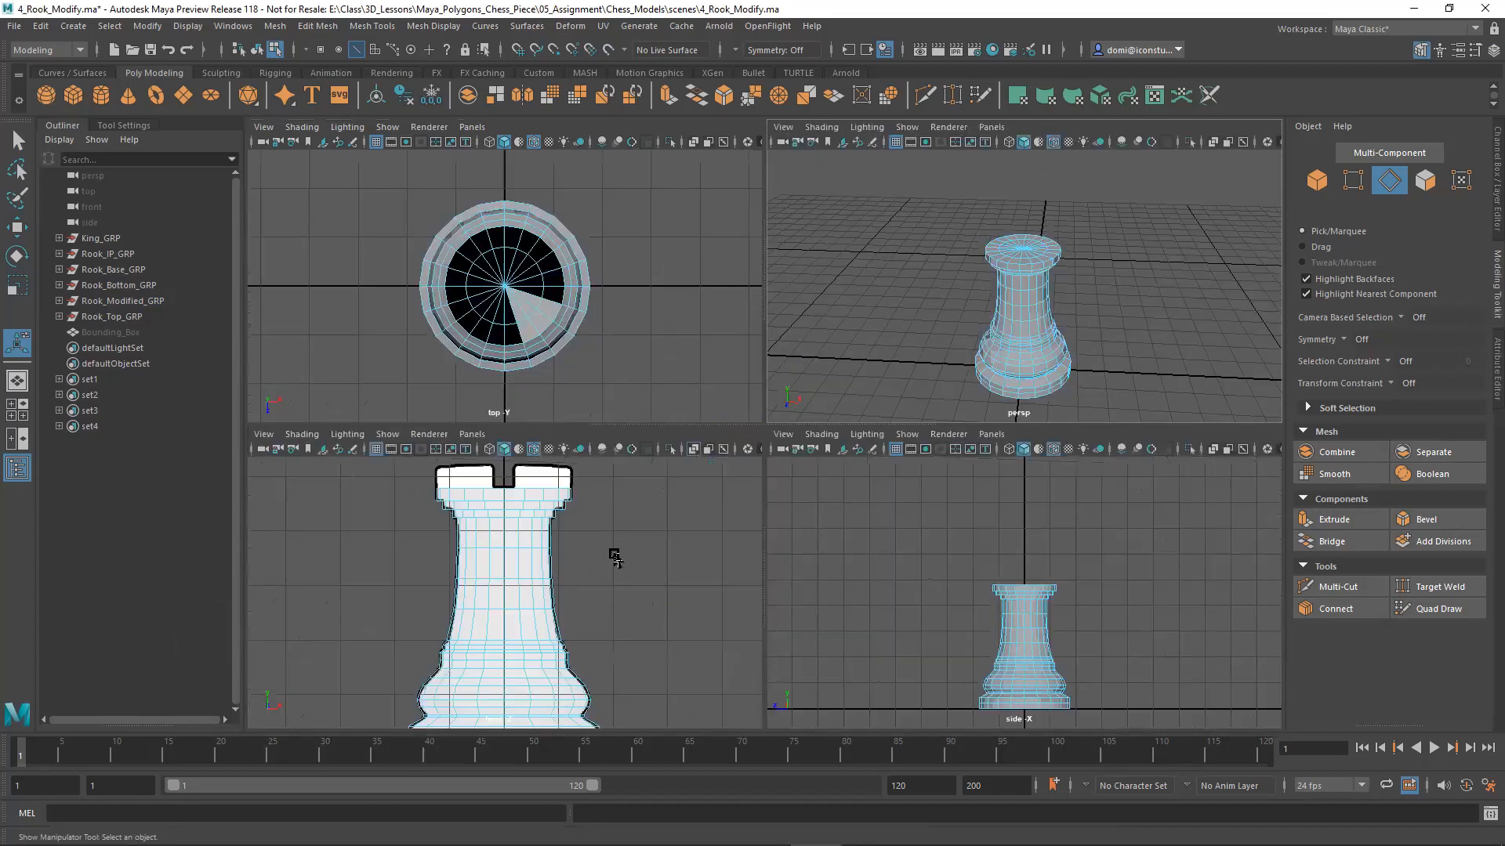
right_click_drag(726, 541, 666, 535, "alt")
middle_click_drag(690, 517, 694, 518, "alt")
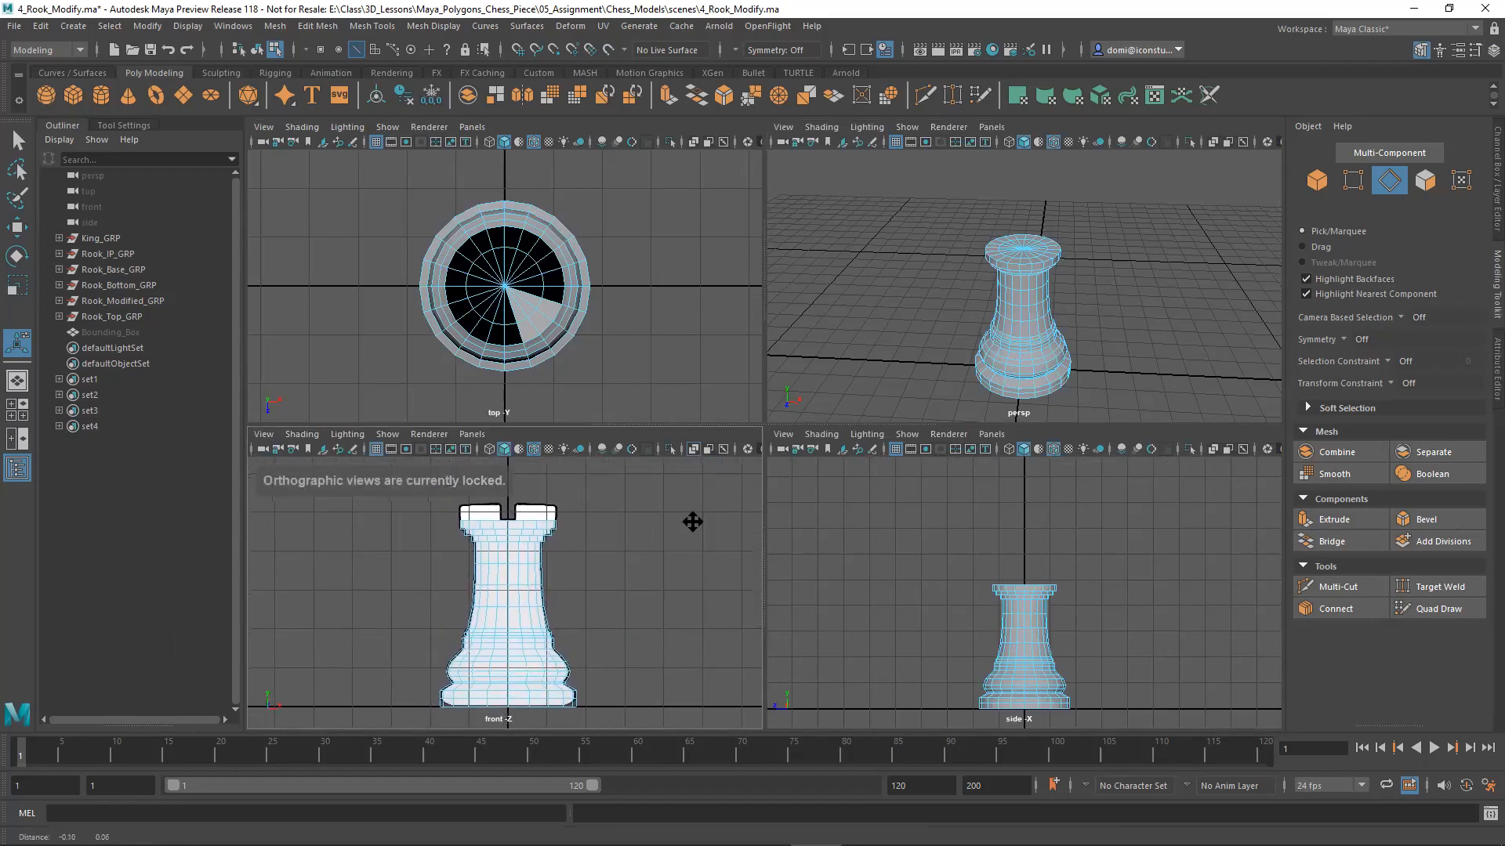
left_click_drag(1115, 298, 1145, 272, "alt")
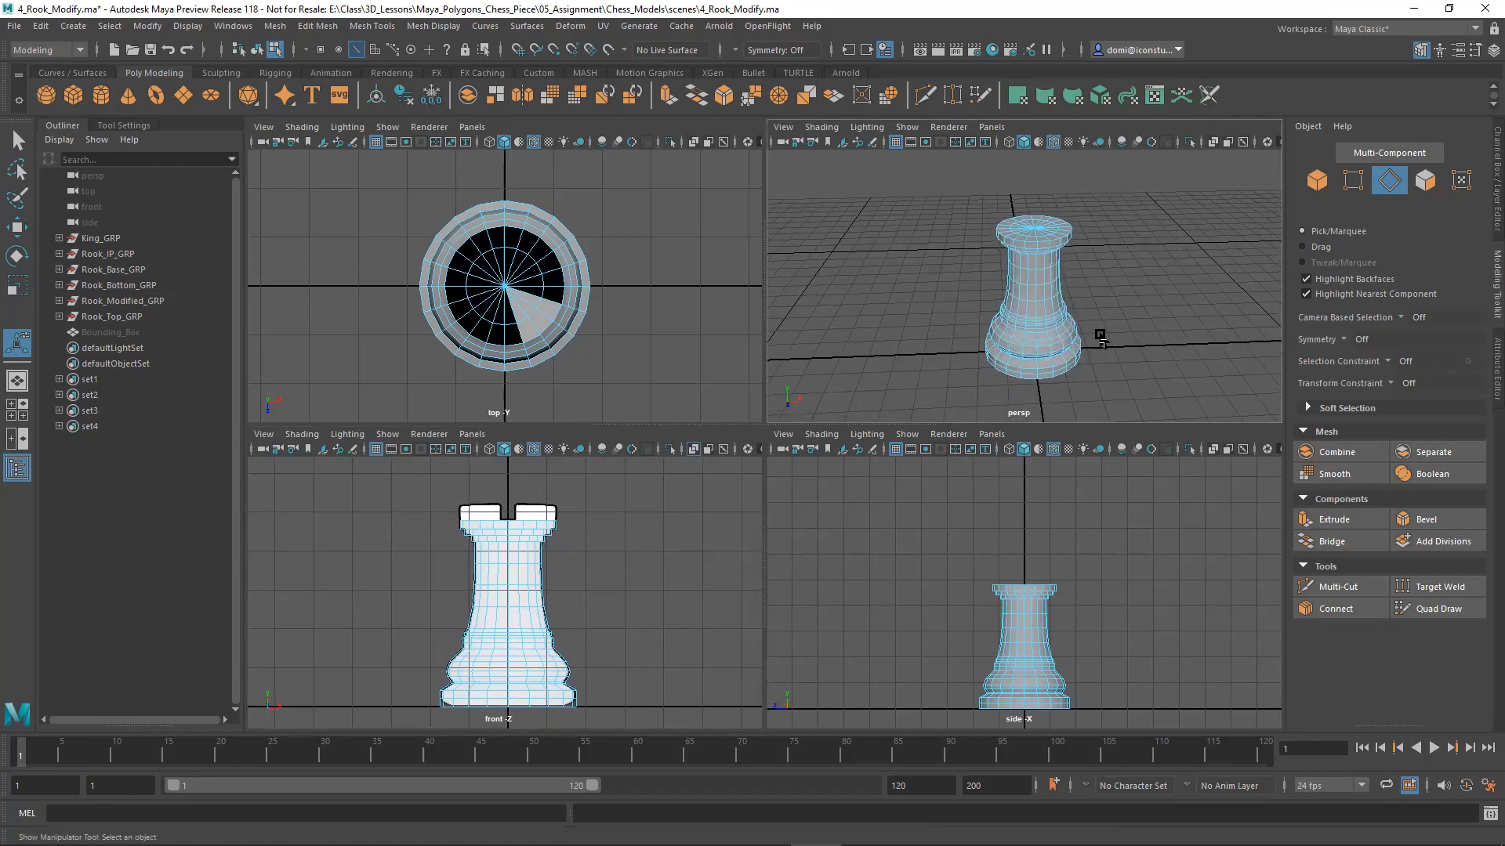
Step: Set the Rook_IP image plane to display in all views
left_click(59, 254)
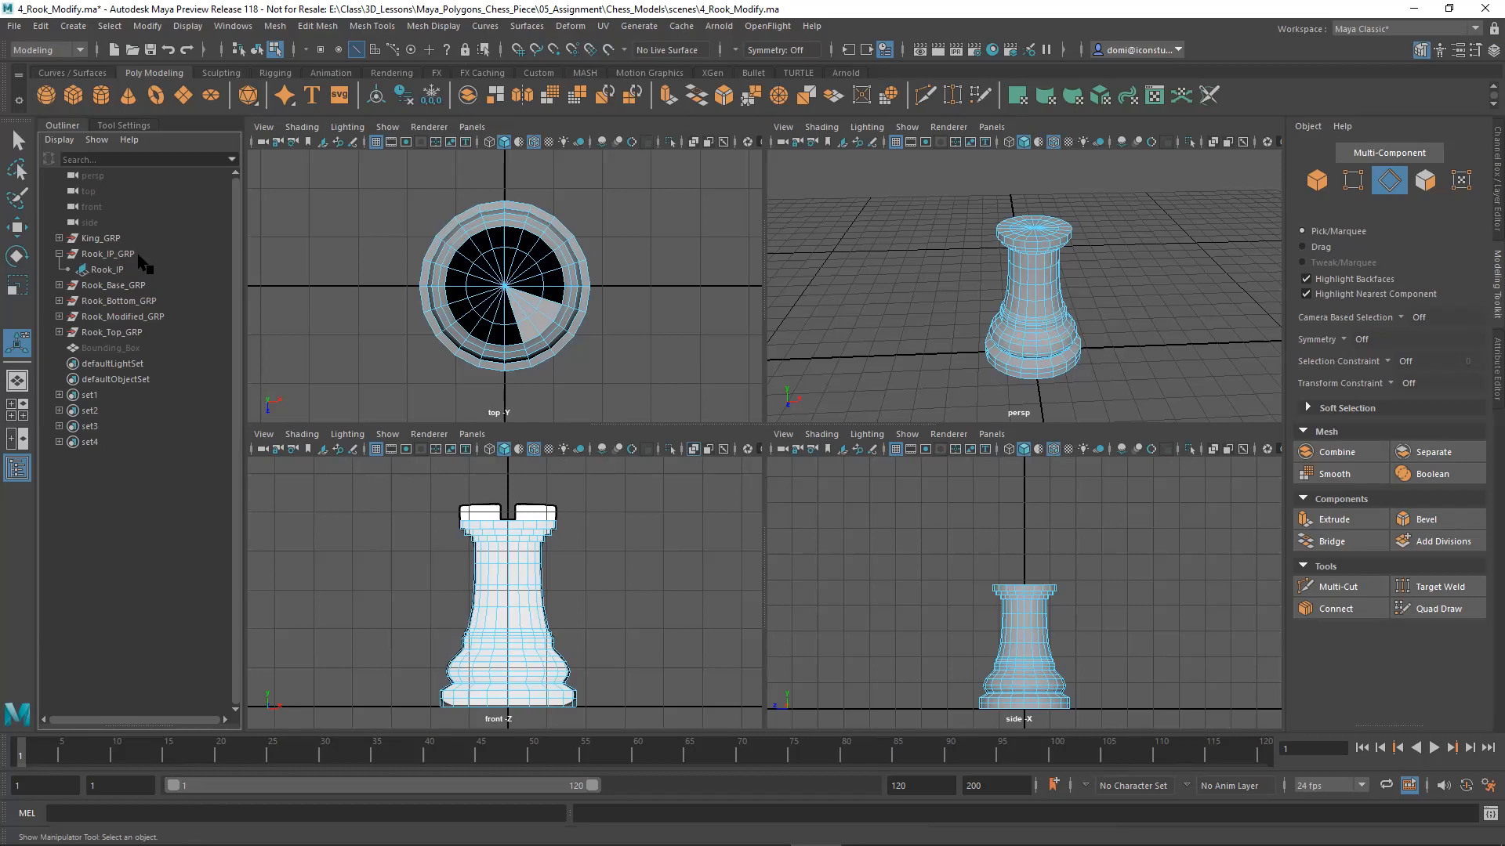
left_click(110, 270)
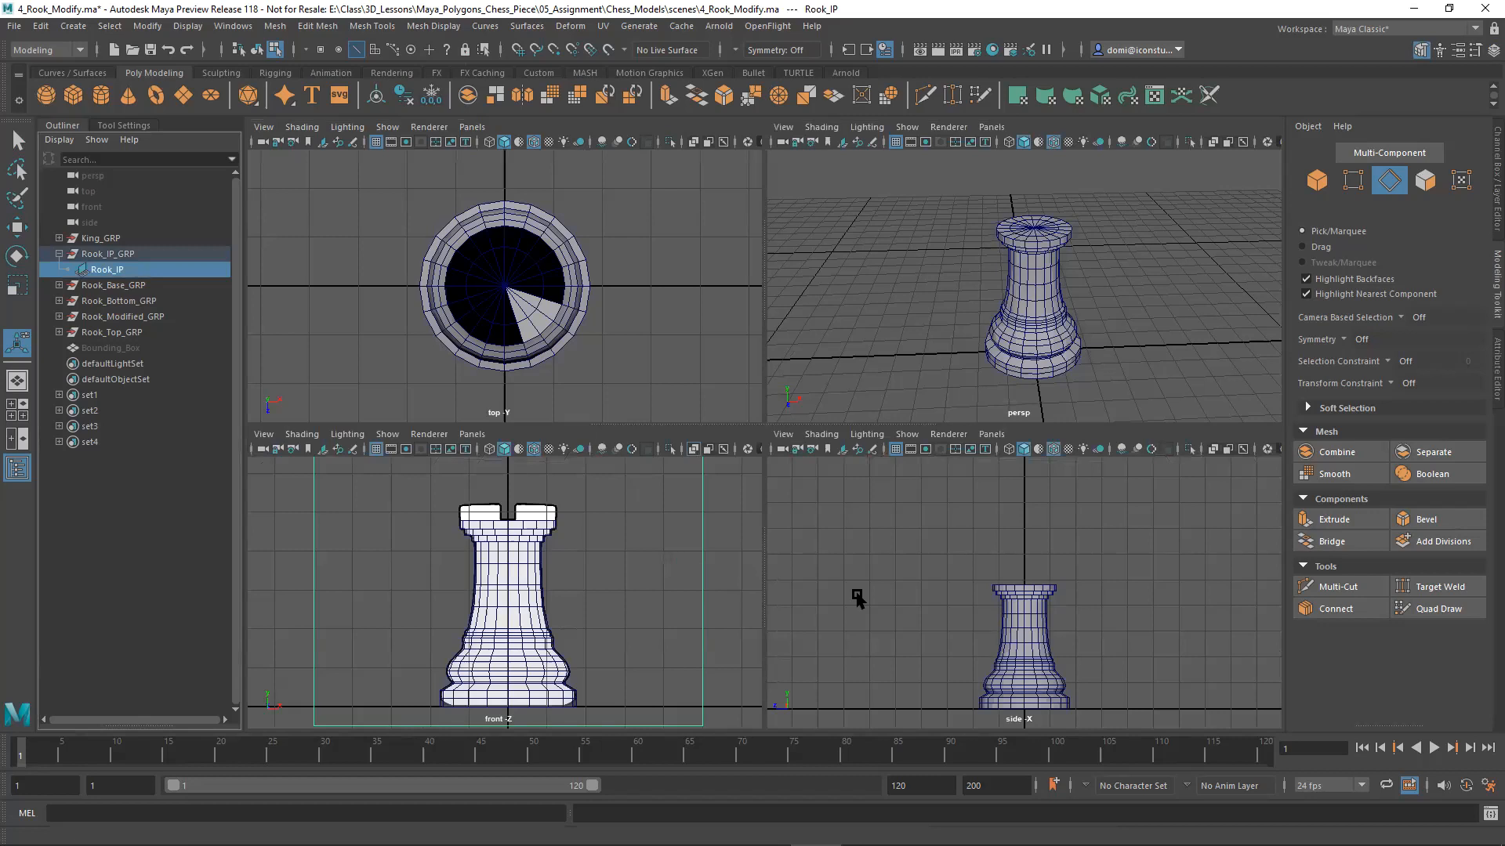
left_click(1489, 386)
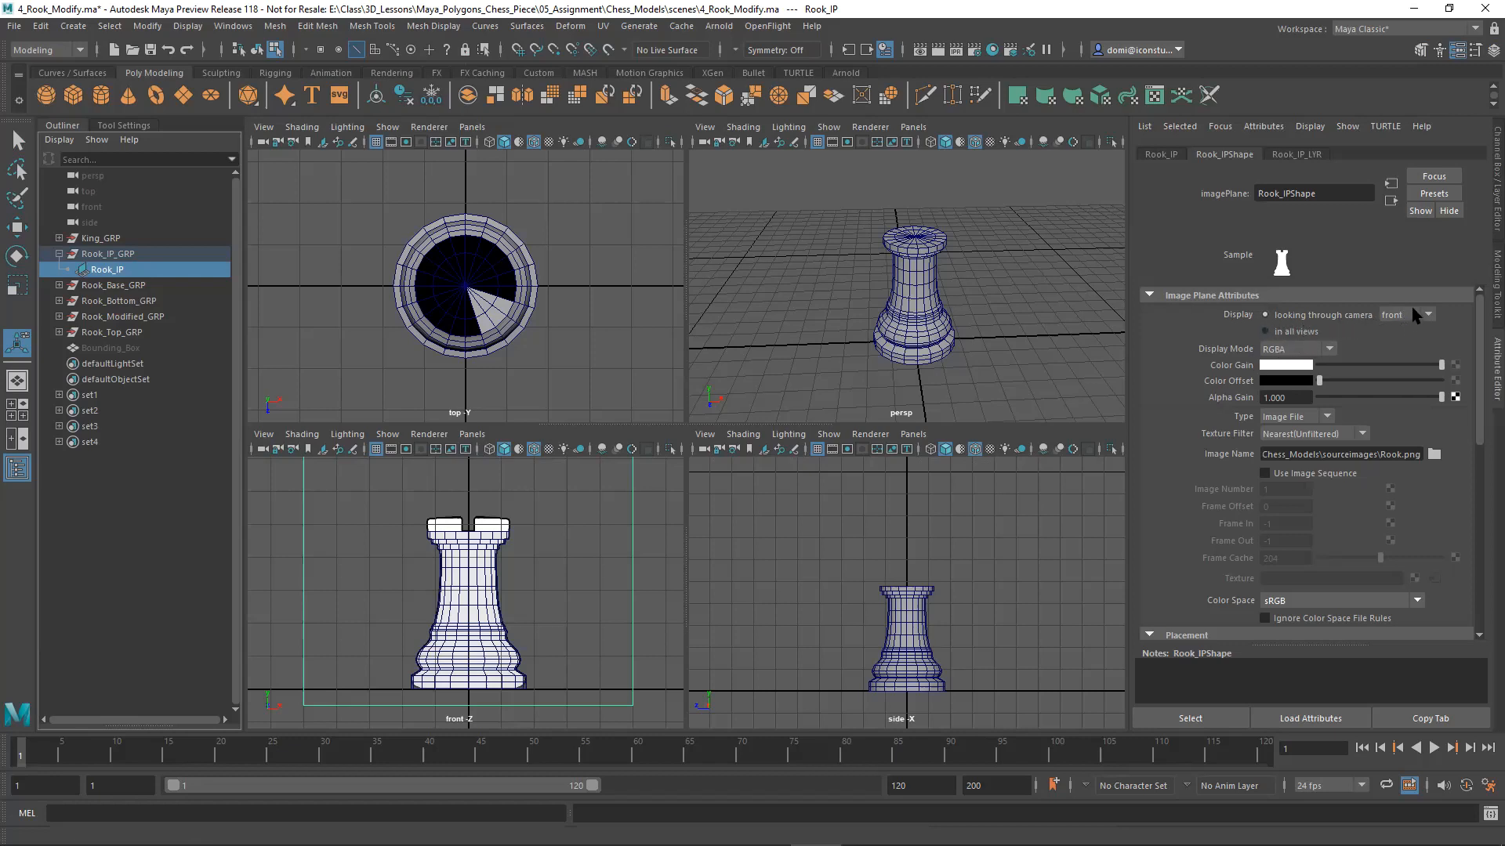
left_click(1267, 332)
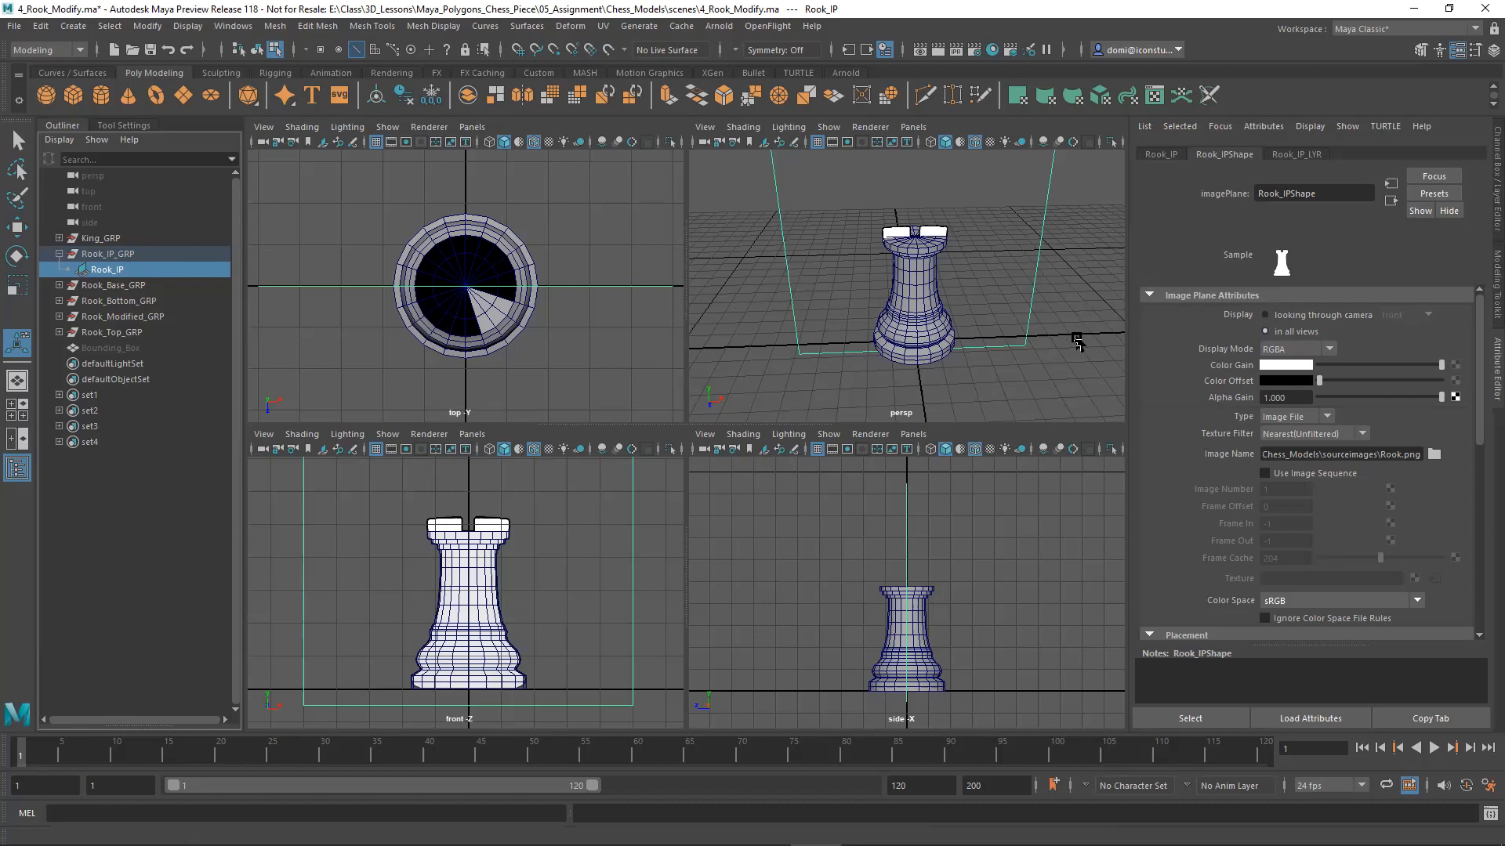
left_click(1497, 284)
Step: Clear the selection, maximize the perspective view around the rook and switch to face selection
mouse_move(1183, 319)
left_mouse_down("alt")
mouse_move(1220, 286)
mouse_move(1189, 323)
mouse_move(1199, 350)
mouse_move(1227, 339)
mouse_move(1185, 311)
left_mouse_up("alt")
left_click(1192, 310)
key("space")
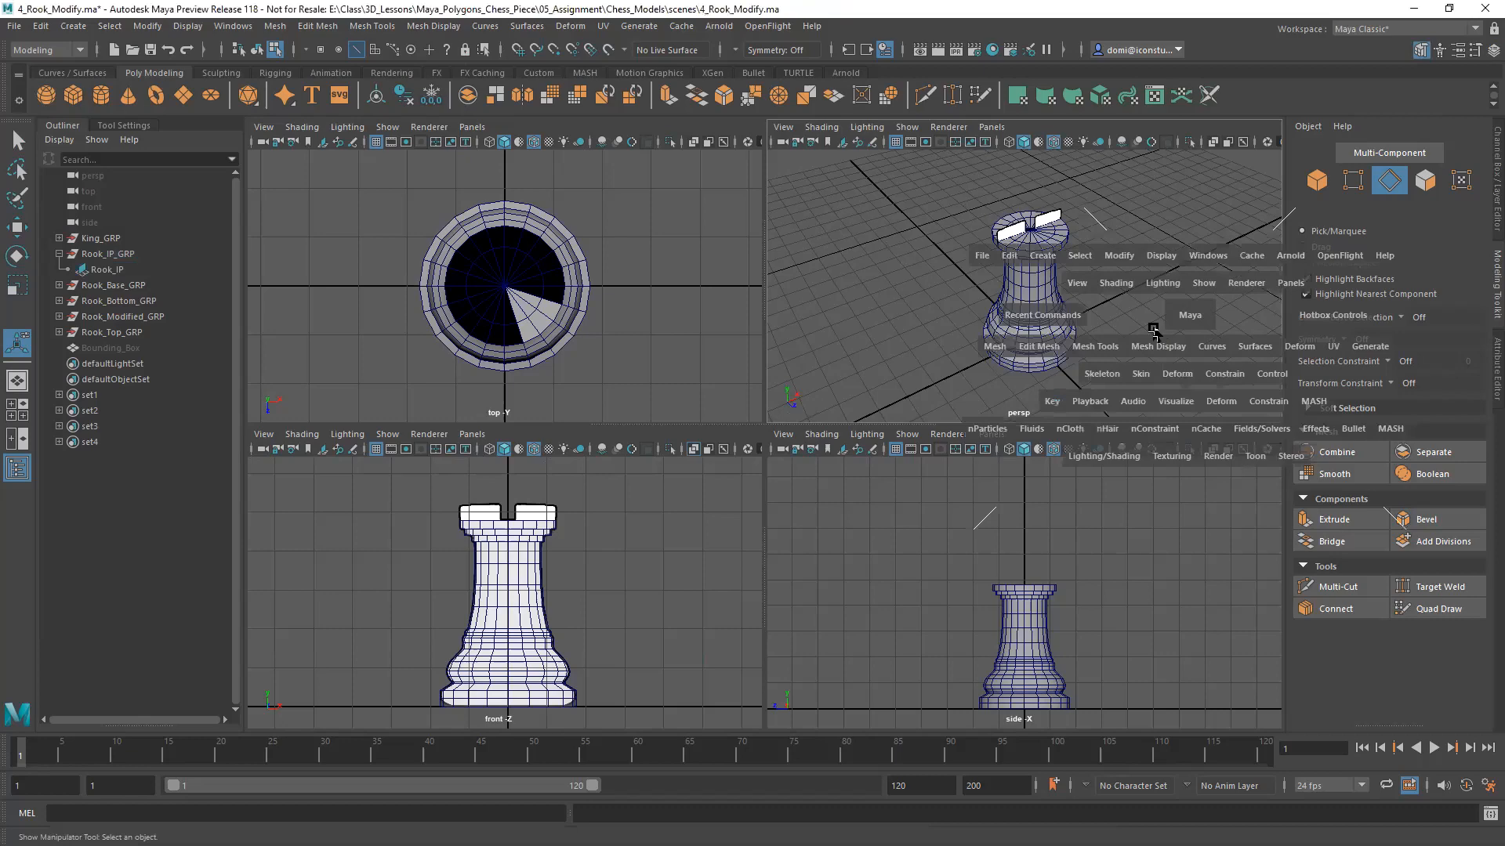
right_click_drag(1095, 323, 1218, 340, "alt")
left_click_drag(1219, 340, 1064, 393, "alt")
left_click(1434, 177)
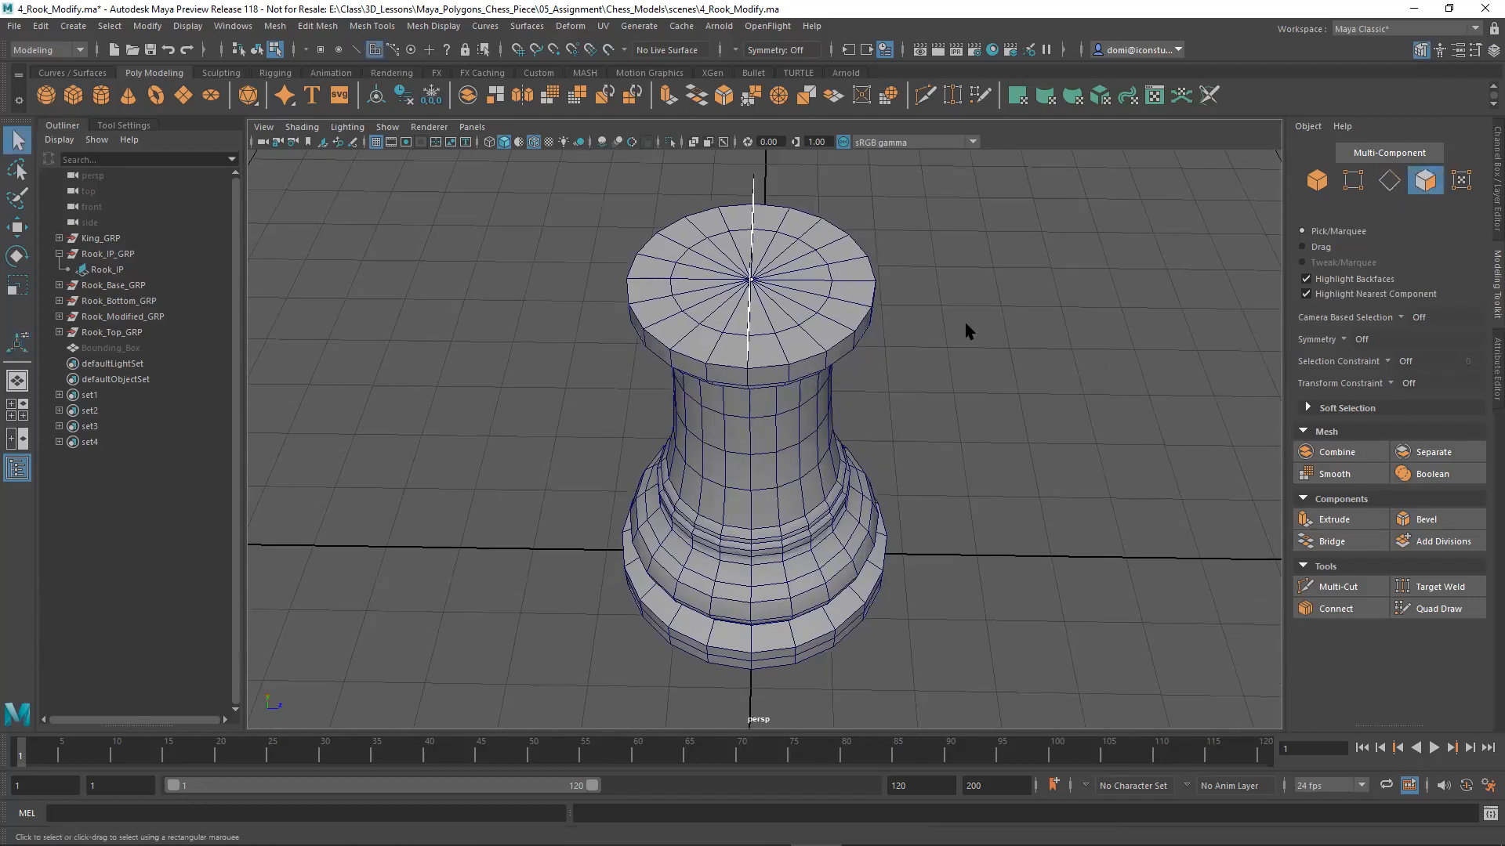
Step: Try selecting three adjacent faces on the outer ring of the rook's top, starting beside the image plane
left_click(732, 352)
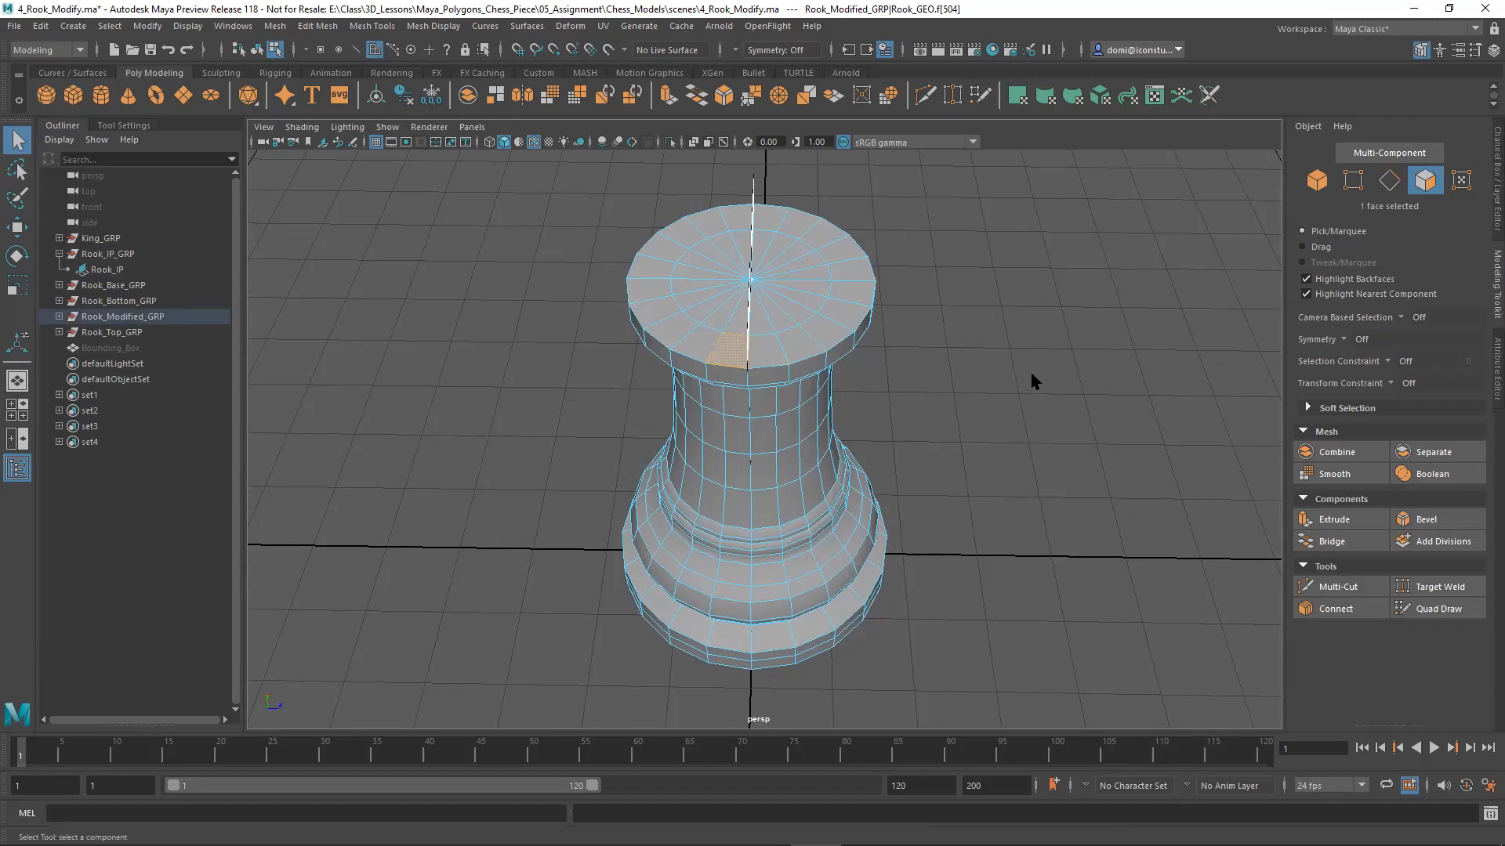
left_click_drag(957, 363, 952, 362, "alt")
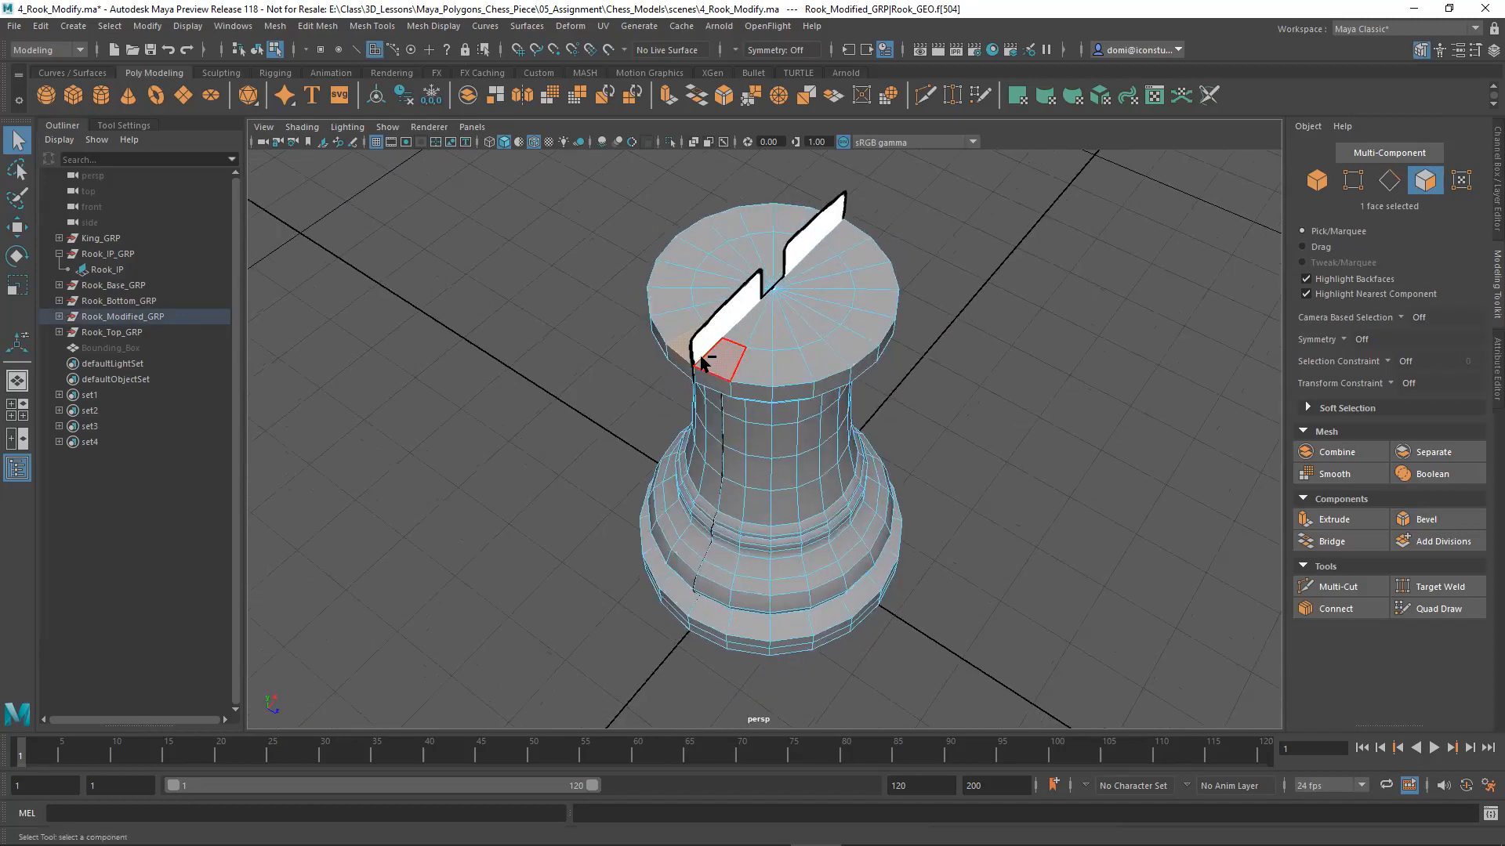
left_click(712, 359, "ctrl+shift")
left_click(750, 369, "ctrl+shift")
left_click(781, 371, "ctrl+shift")
left_click(787, 371, "ctrl")
Step: Try adding a block of four outer-ring faces after a one-face gap, plus two faces beyond the next gap
left_click_drag(1013, 401, 909, 401, "alt")
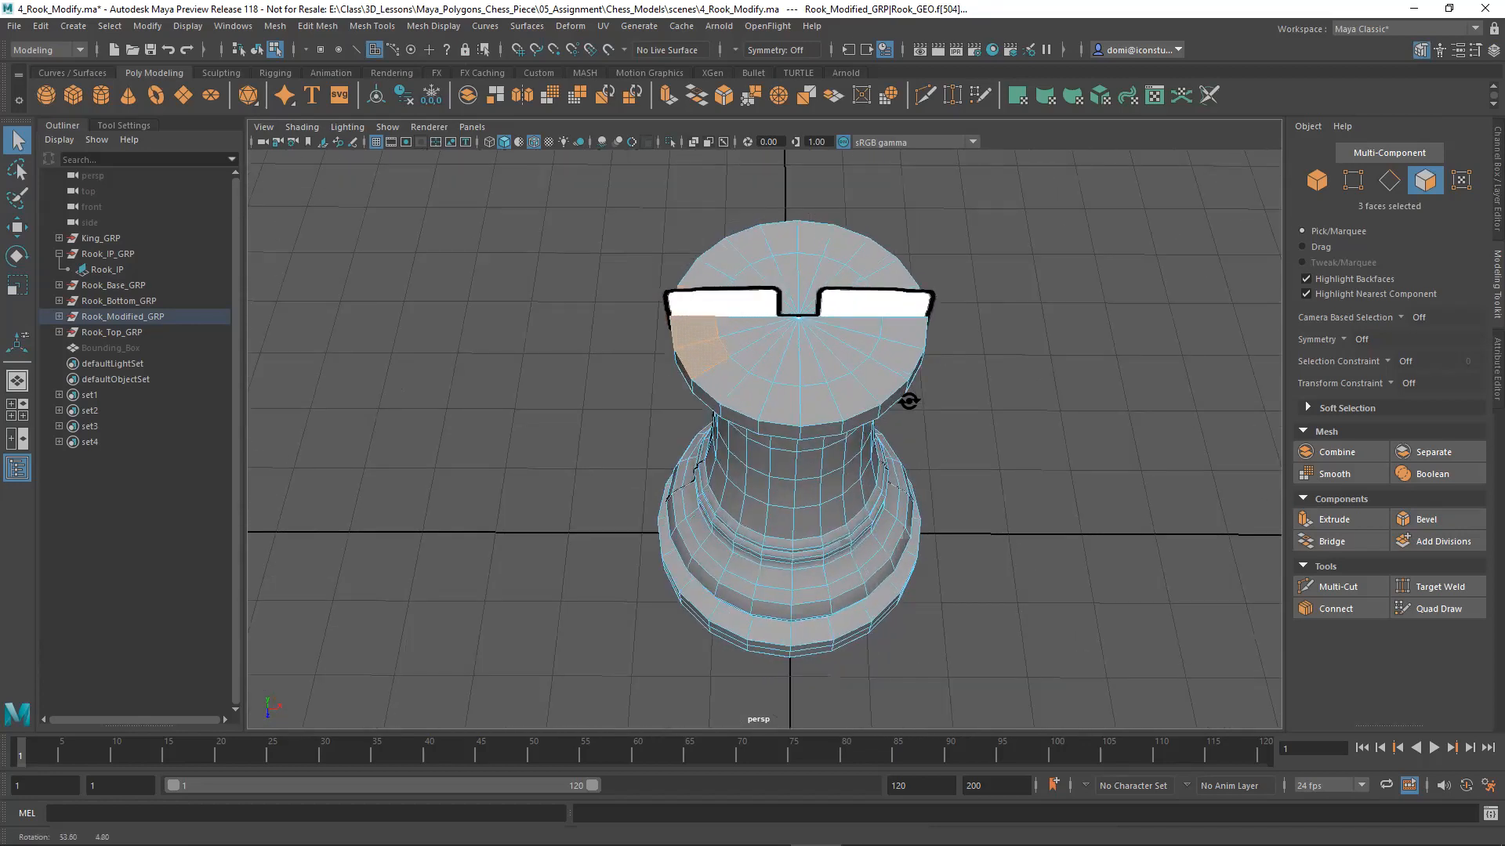
left_click(781, 412, "shift")
left_click(811, 409, "shift")
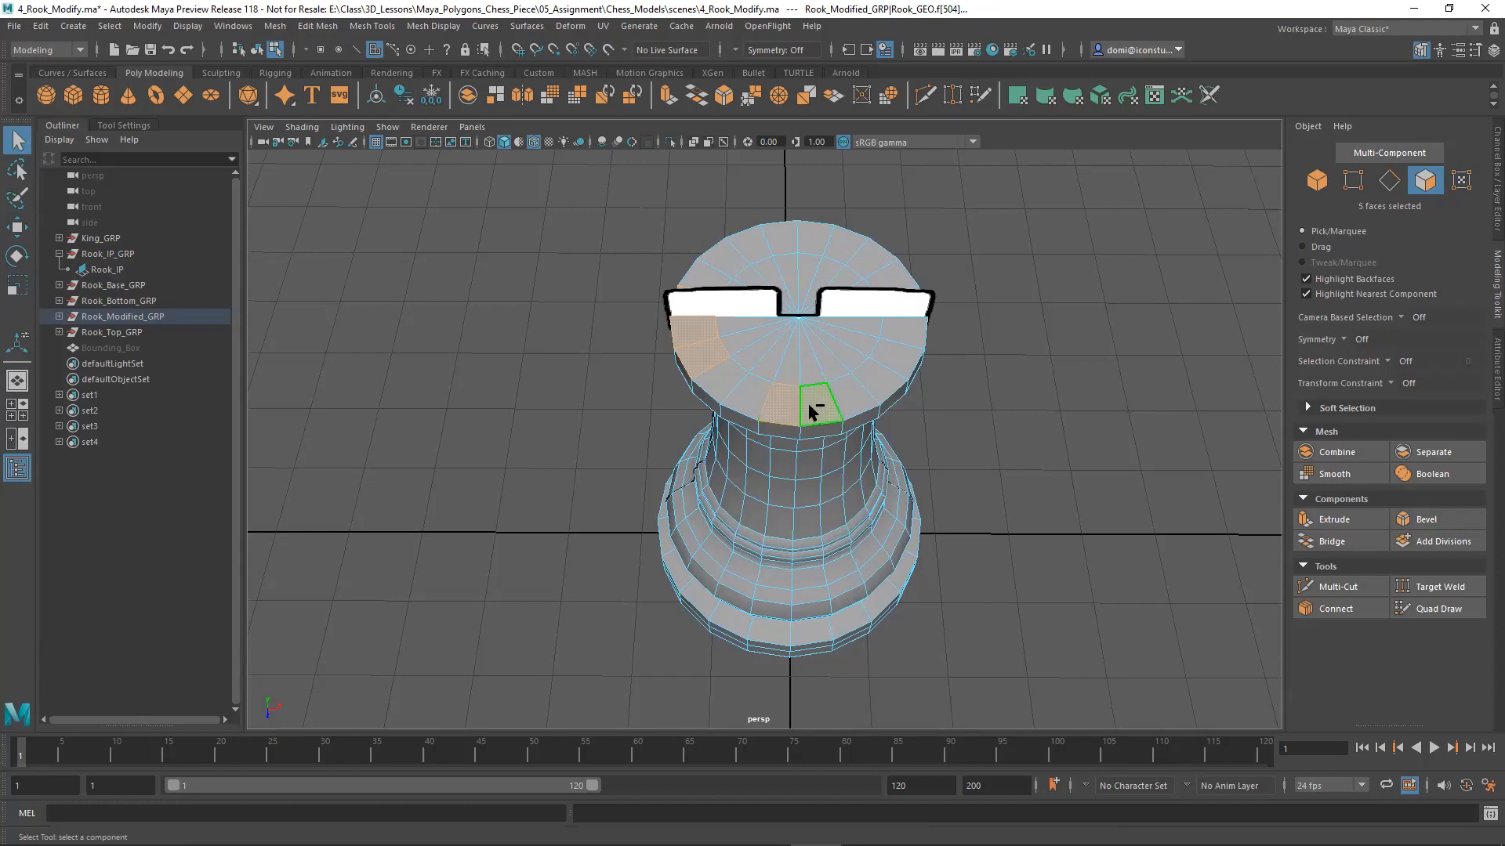
left_click(751, 406, "shift")
left_click(851, 399, "shift")
left_click(894, 375, "shift")
left_click(901, 340, "shift")
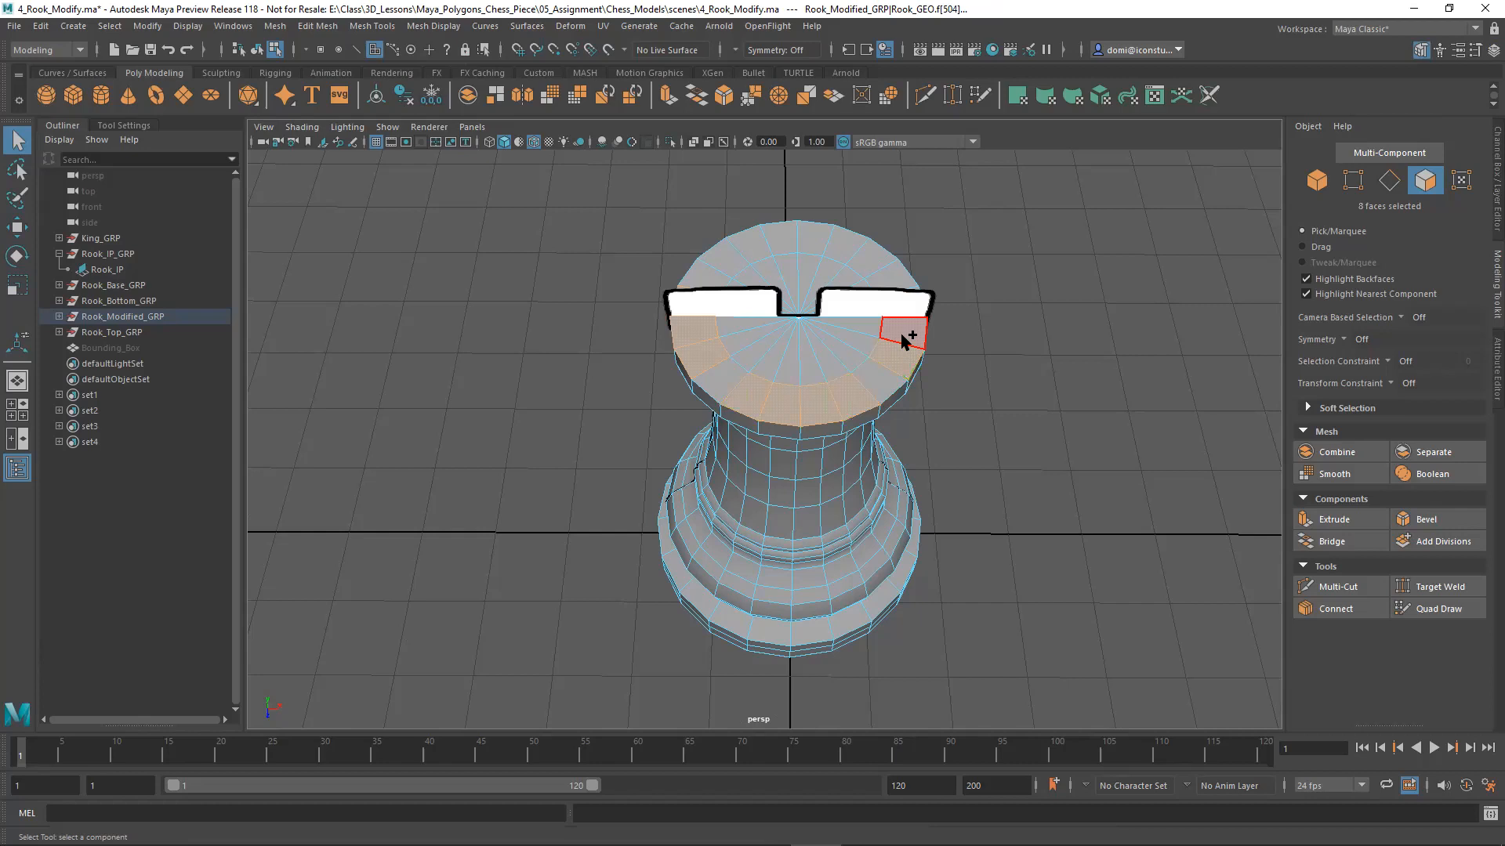
Step: Try completing the outer-ring selection as four blocks of four faces separated by single-face gaps
left_click_drag(1042, 378, 866, 392, "alt")
left_click(797, 476, "shift")
left_click(831, 471, "shift")
left_click(880, 427, "shift")
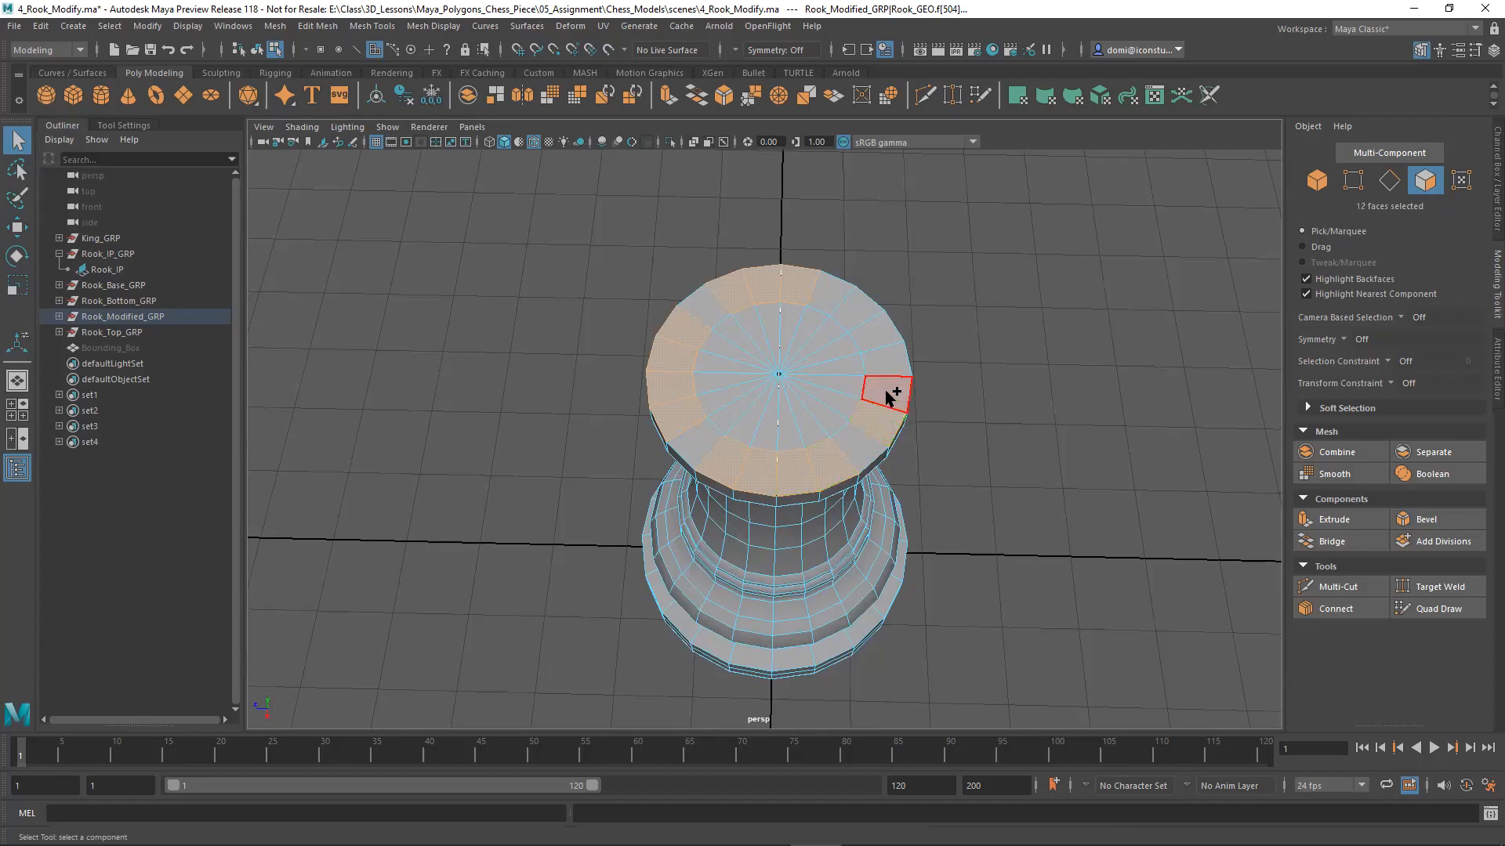
left_click_drag(920, 462, 709, 429, "alt")
left_click(741, 405, "shift")
left_click(780, 405, "shift")
left_click(801, 397, "shift")
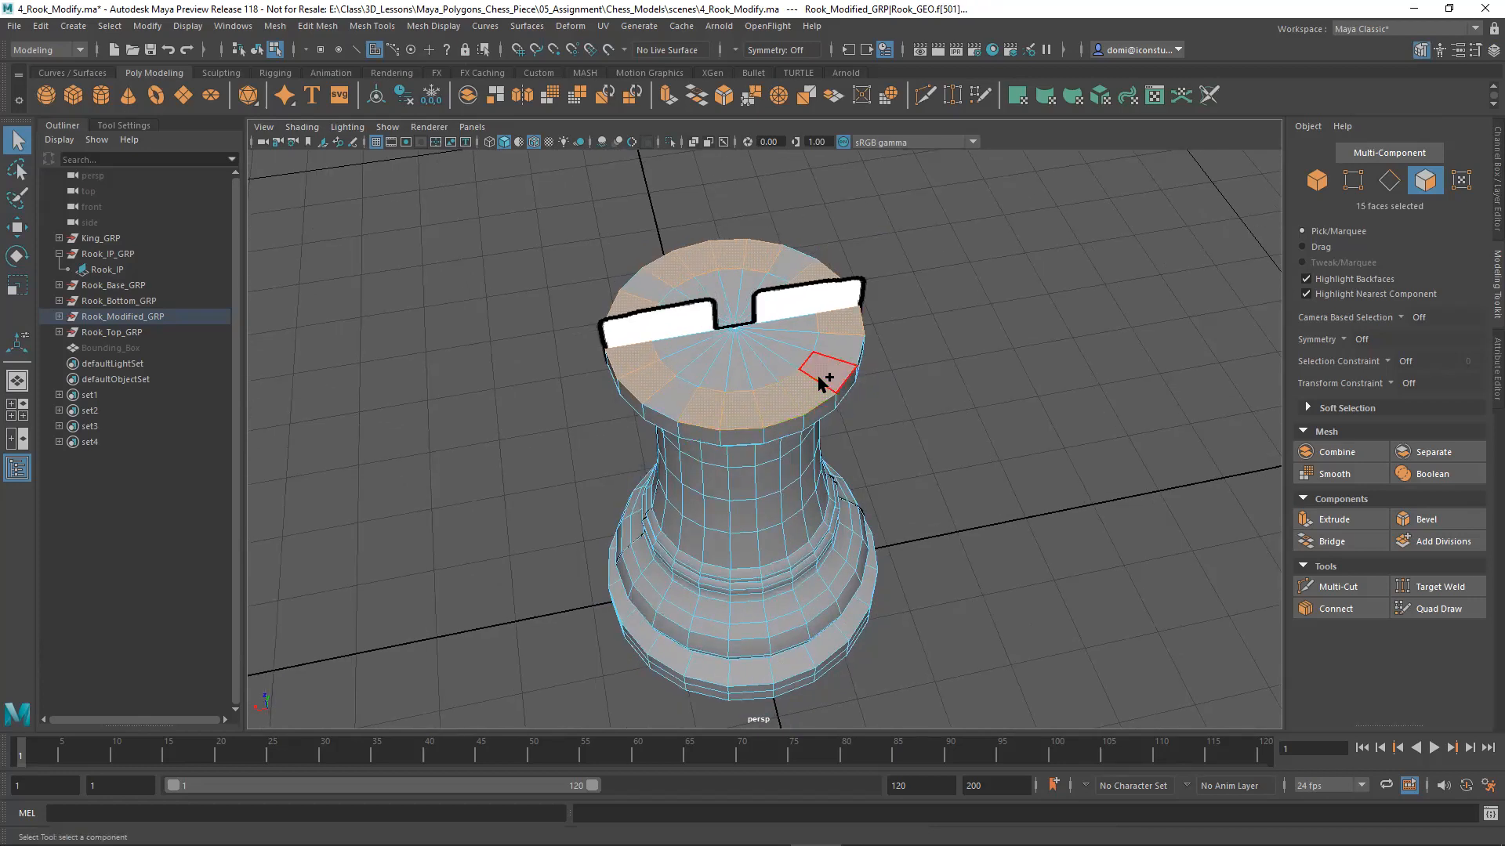
left_click_drag(985, 407, 971, 436, "alt")
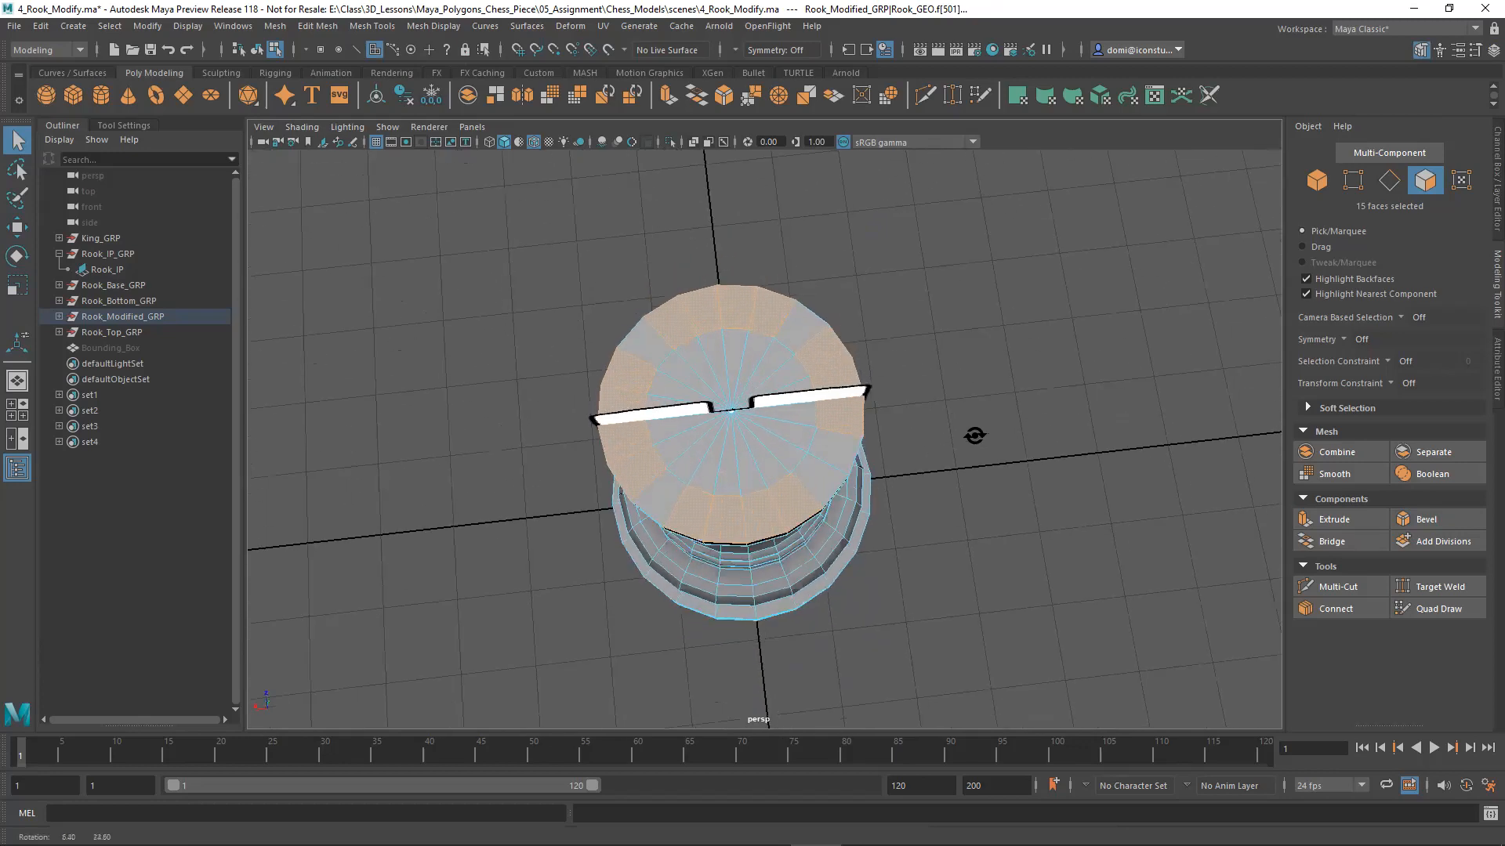
left_click(850, 450, "shift")
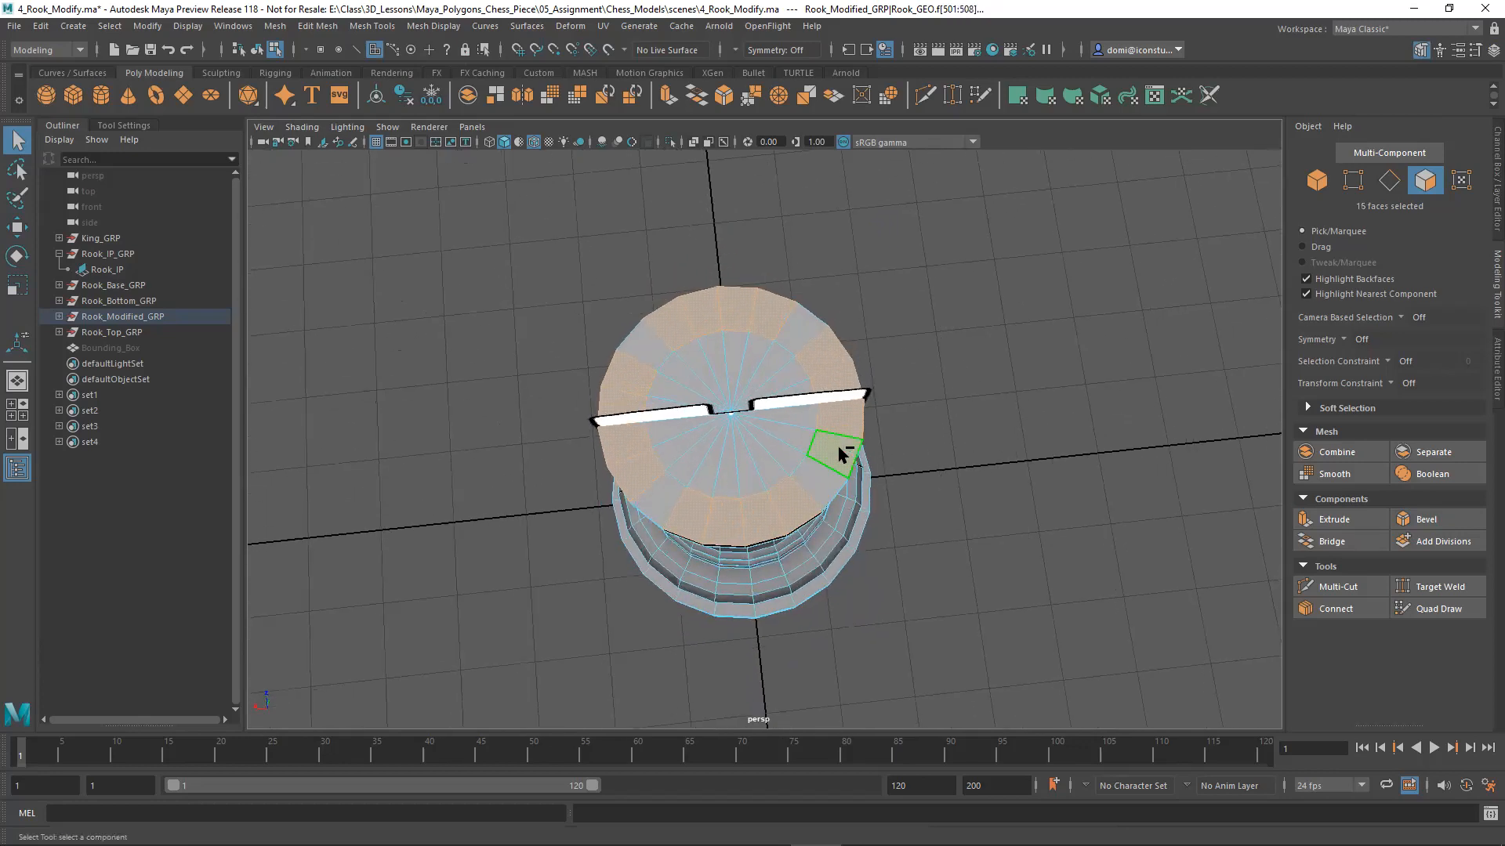
left_click_drag(930, 525, 1107, 536, "alt")
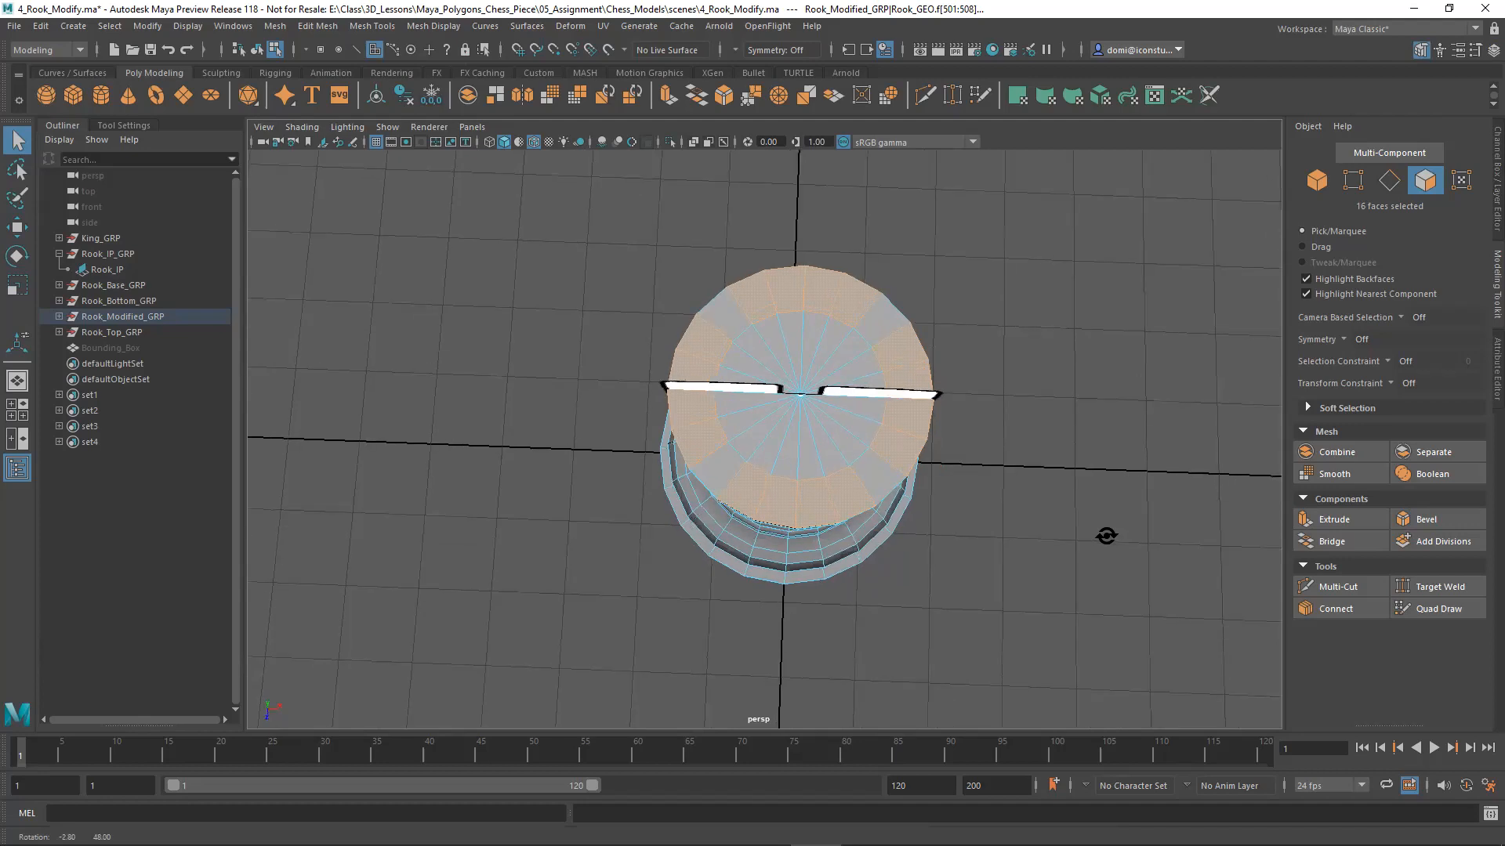
Step: Invert the face selection, and clear it
left_click(109, 26)
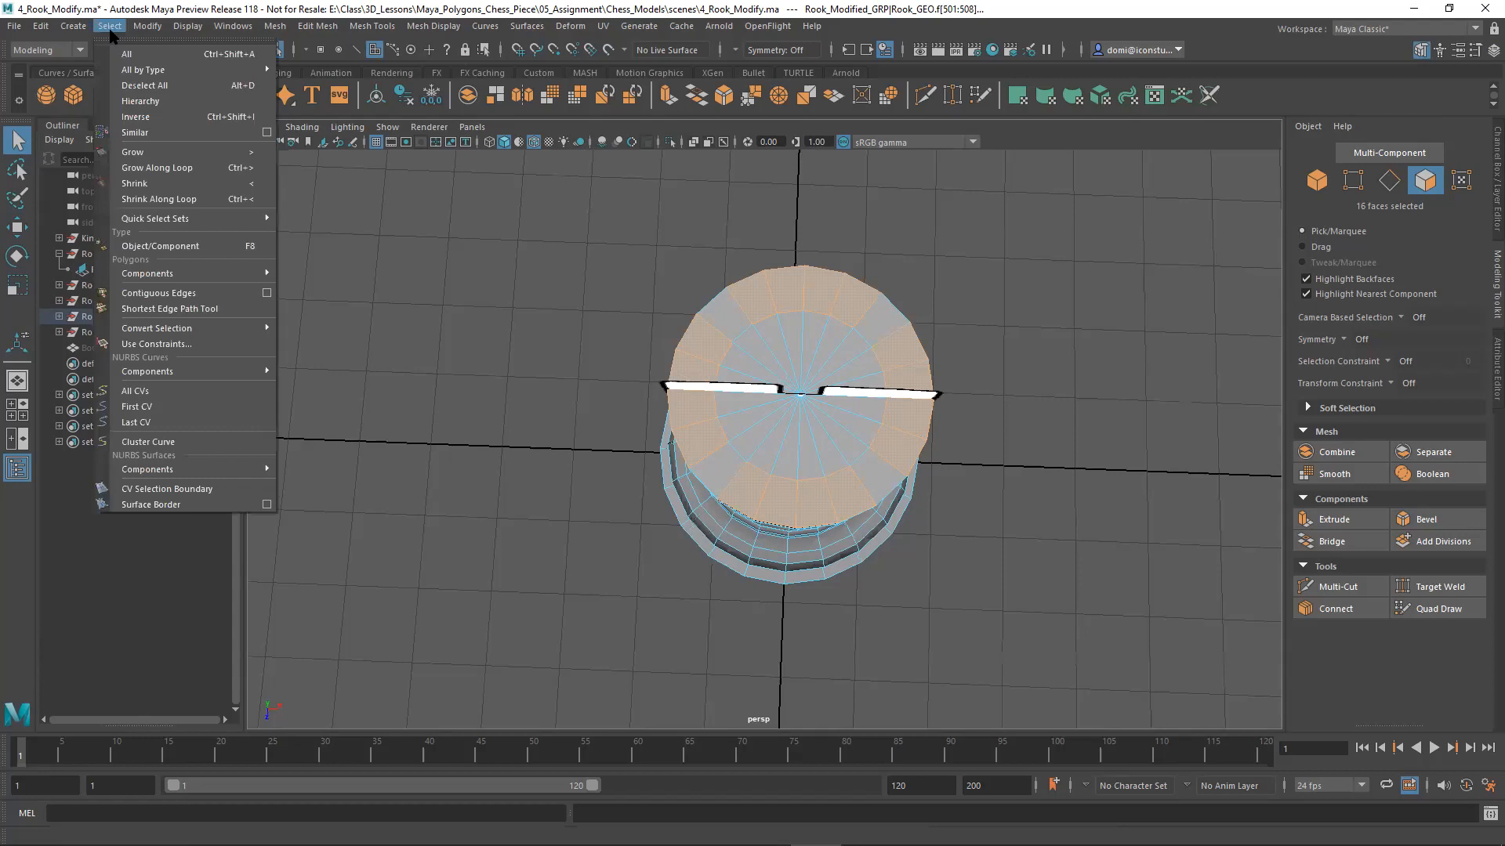
left_click(137, 117)
left_click(1083, 333)
left_click_drag(1083, 333, 1184, 406, "alt")
left_click_drag(957, 463, 1015, 450, "alt")
left_click(728, 413)
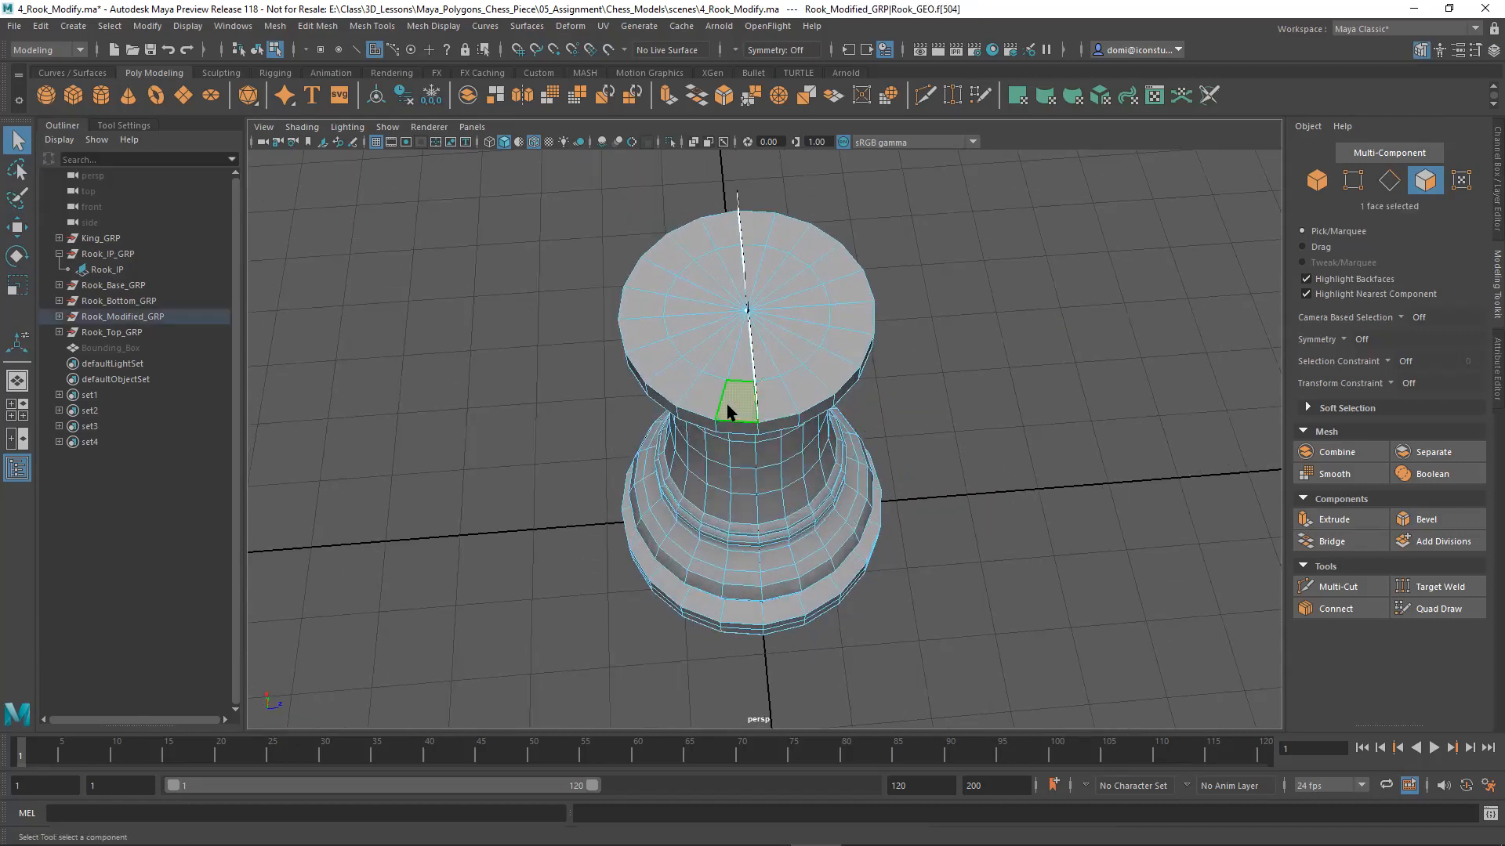
left_click(774, 398, "shift")
left_click_drag(1040, 398, 867, 409, "alt")
left_click(797, 450, "shift")
left_click(1005, 431)
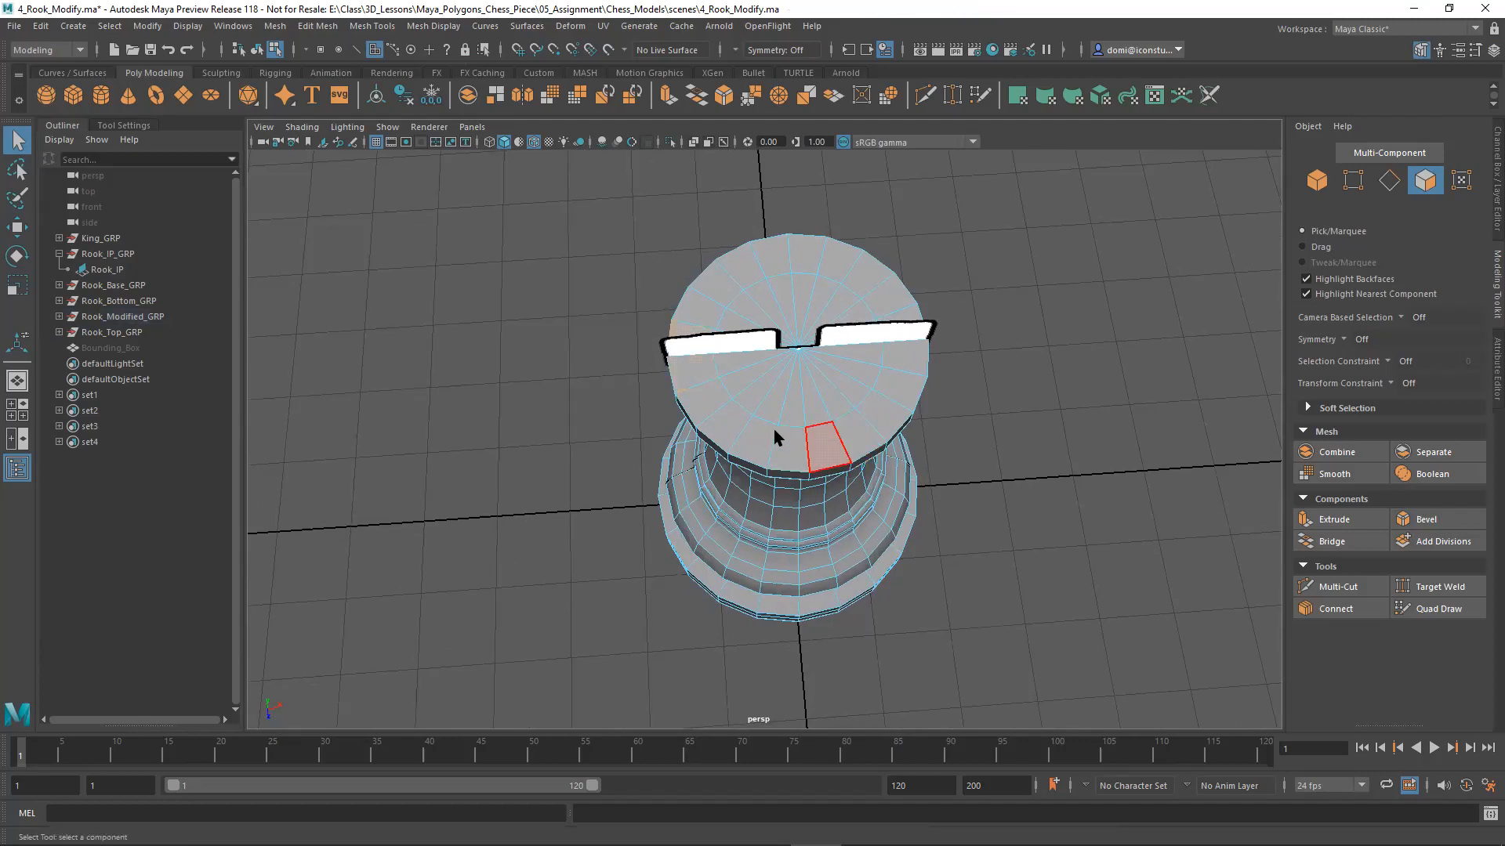
Step: Select two blocks of three adjacent faces on the top's outer ring, leaving a two-face gap between them
left_click(697, 408)
left_click(726, 421, "shift")
left_click(754, 438, "ctrl+shift")
left_click(855, 436, "shift")
left_click(884, 410, "shift")
left_click(892, 390, "shift")
Step: Add two more three-face blocks around the rest of the outer ring, keeping two-face gaps, for 12 selected faces
left_click_drag(1043, 405, 791, 390, "alt")
left_click(748, 474, "shift")
left_click(778, 475, "shift")
left_click(811, 471, "shift")
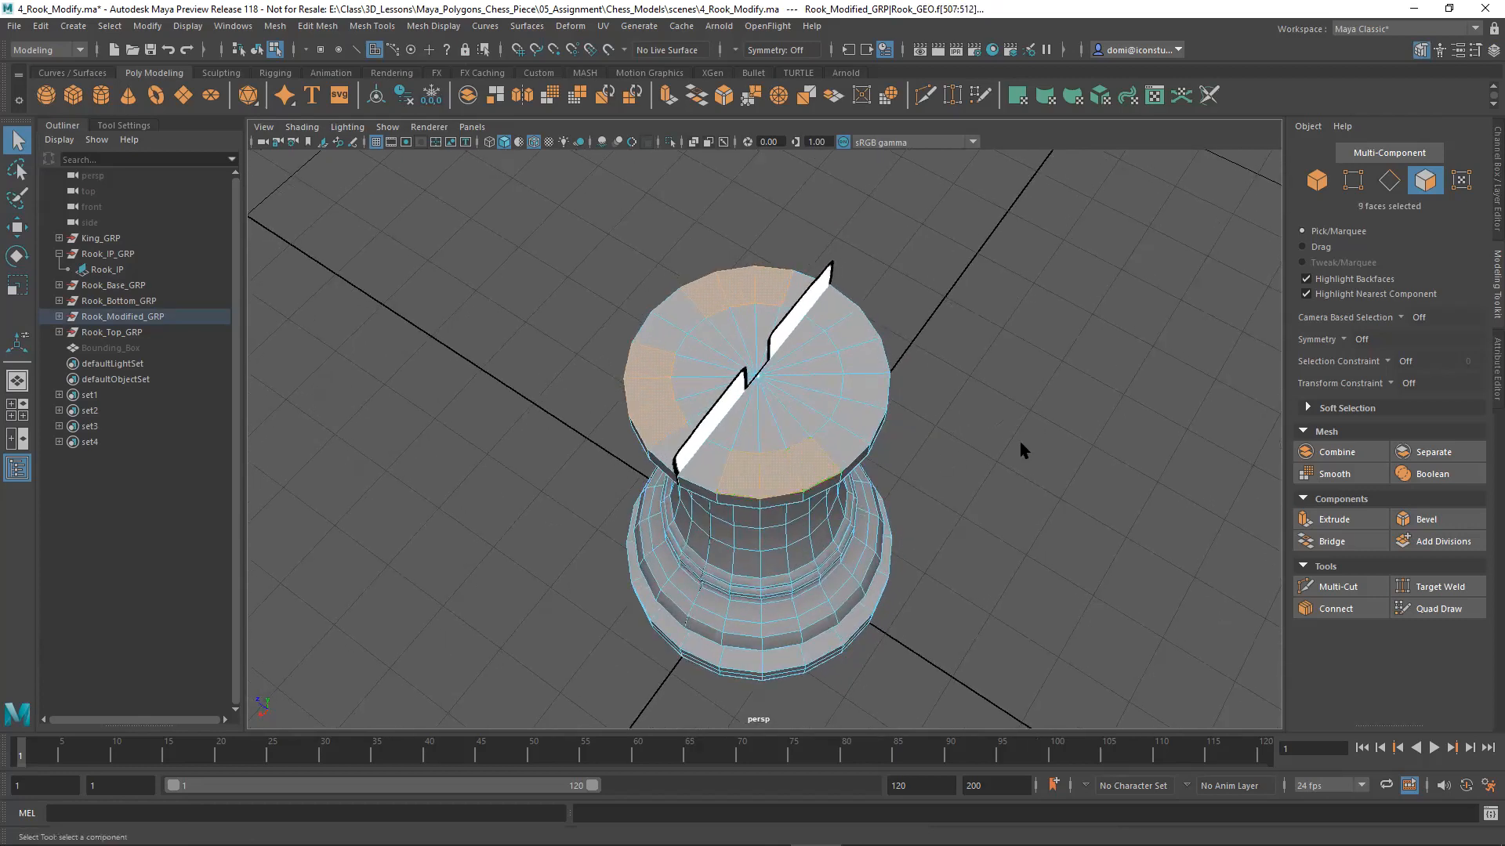
left_click_drag(1006, 445, 869, 440, "alt")
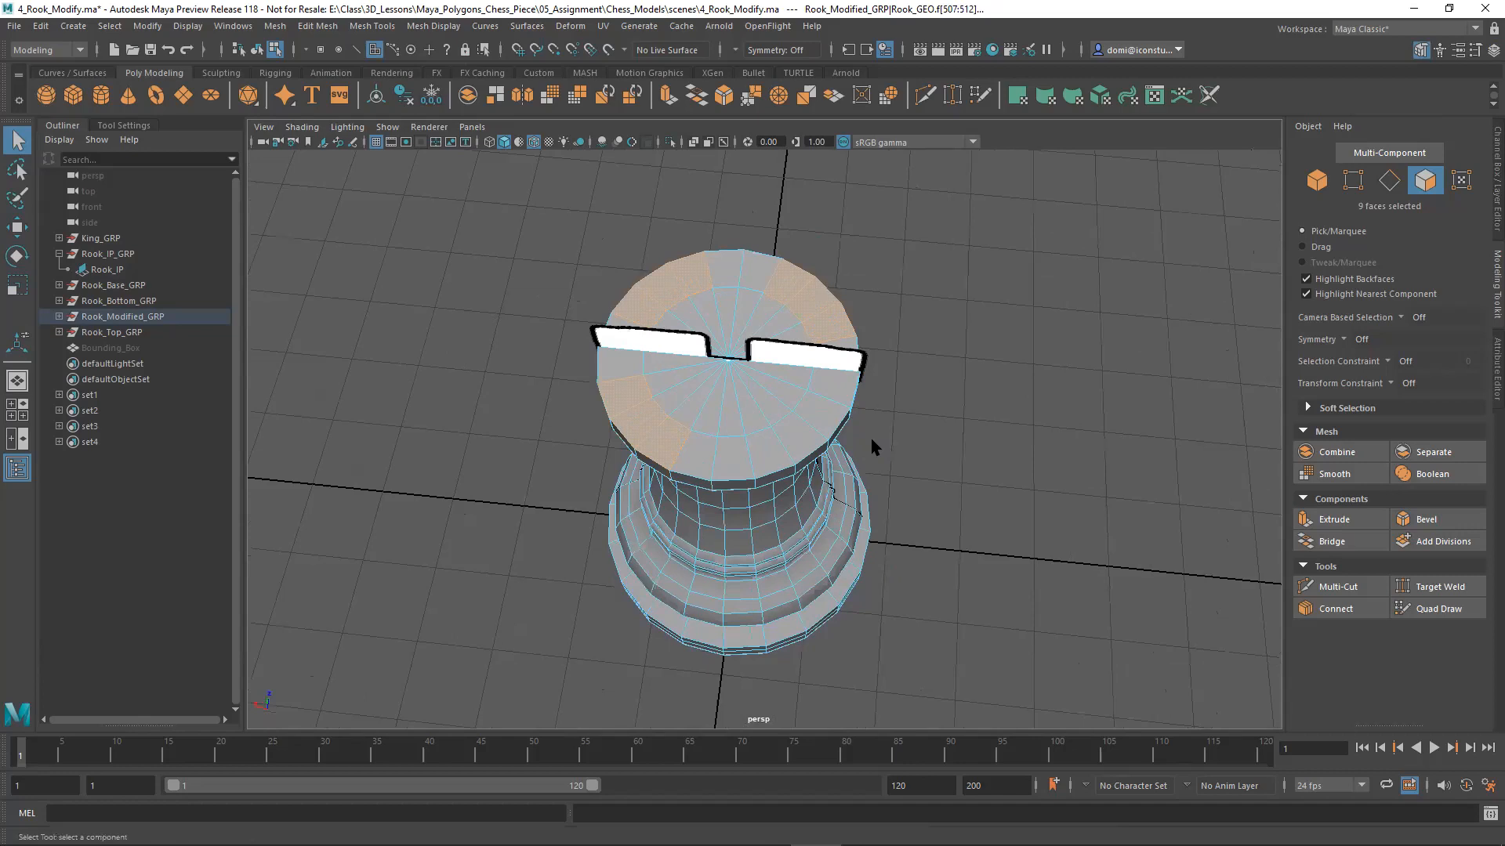
left_click(764, 458, "shift")
left_click(812, 428, "shift")
left_click(812, 427, "shift")
left_click_drag(971, 414, 683, 358, "alt")
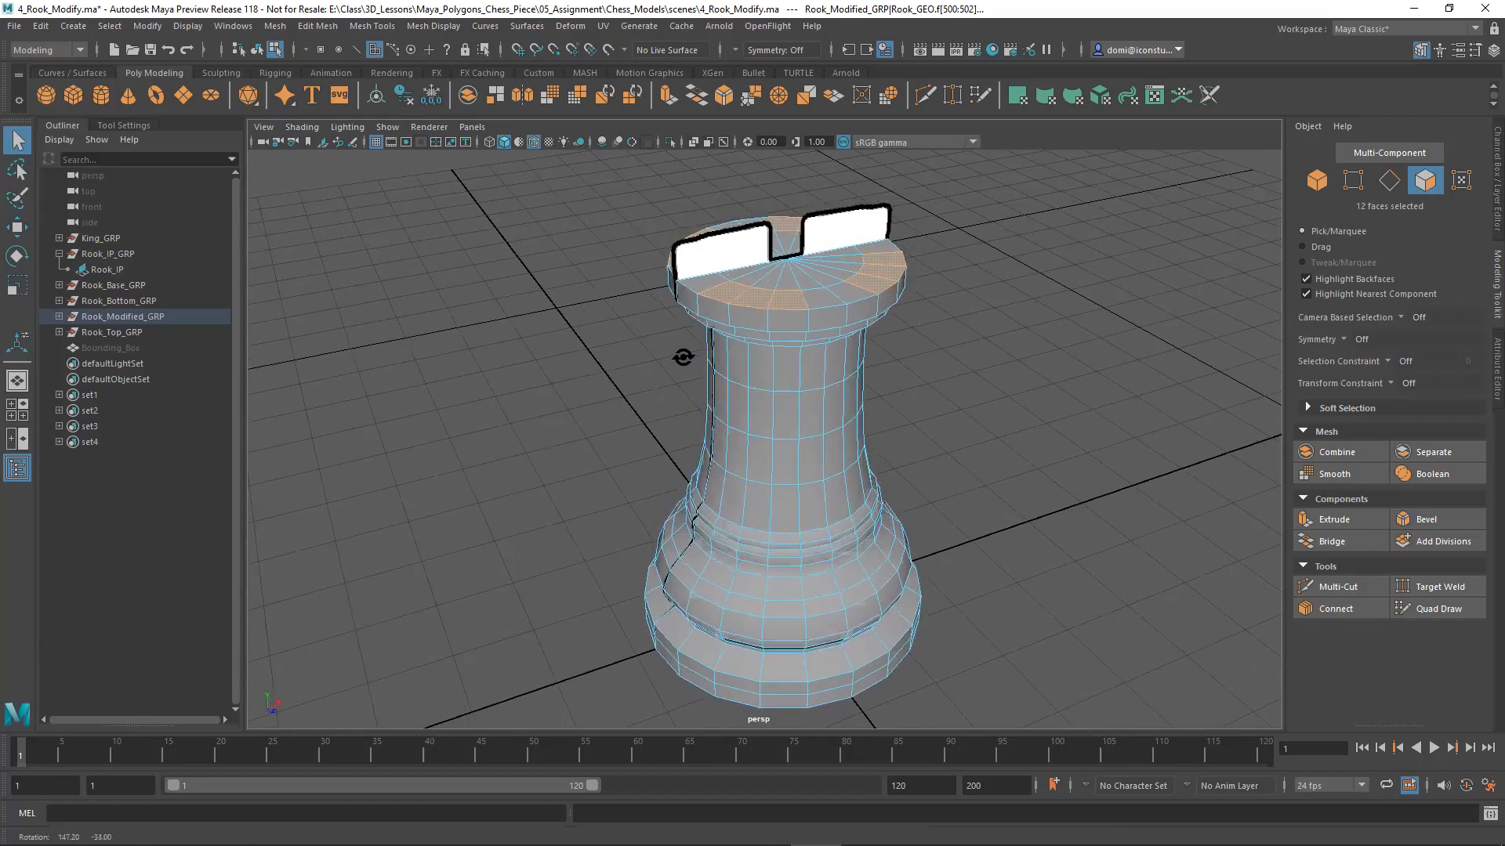
Step: Extrude the 12 selected faces upward with Translate Y 0.412 to match the battlements in the front reference, and clear the selection
left_click(1347, 522)
left_click_drag(944, 255, 815, 226, "alt")
left_click(786, 240)
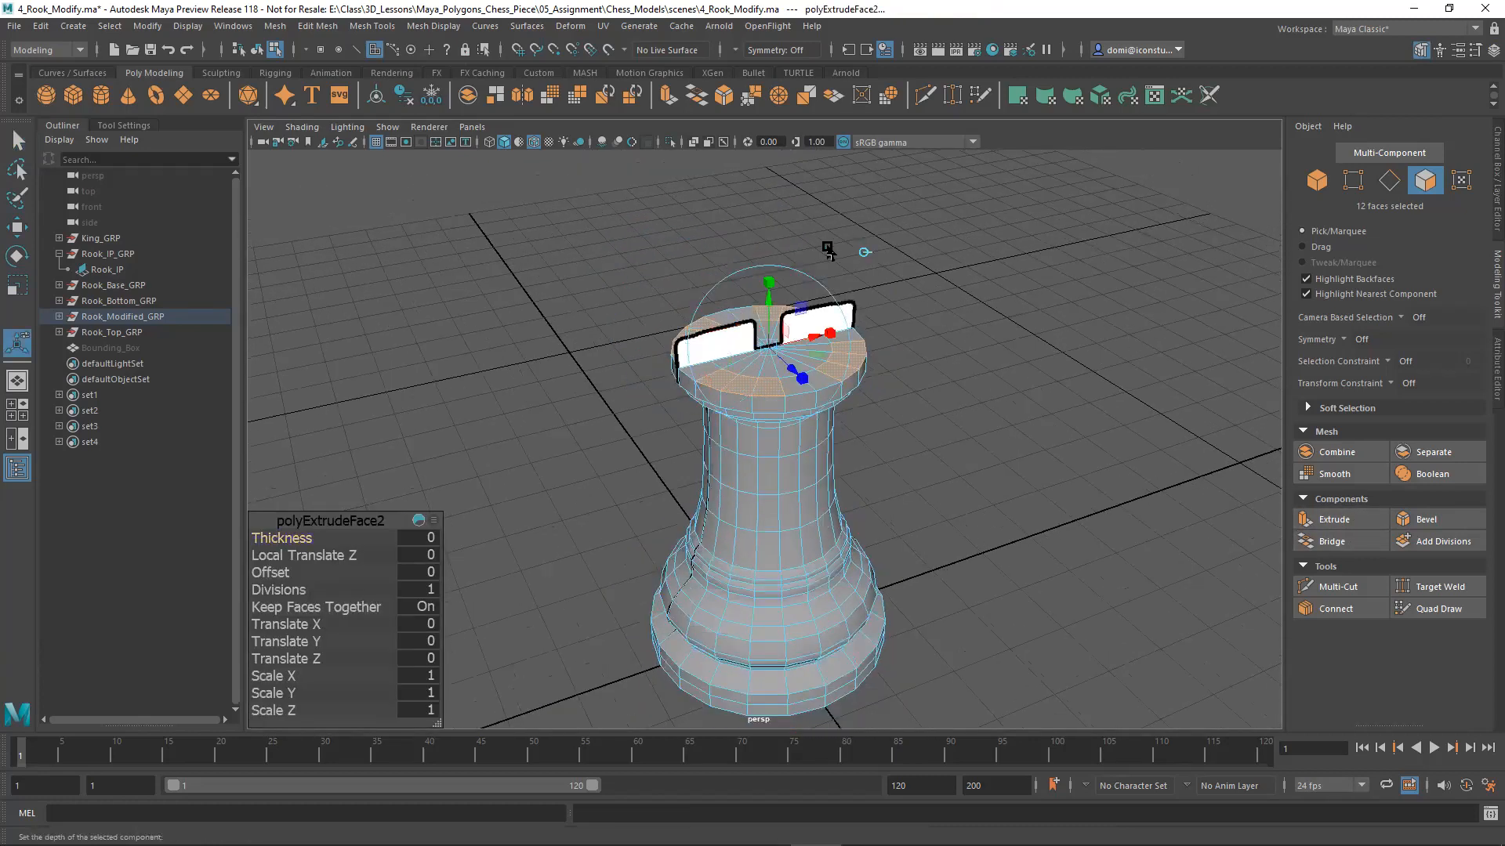
left_click_drag(771, 303, 924, 345)
key("space")
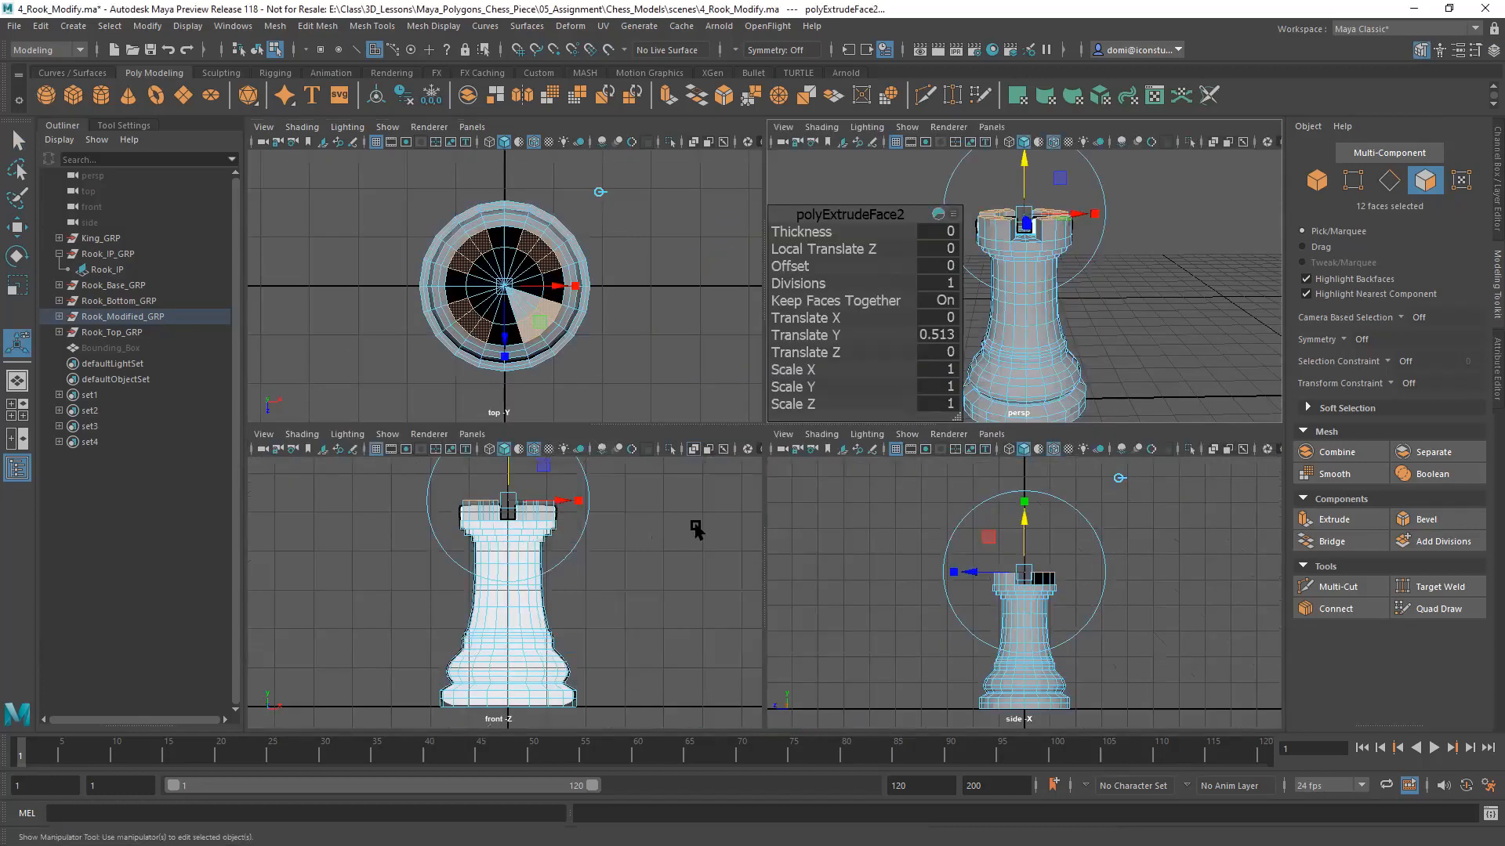
key("space")
left_click_drag(776, 198, 772, 205)
left_click_drag(772, 208, 773, 213)
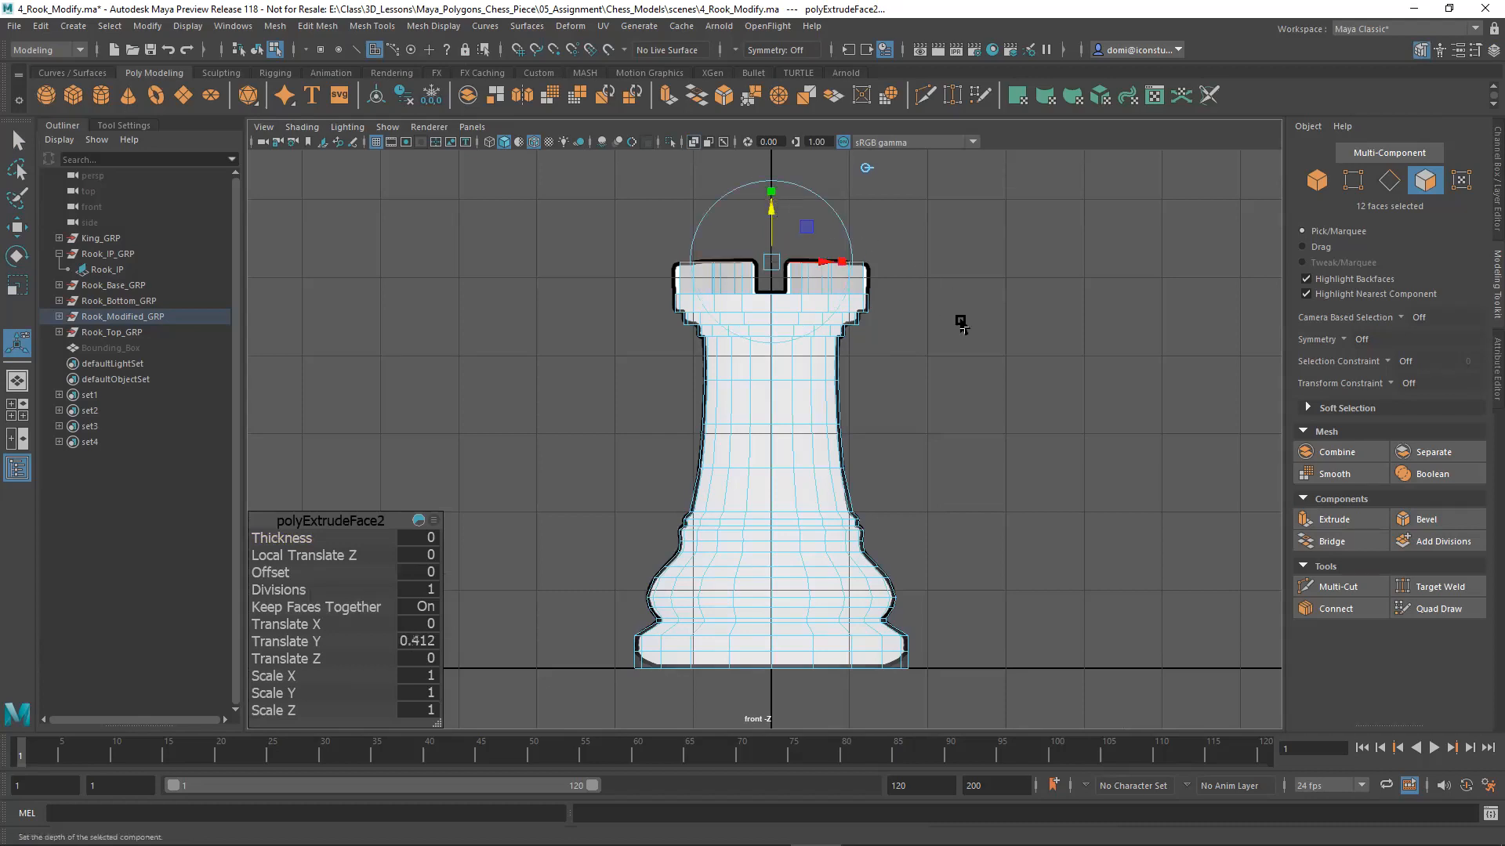
left_click(978, 321)
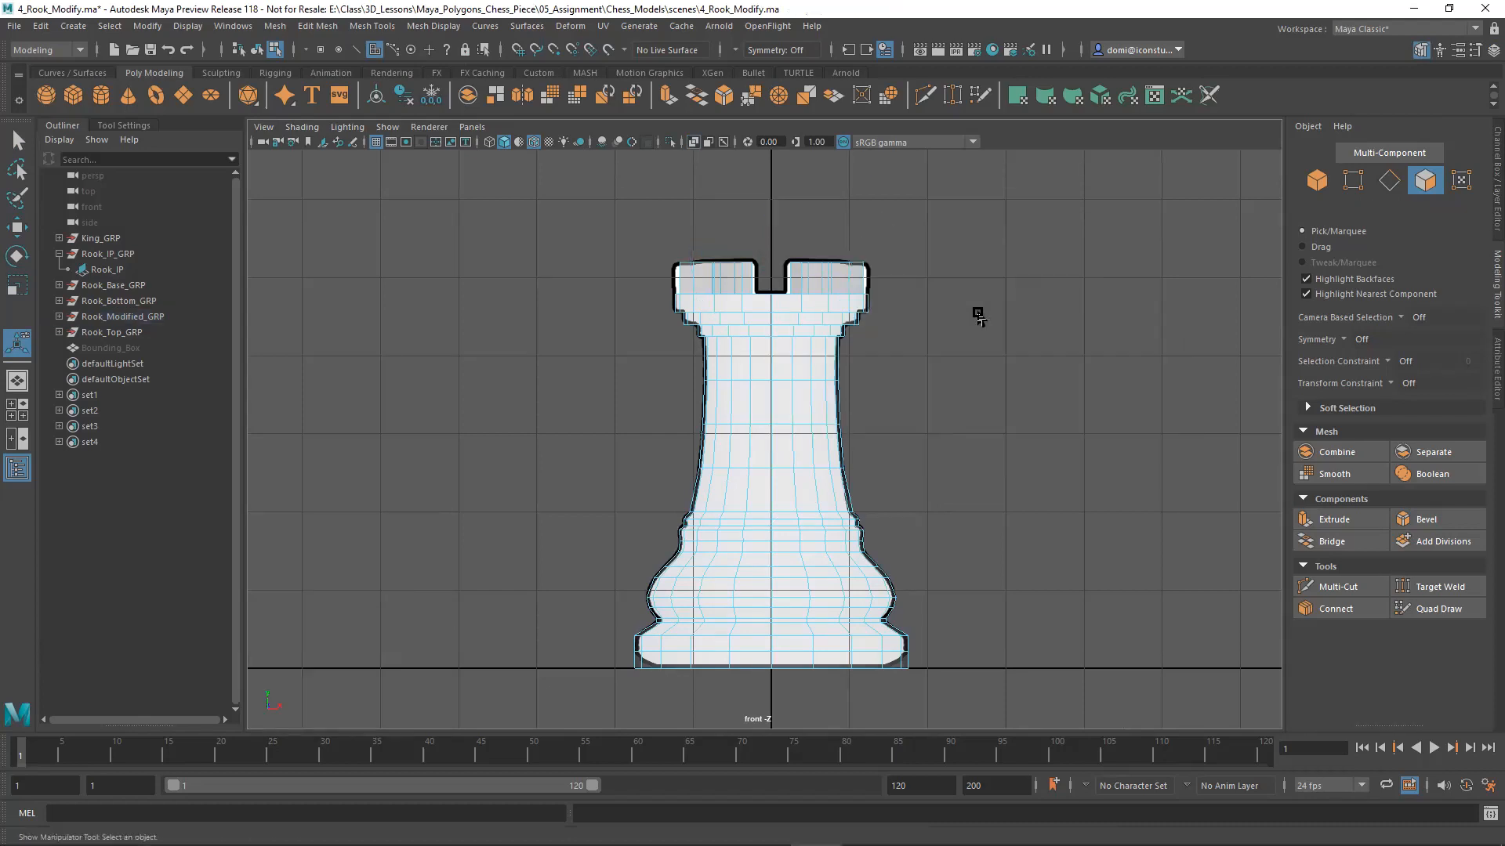
Step: Hide the Rook_IP_LYR reference layer so only the modified rook mesh is displayed
key("space")
left_click_drag(1085, 283, 1152, 282, "alt")
middle_click_drag(1151, 283, 1143, 252, "alt")
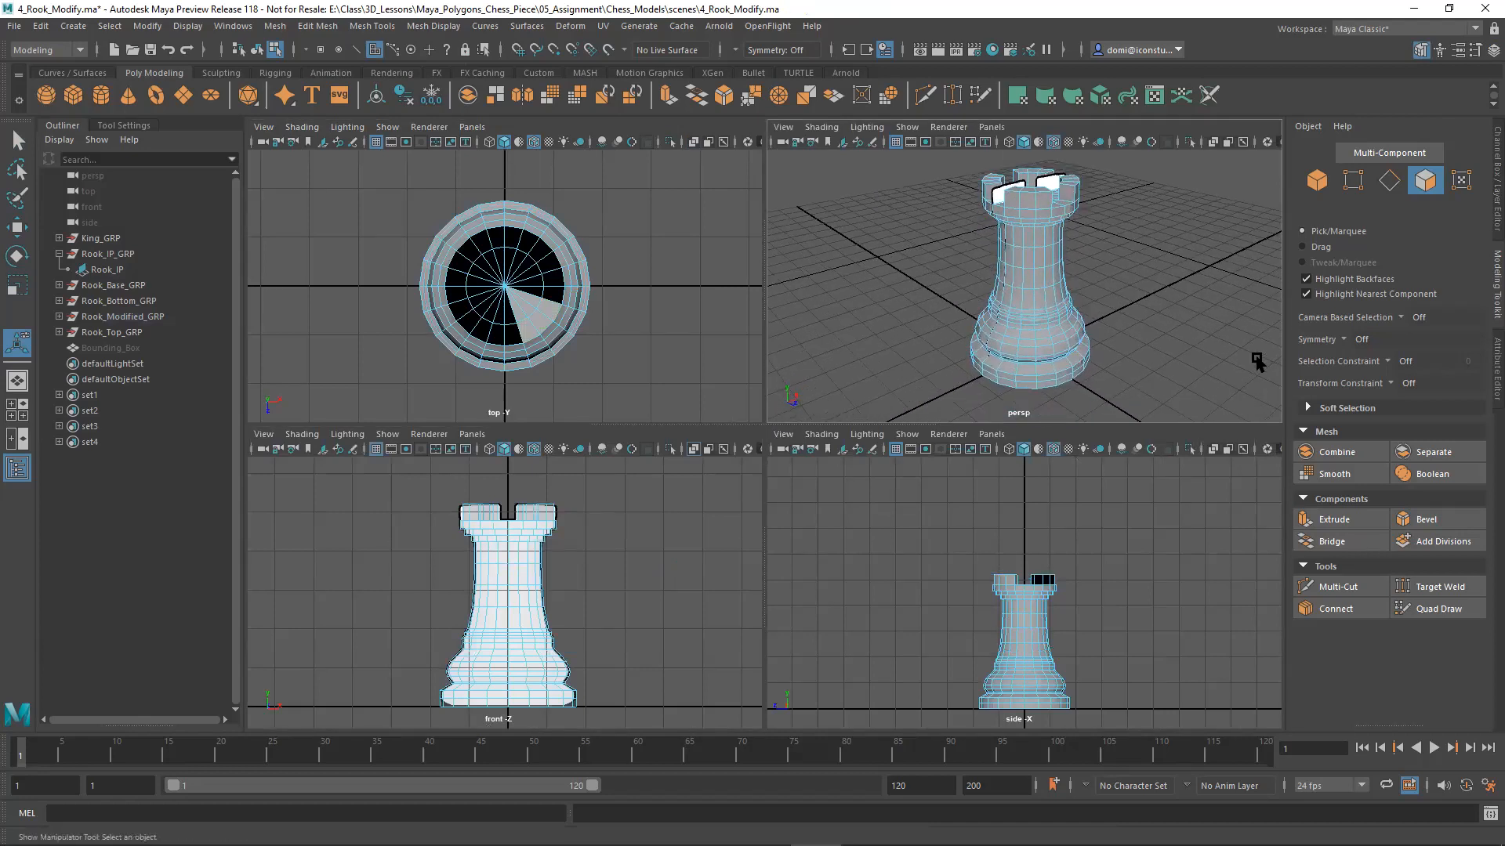
left_click(1492, 203)
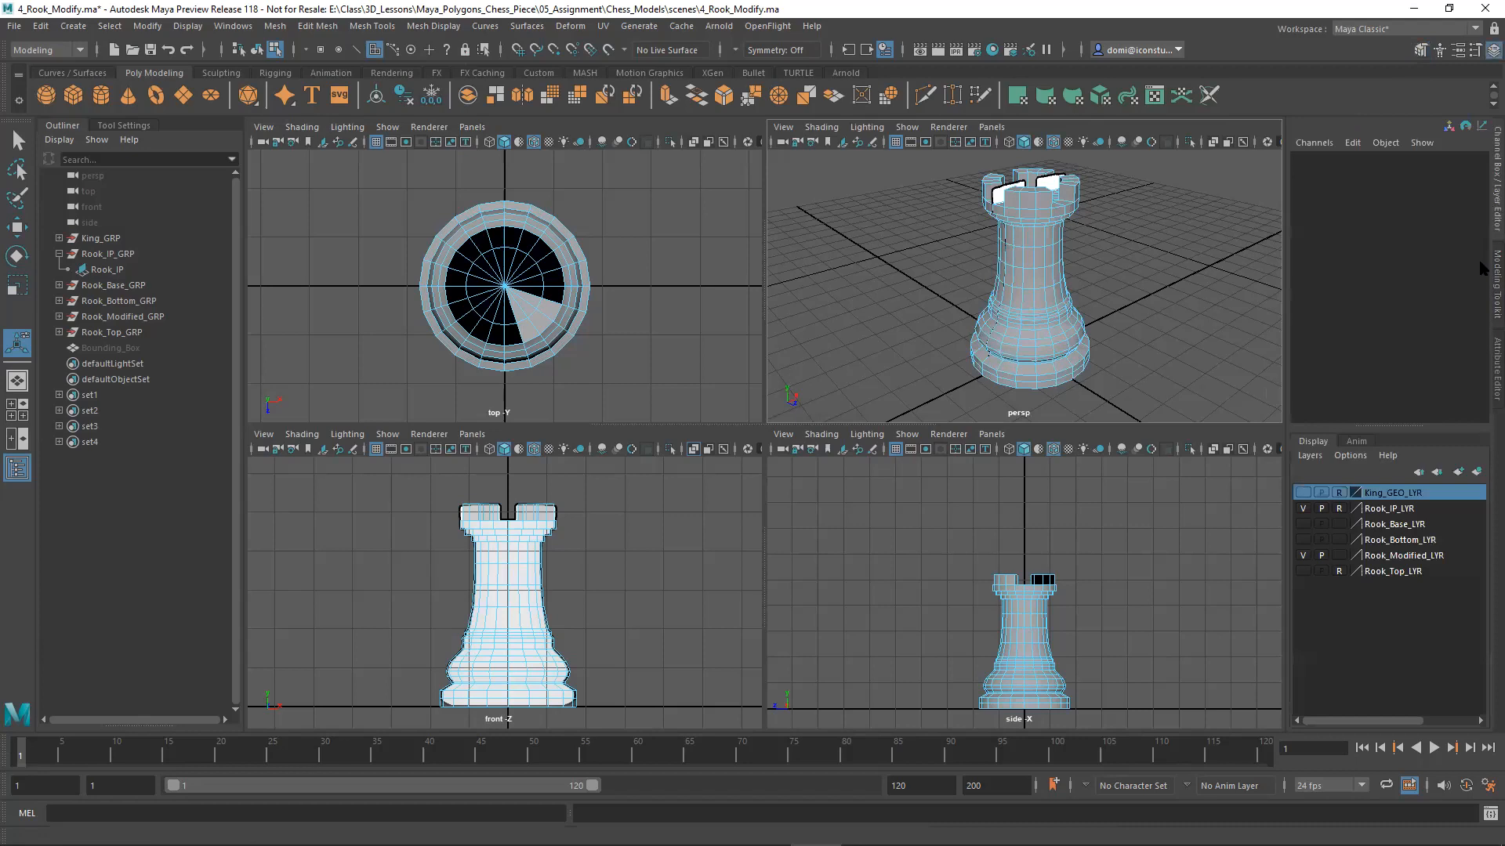
left_click(1303, 508)
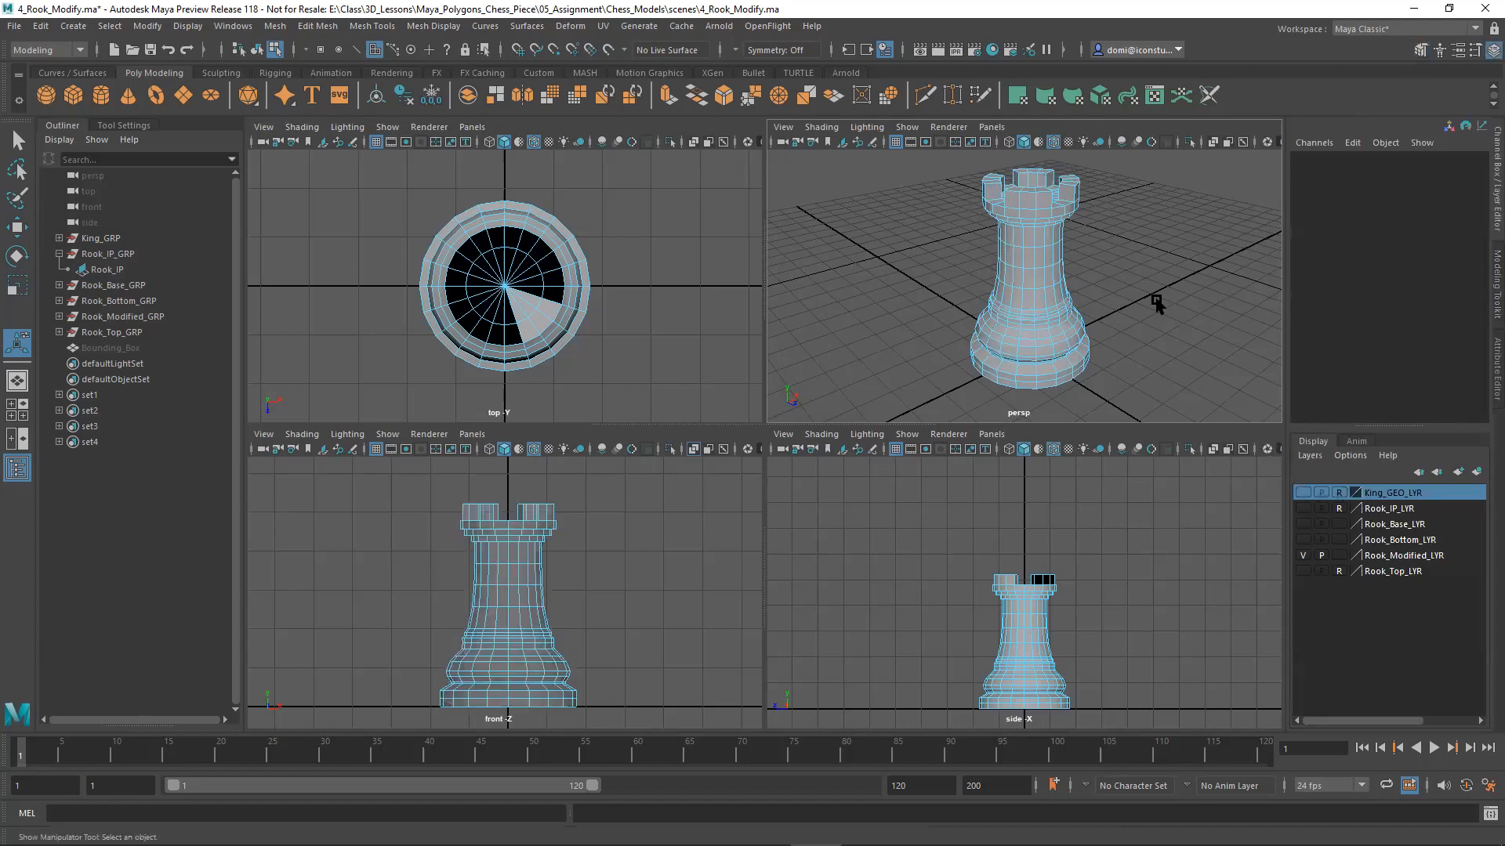
Step: Return from face selection to object selection mode and deselect the rook mesh
left_click(1491, 274)
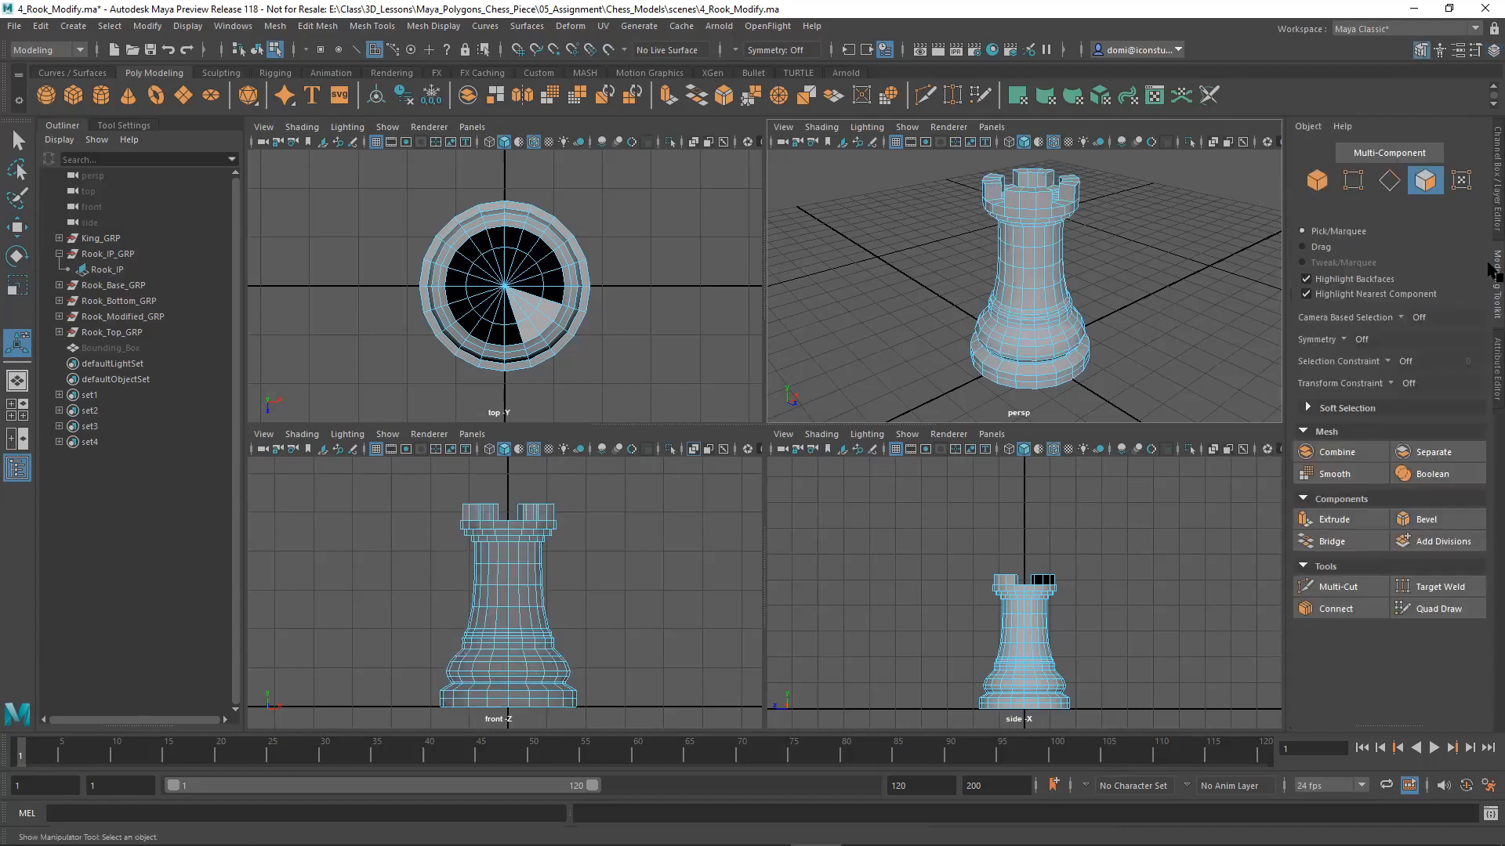
left_click(1317, 181)
left_click(1163, 249)
mouse_move(1169, 258)
left_mouse_down("alt")
mouse_move(1165, 232)
mouse_move(1132, 242)
mouse_move(1169, 252)
left_mouse_up("alt")
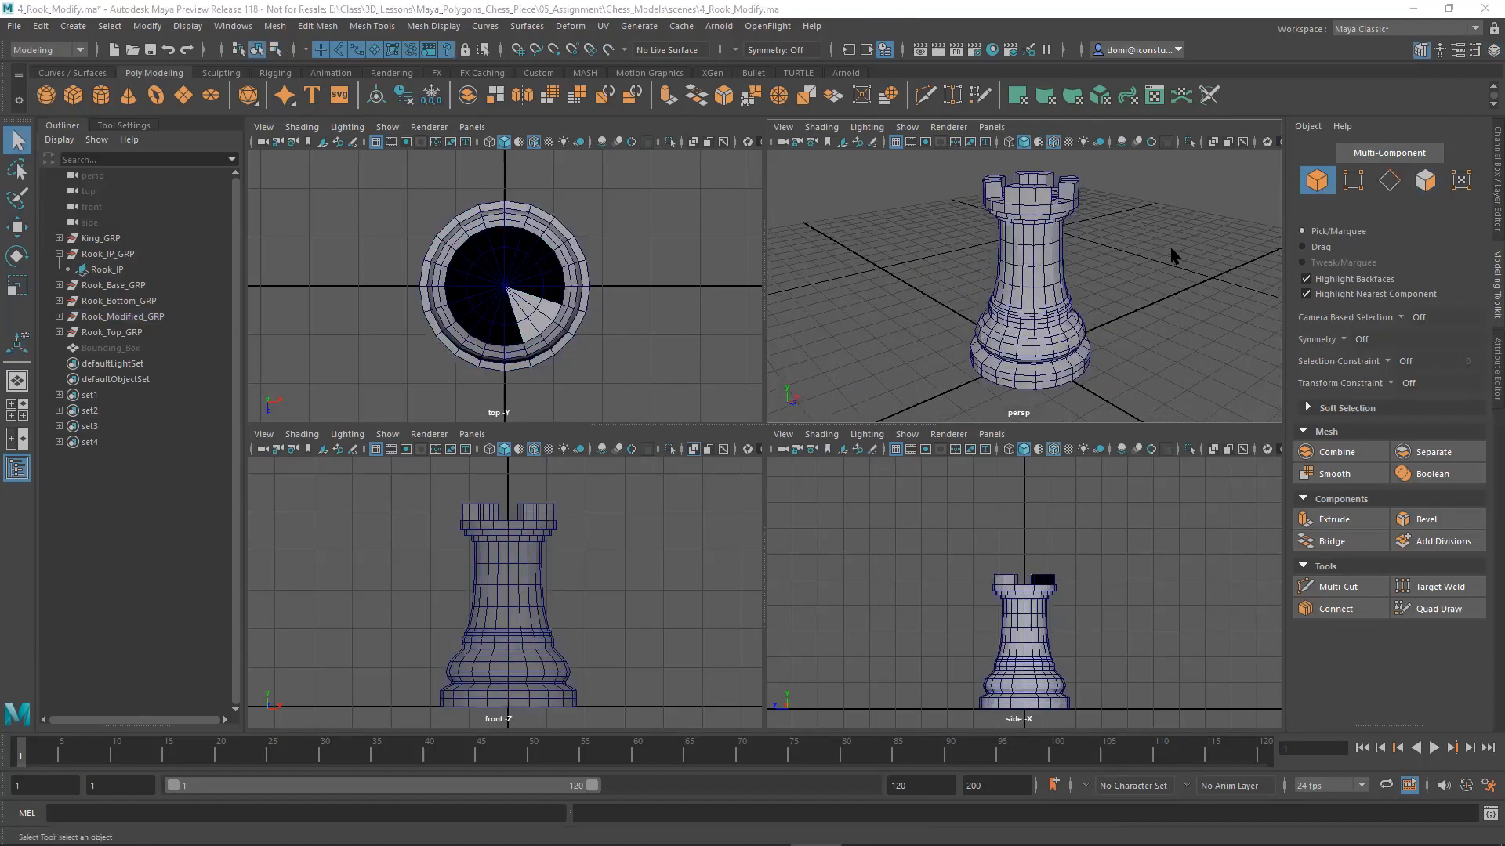
Step: Examine the rook's battlements, capped top and body from several angles in an enlarged perspective view
key("space")
left_click_drag(1081, 345, 1057, 404, "alt")
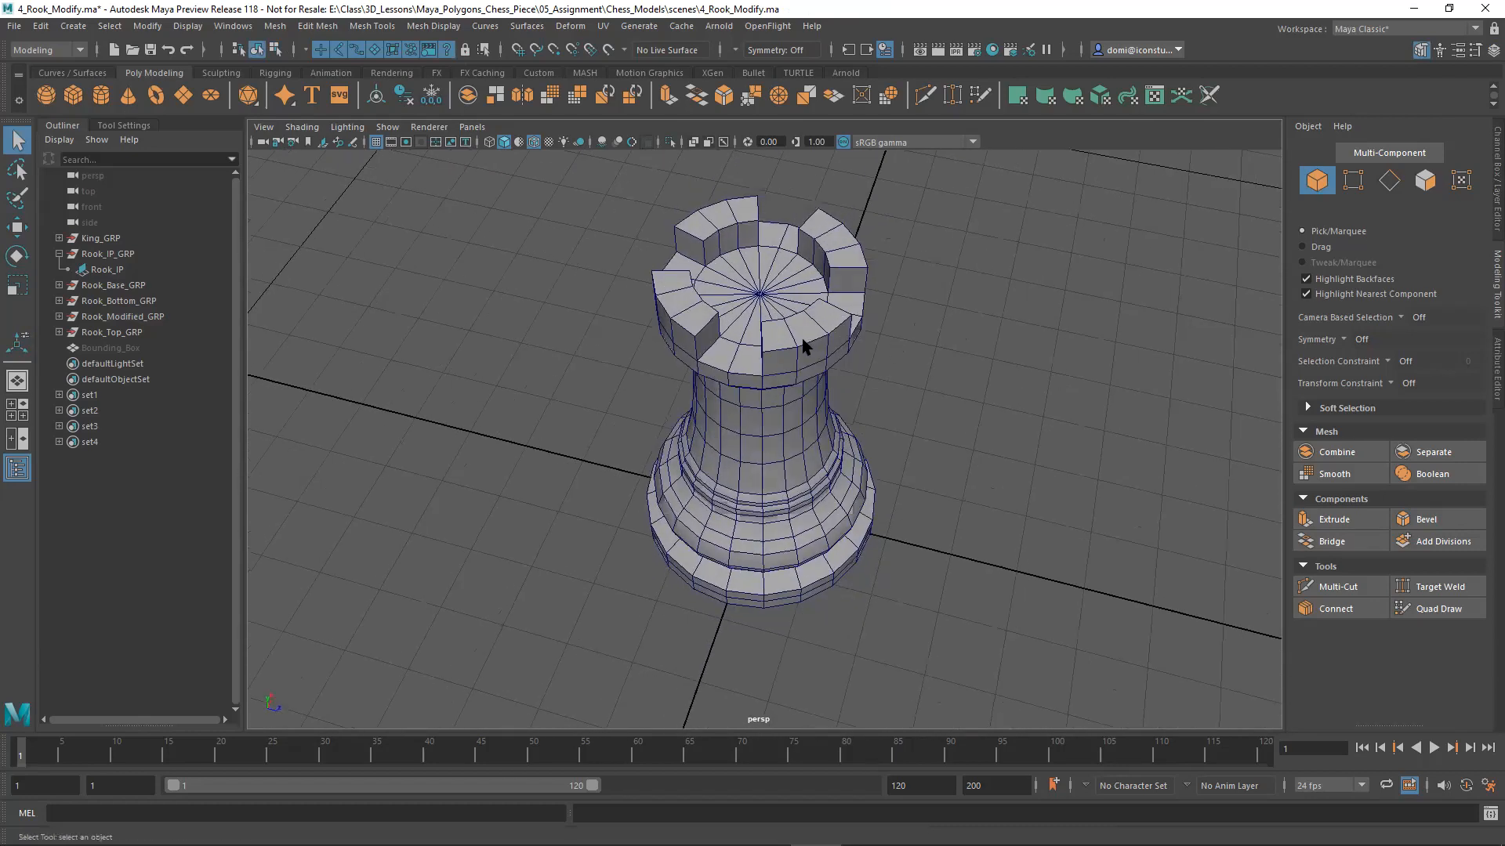
left_click_drag(954, 317, 879, 342, "alt")
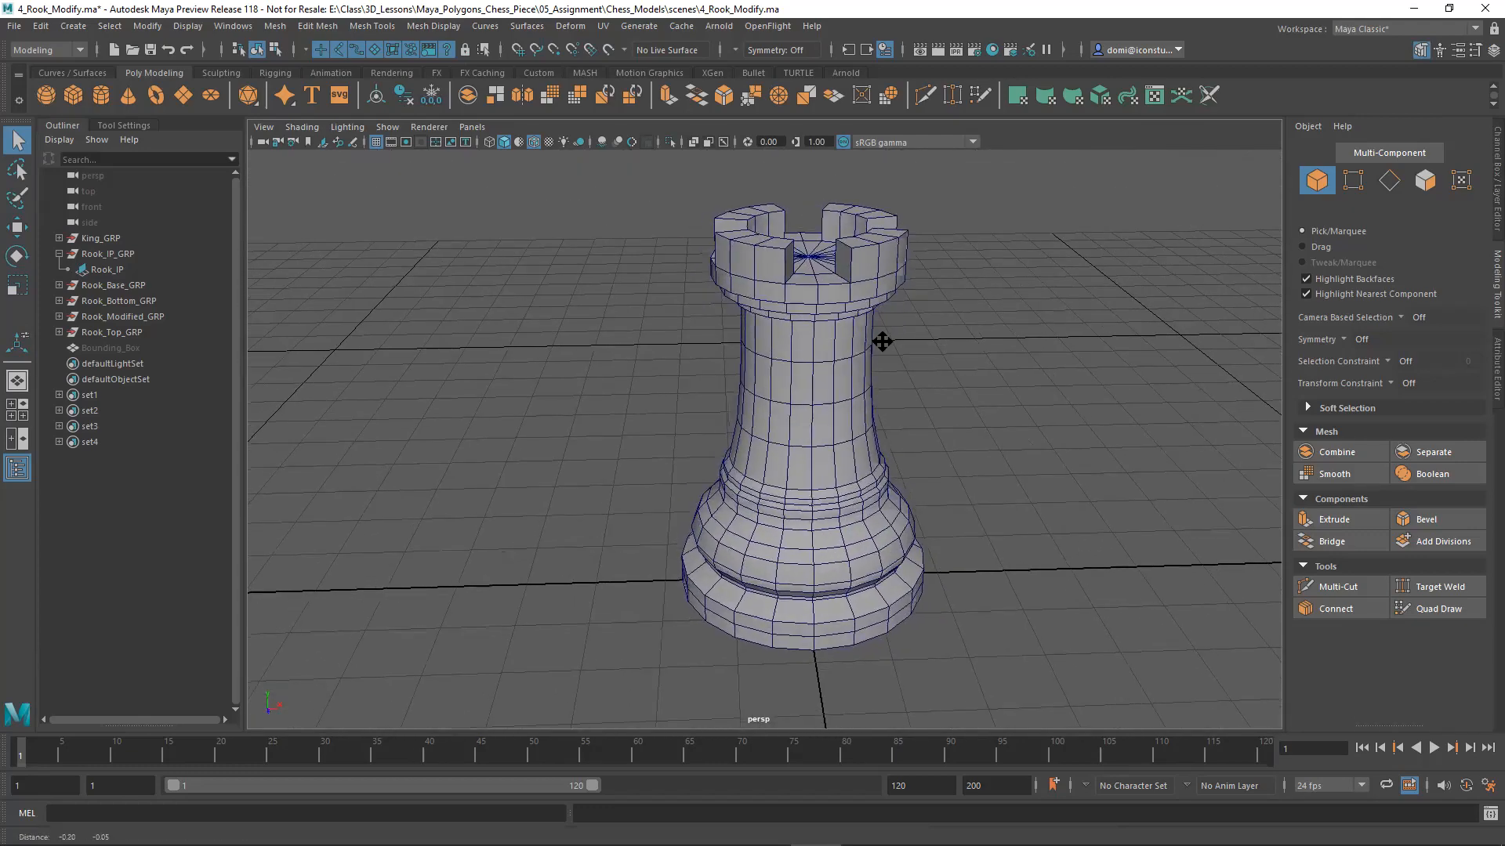
right_click_drag(883, 343, 839, 336, "alt")
left_click_drag(840, 336, 967, 333, "alt")
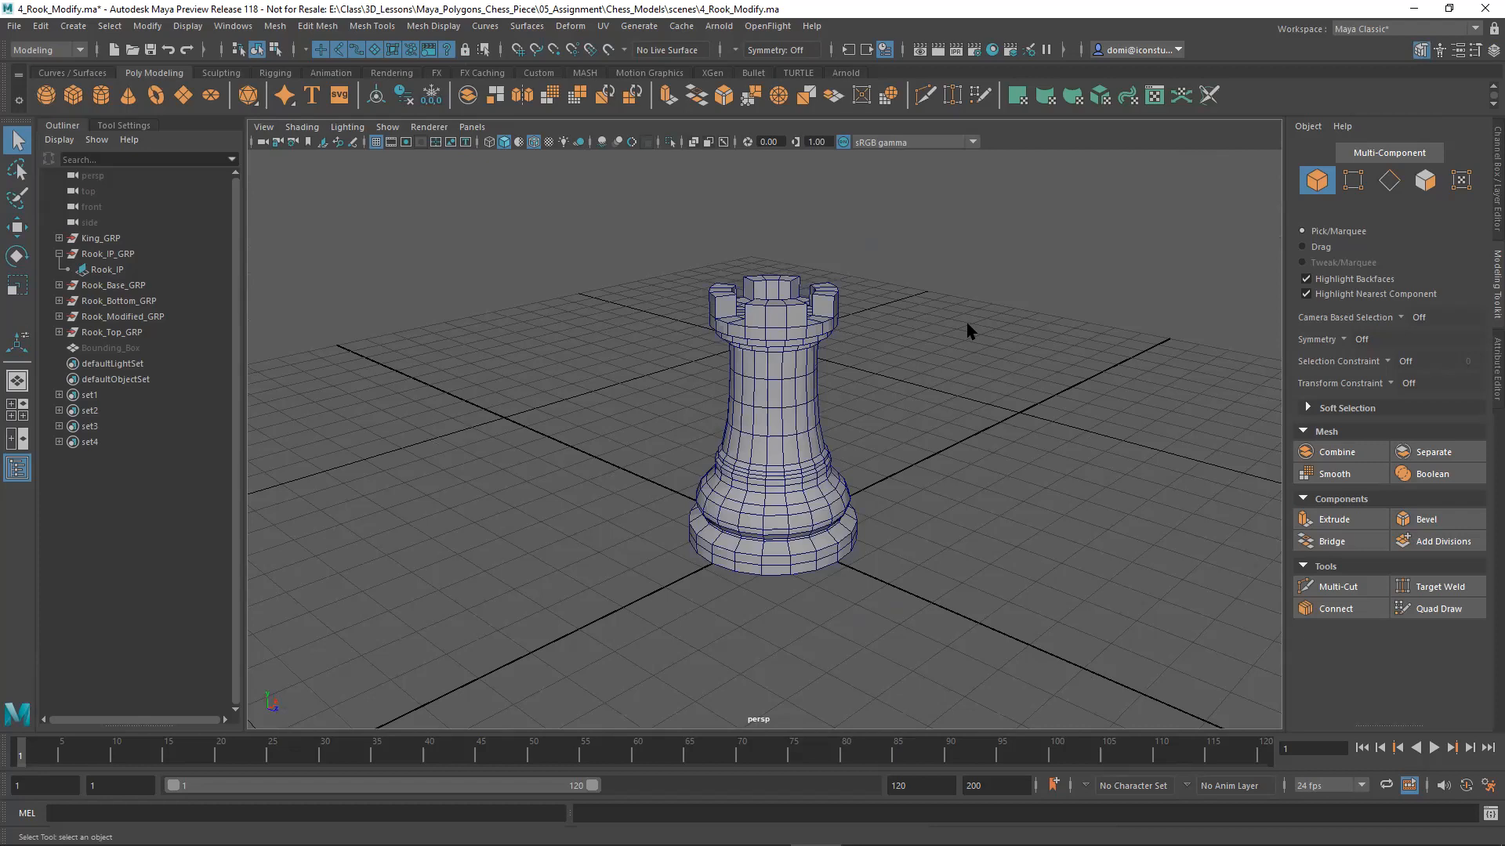